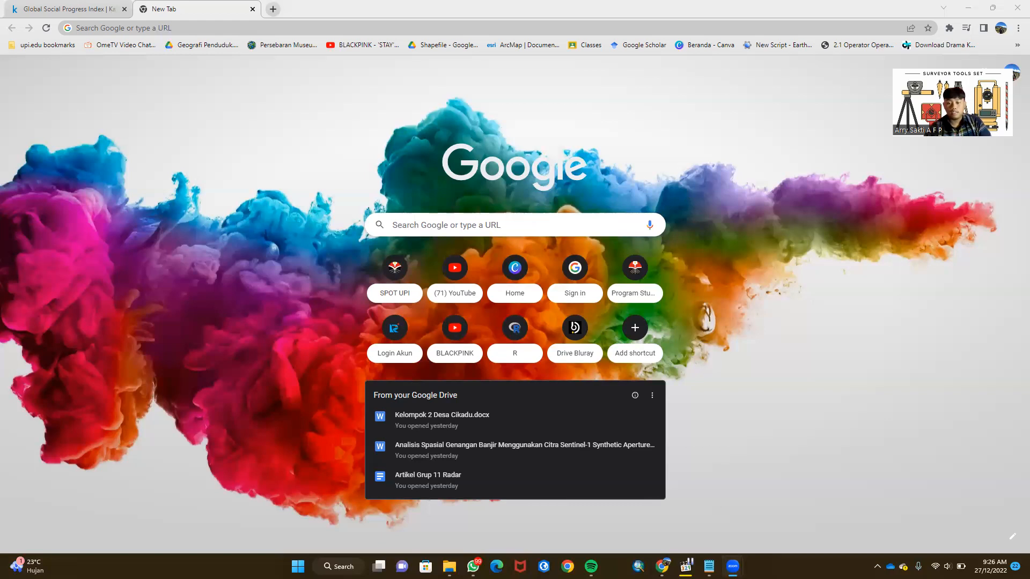
# Step: Copy the Kaggle datasets address from the Notepad notes and open it in the new tab in Chrome
pyautogui.click(696, 512)
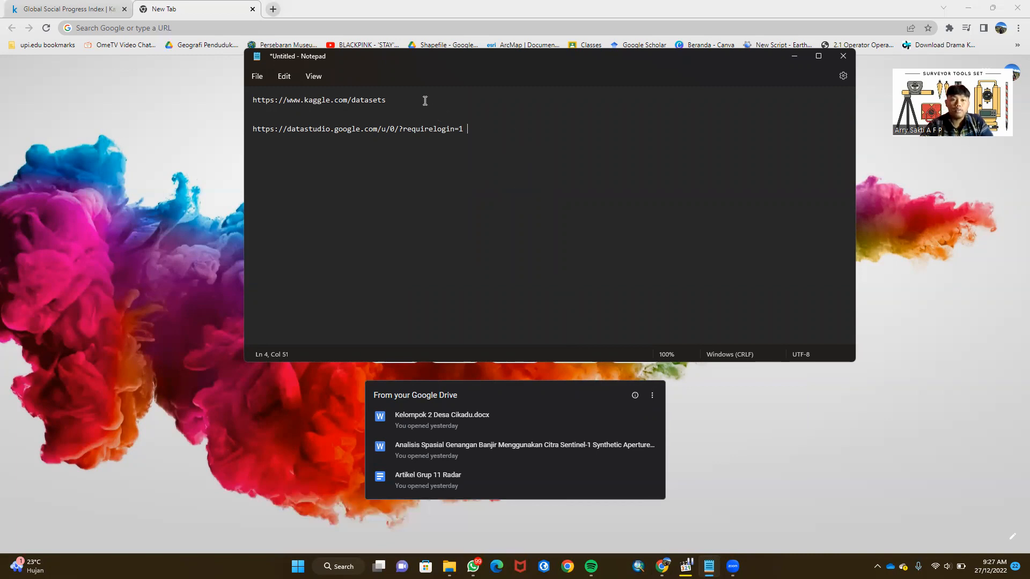
pyautogui.click(393, 101)
pyautogui.tripleClick(253, 97)
pyautogui.hotkey('ctrl', 'c')
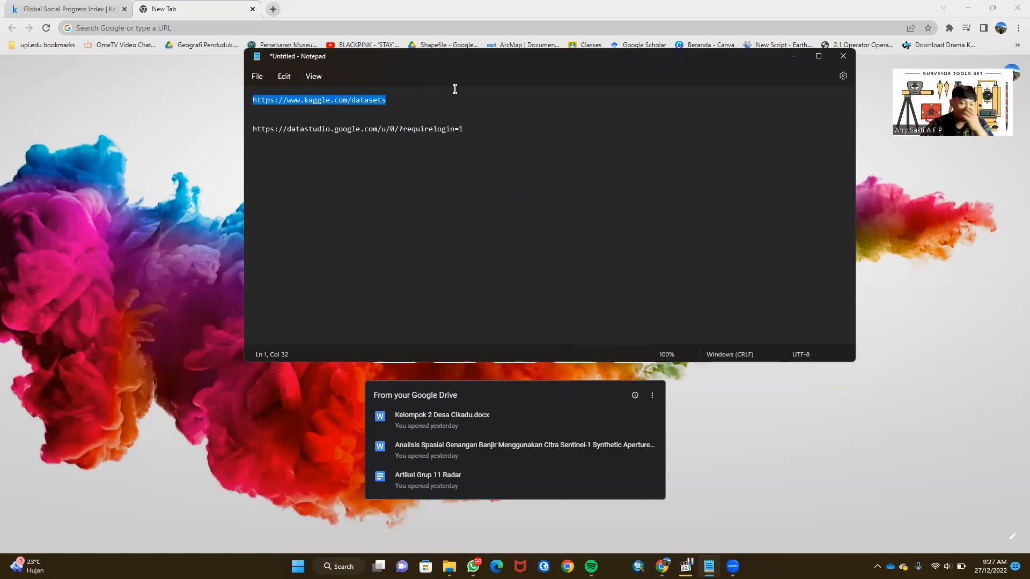
pyautogui.click(796, 56)
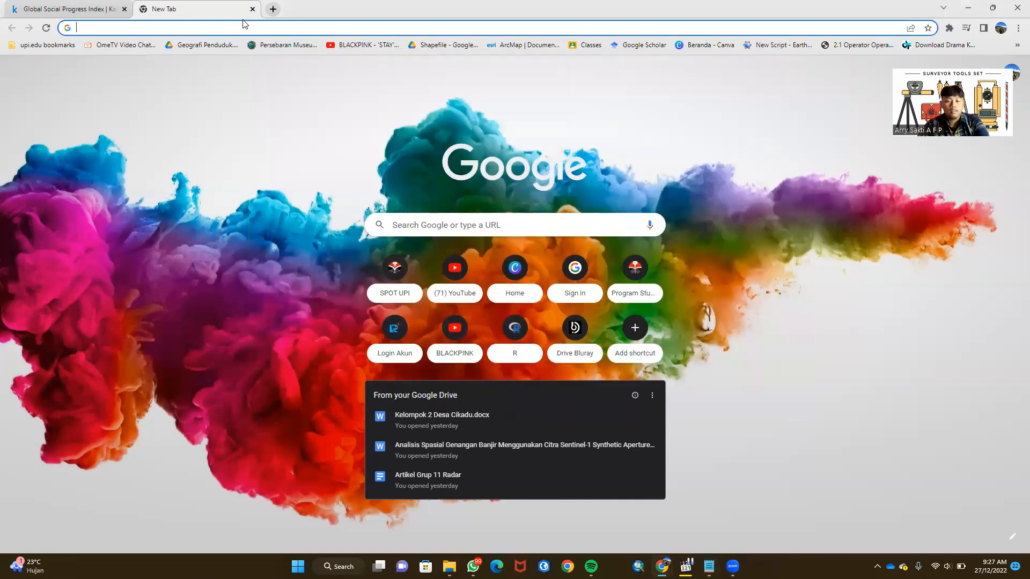
pyautogui.hotkey('ctrl', 'v')
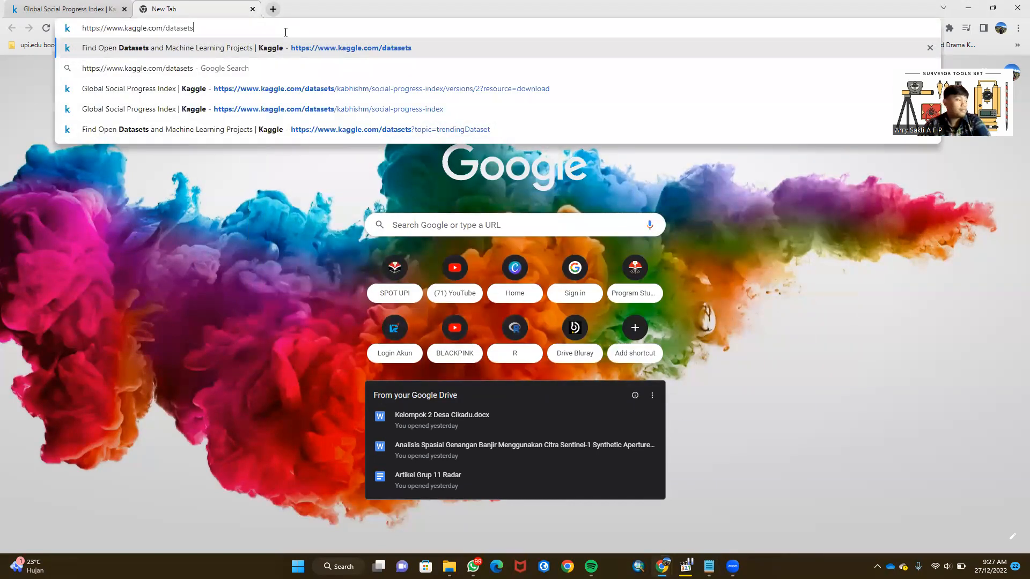
pyautogui.press('Return')
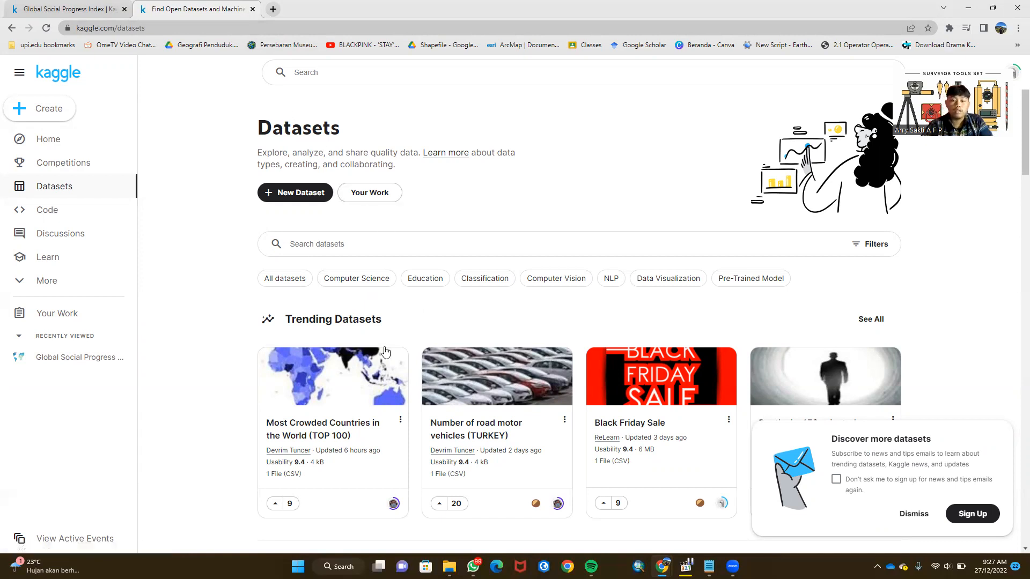
# Step: Browse the Kaggle dataset categories from Trending Datasets to Social Networks and examine which datasets each offers
pyautogui.scroll(-1, 505, 374)
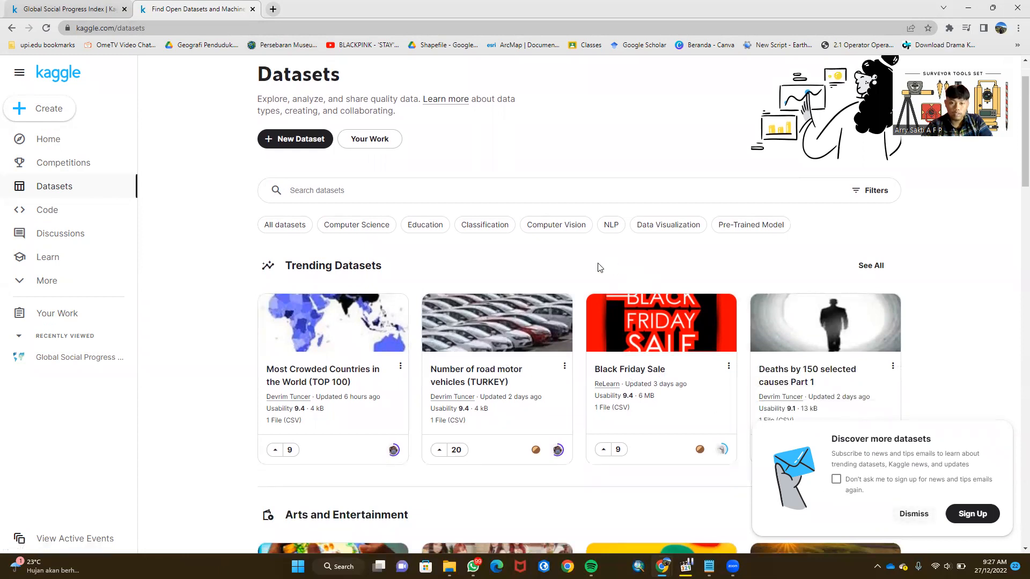
pyautogui.scroll(-2, 599, 266)
pyautogui.scroll(3, 600, 268)
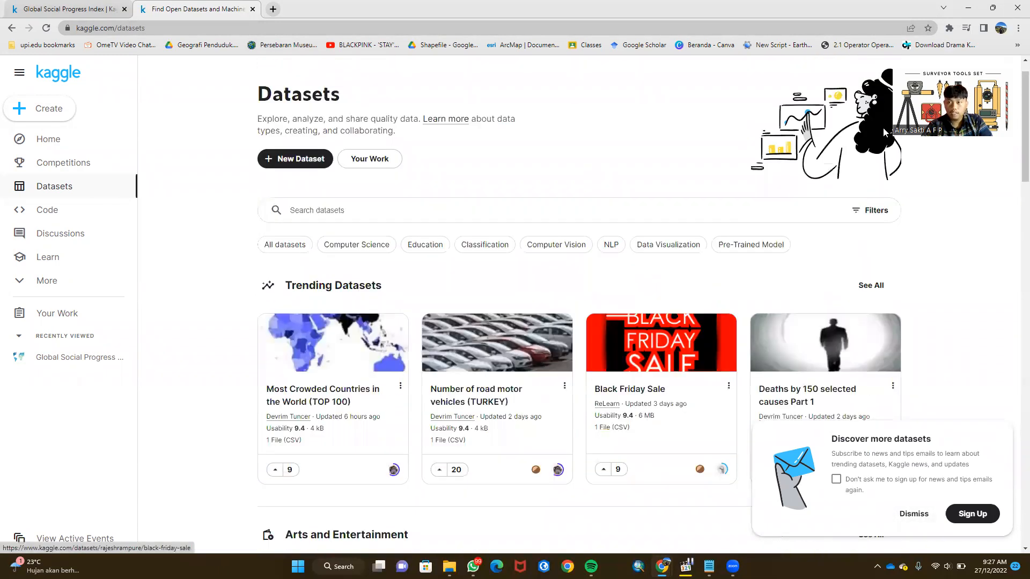
pyautogui.scroll(1, 883, 128)
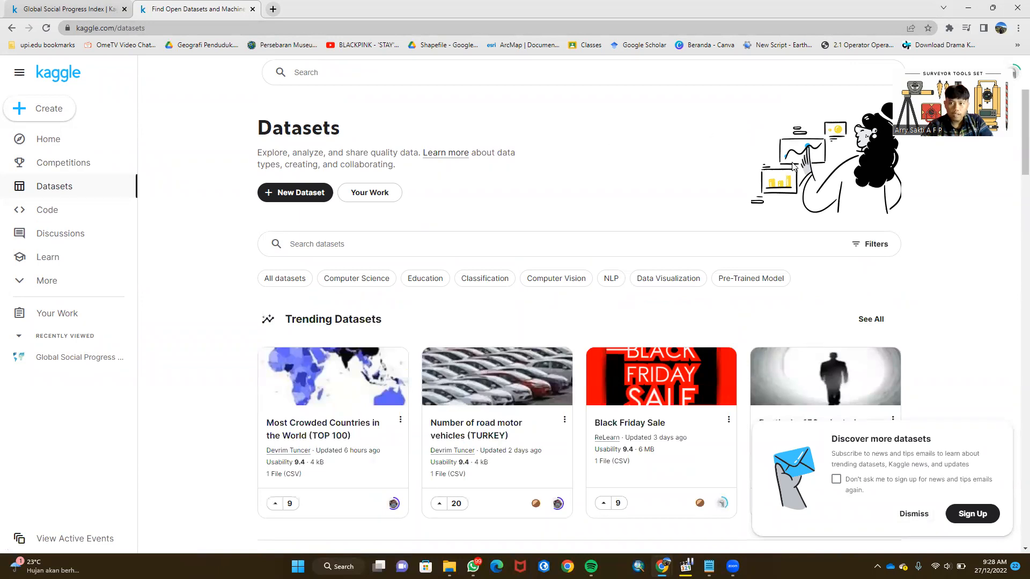
pyautogui.scroll(-1, 792, 166)
pyautogui.scroll(1, 741, 217)
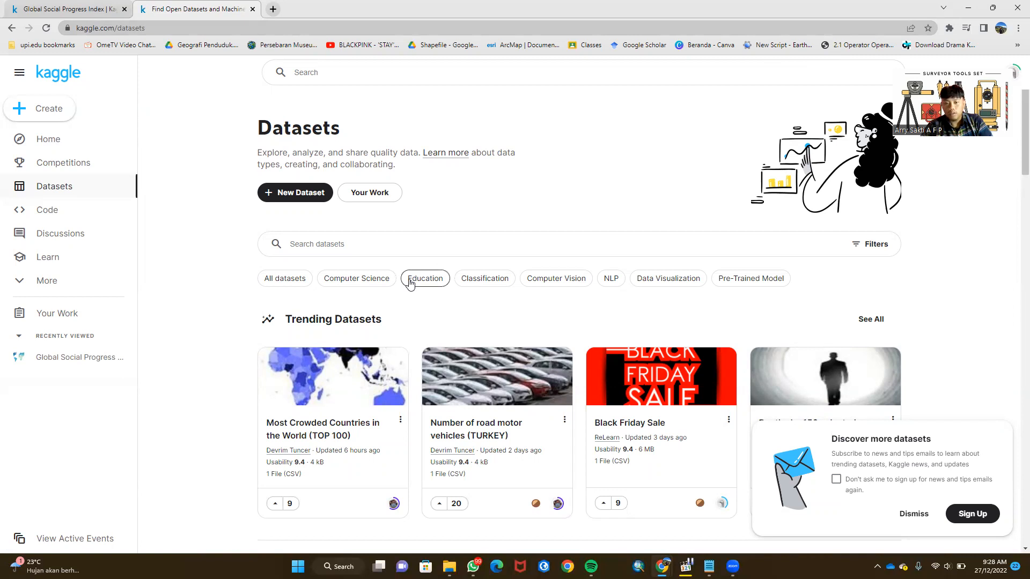
pyautogui.scroll(-3, 411, 283)
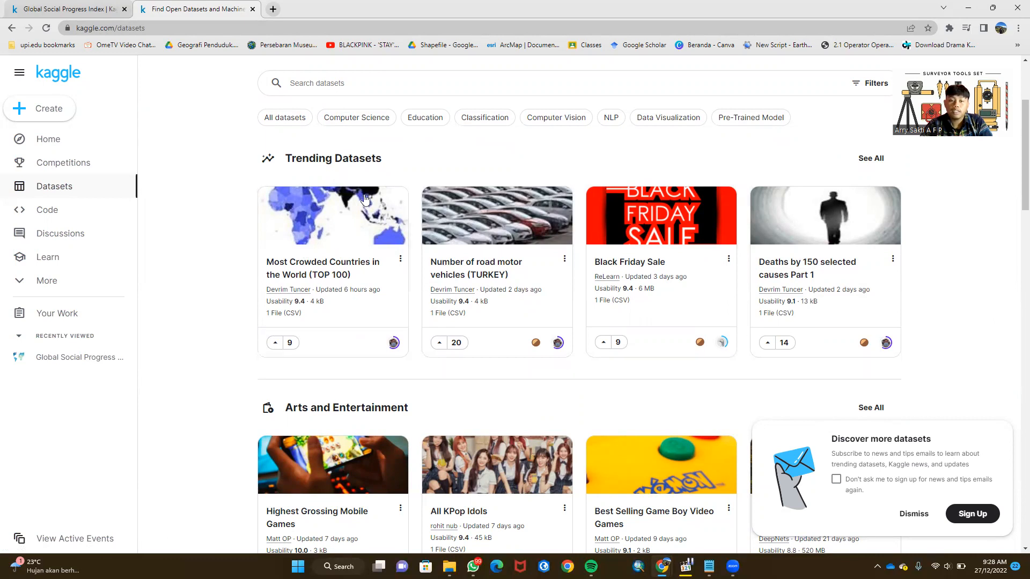
pyautogui.scroll(-1, 424, 336)
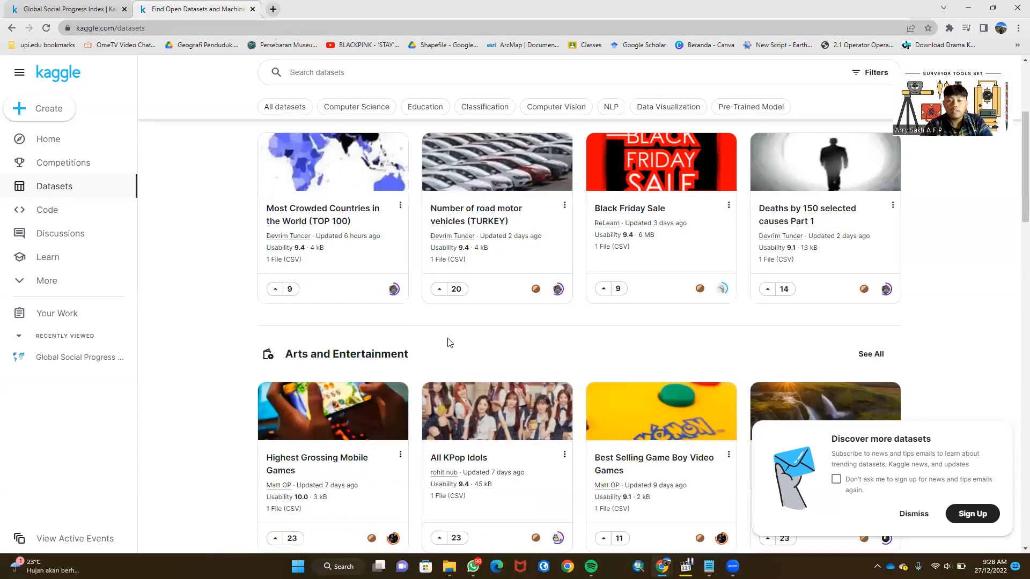
pyautogui.scroll(-1, 460, 350)
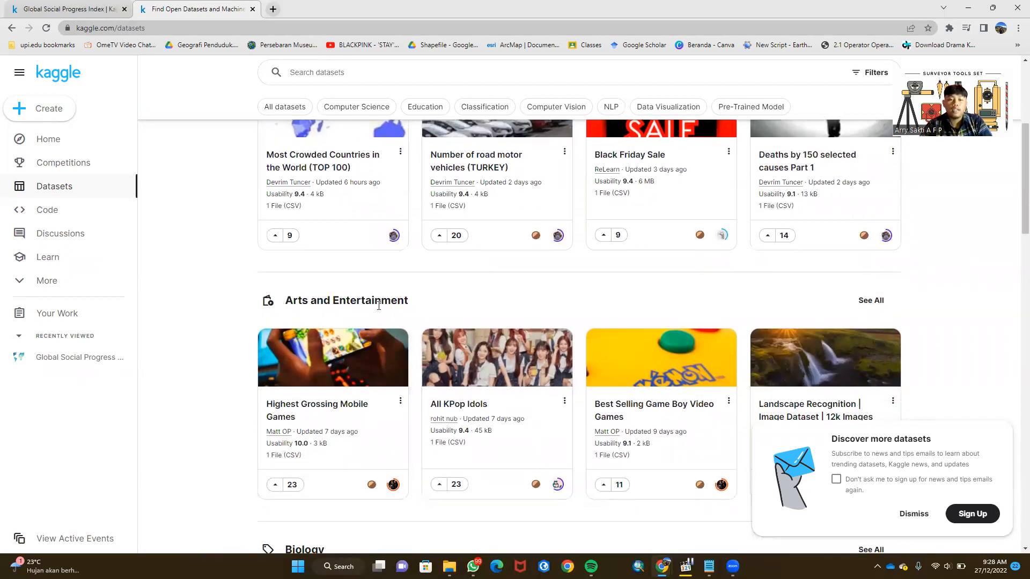
pyautogui.scroll(-2, 429, 310)
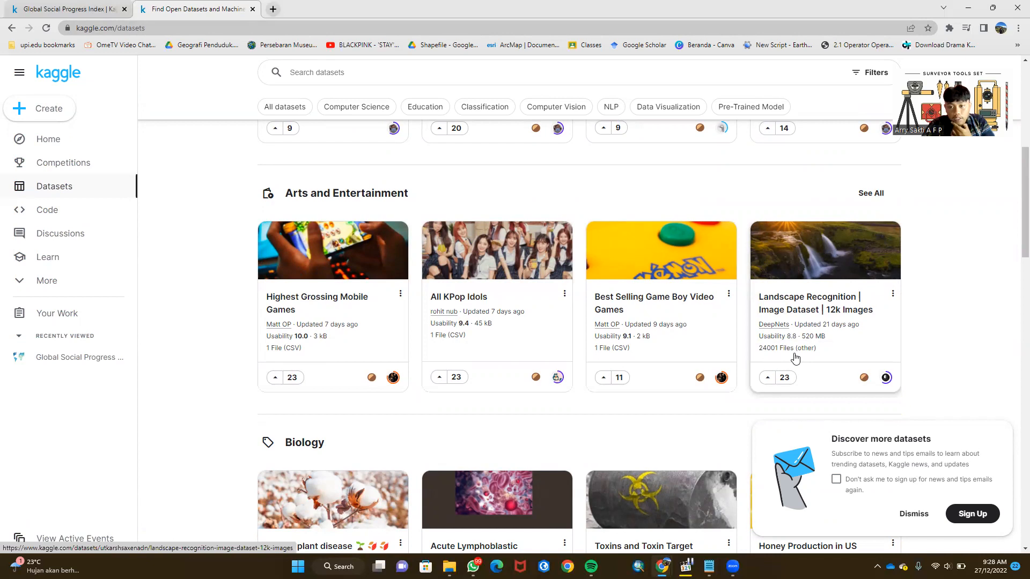
pyautogui.scroll(-3, 795, 358)
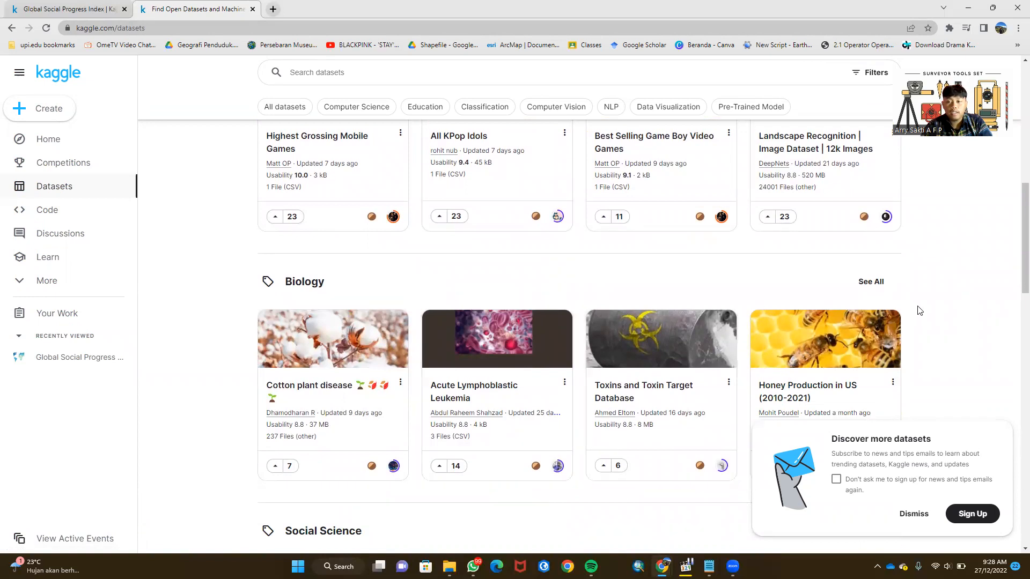
pyautogui.scroll(-3, 749, 312)
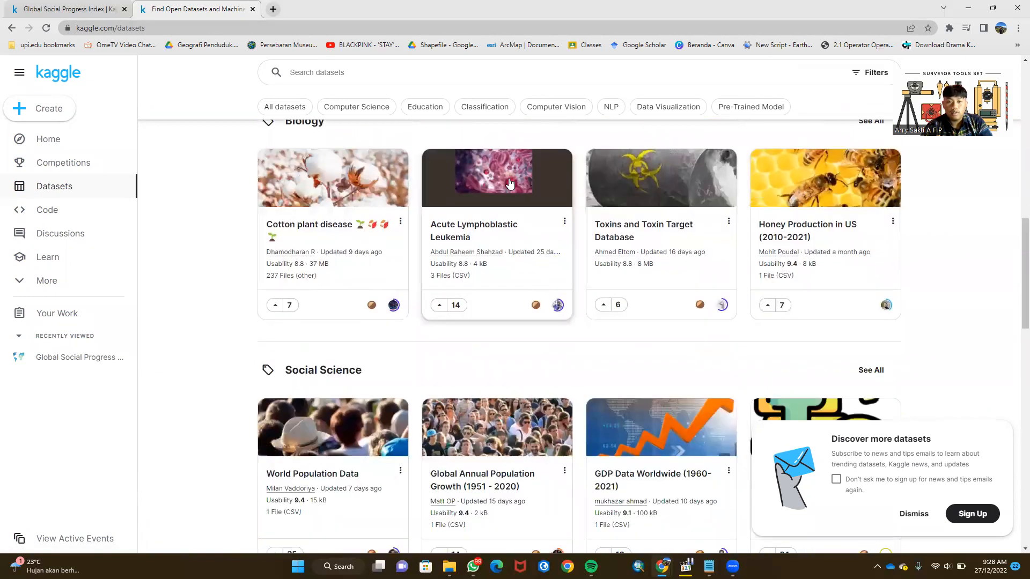
pyautogui.scroll(-3, 344, 391)
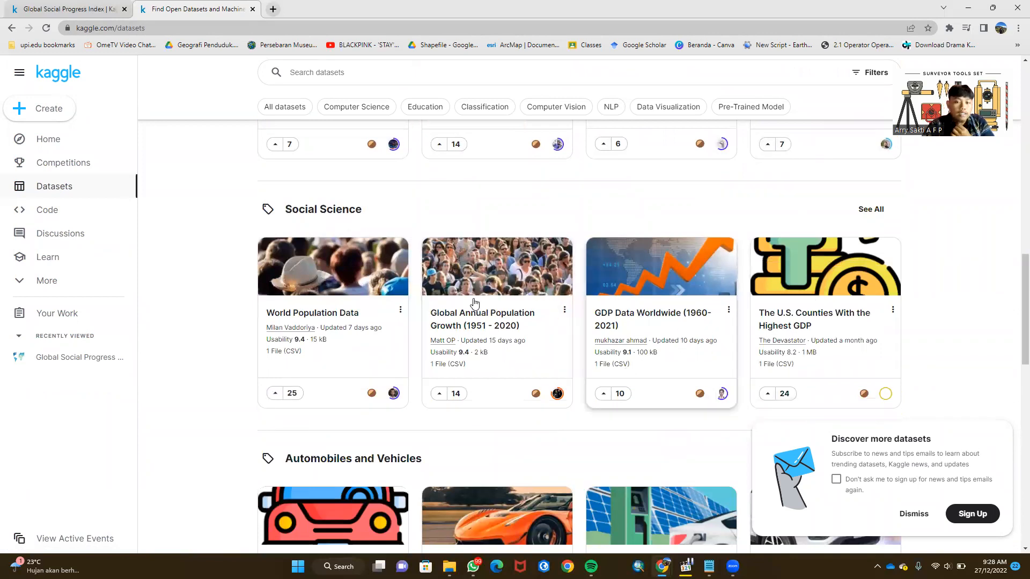
pyautogui.moveTo(285, 338)
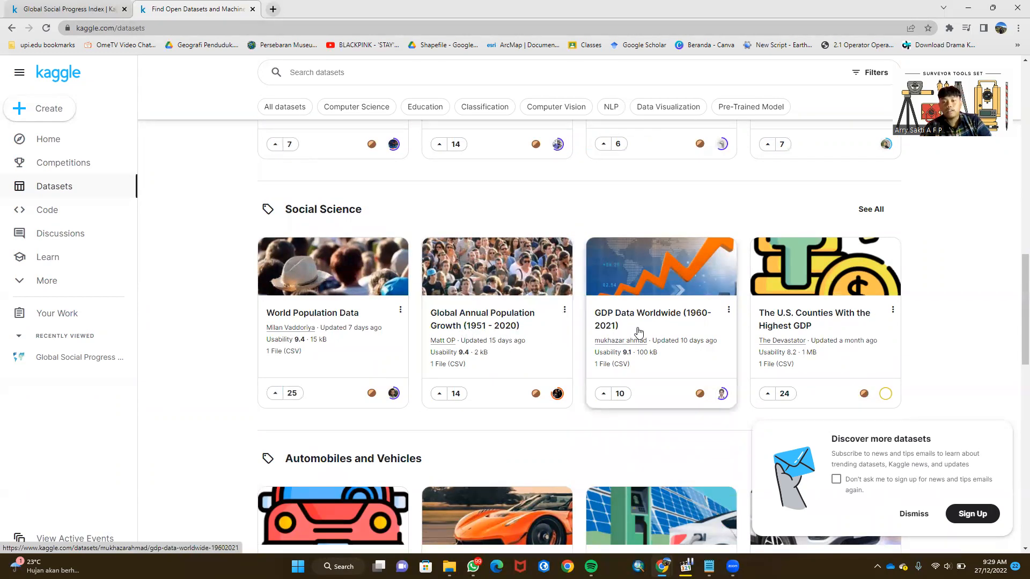
pyautogui.scroll(-3, 326, 317)
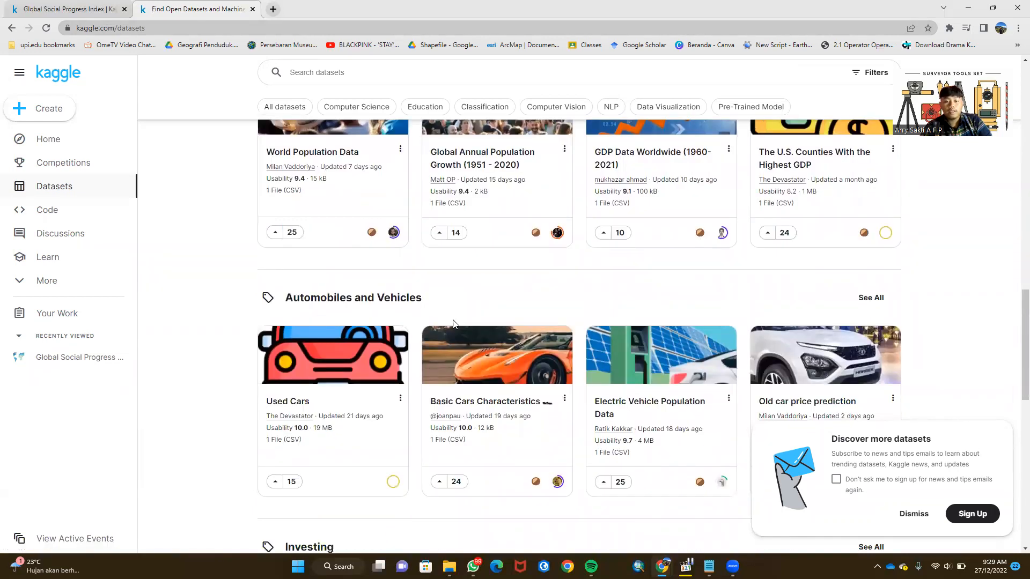
pyautogui.scroll(-3, 450, 321)
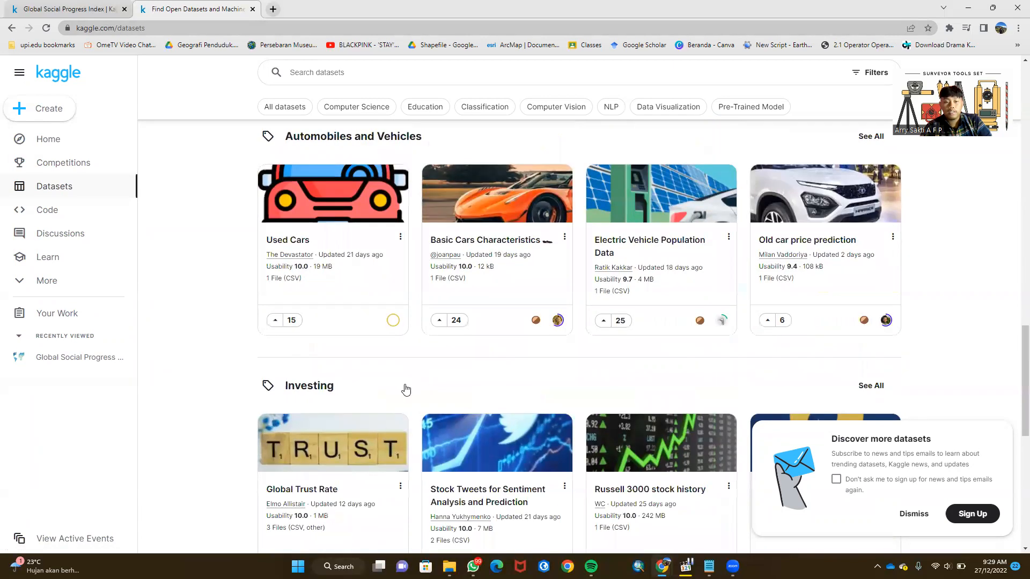
pyautogui.scroll(-4, 408, 387)
pyautogui.scroll(-4, 378, 371)
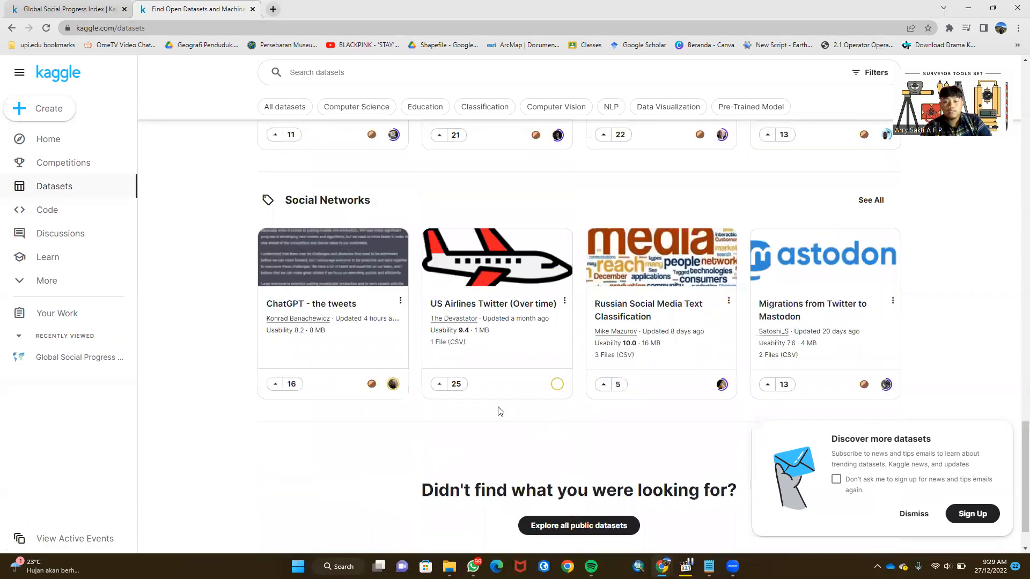
pyautogui.scroll(2, 558, 397)
pyautogui.scroll(10, 535, 382)
pyautogui.scroll(10, 485, 368)
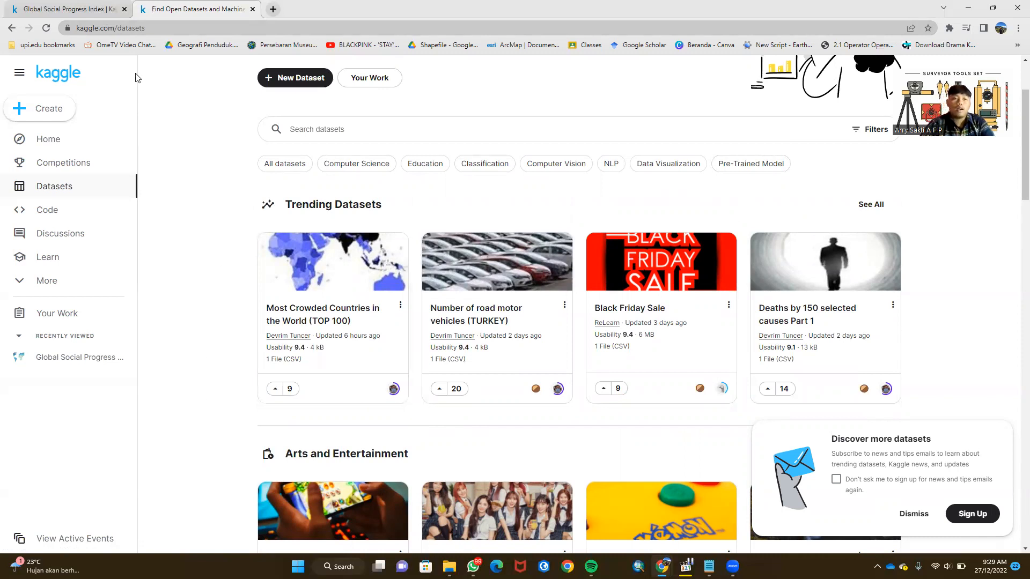
# Step: Switch to the Global Social Progress Index dataset page and read its description and column explanations
pyautogui.click(92, 9)
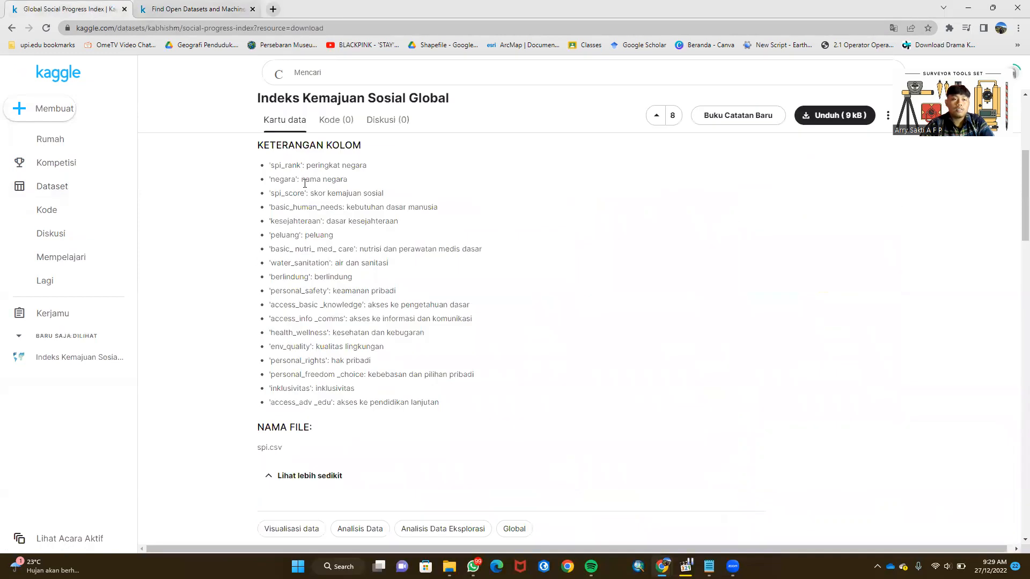
pyautogui.scroll(5, 305, 183)
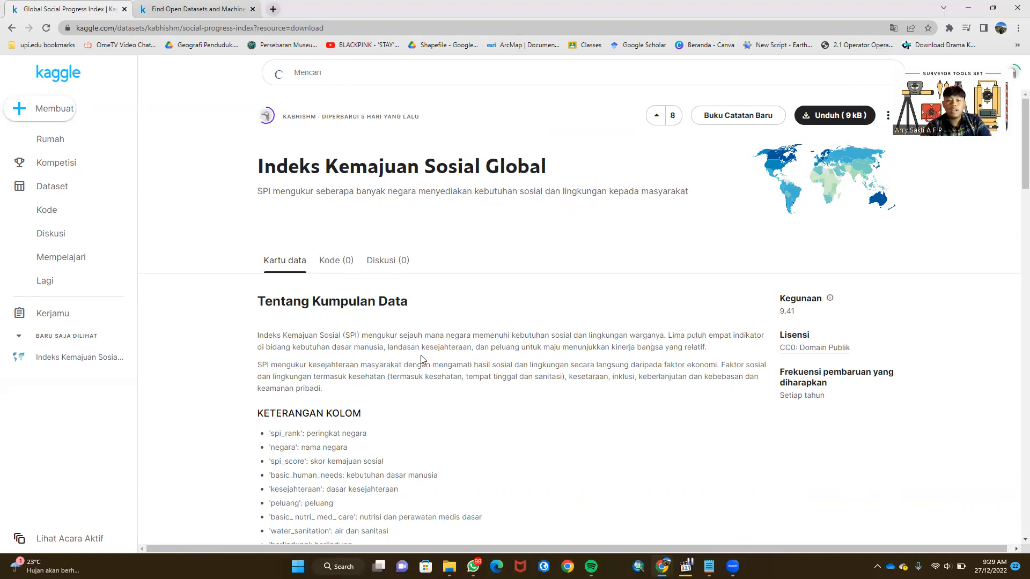
pyautogui.moveTo(458, 349); pyautogui.dragTo(467, 349)
pyautogui.click(517, 350)
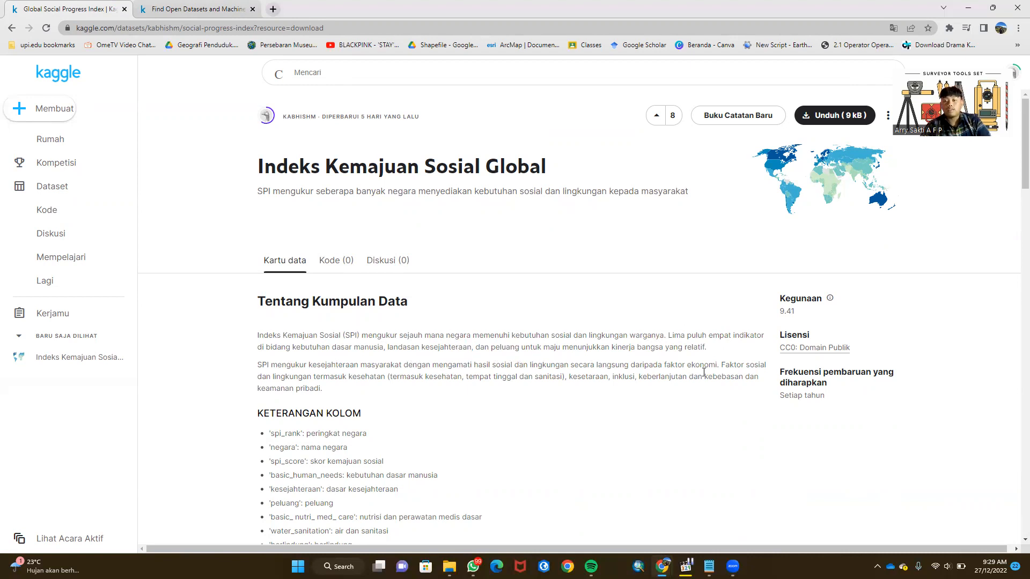
pyautogui.scroll(-1, 309, 364)
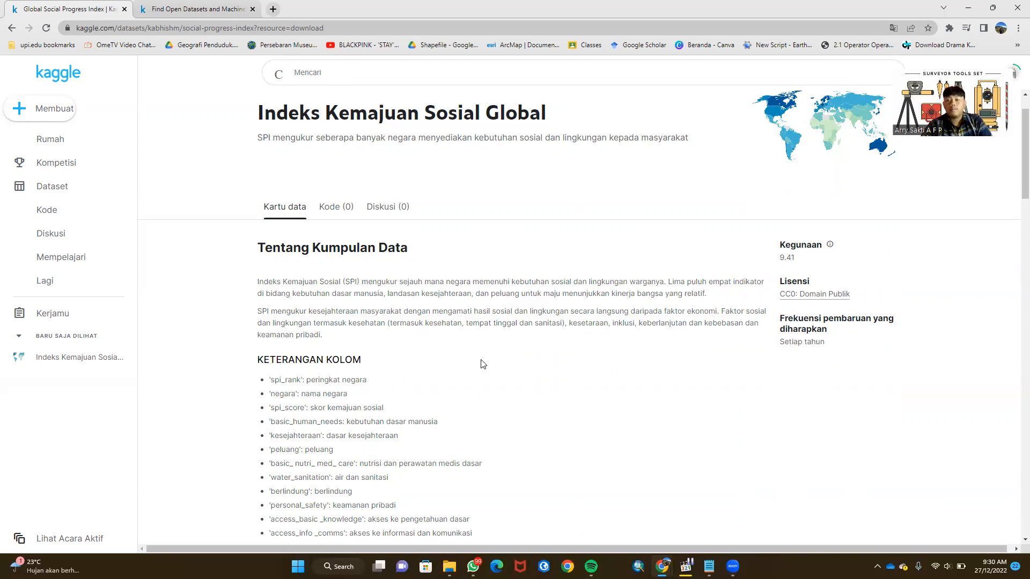
pyautogui.scroll(-10, 503, 353)
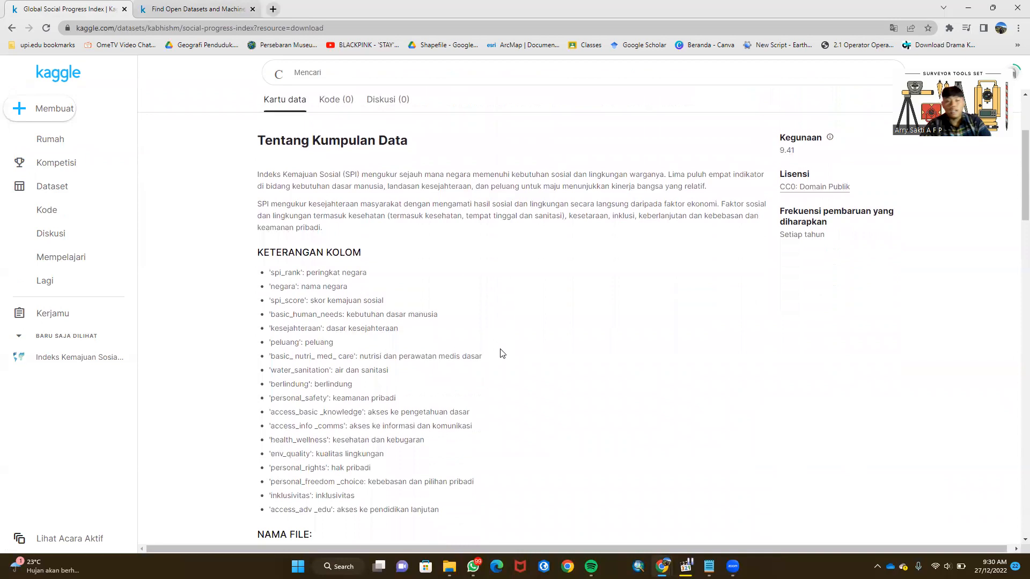
pyautogui.scroll(-1, 488, 355)
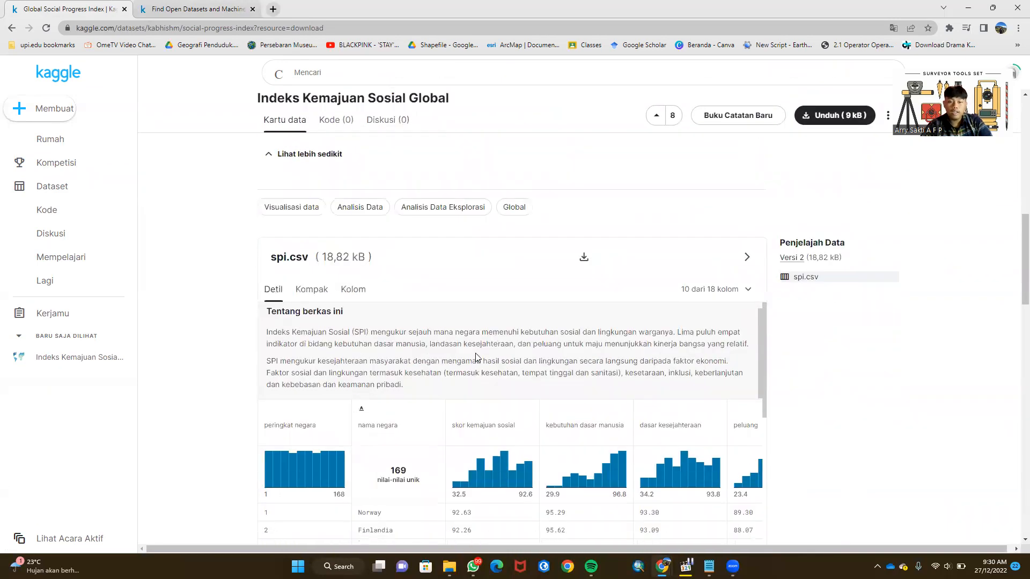
# Step: Show spi.csv in the Kolom view and examine the distribution and statistics of its columns
pyautogui.click(346, 290)
pyautogui.scroll(-15, 515, 357)
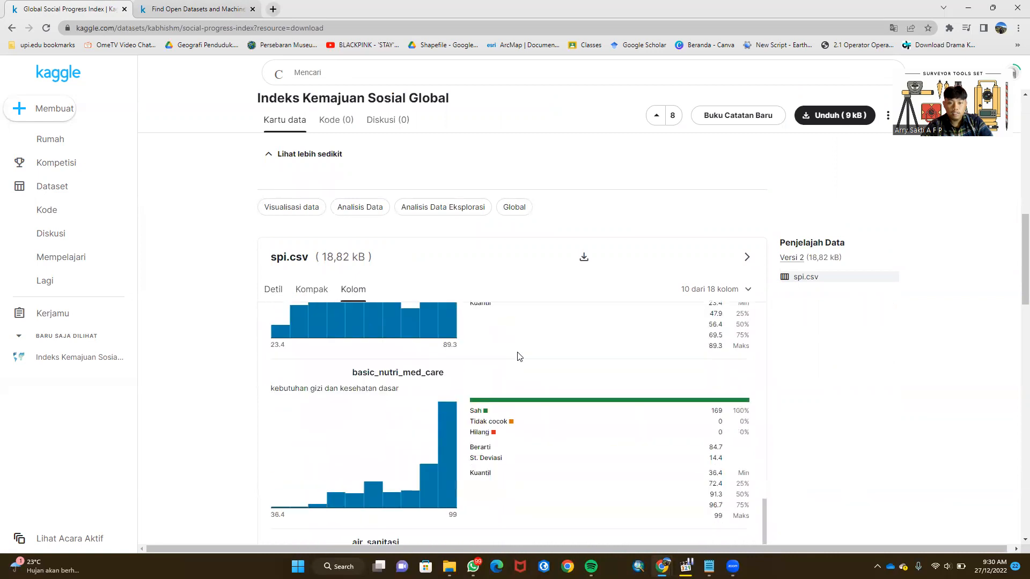
pyautogui.scroll(7, 507, 356)
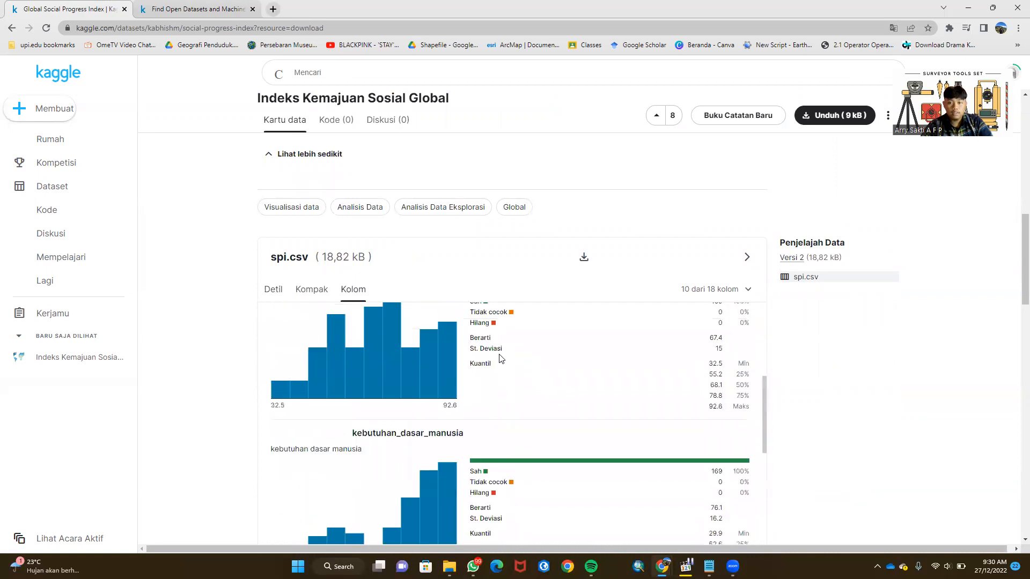
# Step: Show spi.csv in the Kompak view and examine the country rows and their index scores
pyautogui.click(311, 292)
pyautogui.scroll(3, 527, 364)
pyautogui.scroll(-4, 531, 366)
pyautogui.scroll(-3, 531, 365)
pyautogui.scroll(3, 533, 366)
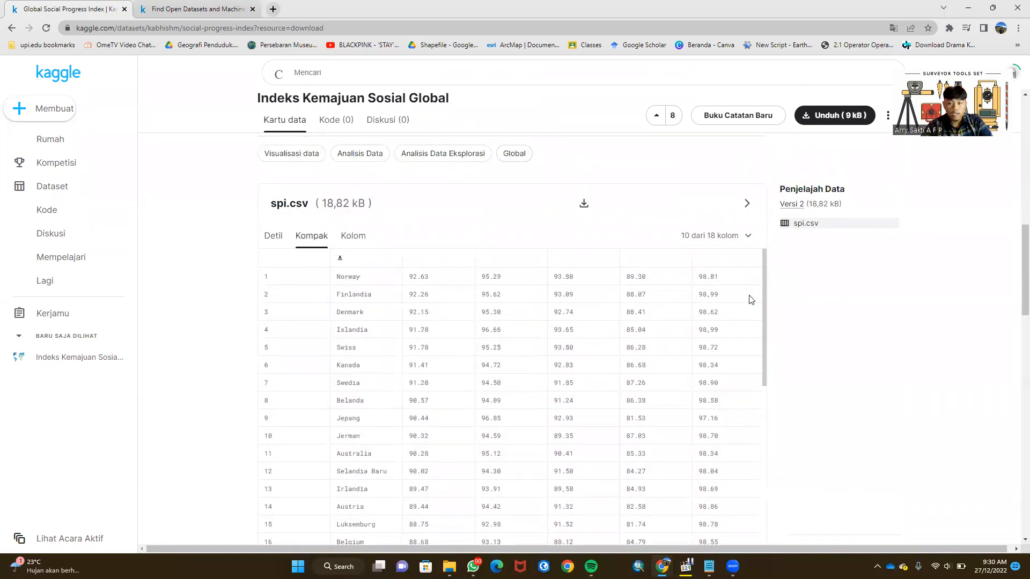
pyautogui.scroll(4, 806, 381)
pyautogui.scroll(-5, 832, 399)
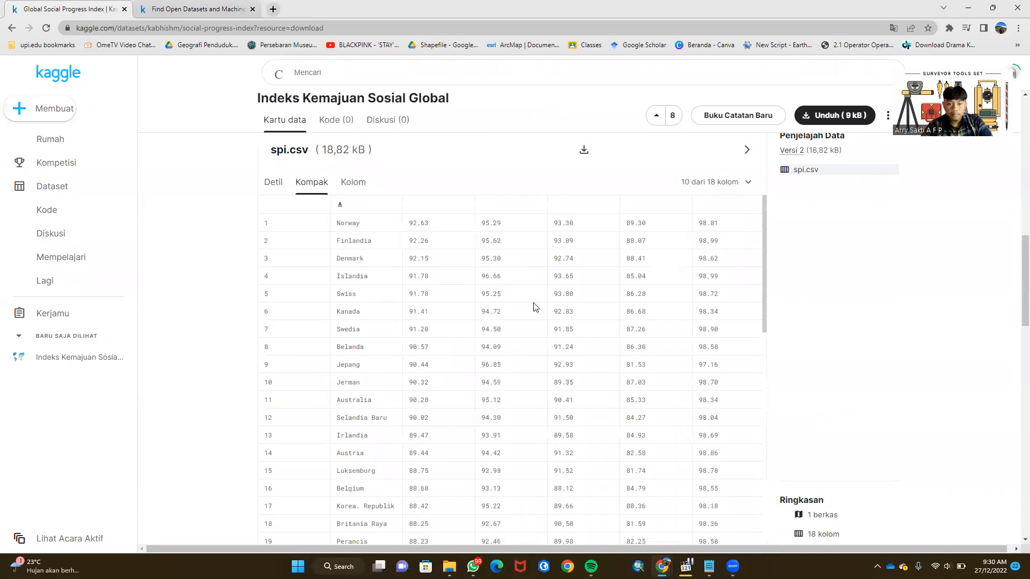
pyautogui.scroll(5, 582, 310)
pyautogui.scroll(-7, 755, 375)
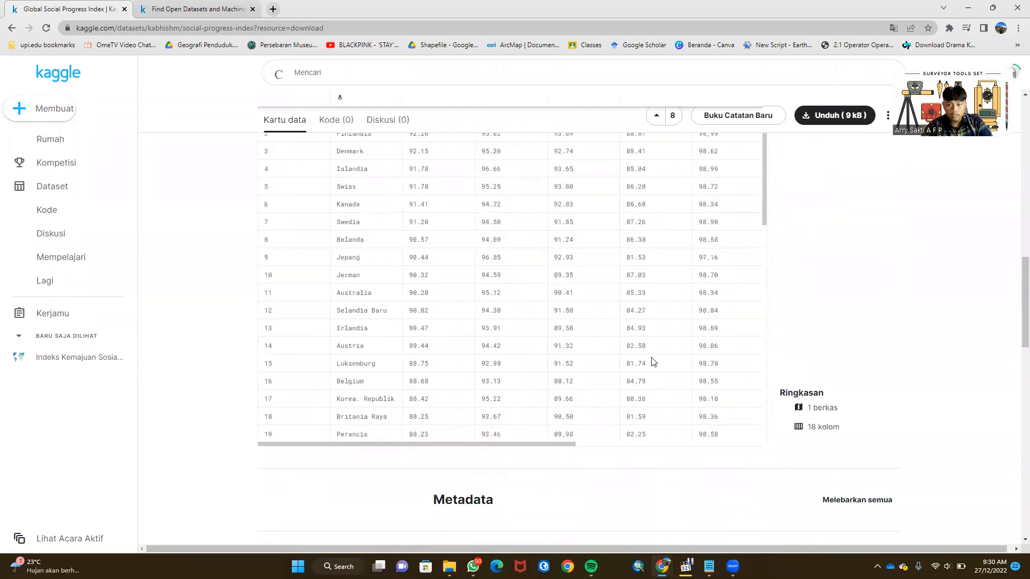
pyautogui.scroll(4, 603, 353)
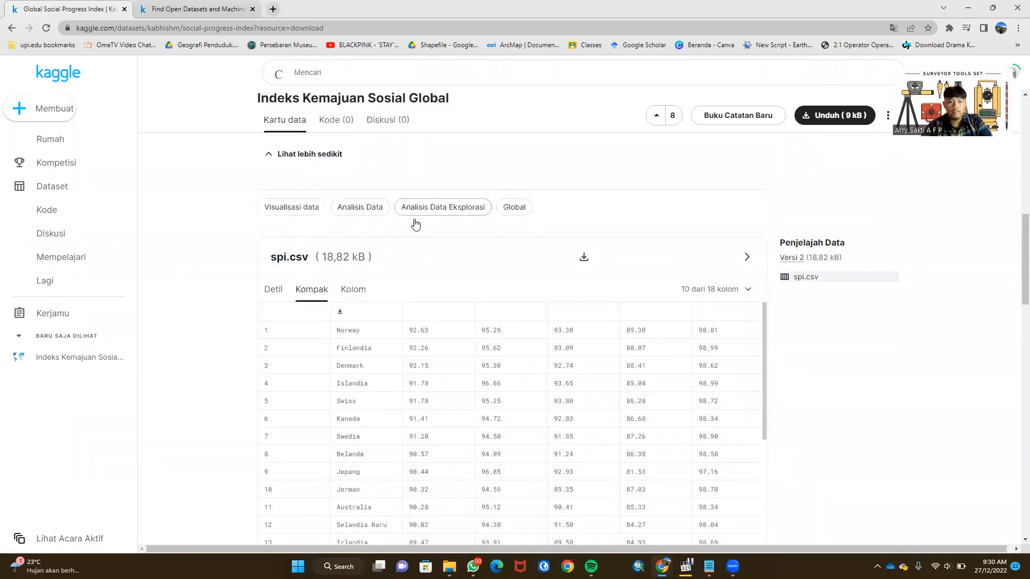
pyautogui.click(363, 289)
pyautogui.click(311, 289)
# Step: View the datasets tagged with data visualization, and return to the Global Social Progress Index page
pyautogui.click(300, 211)
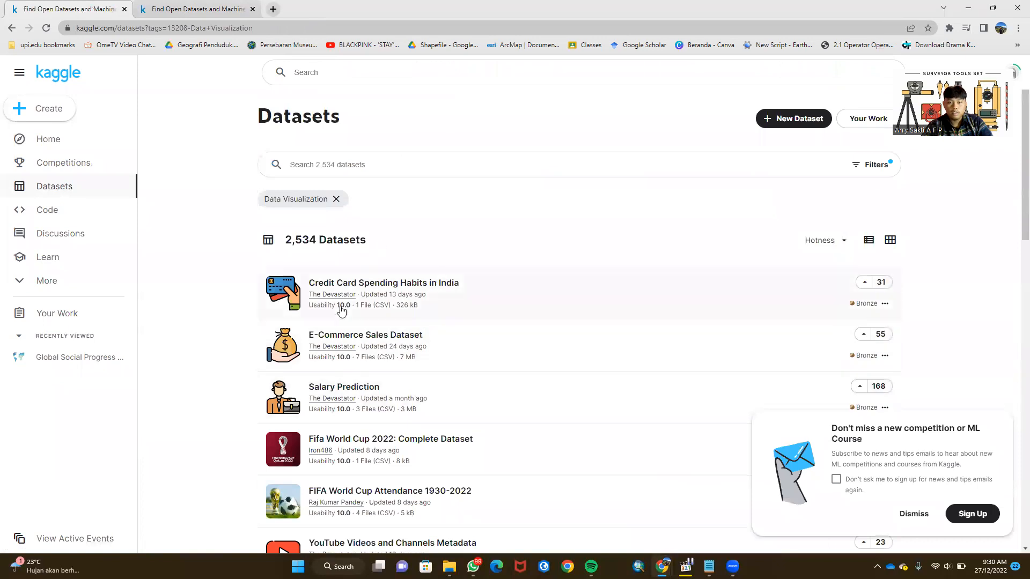
pyautogui.click(15, 28)
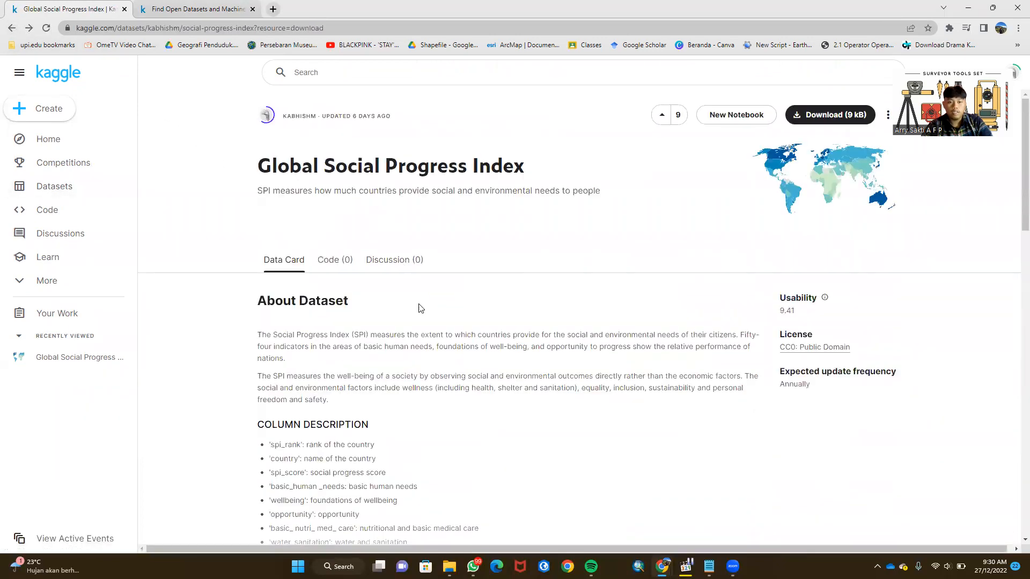
# Step: Look at the datasets tagged with exploratory data analysis, and go back to the Global Social Progress Index page
pyautogui.scroll(-5, 416, 301)
pyautogui.scroll(1, 377, 276)
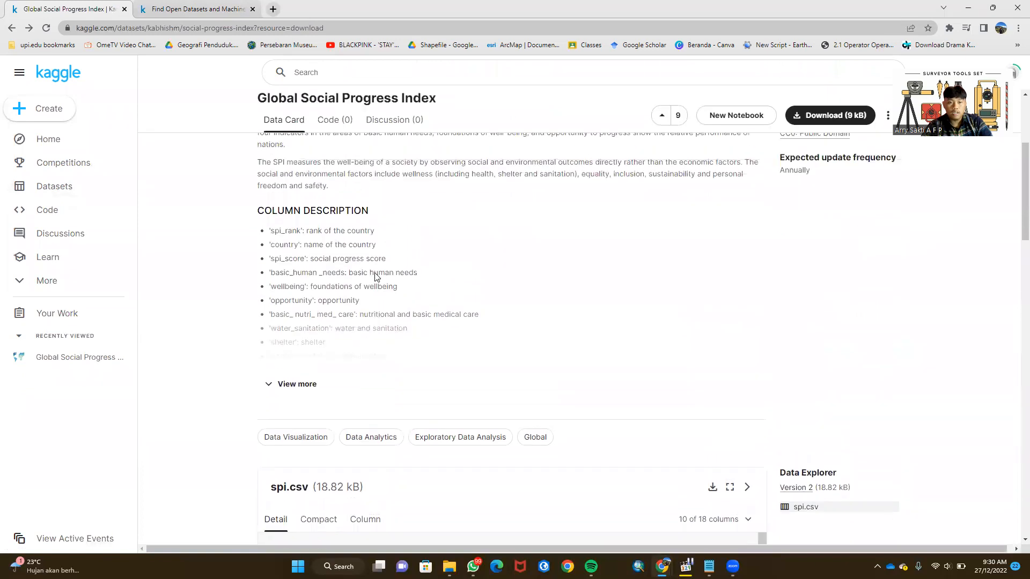
pyautogui.scroll(1, 395, 275)
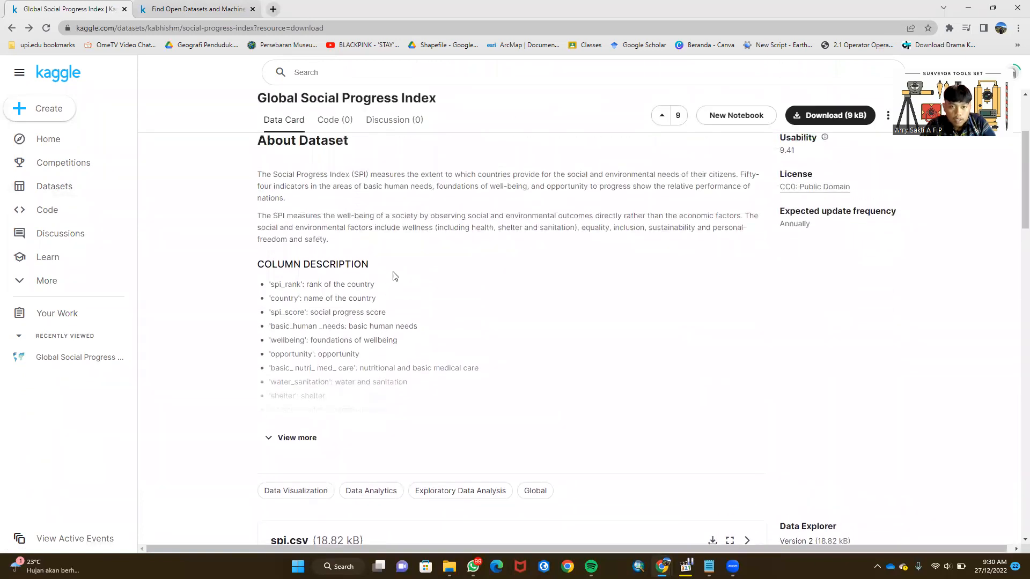
pyautogui.scroll(-2, 437, 379)
pyautogui.click(451, 384)
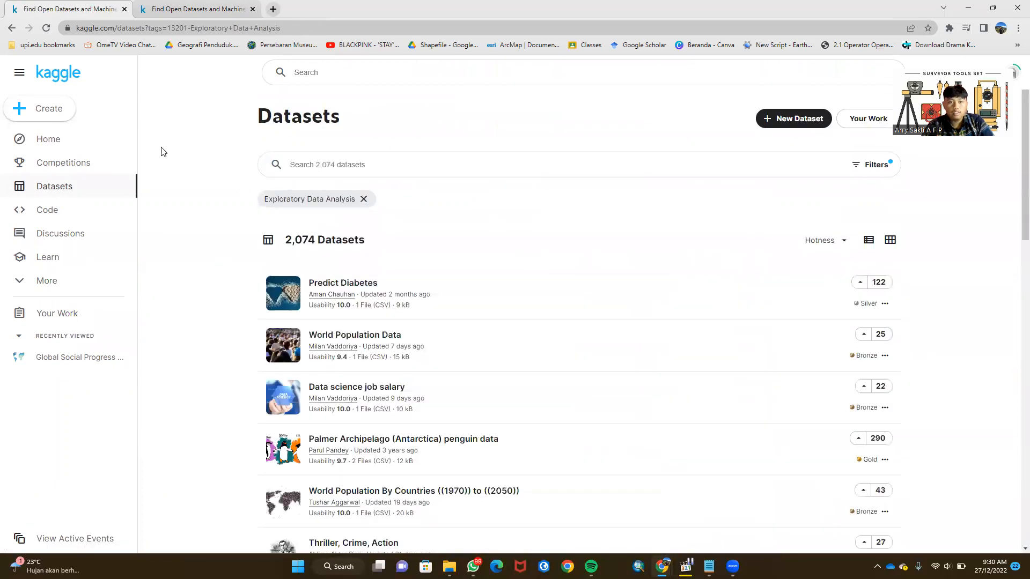
pyautogui.click(11, 27)
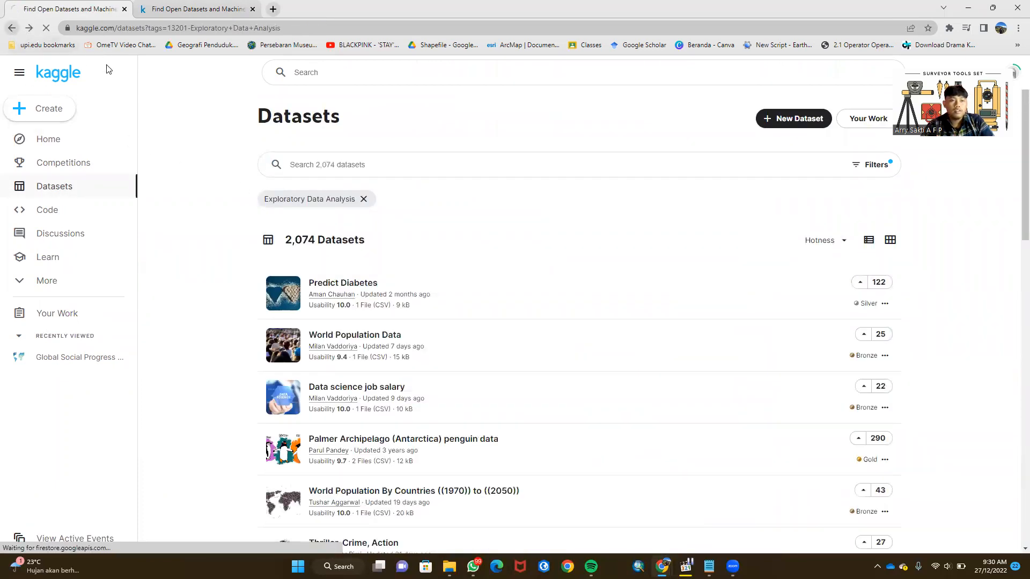
# Step: Download the Global Social Progress Index dataset as a zip archive
pyautogui.scroll(-8, 644, 389)
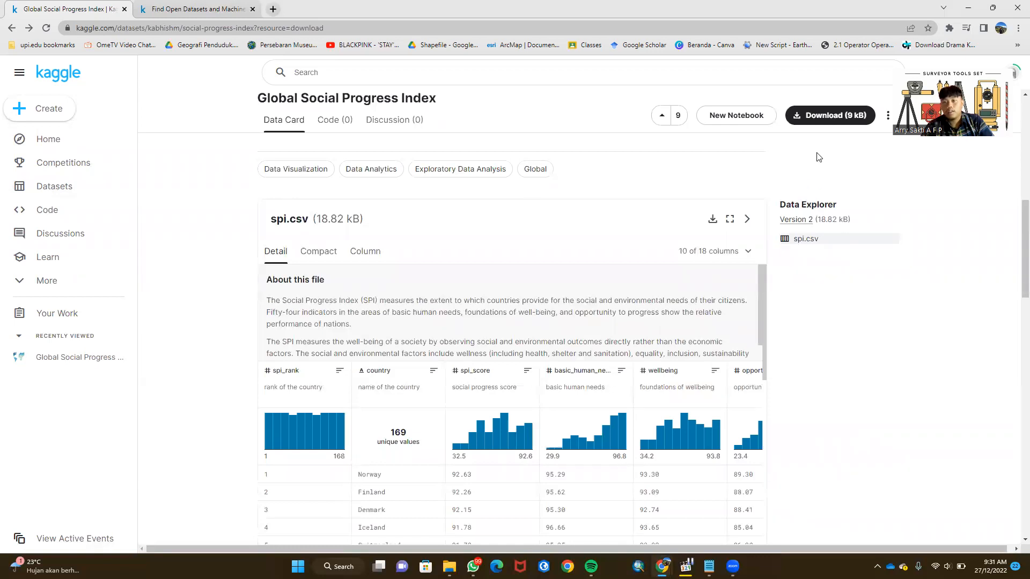
pyautogui.click(829, 115)
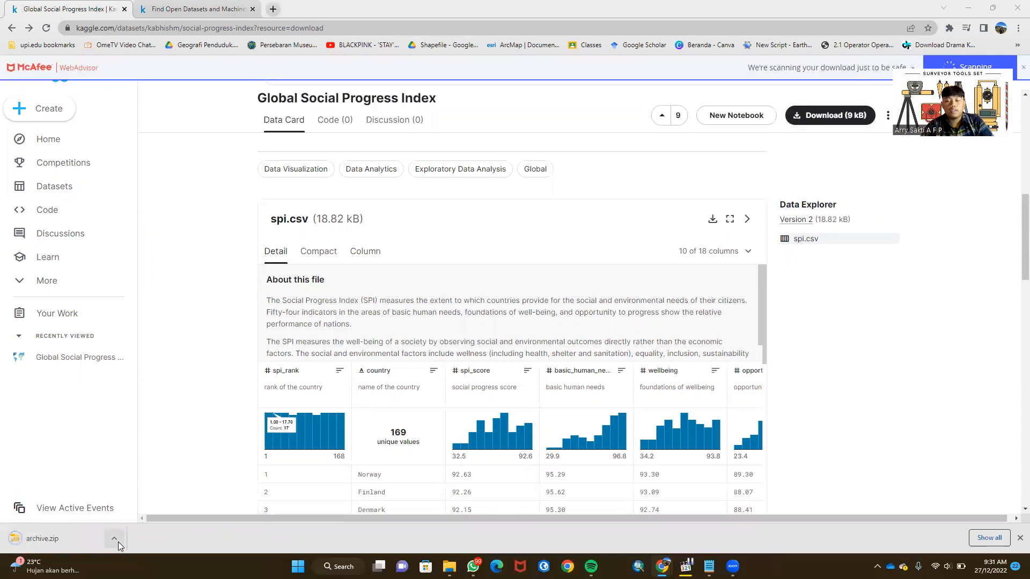
# Step: Translate the dataset page to Indonesian and read the translated description and column explanations
pyautogui.scroll(10, 624, 315)
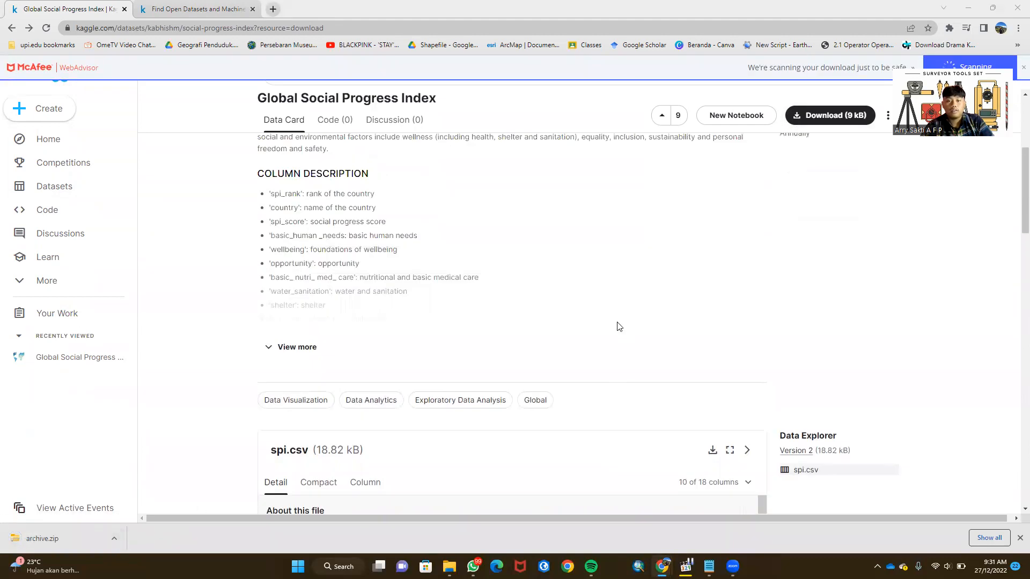
pyautogui.rightClick(652, 241)
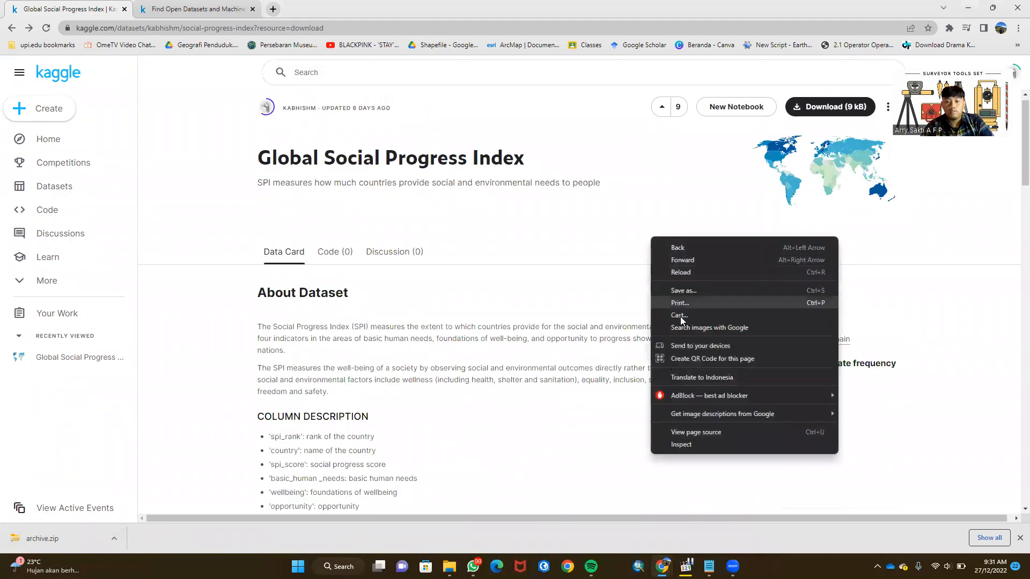
pyautogui.click(684, 377)
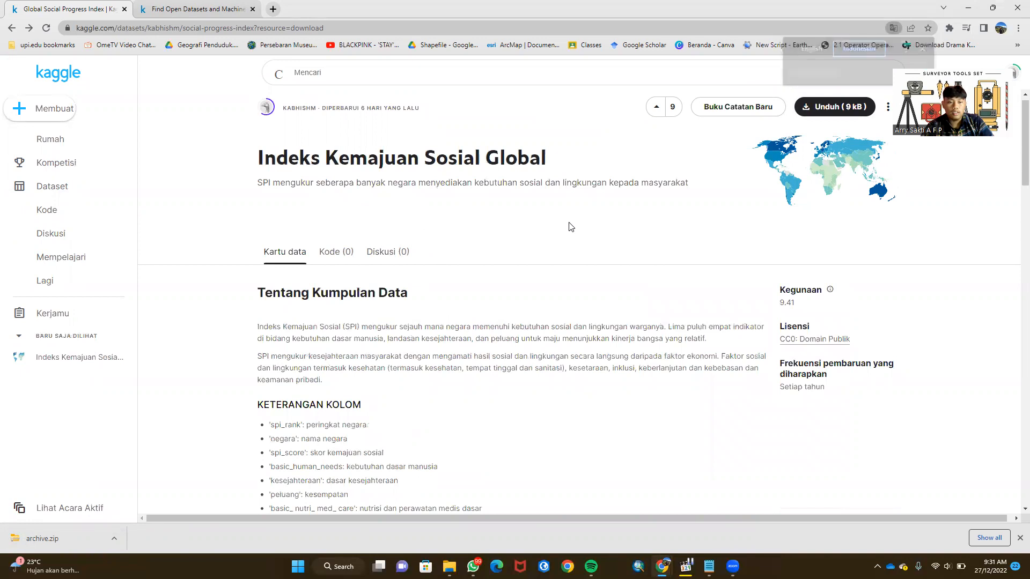
pyautogui.scroll(-3, 571, 227)
pyautogui.scroll(3, 444, 370)
pyautogui.scroll(-5, 368, 396)
pyautogui.scroll(4, 462, 393)
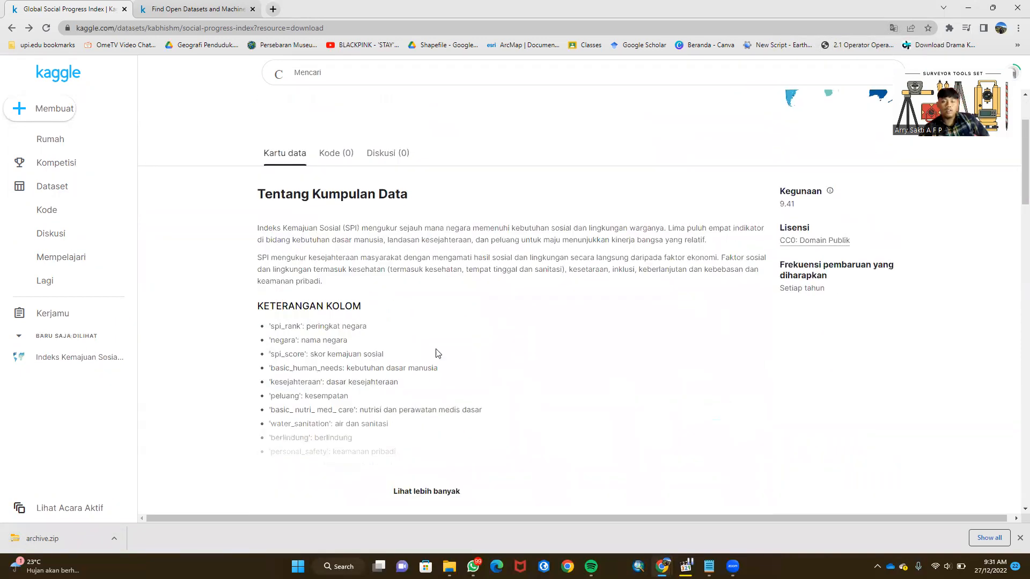
# Step: Show the downloaded archive.zip in its folder and extract it directly into Downloads with WinRAR
pyautogui.click(216, 9)
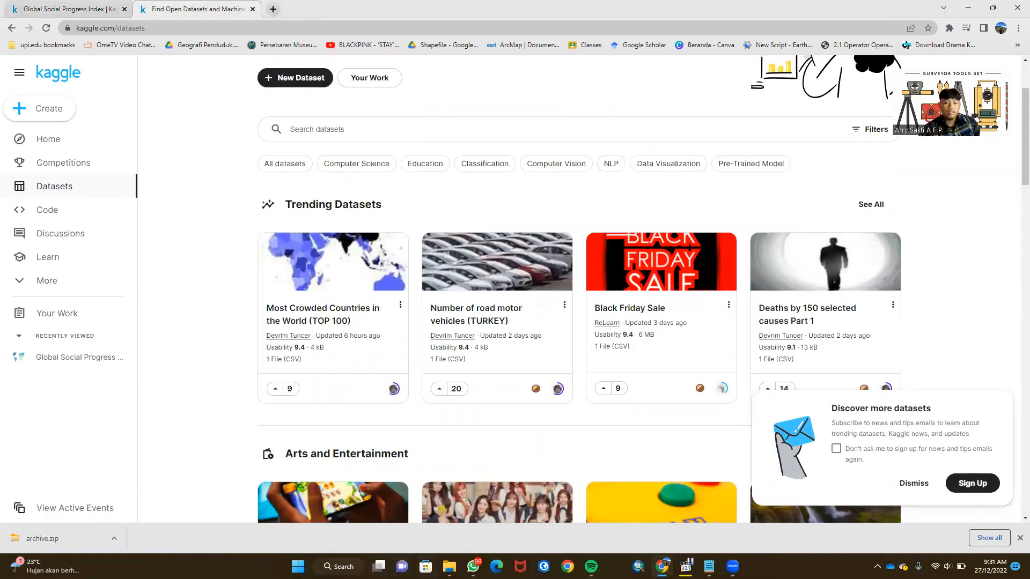
pyautogui.click(115, 538)
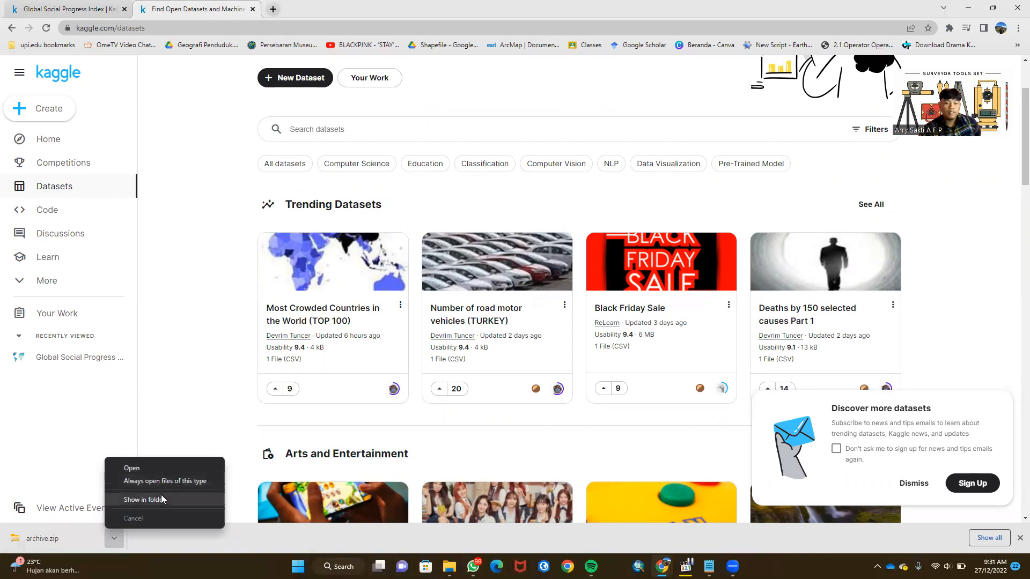
pyautogui.click(161, 495)
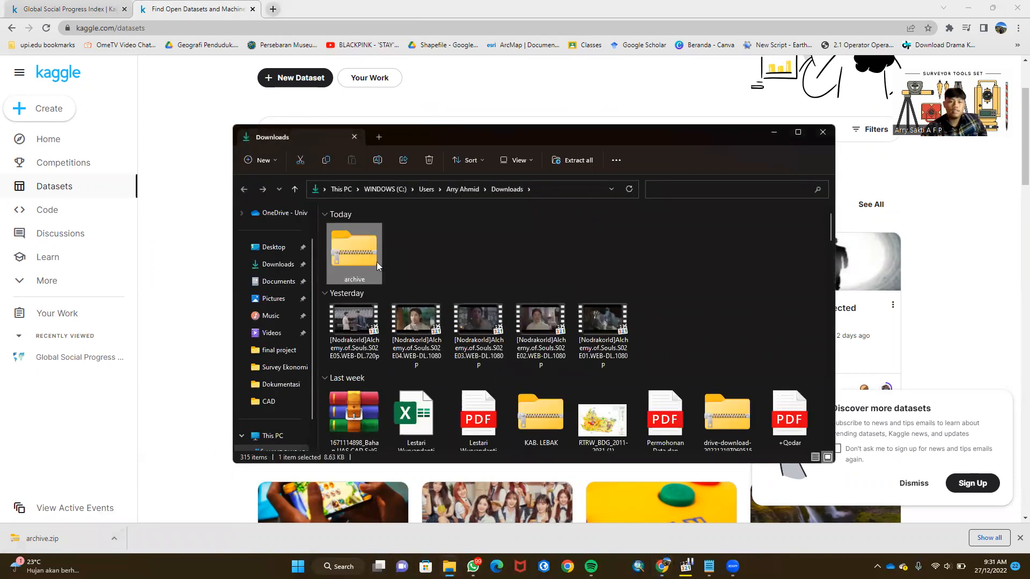
pyautogui.rightClick(376, 259)
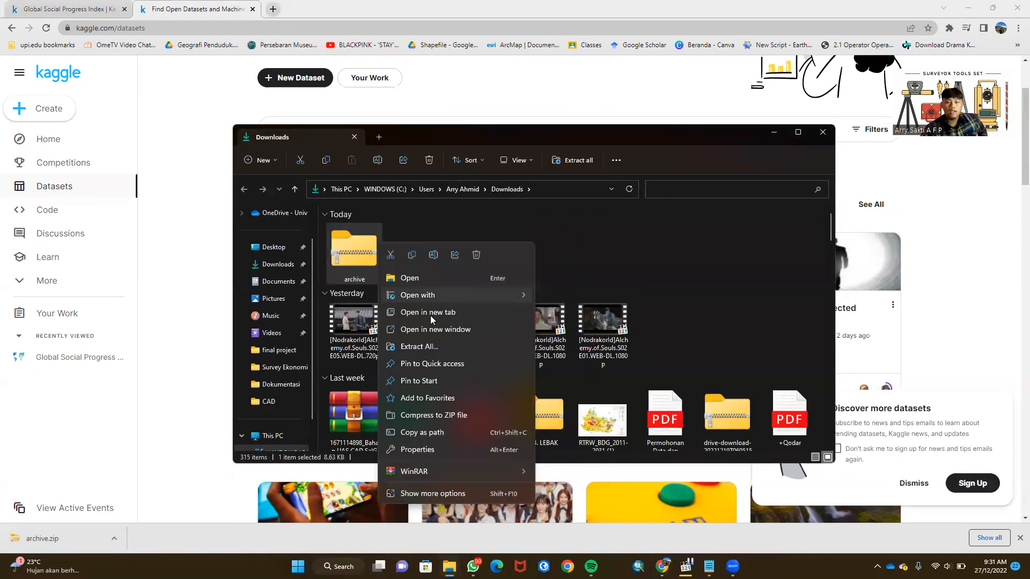
pyautogui.moveTo(446, 466)
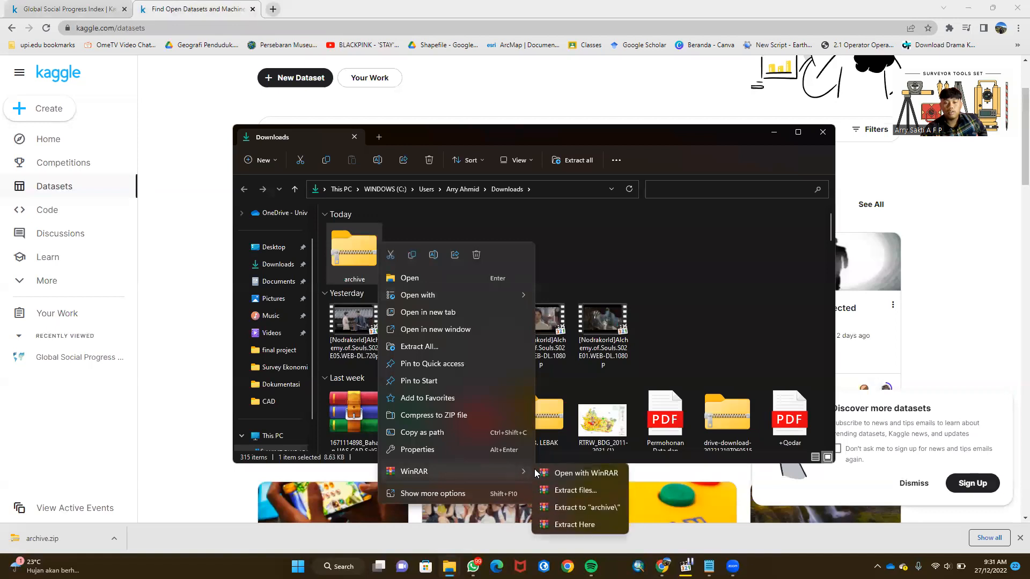
pyautogui.click(573, 524)
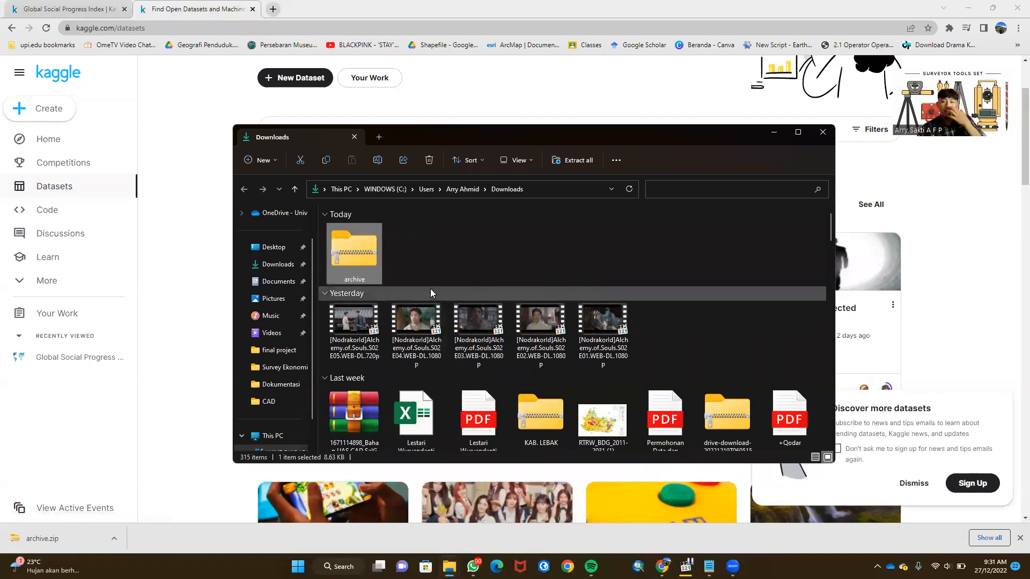
# Step: Look for the extracted spi file in Downloads, inspect the contents of the archive, and minimize the folder window
pyautogui.scroll(-5, 534, 333)
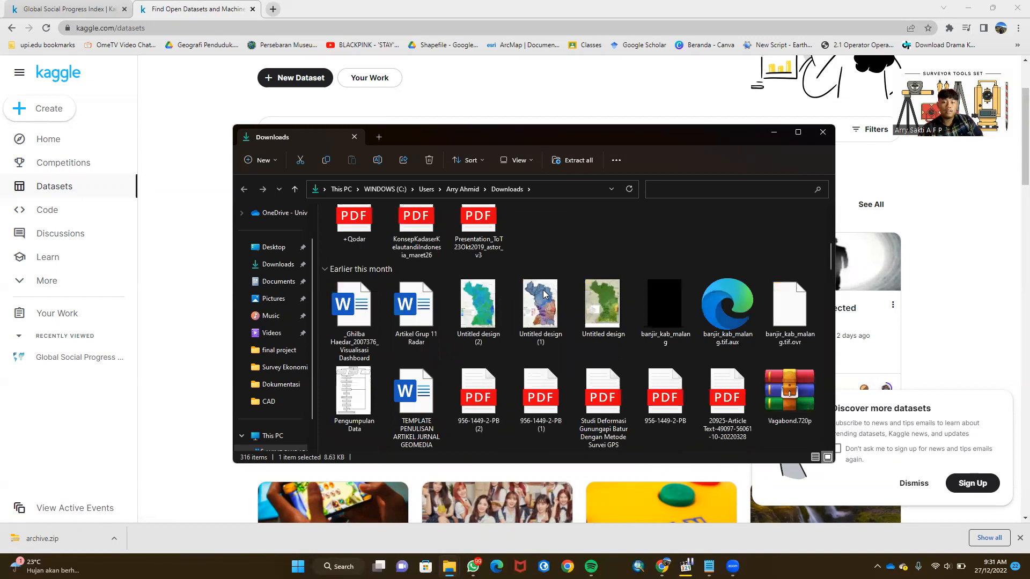
pyautogui.scroll(2, 541, 294)
pyautogui.scroll(3, 543, 279)
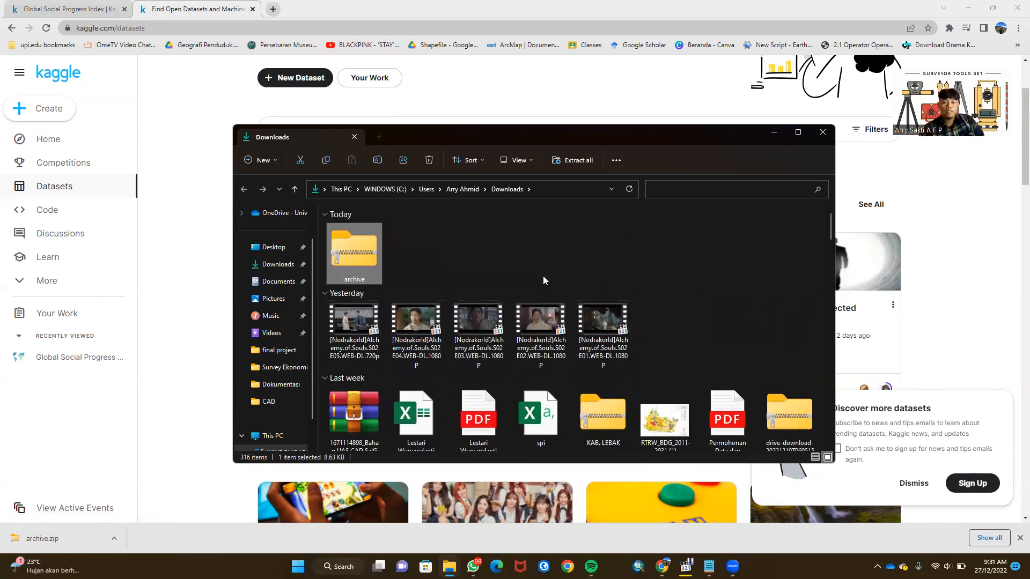
pyautogui.scroll(-2, 545, 329)
pyautogui.scroll(2, 543, 316)
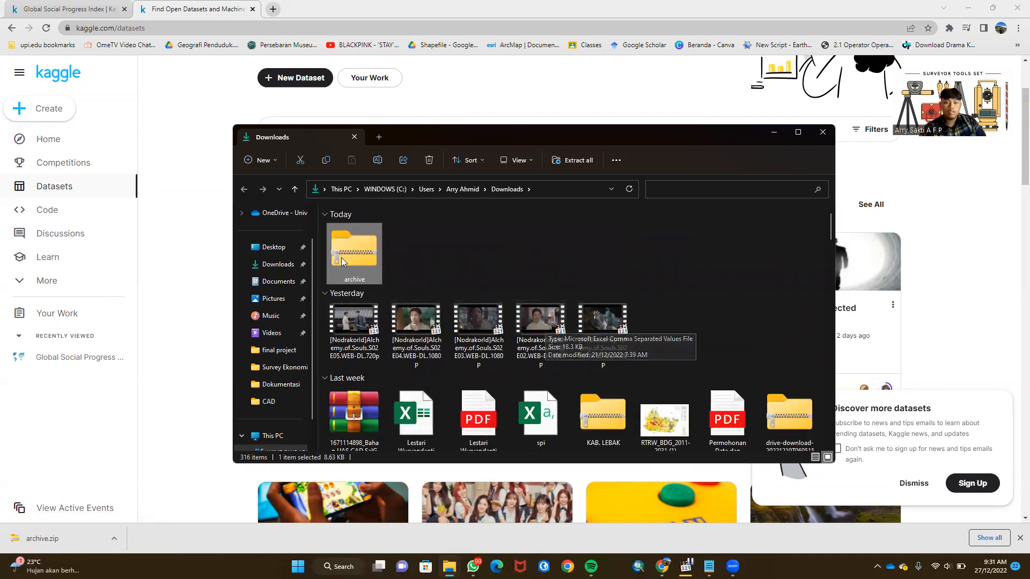
pyautogui.doubleClick(356, 252)
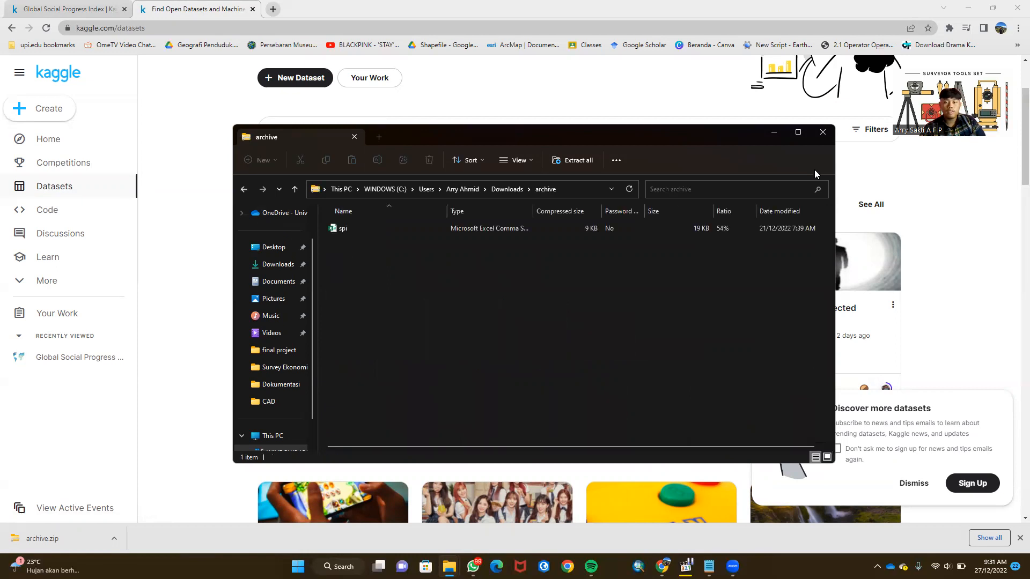
pyautogui.click(295, 190)
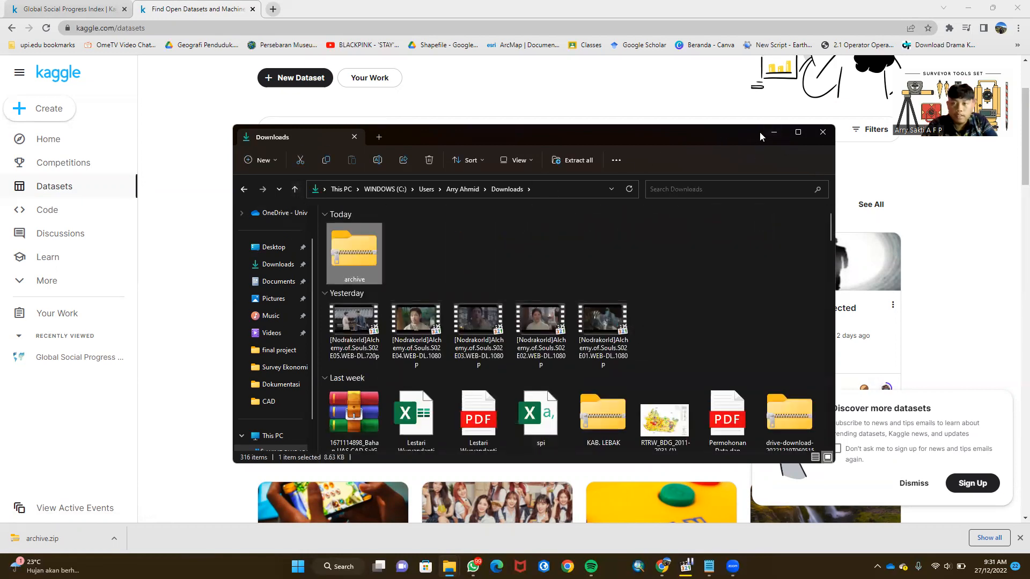
pyautogui.click(774, 133)
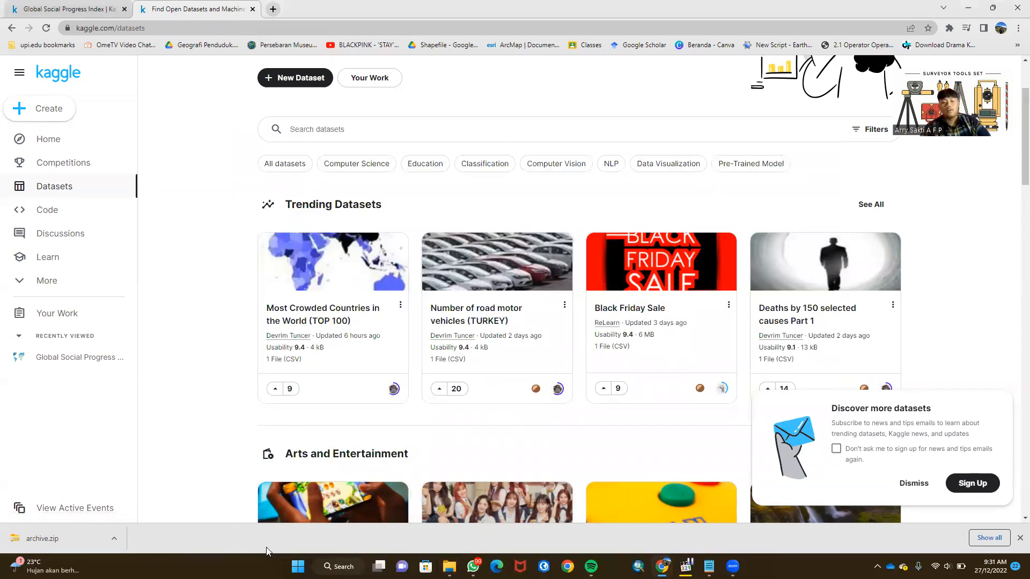
# Step: Reopen the Downloads folder, open the extracted spi file in Excel, and maximize its window
pyautogui.moveTo(453, 563)
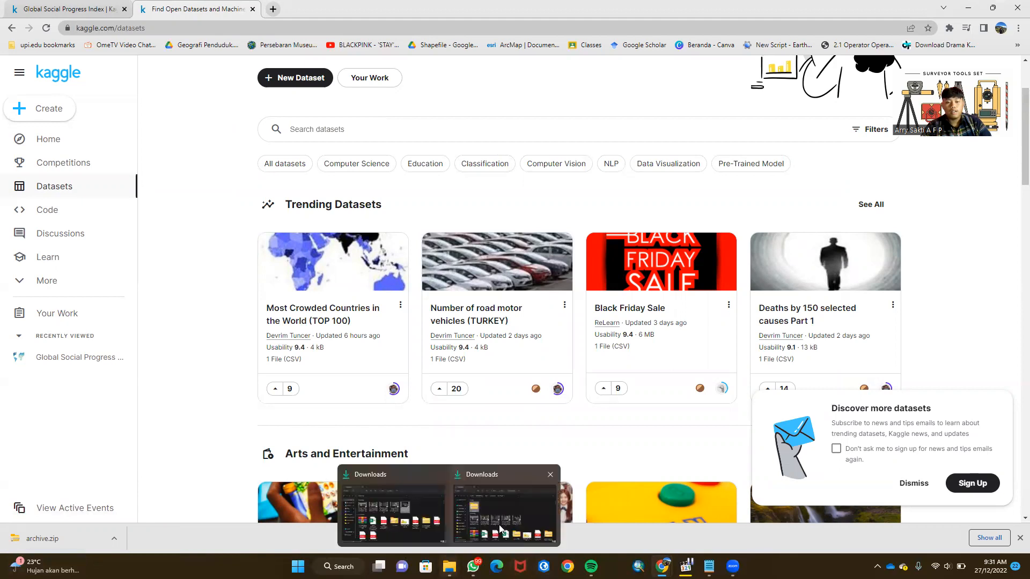
pyautogui.click(526, 513)
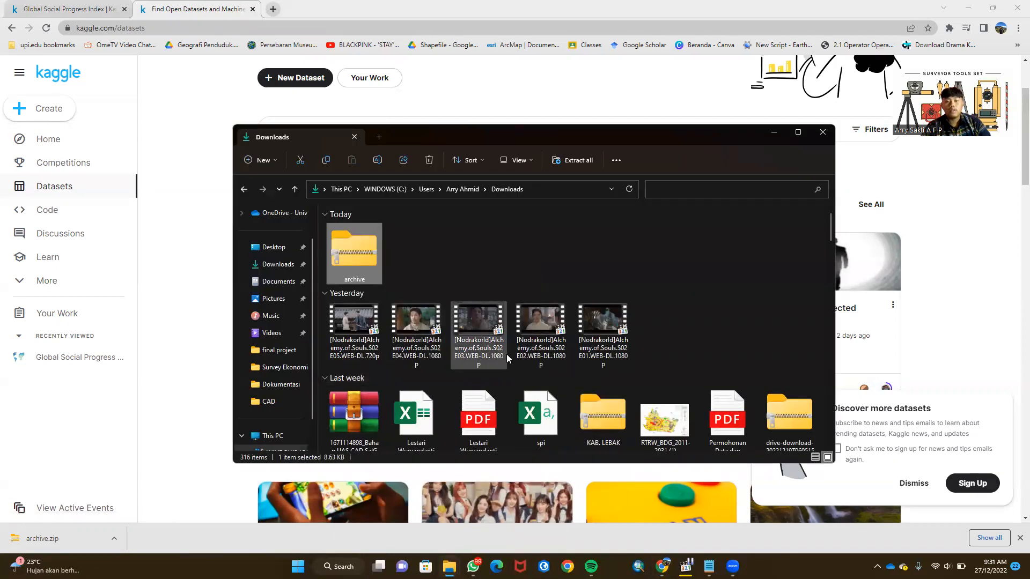
pyautogui.doubleClick(532, 407)
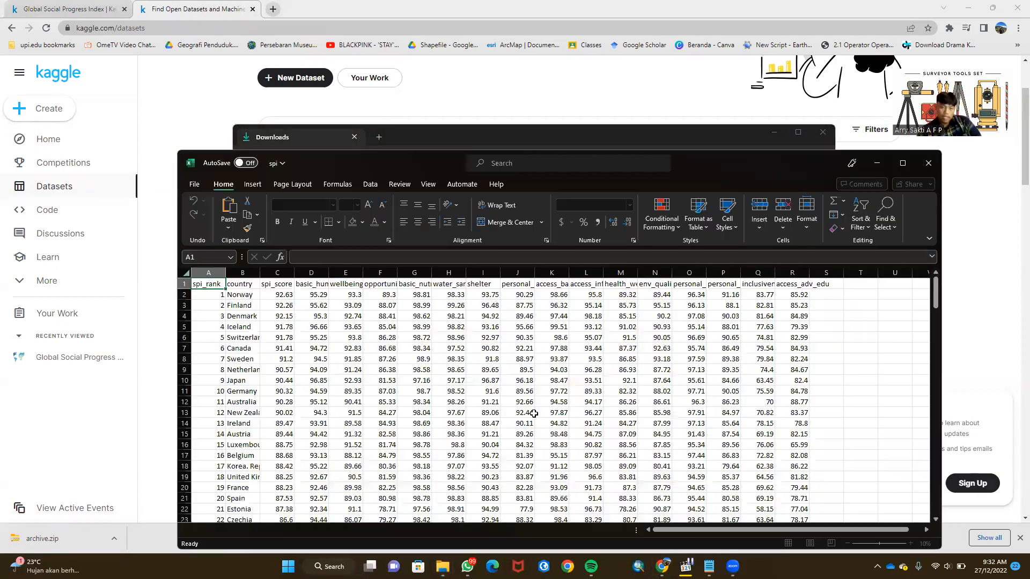
pyautogui.click(902, 169)
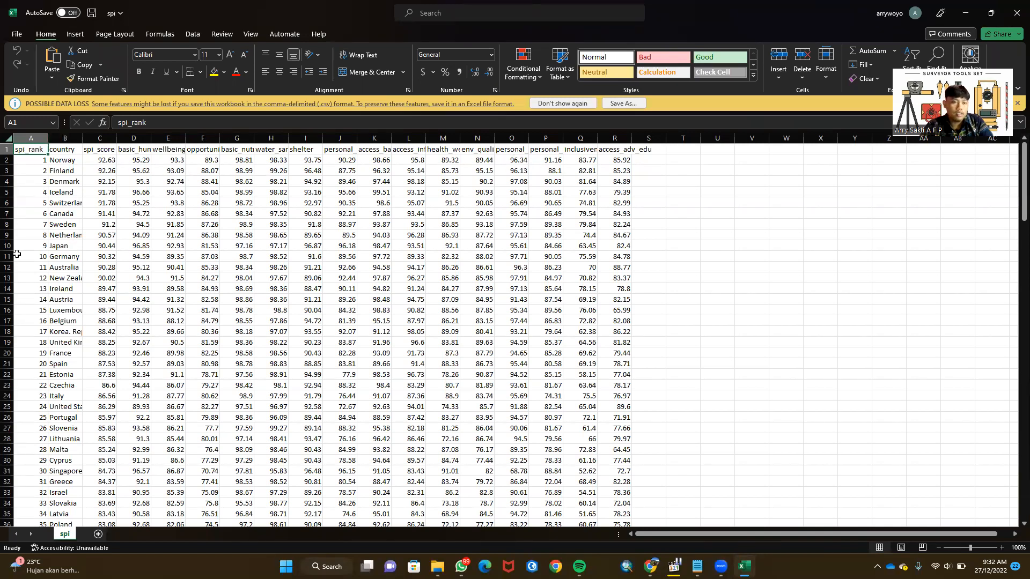
# Step: Examine the country rows of the spi sheet from the first rank down to the World row and back up
pyautogui.scroll(-3, 27, 206)
pyautogui.scroll(3, 32, 212)
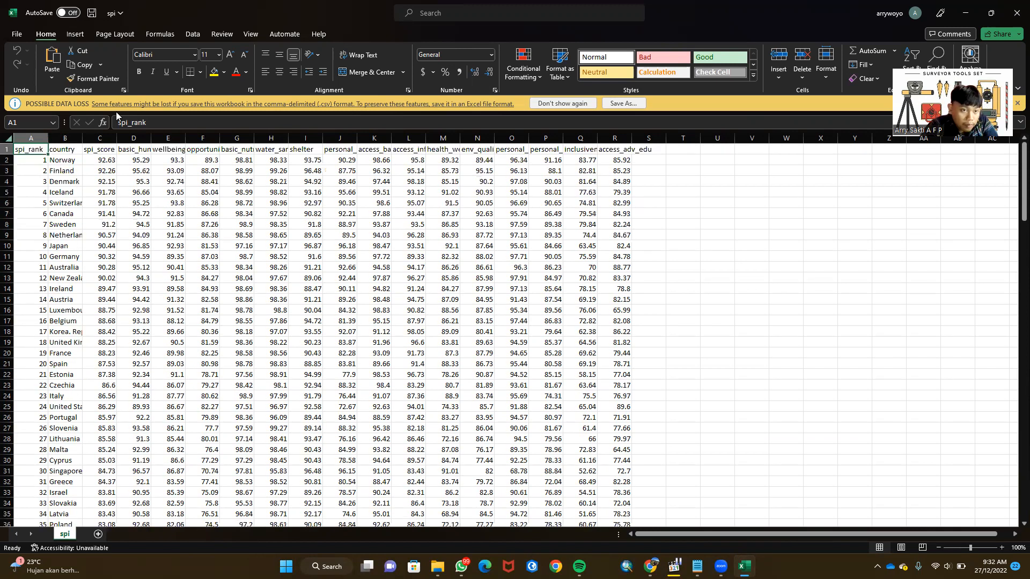
pyautogui.scroll(-5, 59, 329)
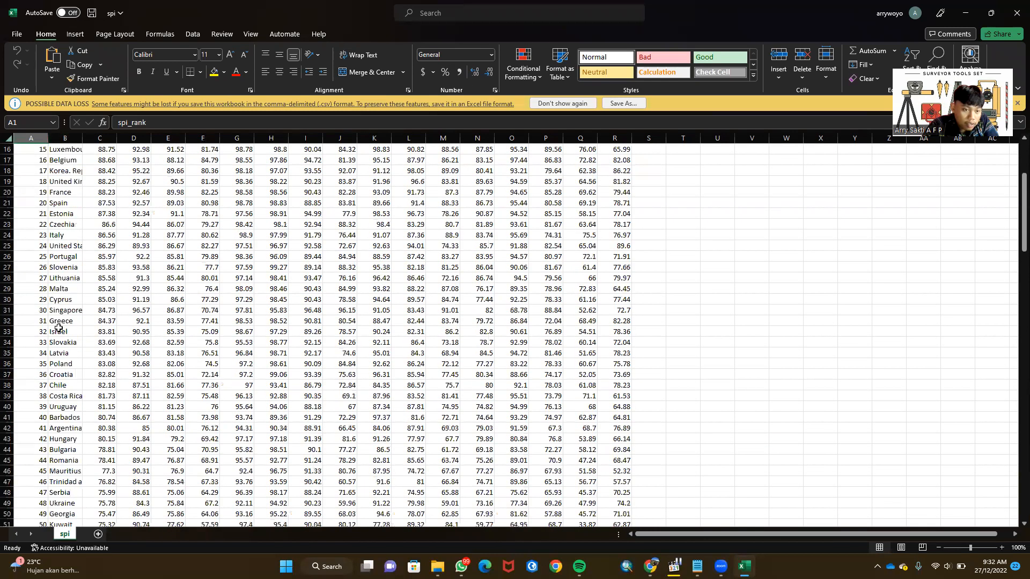
pyautogui.scroll(-9, 52, 375)
pyautogui.scroll(-20, 52, 419)
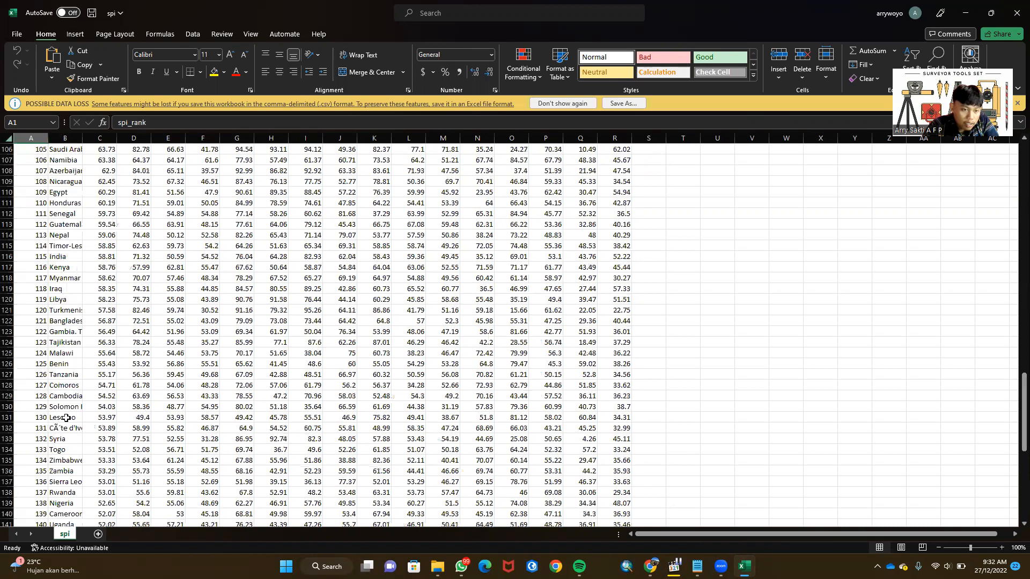
pyautogui.scroll(-16, 64, 421)
pyautogui.scroll(1, 50, 373)
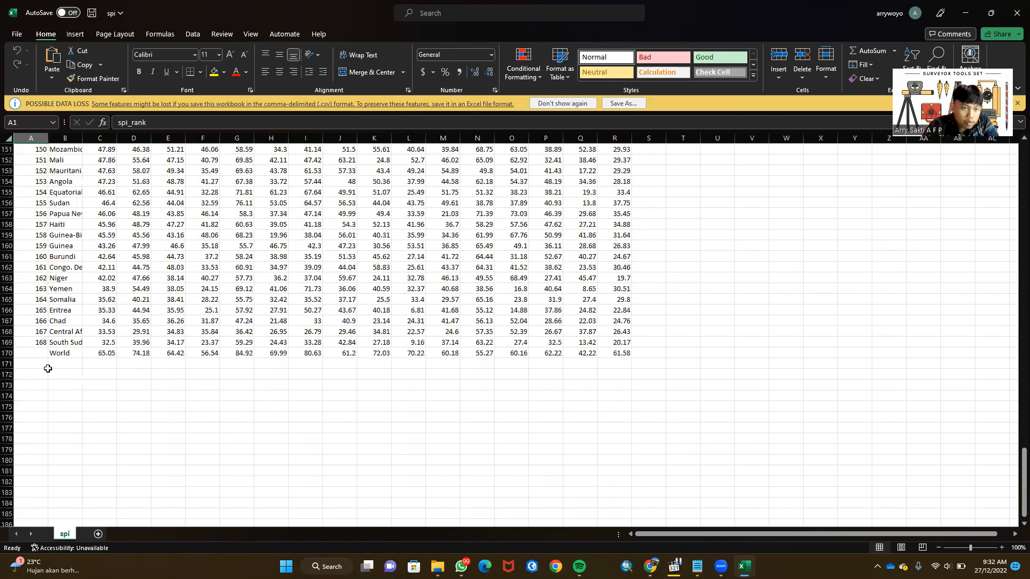
pyautogui.scroll(1, 65, 358)
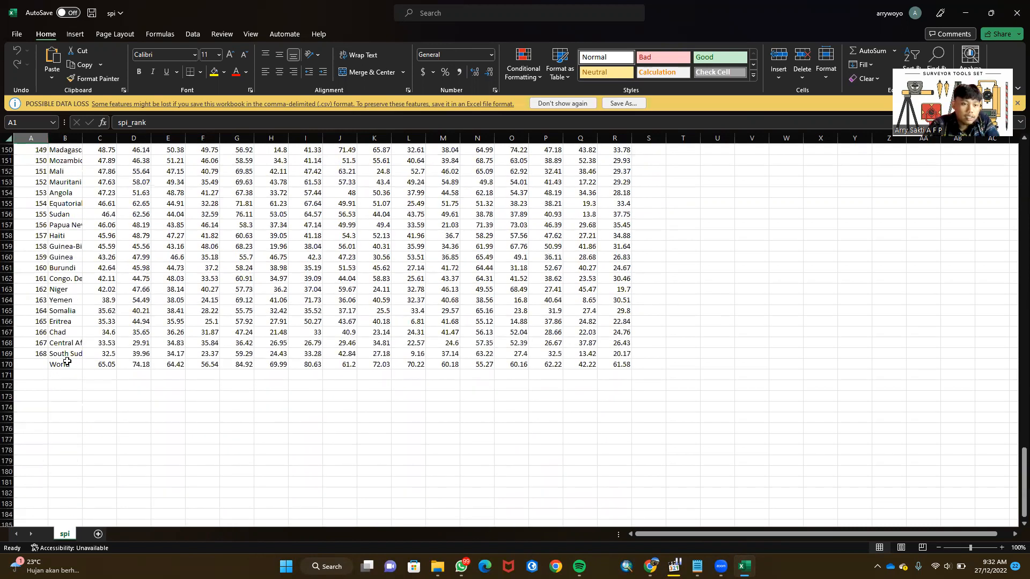
pyautogui.scroll(3, 67, 362)
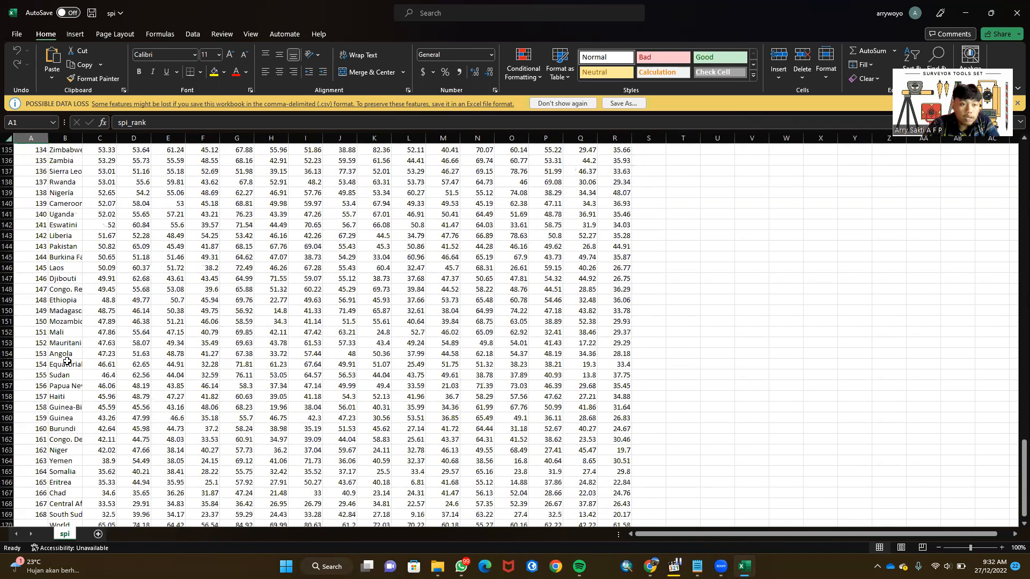
pyautogui.scroll(7, 67, 361)
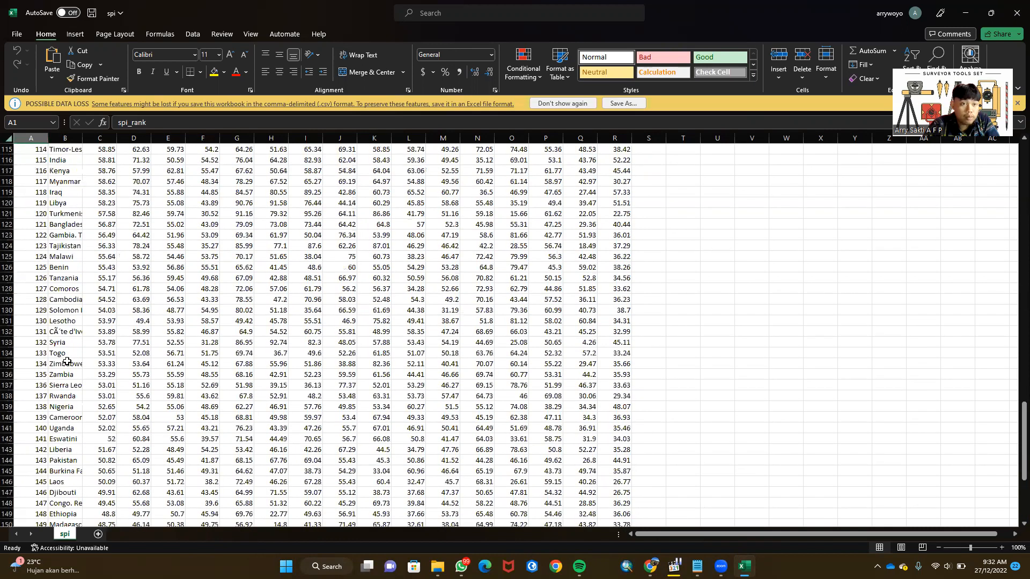
pyautogui.scroll(12, 67, 360)
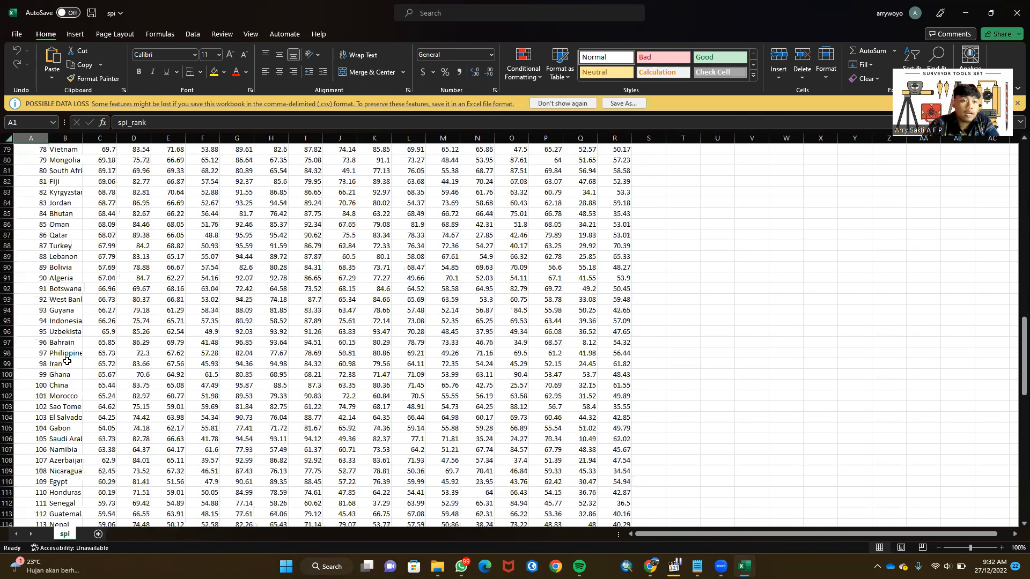
pyautogui.scroll(8, 67, 361)
pyautogui.scroll(8, 67, 360)
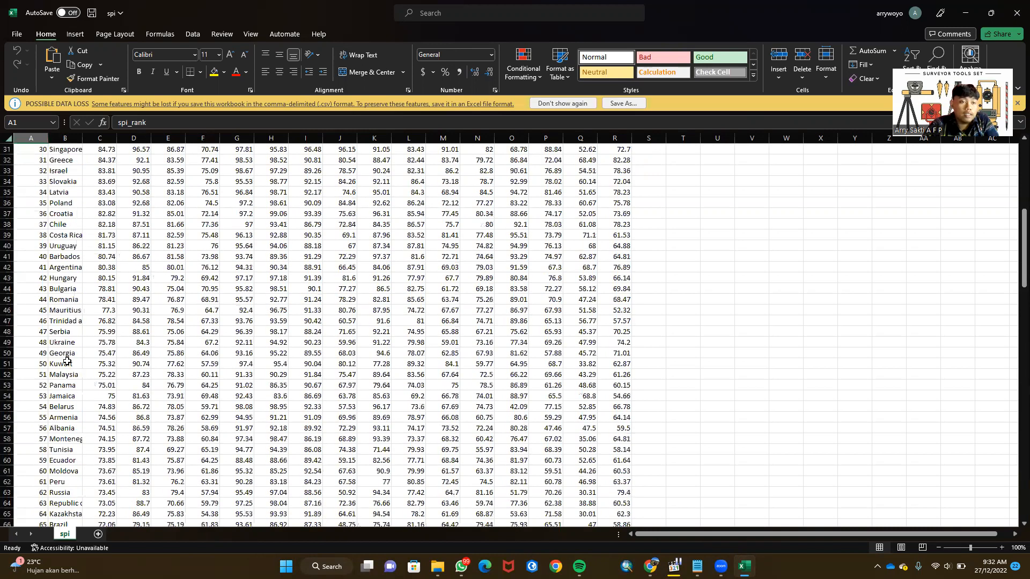
# Step: Look through the spi sheet's country scores again, down past the Indonesia row and back up to the column headers
pyautogui.scroll(4, 67, 360)
pyautogui.scroll(5, 27, 354)
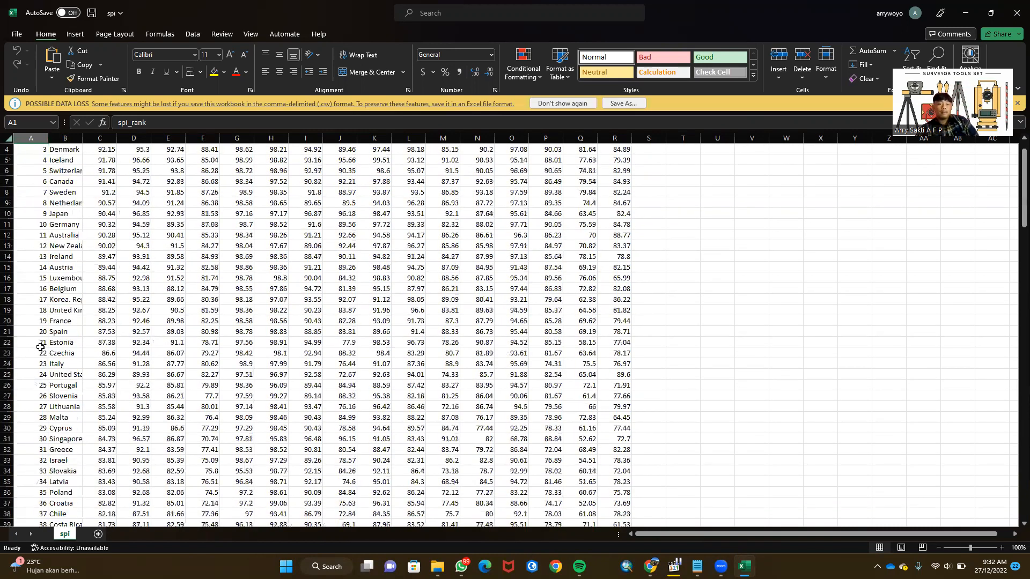
pyautogui.scroll(1, 42, 346)
pyautogui.scroll(-7, 43, 346)
pyautogui.scroll(-6, 42, 346)
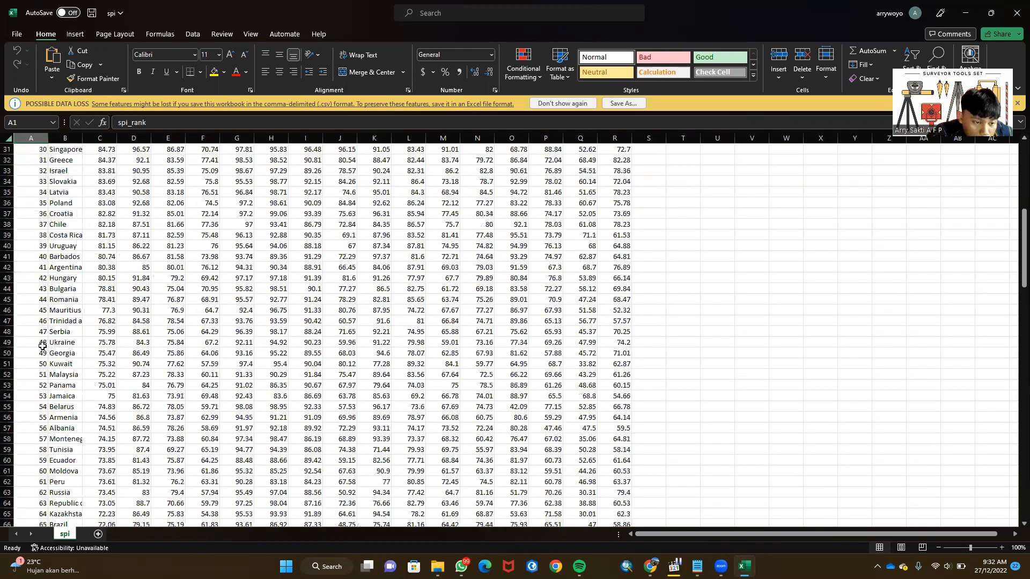
pyautogui.scroll(-4, 42, 346)
pyautogui.scroll(-3, 42, 346)
pyautogui.scroll(-5, 42, 346)
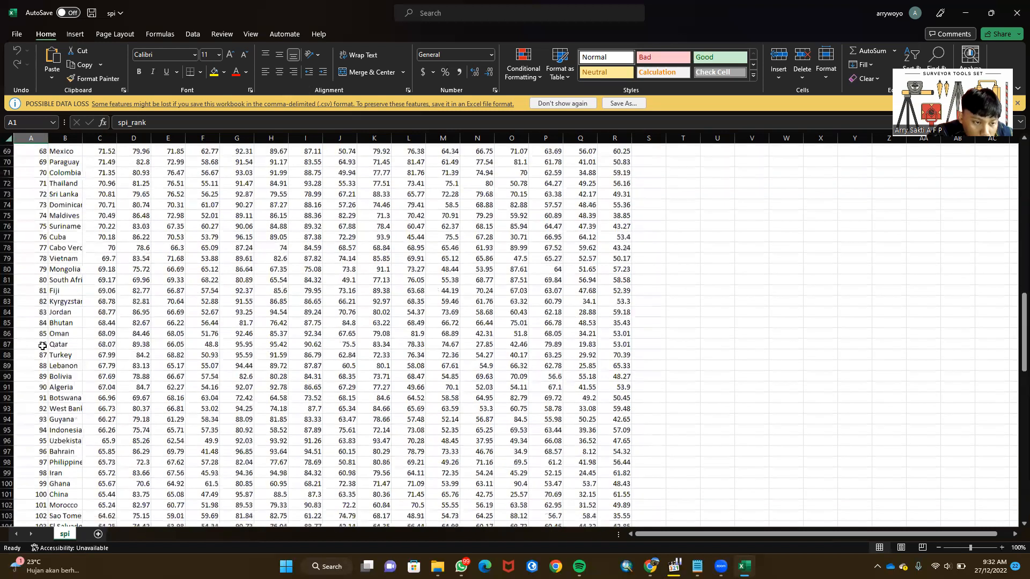
pyautogui.scroll(-2, 42, 346)
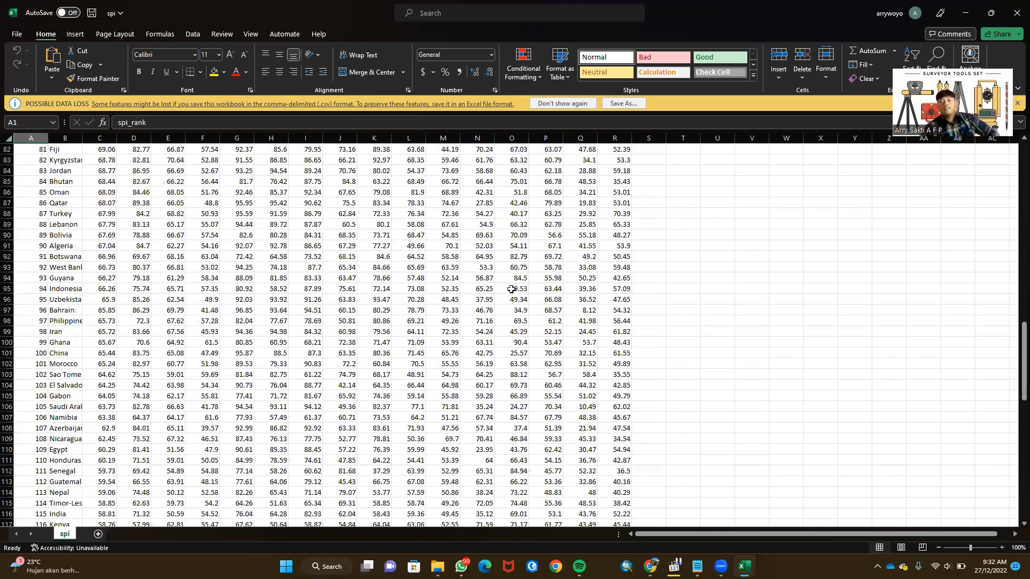
pyautogui.scroll(-1, 511, 290)
pyautogui.scroll(12, 476, 300)
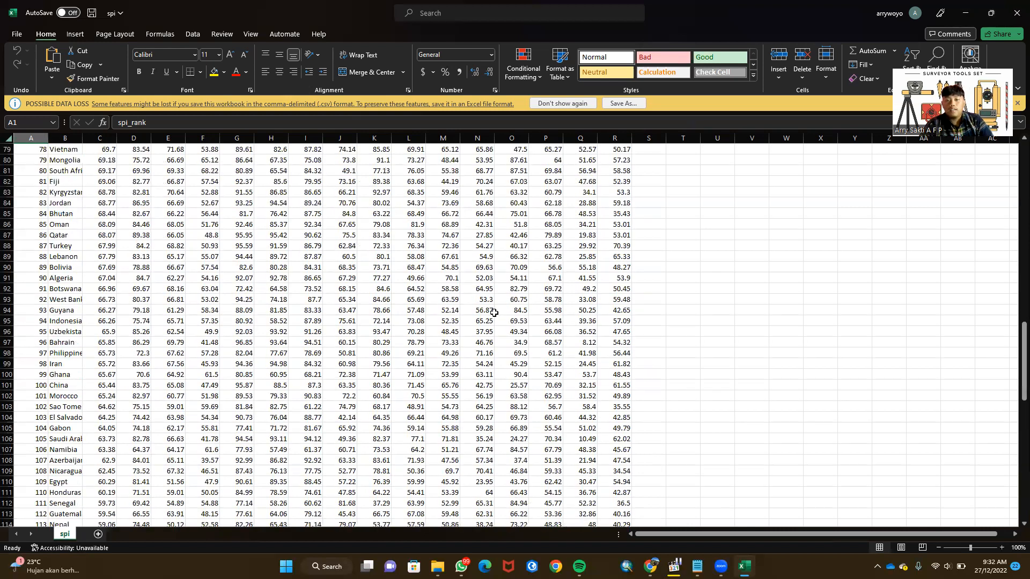
pyautogui.scroll(8, 480, 296)
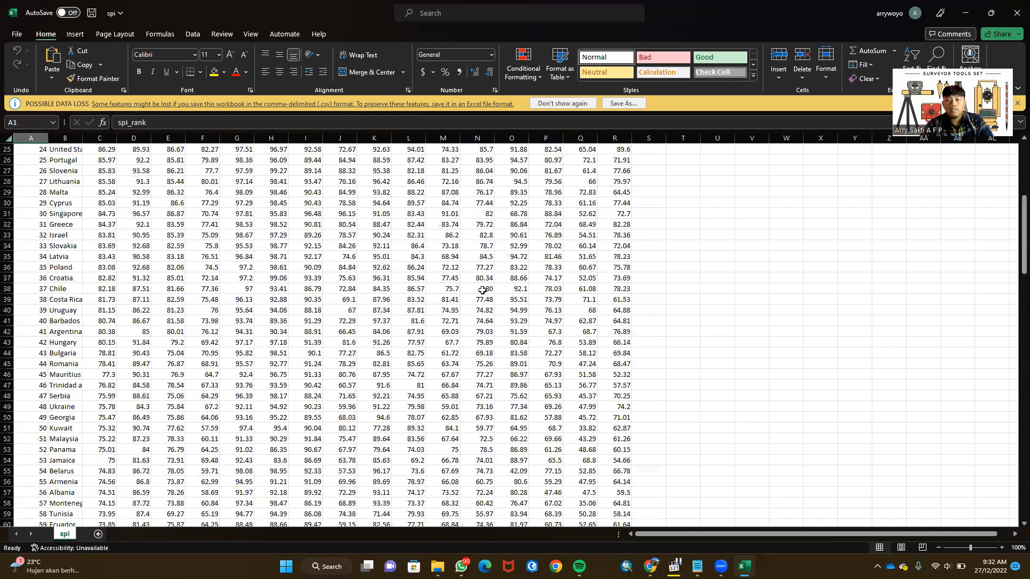
pyautogui.scroll(8, 482, 291)
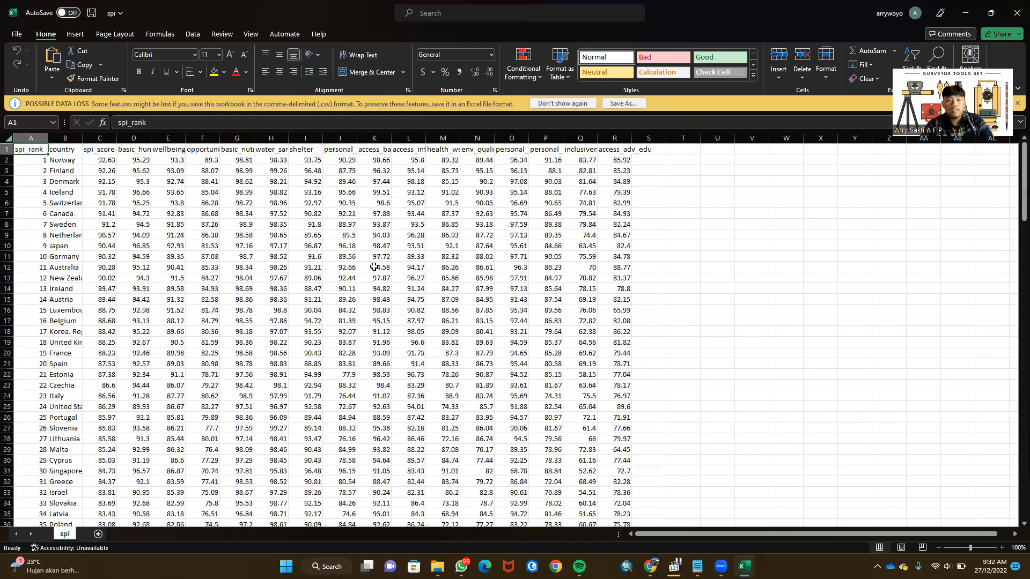
# Step: Minimize the spi workbook and the Downloads folder, and return to the Global Social Progress Index page on Kaggle in Chrome
pyautogui.click(964, 21)
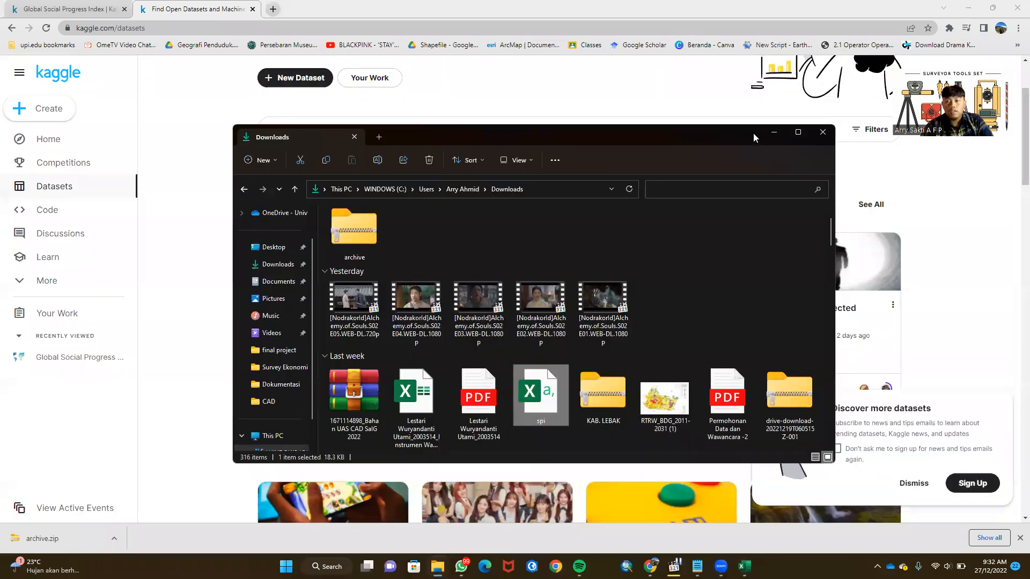
pyautogui.click(770, 132)
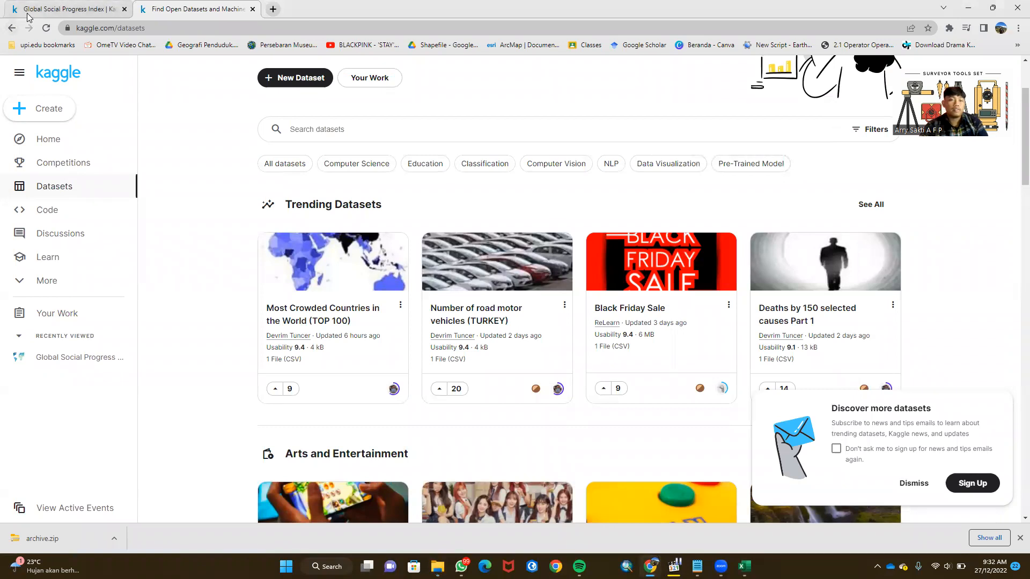
pyautogui.click(95, 10)
pyautogui.scroll(2, 327, 214)
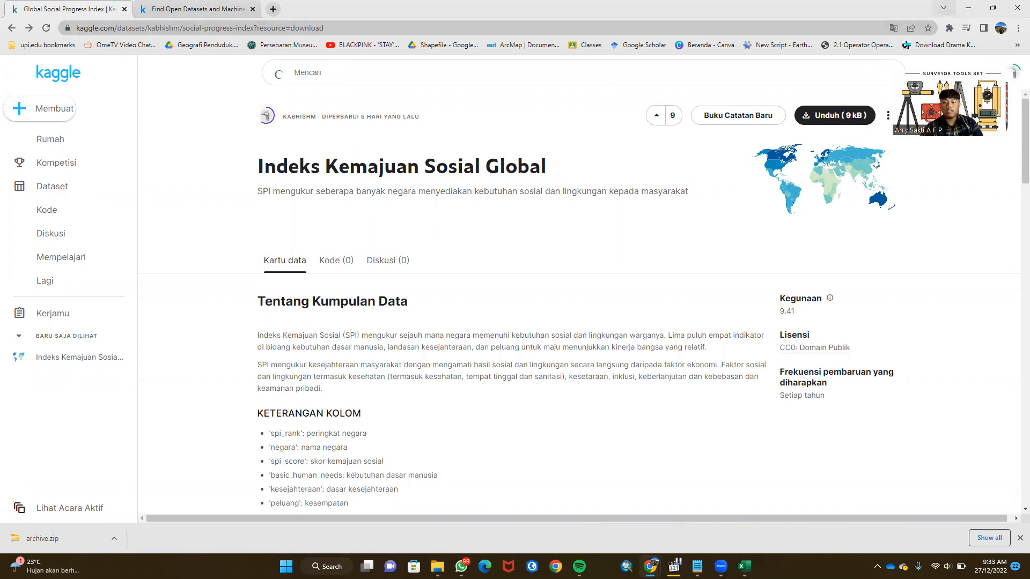
pyautogui.click(697, 566)
pyautogui.click(497, 132)
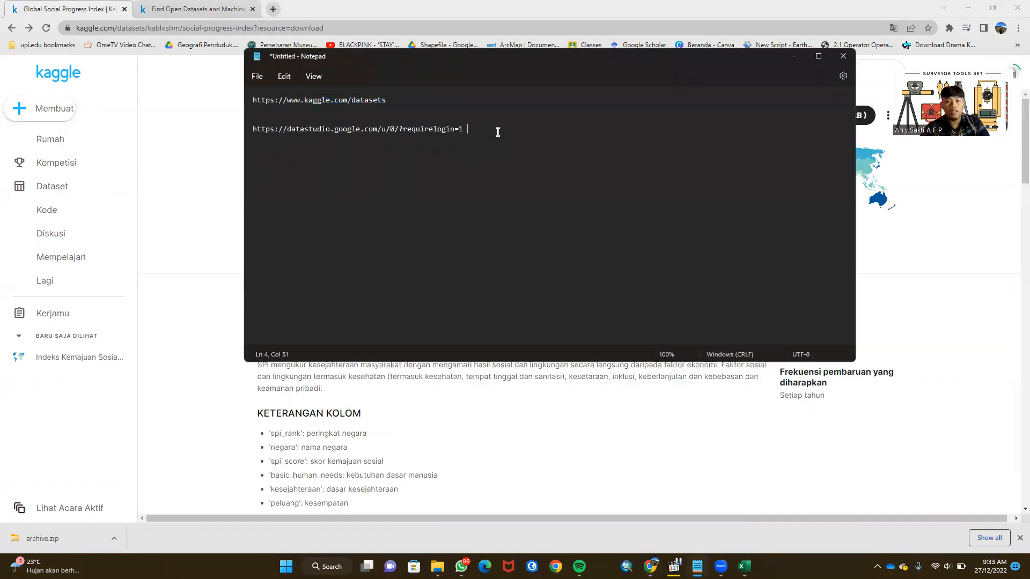
pyautogui.moveTo(463, 127); pyautogui.dragTo(240, 163)
pyautogui.hotkey('ctrl', 'c')
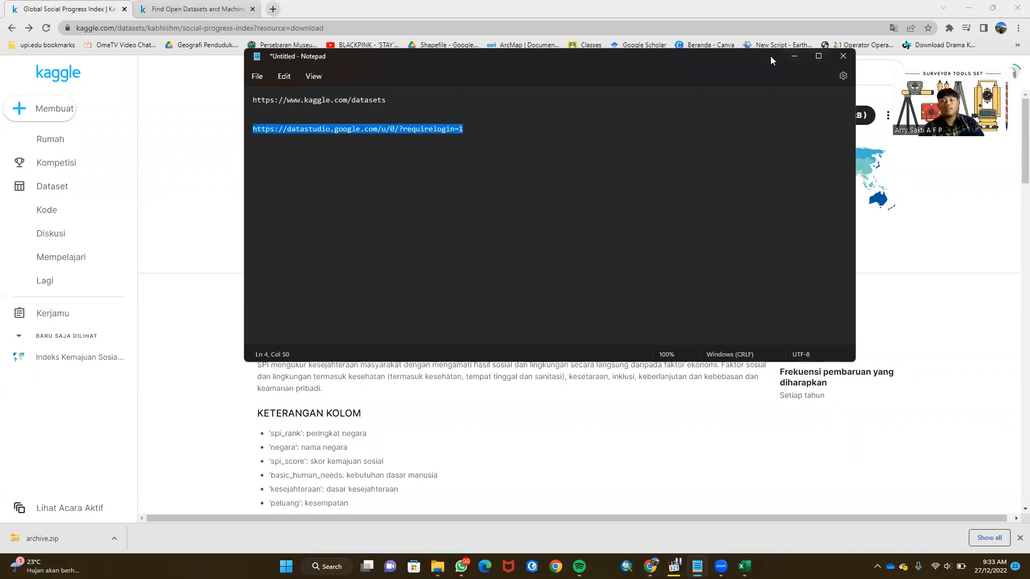
pyautogui.click(793, 57)
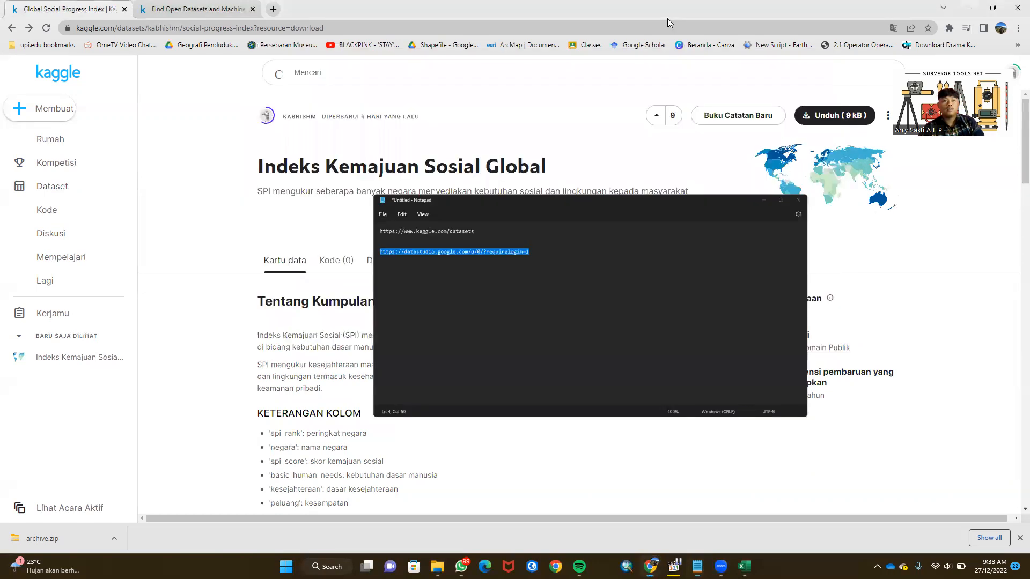
# Step: Open the copied Data Studio address in a new browser tab and start a blank report
pyautogui.click(273, 10)
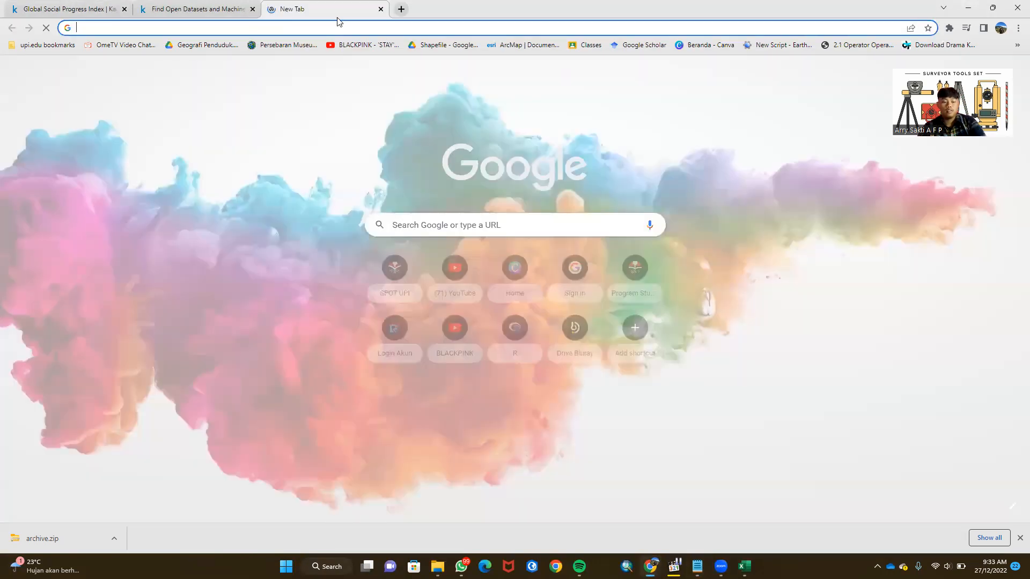
pyautogui.hotkey('ctrl', 'v')
pyautogui.press('Return')
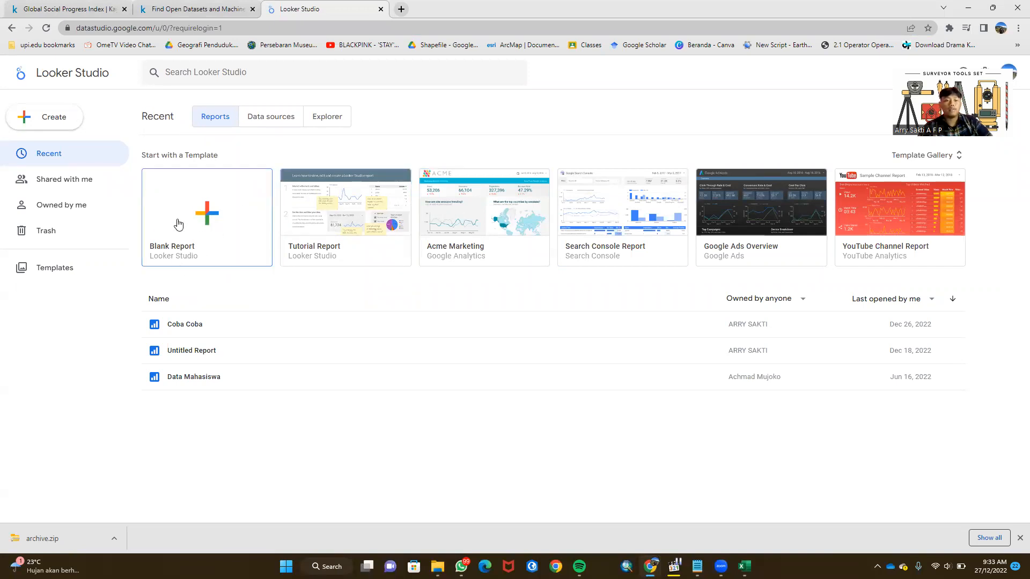
pyautogui.click(215, 217)
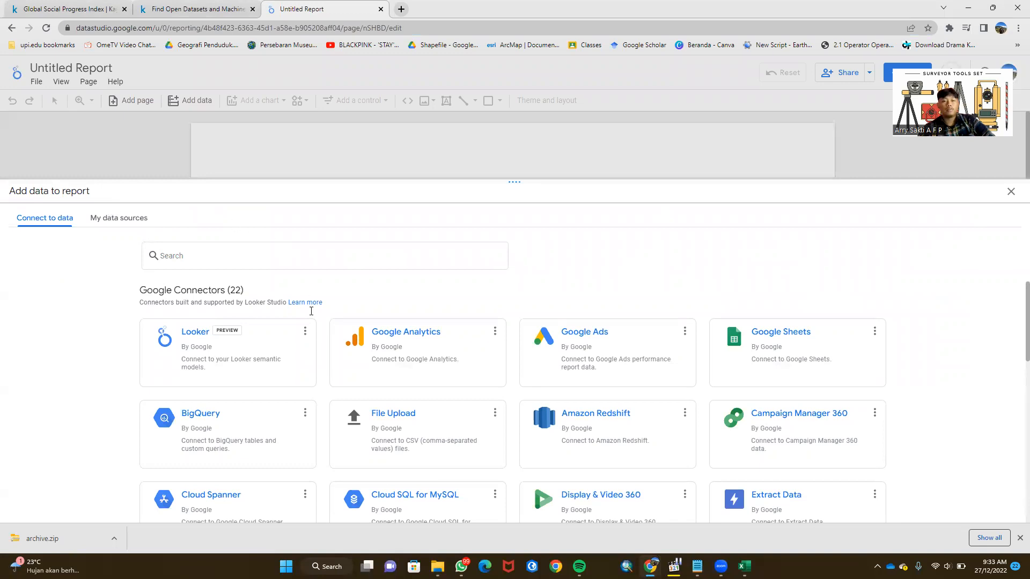
# Step: Examine the Google and partner connectors offered for the report's data, and check back briefly on the Kaggle dataset page
pyautogui.scroll(-1, 204, 310)
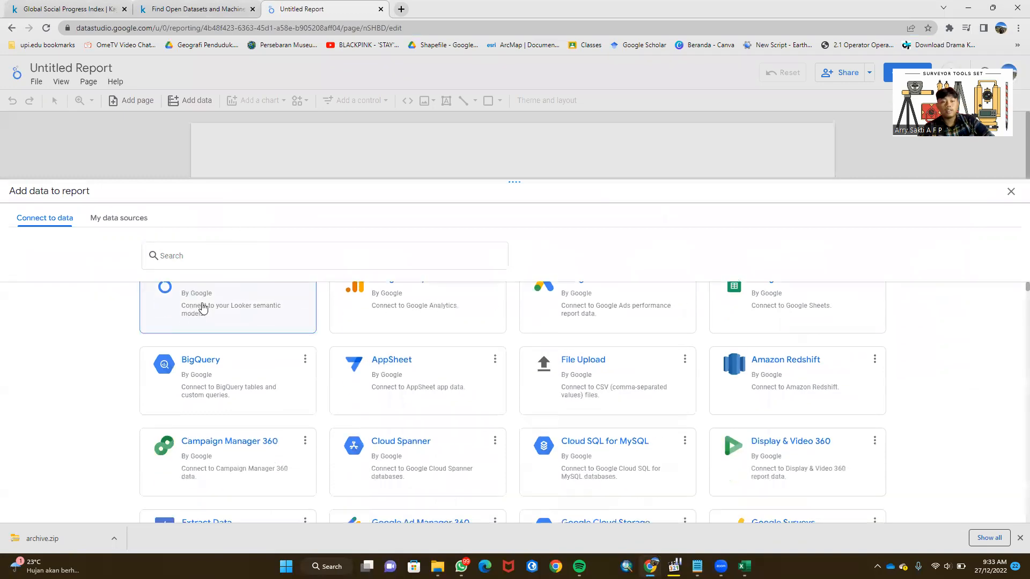
pyautogui.scroll(1, 203, 308)
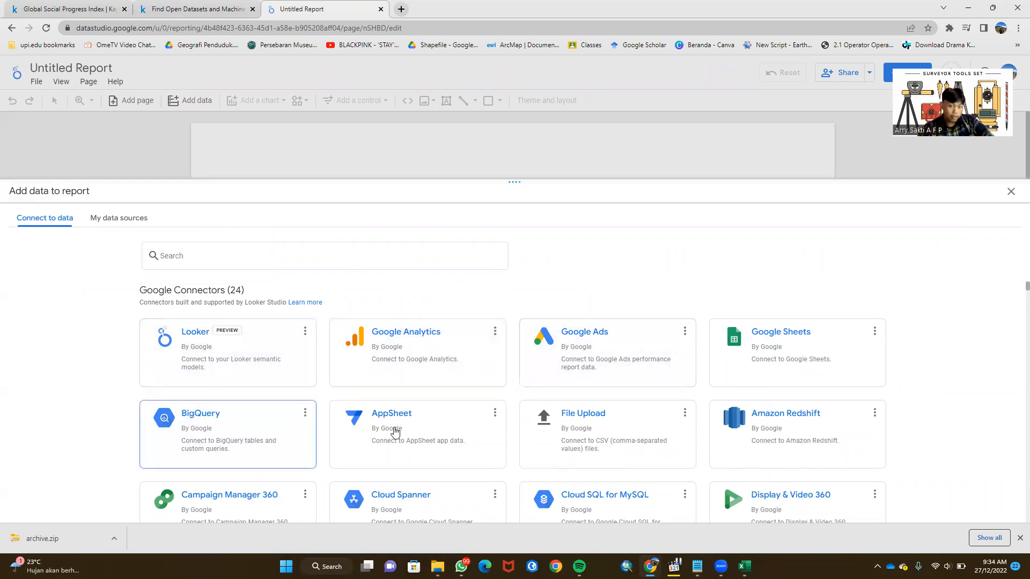
pyautogui.scroll(-1, 429, 430)
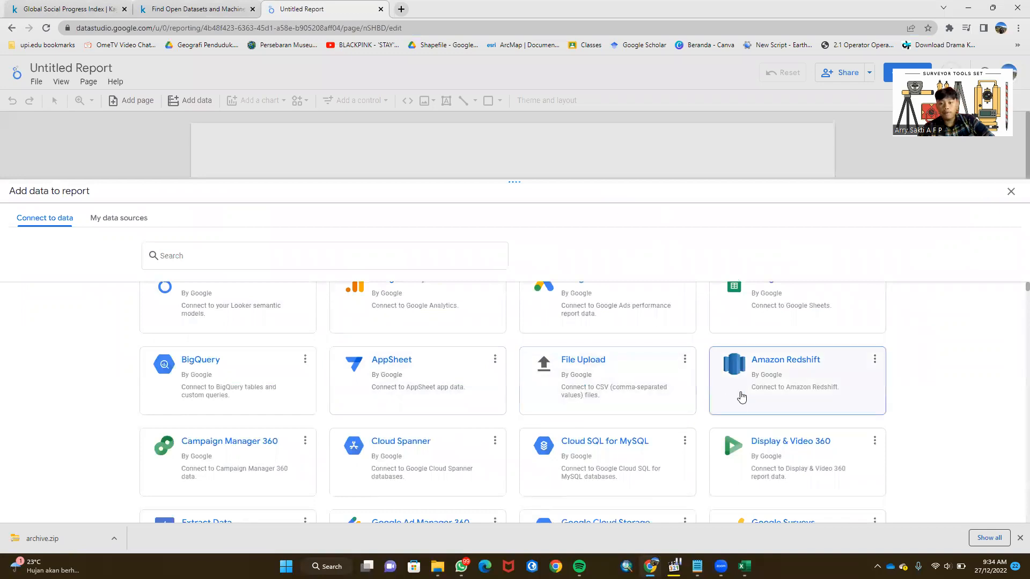
pyautogui.scroll(-4, 242, 437)
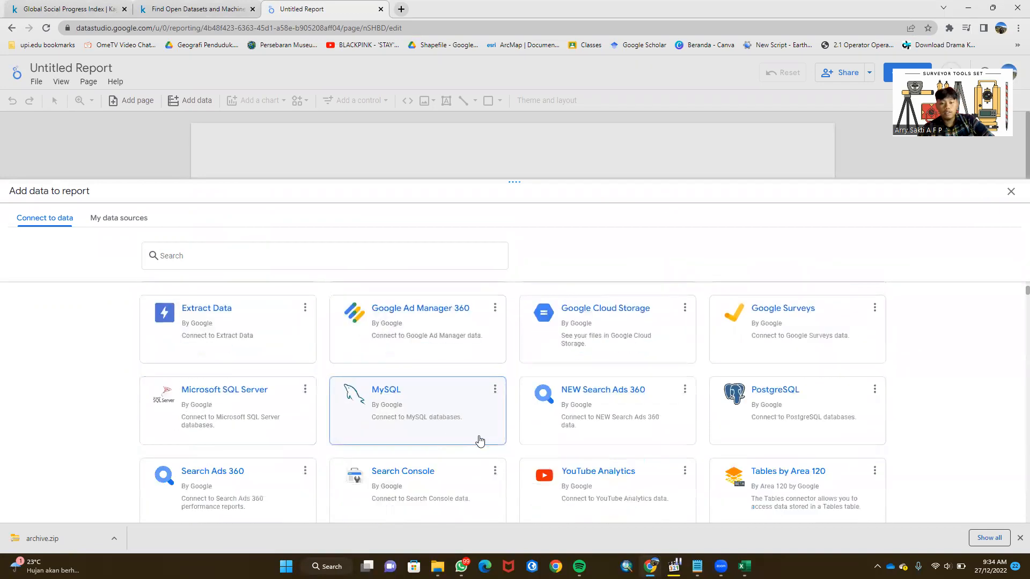
pyautogui.scroll(-2, 499, 434)
pyautogui.scroll(-2, 536, 389)
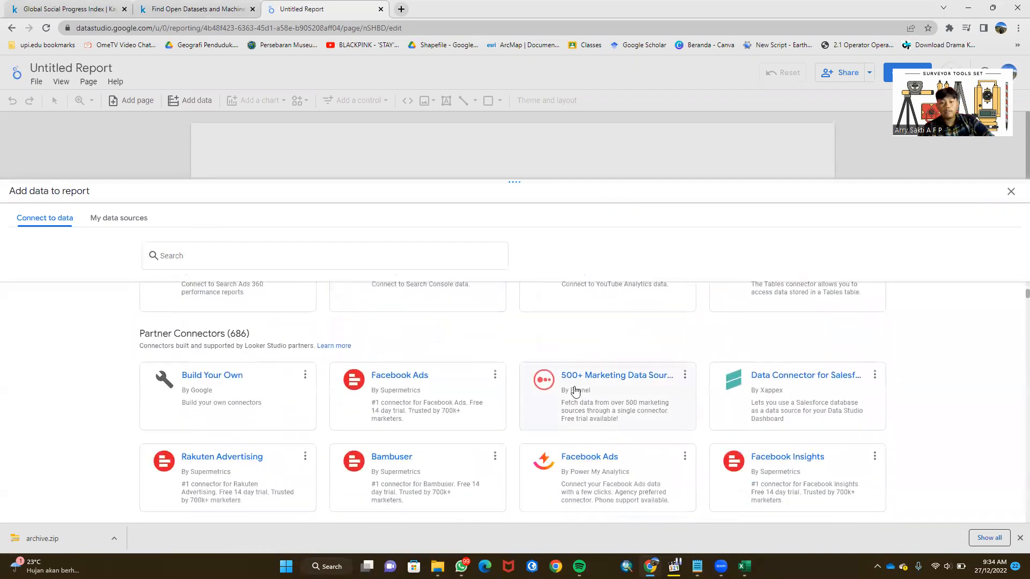
pyautogui.scroll(-6, 575, 390)
pyautogui.scroll(14, 574, 397)
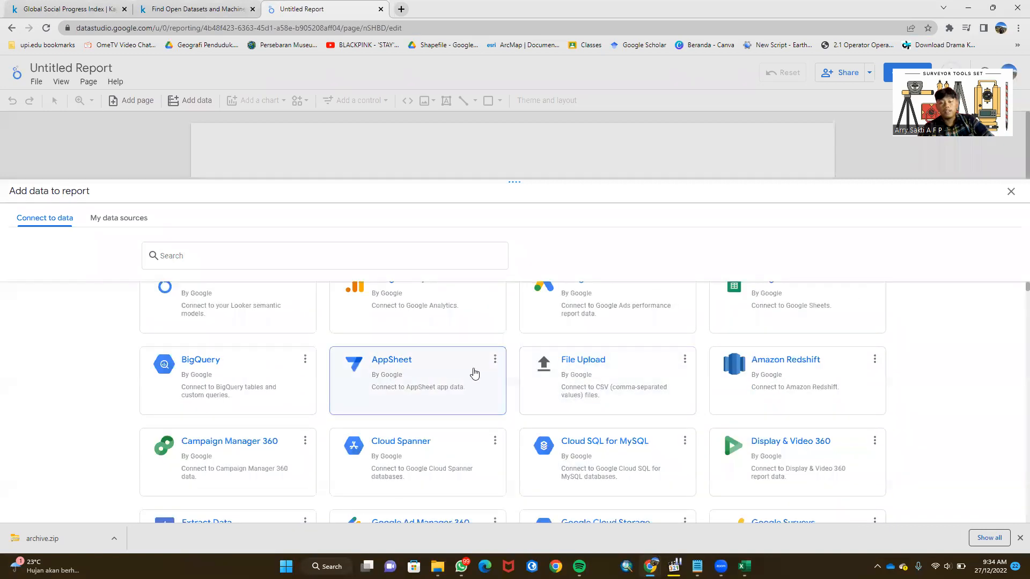
pyautogui.scroll(-2, 614, 399)
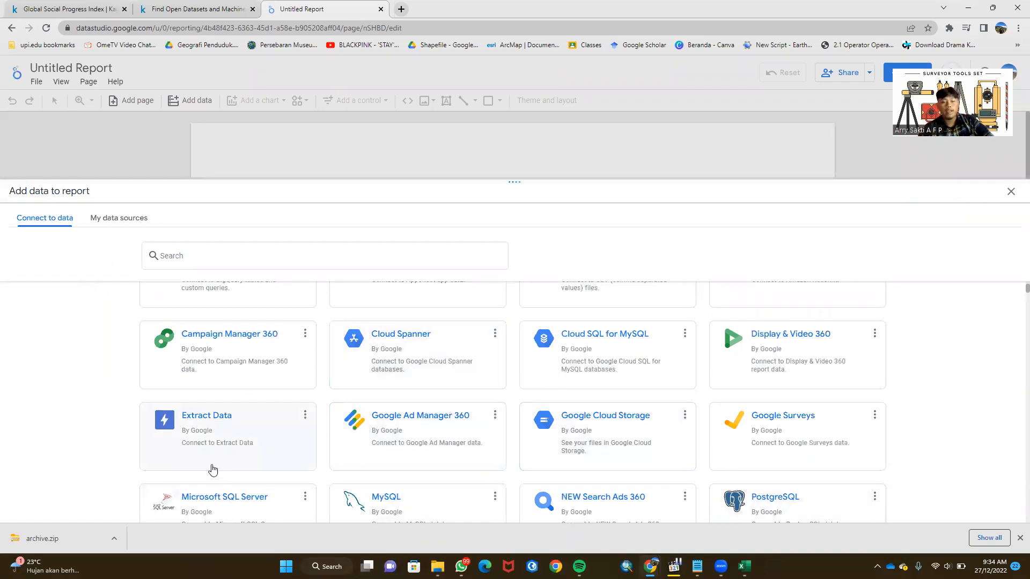
pyautogui.scroll(3, 213, 470)
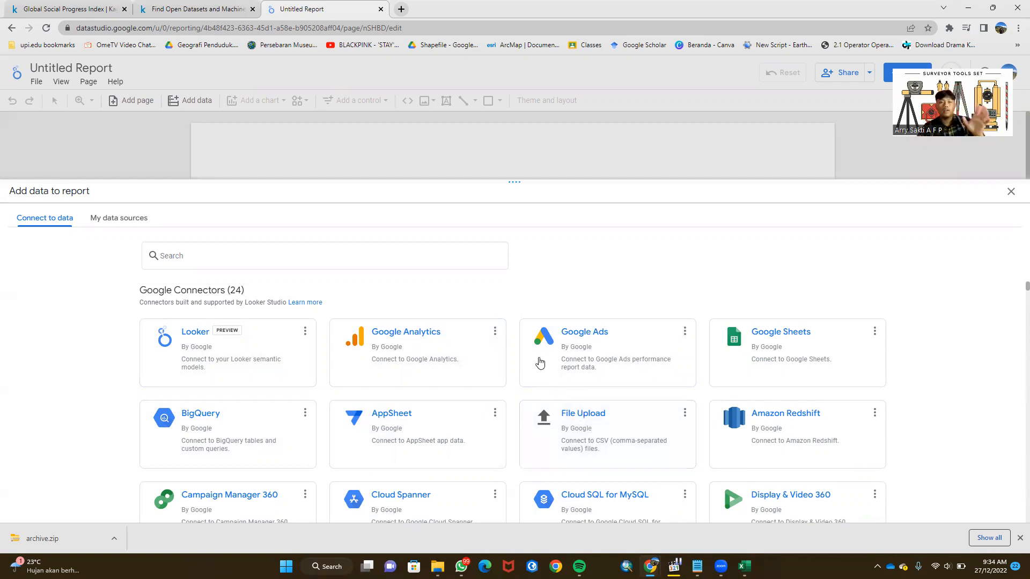
pyautogui.click(75, 7)
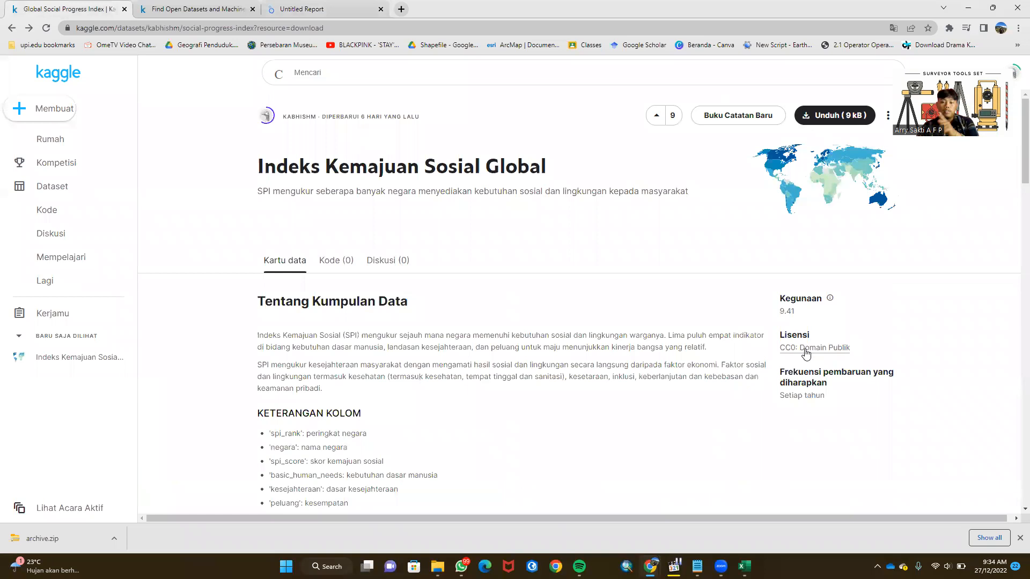
pyautogui.click(283, 17)
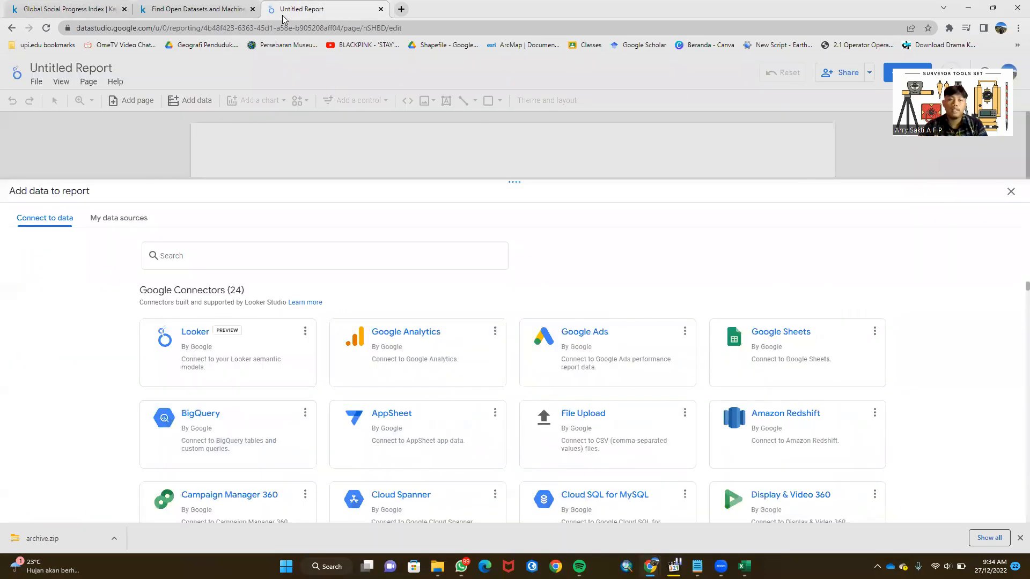
# Step: Upload the spi file from the UAS folder with the File Upload connector and add the new spi.csv data set to the report
pyautogui.click(583, 418)
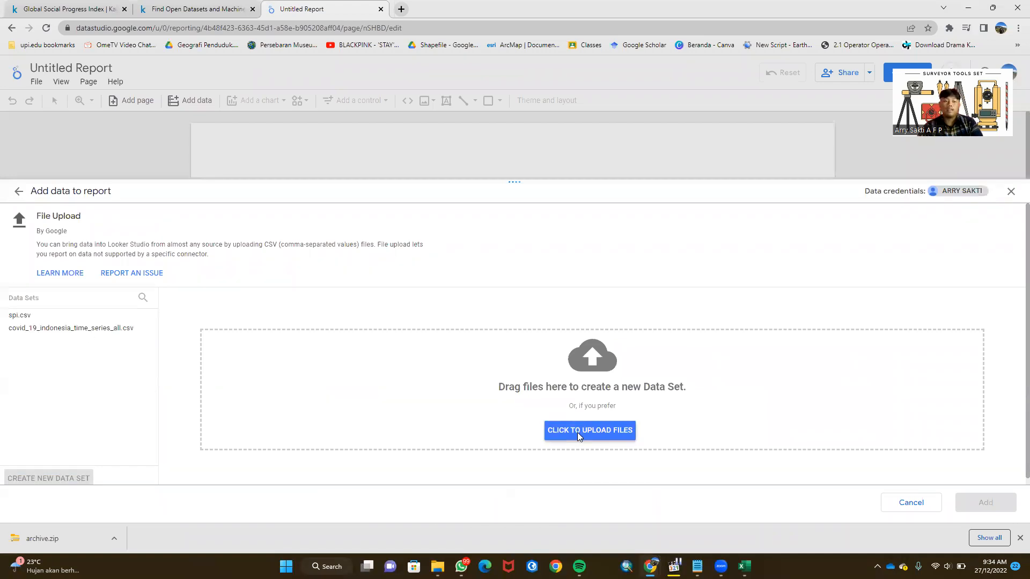
pyautogui.click(577, 432)
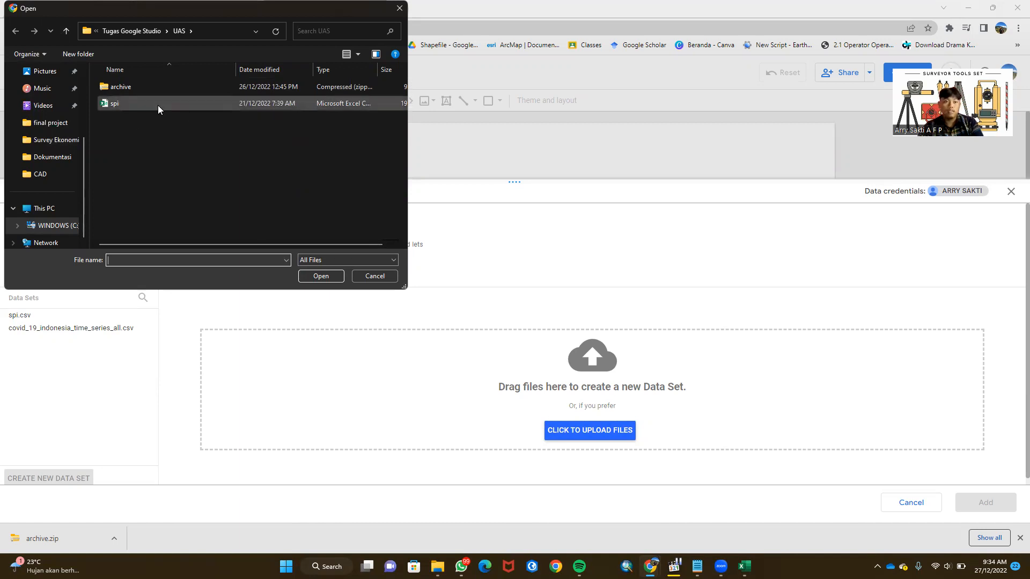
pyautogui.scroll(2, 75, 129)
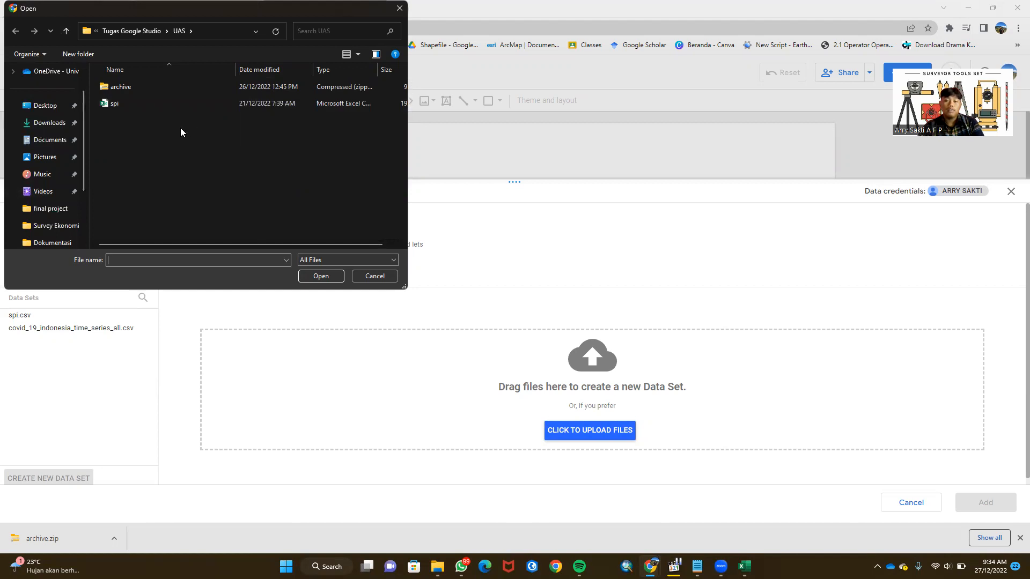
pyautogui.click(136, 103)
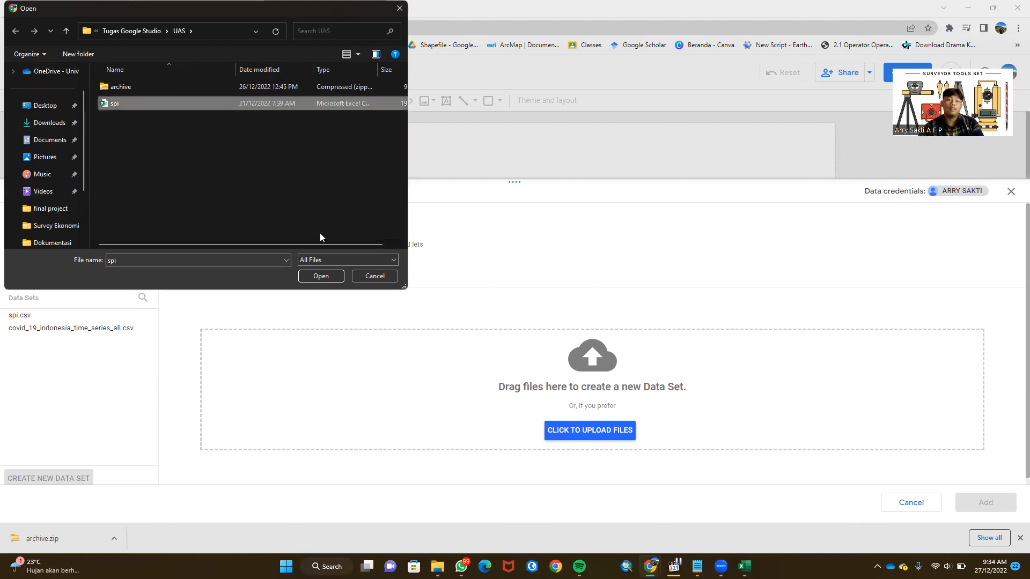
pyautogui.click(323, 279)
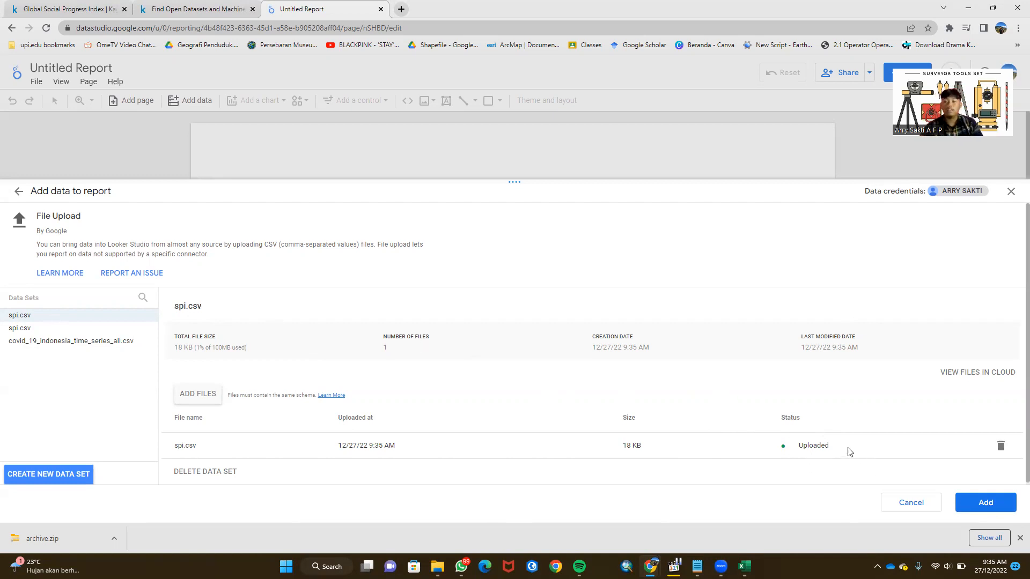
pyautogui.click(985, 504)
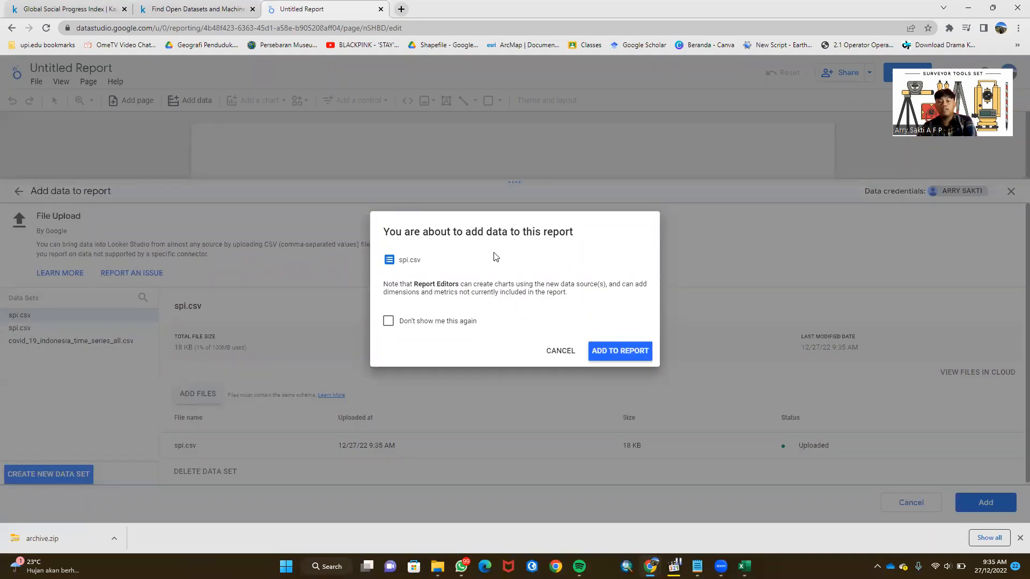
pyautogui.click(624, 353)
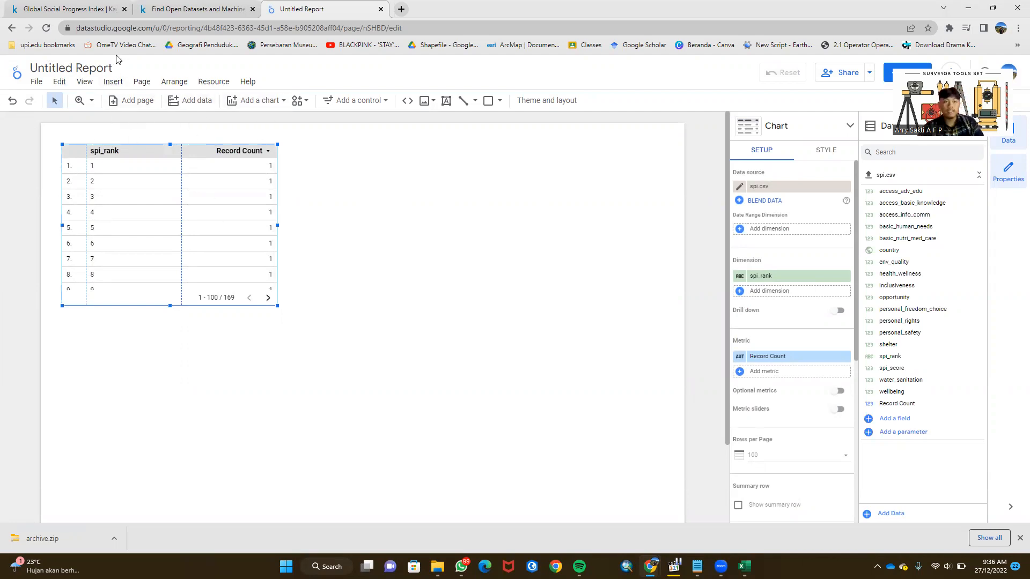
# Step: Rename the untitled report as Indeks Kemajuan Sosial Global
pyautogui.moveTo(112, 70); pyautogui.dragTo(21, 69)
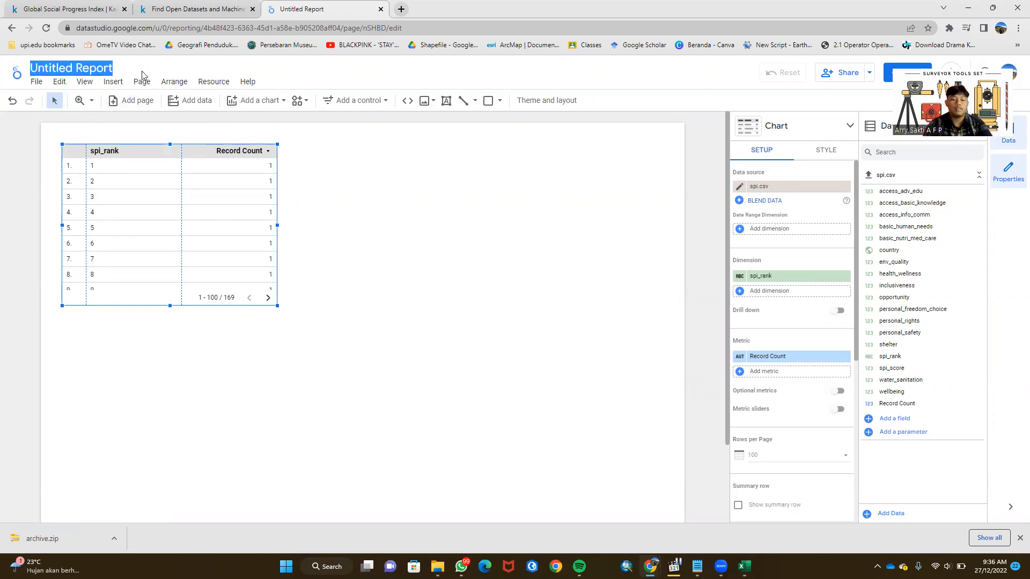
pyautogui.write('Indeks')
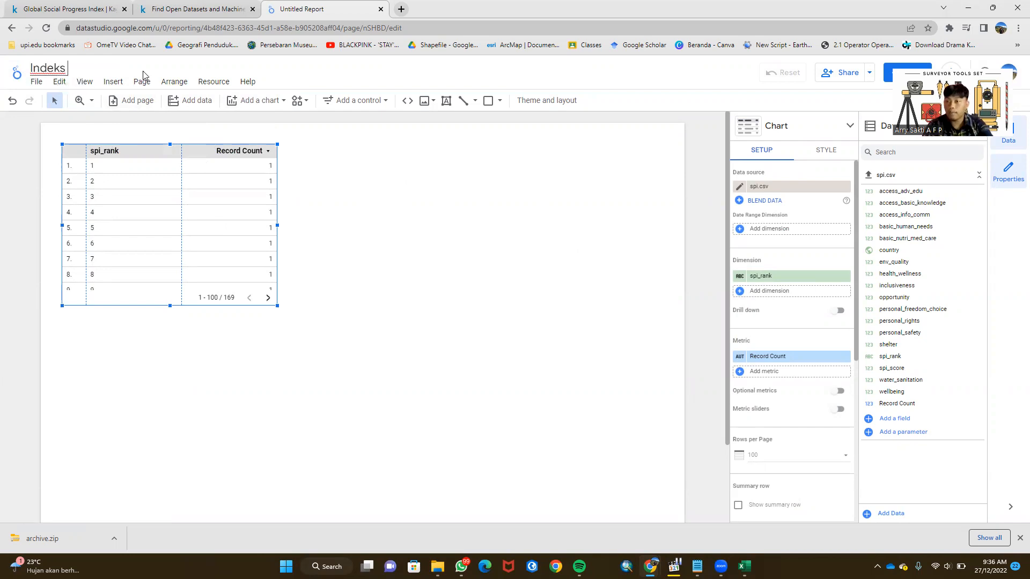
pyautogui.write(' Kemajuan')
pyautogui.press('BackSpace')
pyautogui.press('BackSpace')
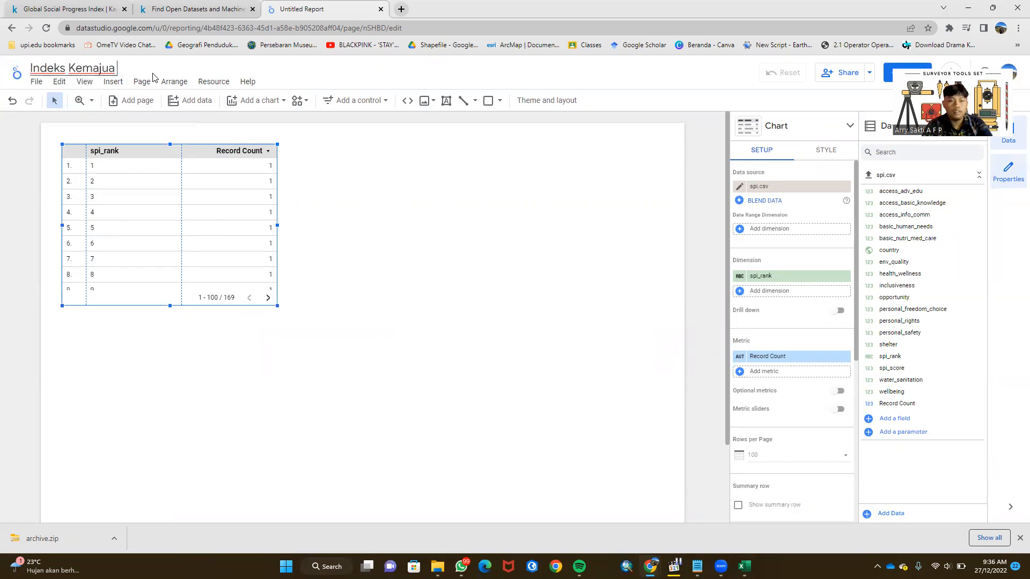
pyautogui.write('n Sosial Global')
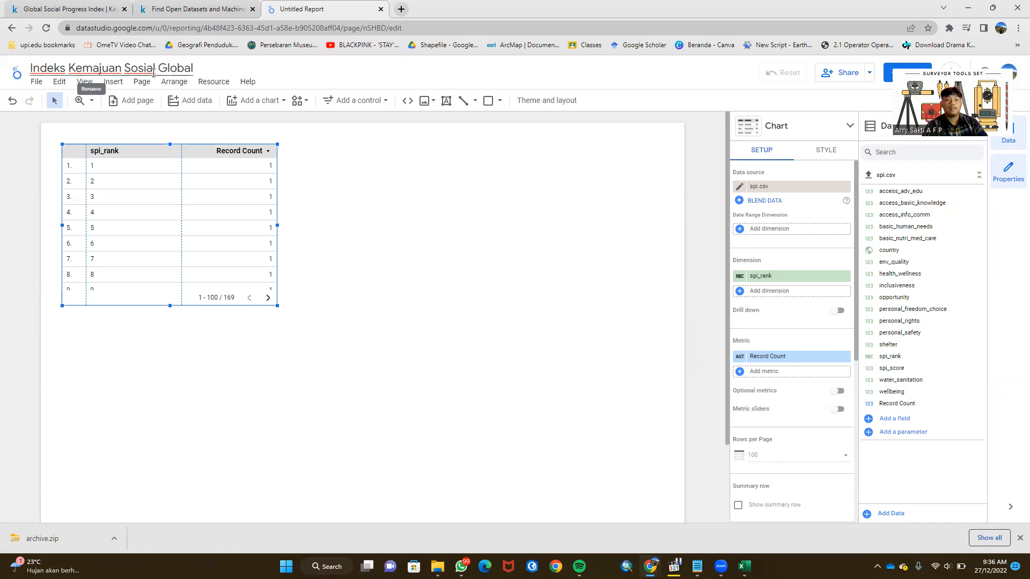
pyautogui.press('Return')
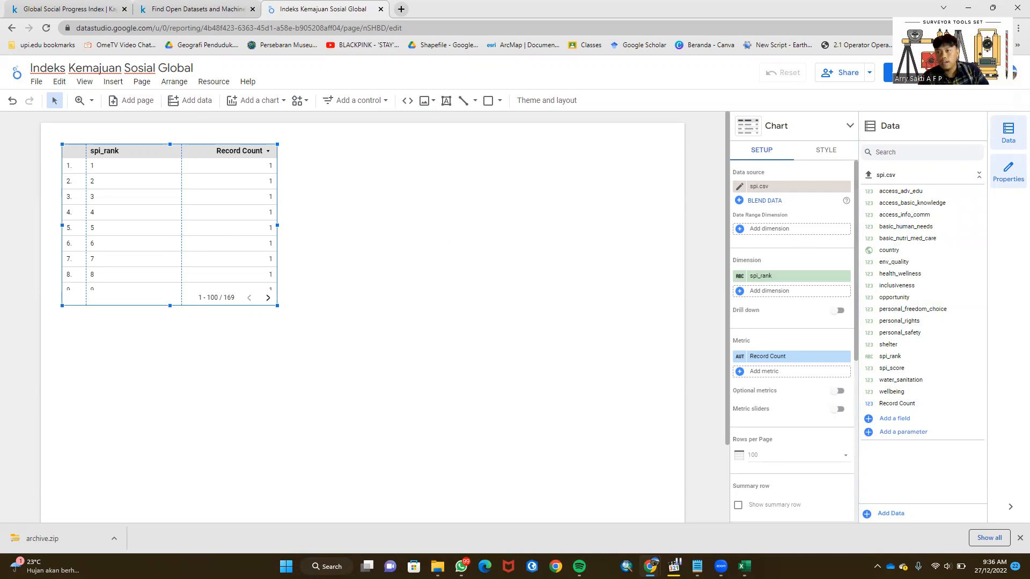
pyautogui.click(1013, 138)
pyautogui.click(1010, 144)
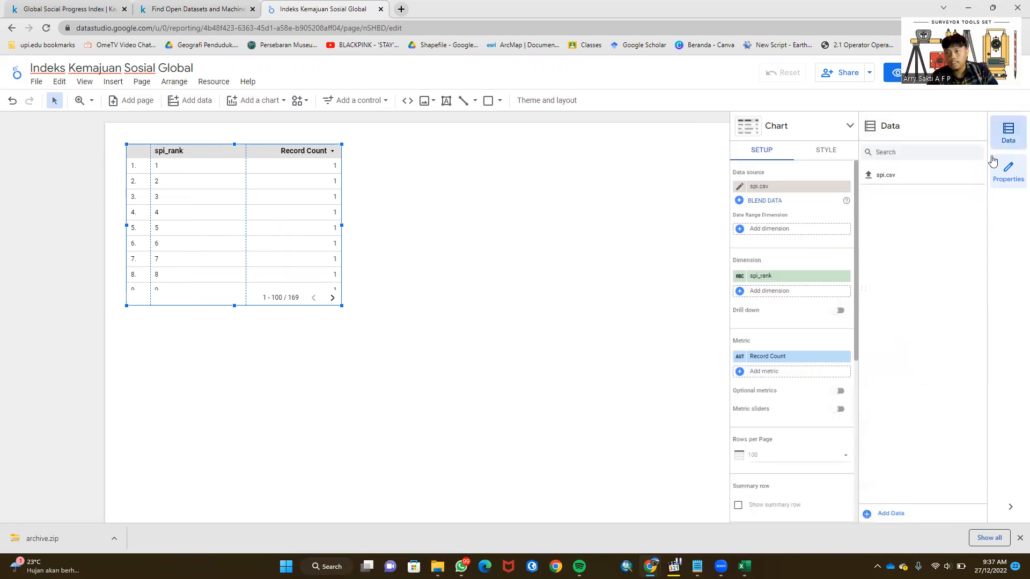
pyautogui.click(1014, 177)
pyautogui.click(1013, 177)
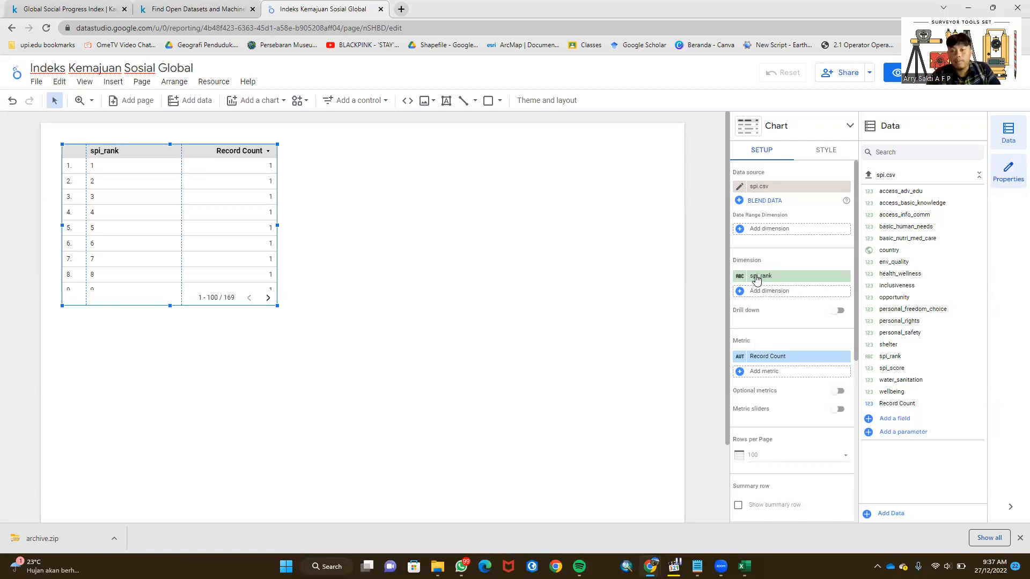
# Step: Replace the table's spi_rank dimension with country
pyautogui.scroll(-3, 779, 389)
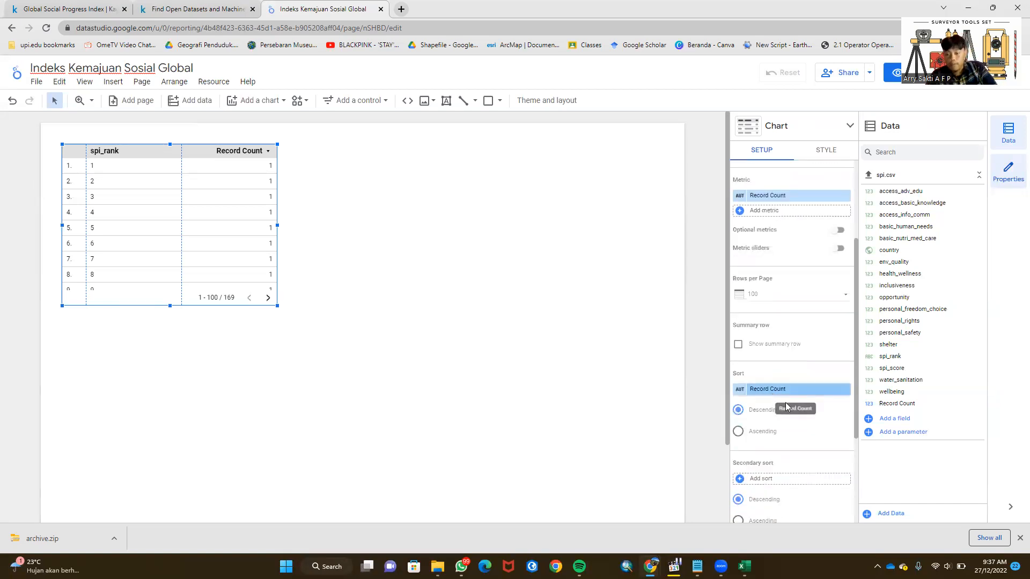
pyautogui.scroll(3, 785, 406)
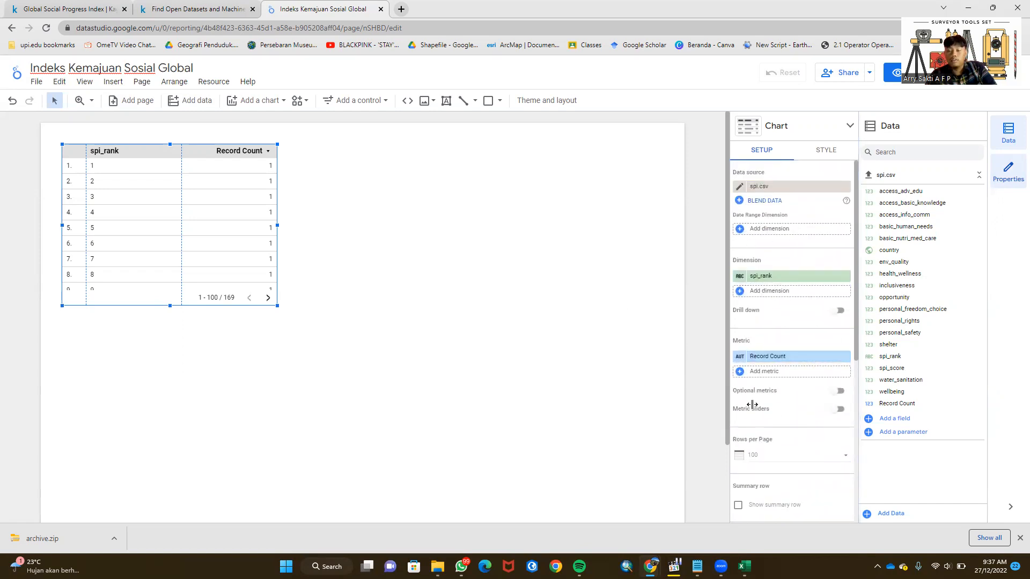
pyautogui.click(753, 278)
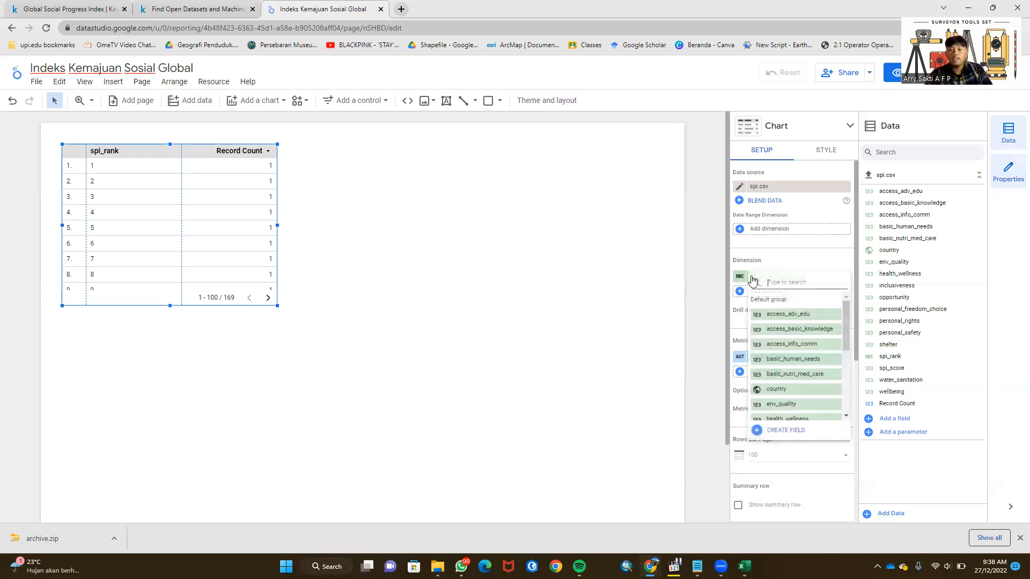
pyautogui.click(776, 391)
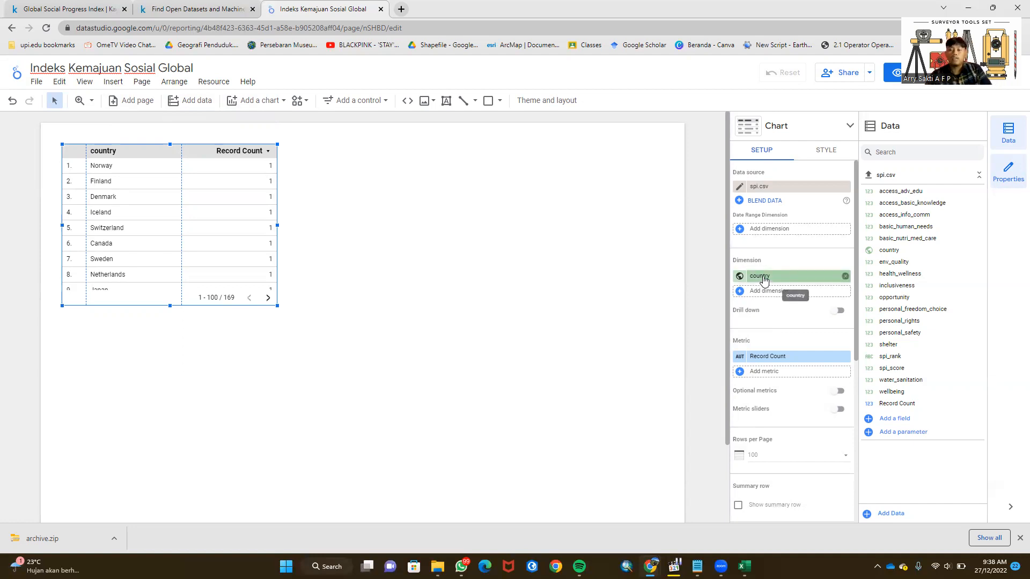
# Step: Switch to the spi workbook in Excel, fit the country column to its contents, and look through the listed countries
pyautogui.click(744, 566)
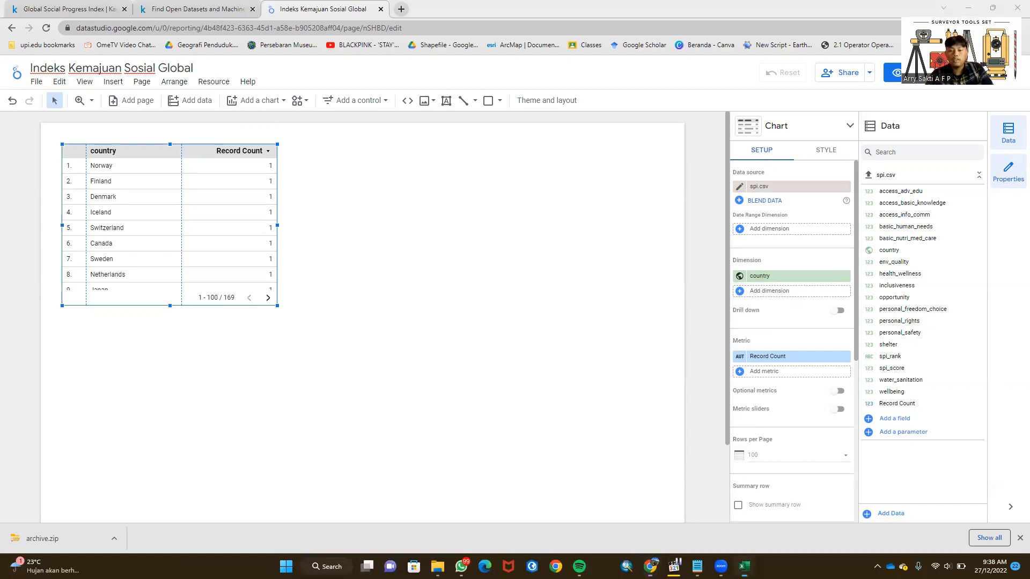
pyautogui.moveTo(74, 149); pyautogui.dragTo(75, 464)
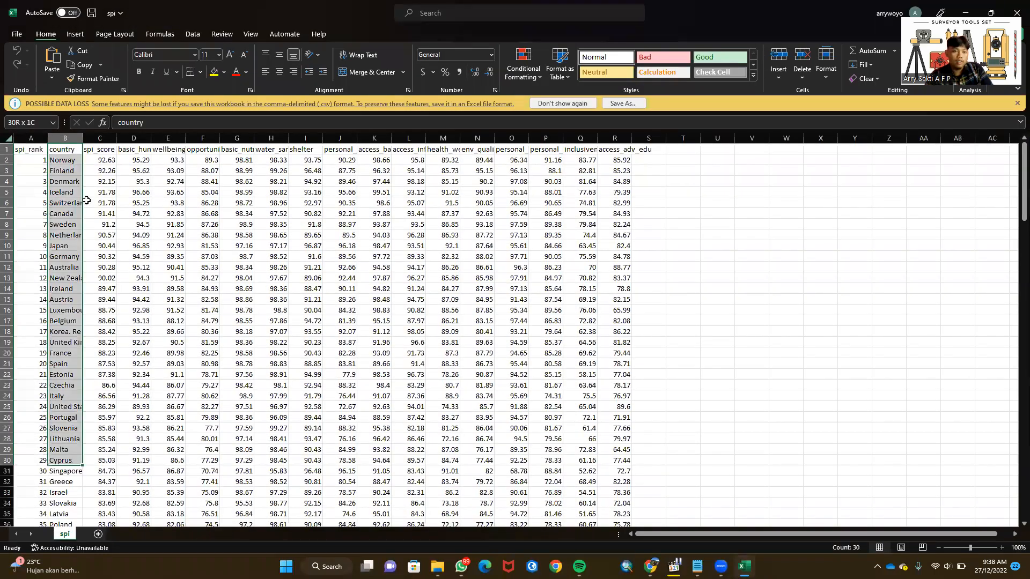
pyautogui.doubleClick(82, 138)
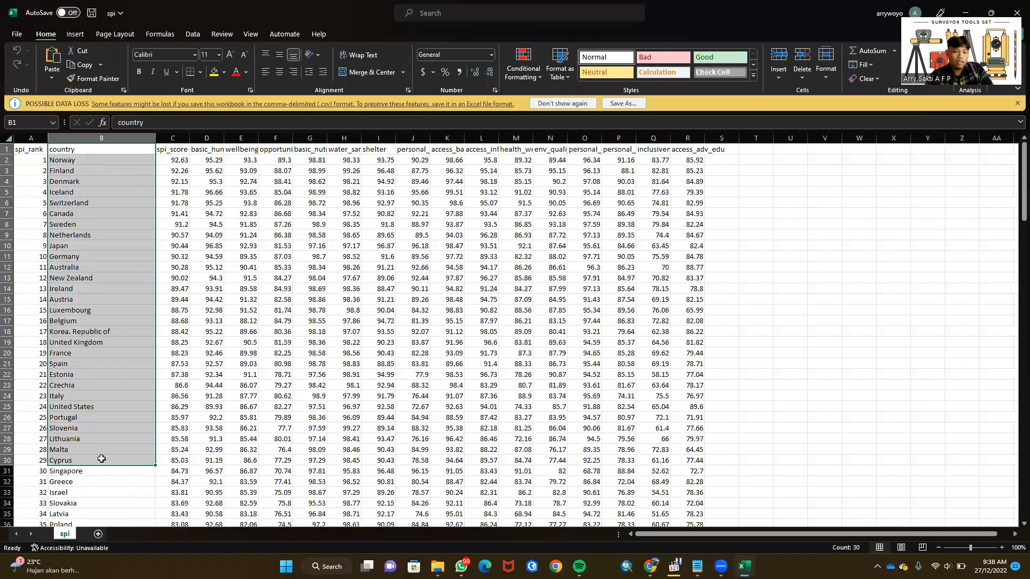
pyautogui.scroll(-1, 107, 354)
pyautogui.scroll(-4, 106, 355)
pyautogui.scroll(5, 103, 352)
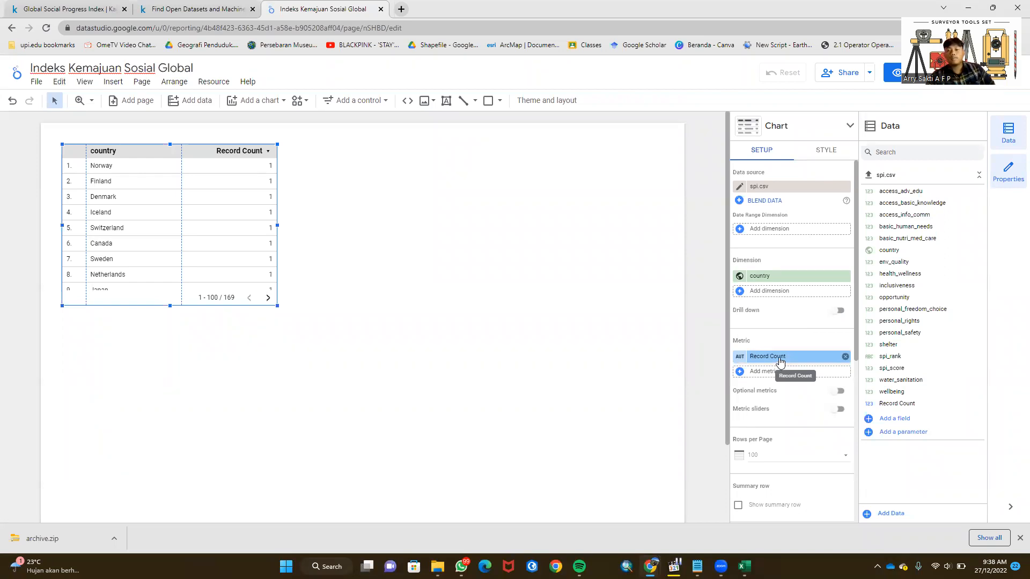
# Step: Read the full column descriptions on the Kaggle dataset page in the browser and return to the report
pyautogui.click(65, 10)
pyautogui.scroll(-3, 348, 372)
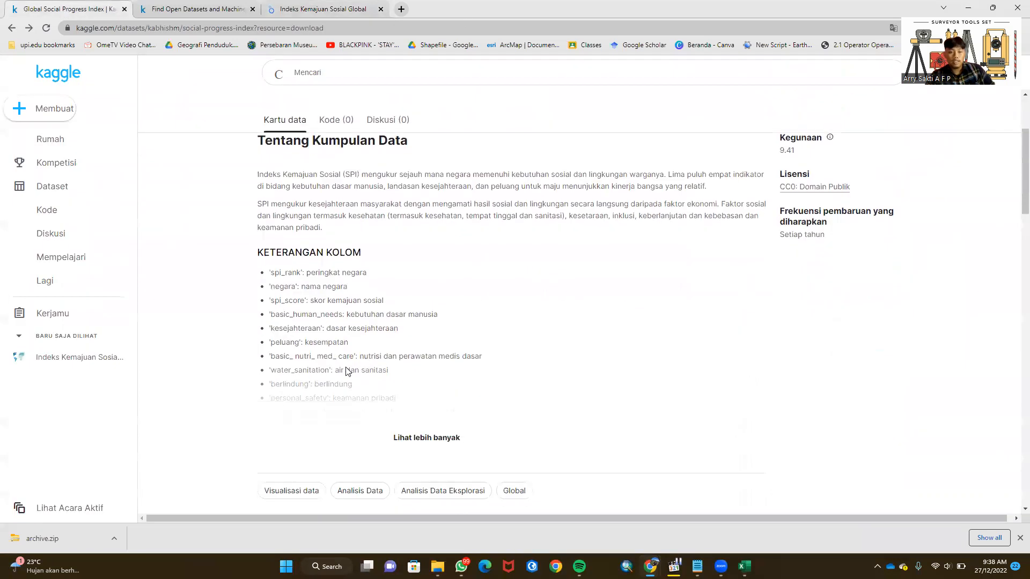
pyautogui.click(414, 438)
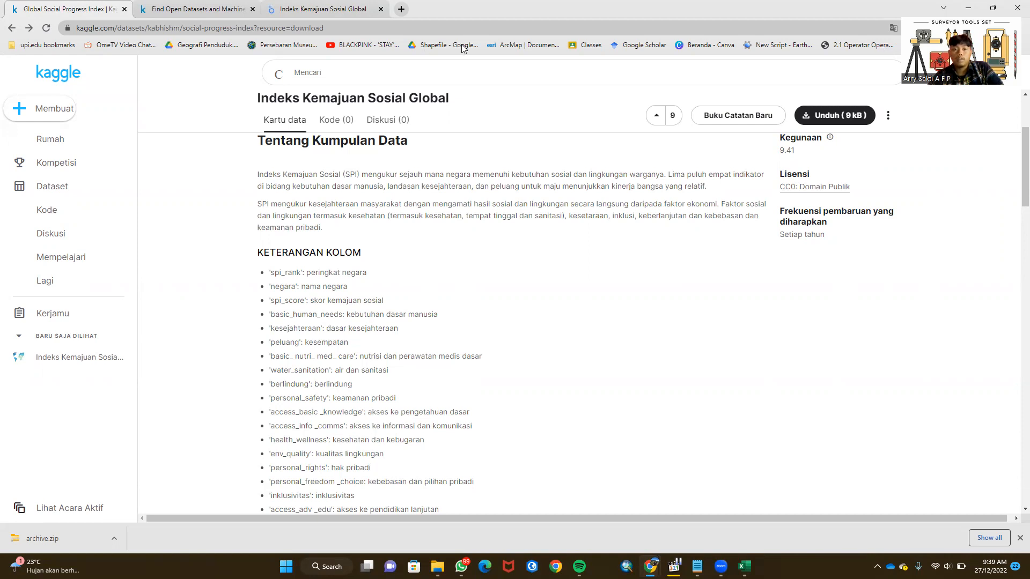
pyautogui.click(277, 7)
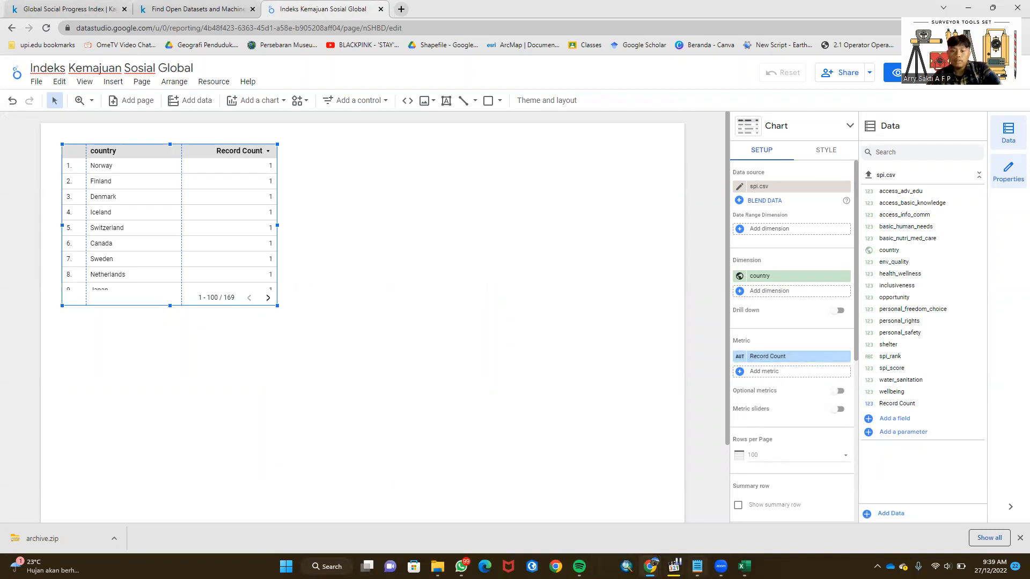
# Step: Check the spi workbook in Excel briefly, and examine the field types and aggregations of the report's spi.csv data source
pyautogui.click(744, 566)
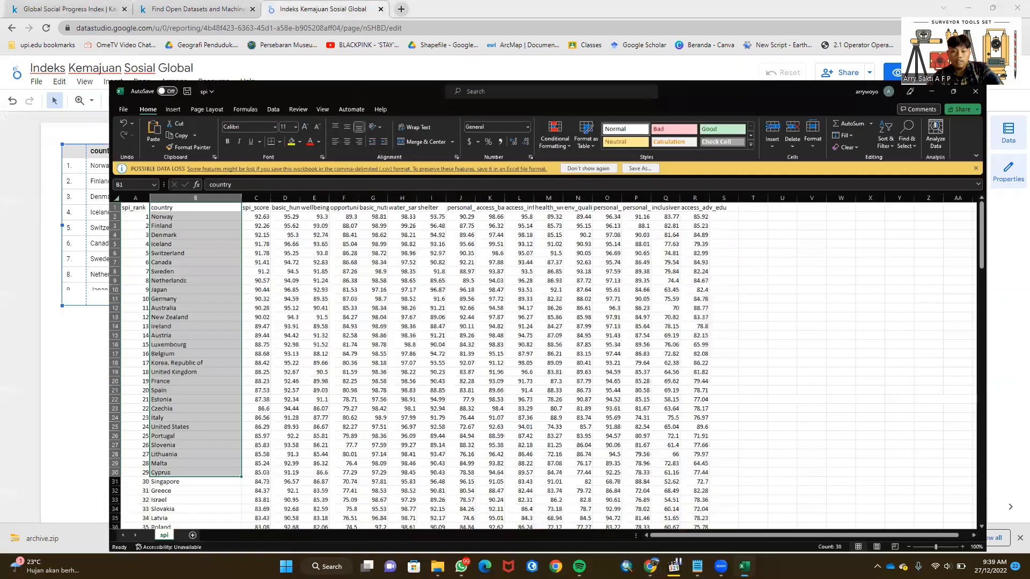
pyautogui.click(745, 566)
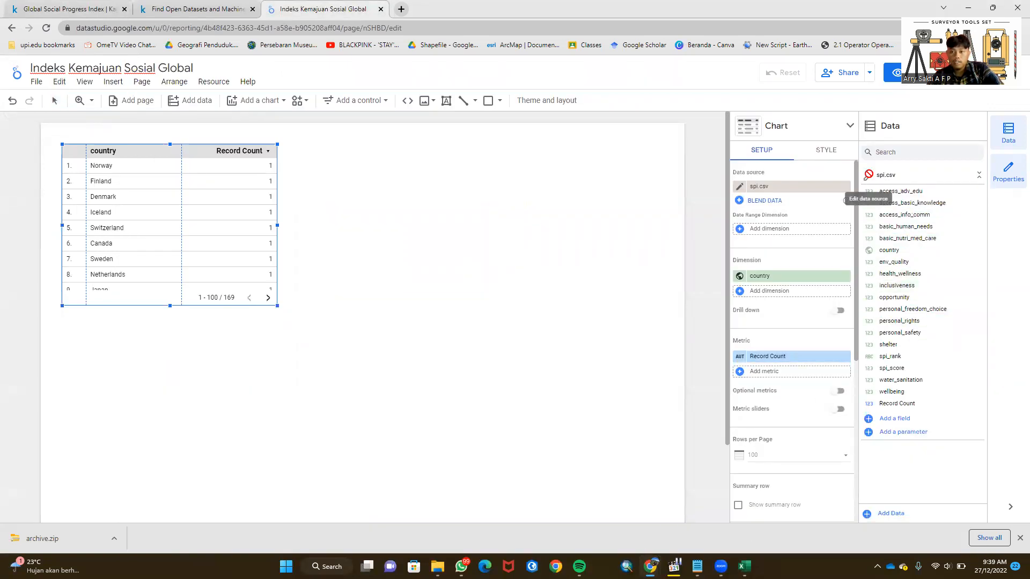
pyautogui.click(868, 174)
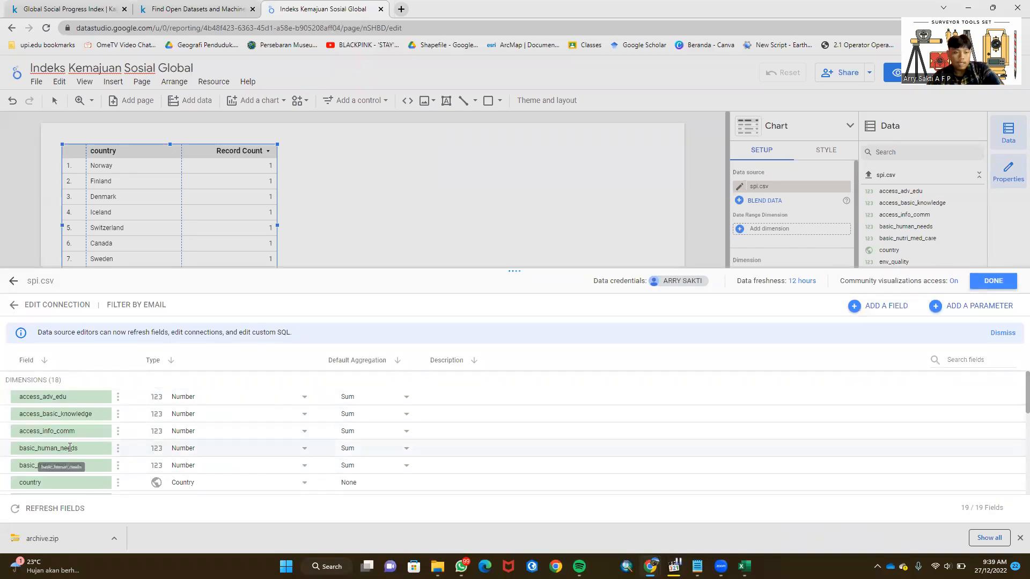
pyautogui.scroll(-5, 70, 447)
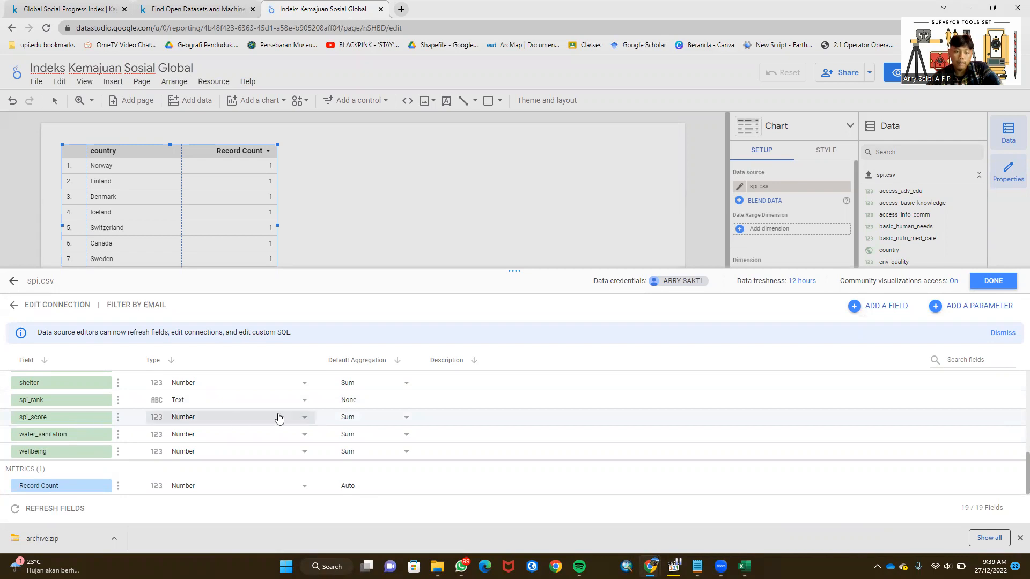
pyautogui.click(993, 281)
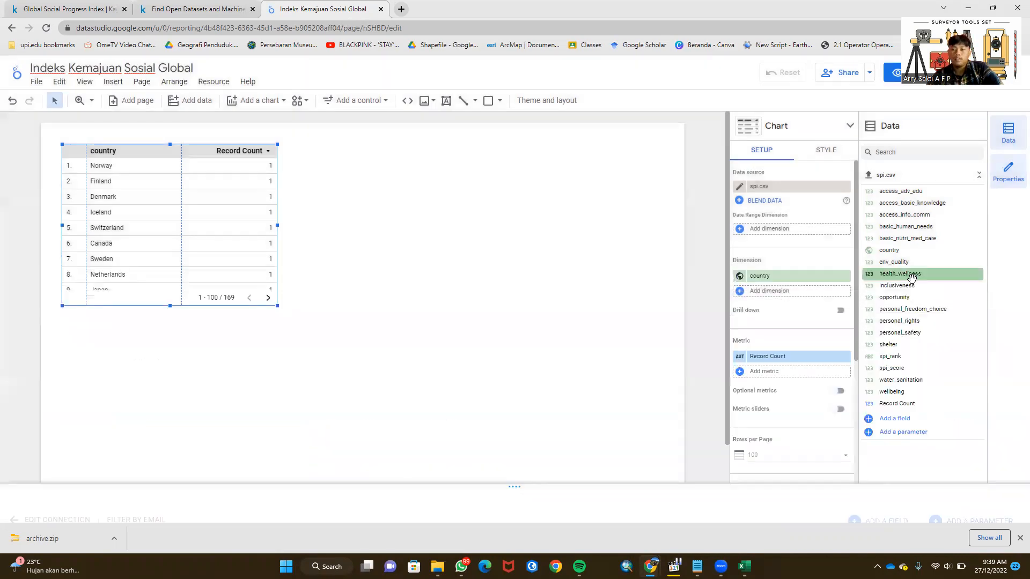
# Step: Set the table's metric to spi_score and enlarge the table to about two thirds of the report page's width
pyautogui.click(779, 360)
pyautogui.scroll(-3, 785, 455)
pyautogui.scroll(-1, 785, 453)
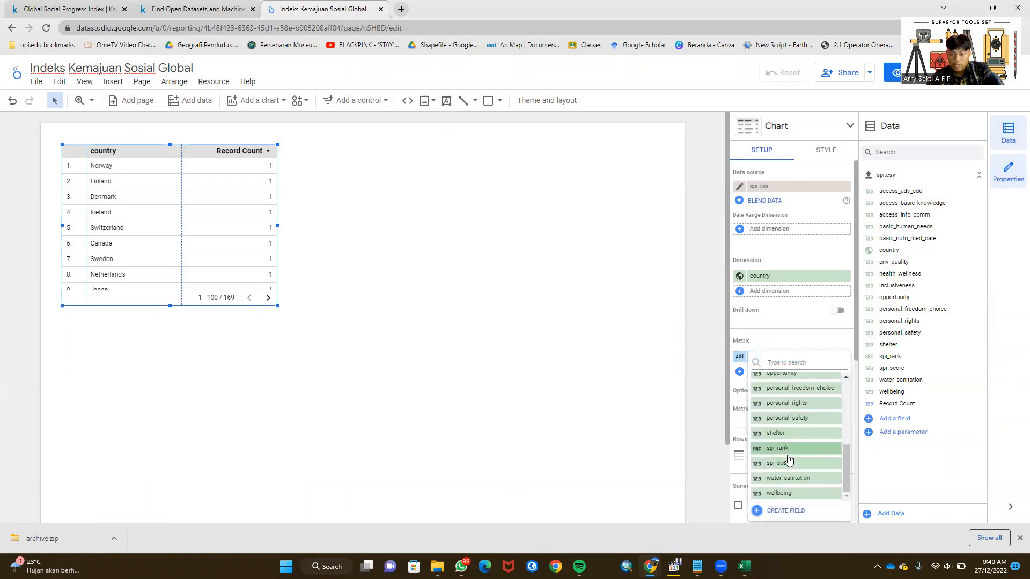
pyautogui.click(788, 463)
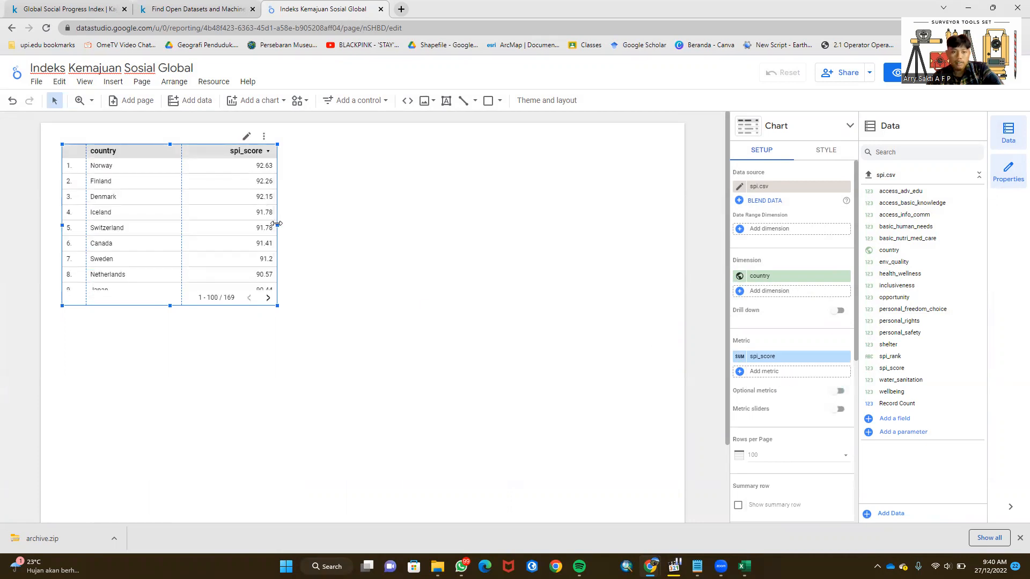
pyautogui.moveTo(277, 224); pyautogui.dragTo(411, 224)
pyautogui.moveTo(411, 305); pyautogui.dragTo(502, 393)
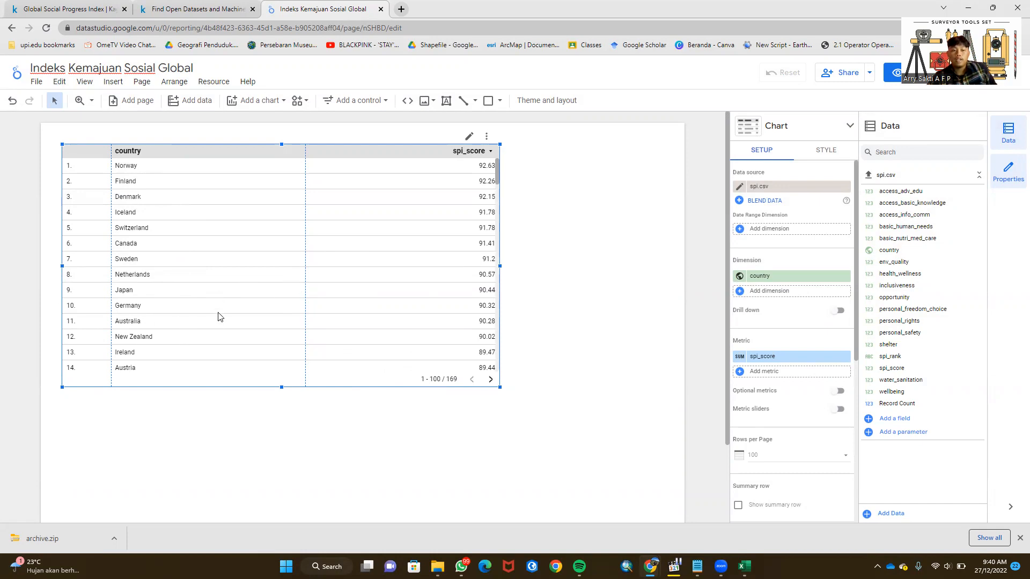
# Step: Convert the country table into a Google Maps filled map
pyautogui.click(842, 129)
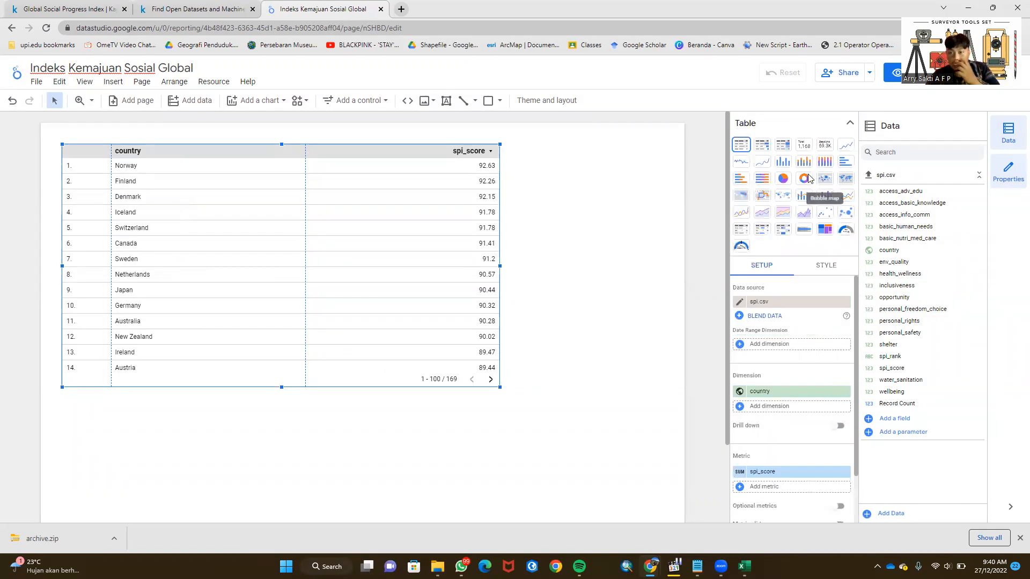
pyautogui.click(847, 124)
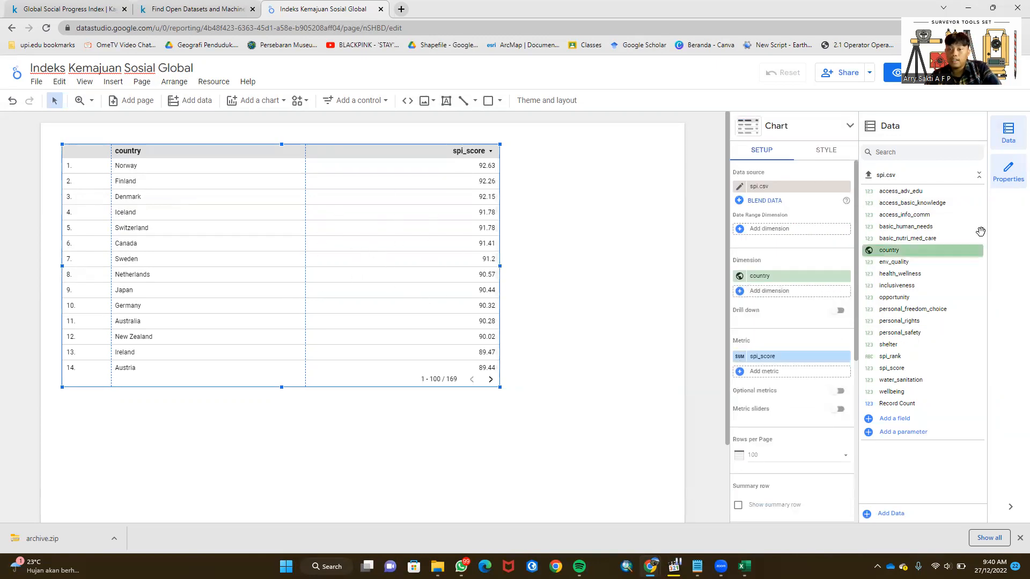
pyautogui.click(847, 127)
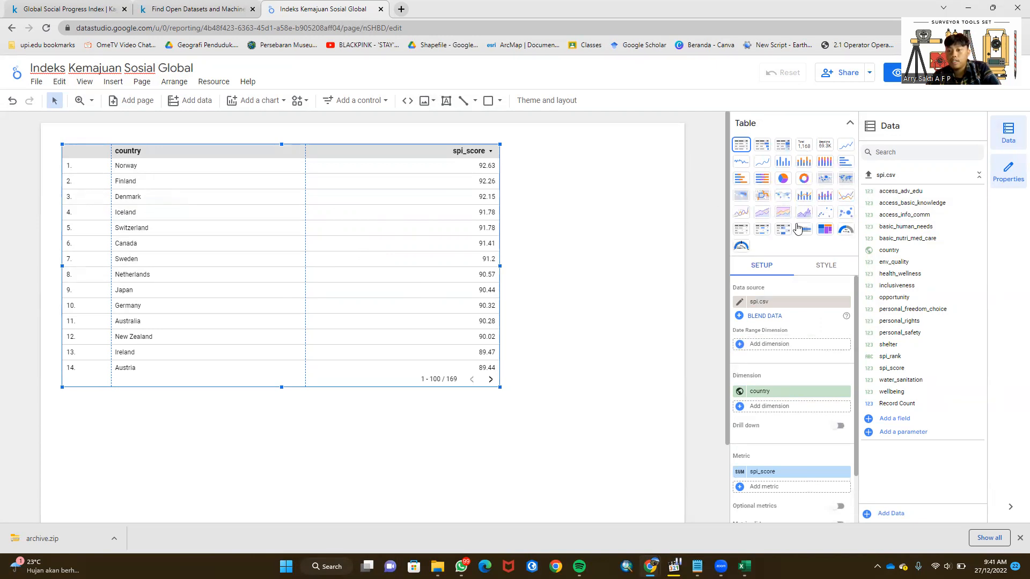
pyautogui.click(846, 180)
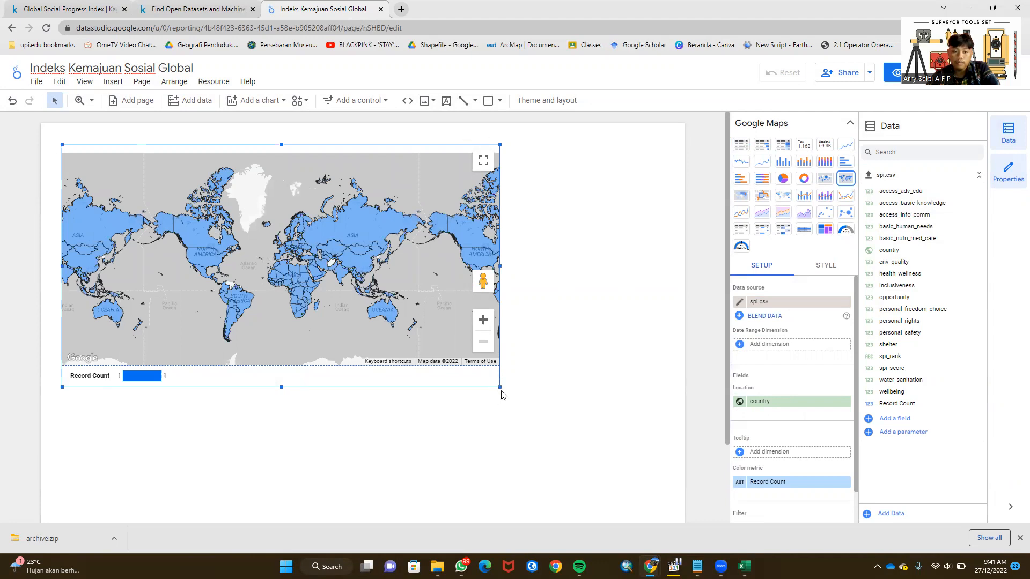
# Step: Enlarge the map to nearly the full width of the report page and shift its displayed area upward
pyautogui.moveTo(499, 386); pyautogui.dragTo(663, 455)
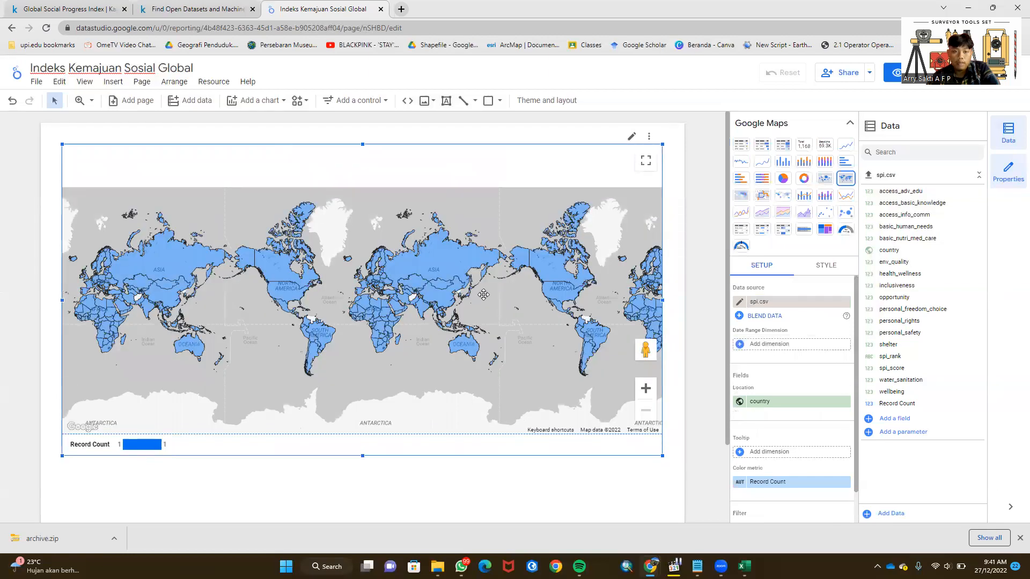
pyautogui.moveTo(485, 268); pyautogui.dragTo(489, 252)
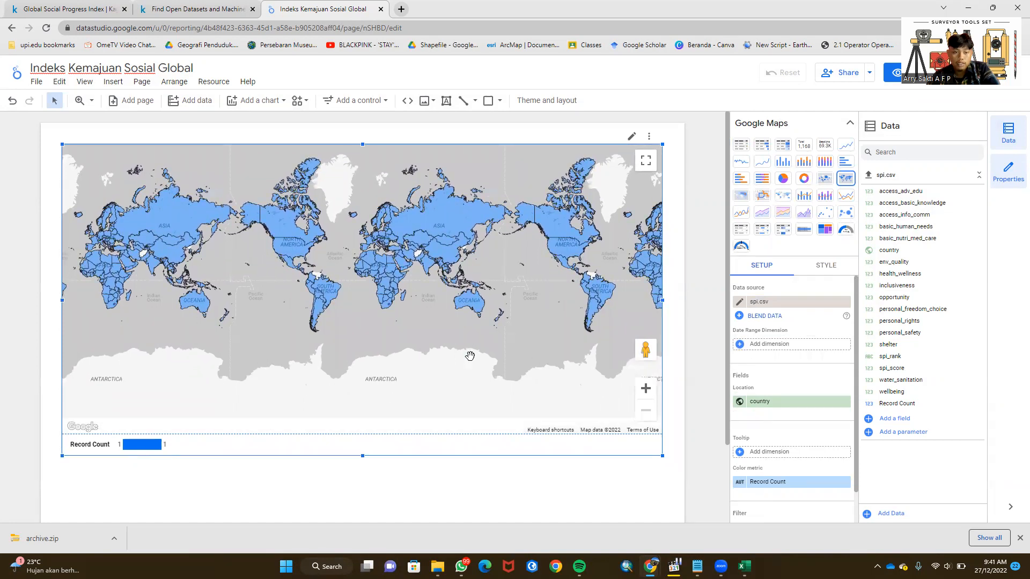
pyautogui.click(503, 489)
pyautogui.click(524, 333)
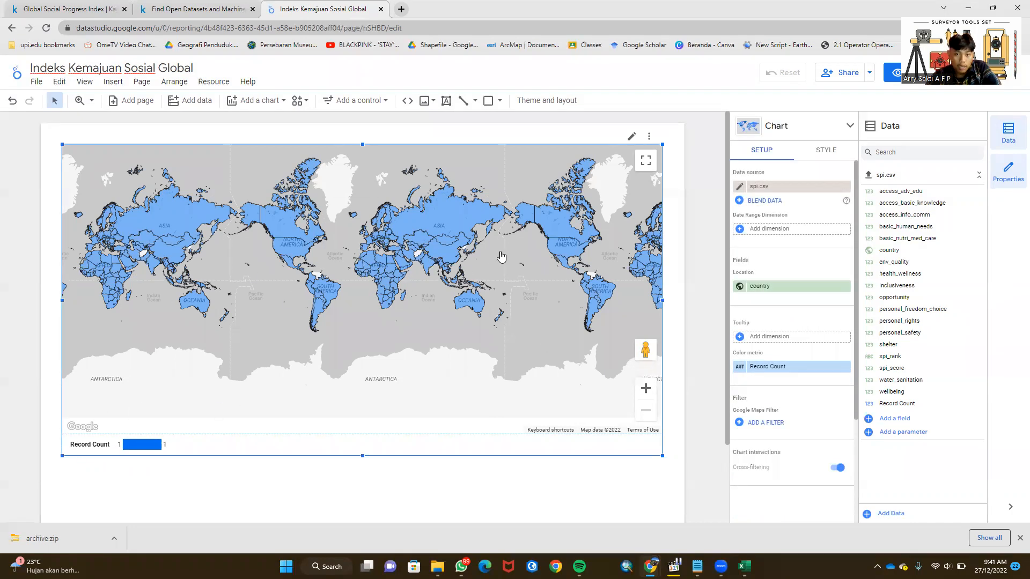
# Step: Set the filled map's color metric to spi_score
pyautogui.scroll(-1, 771, 306)
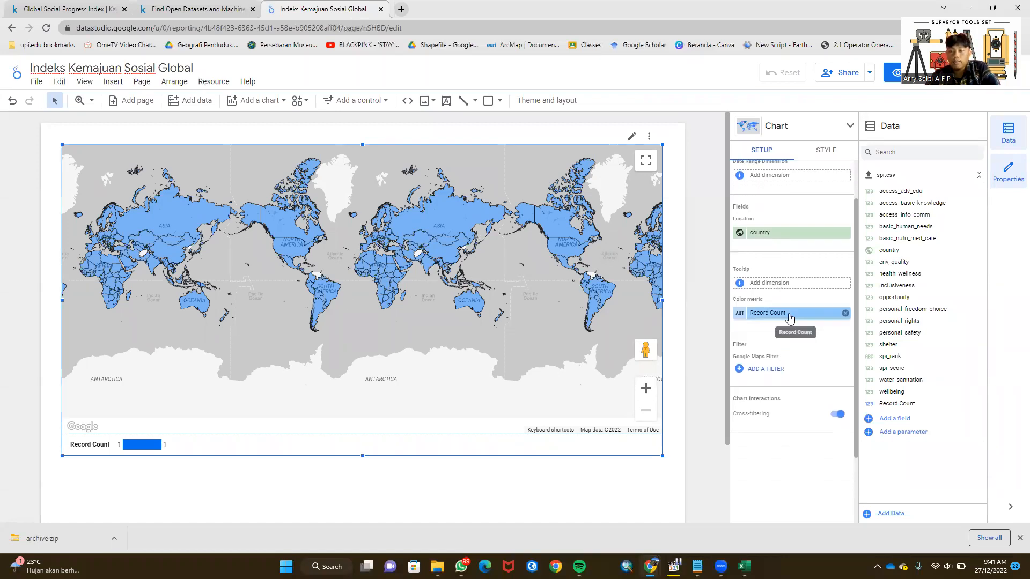
pyautogui.click(787, 316)
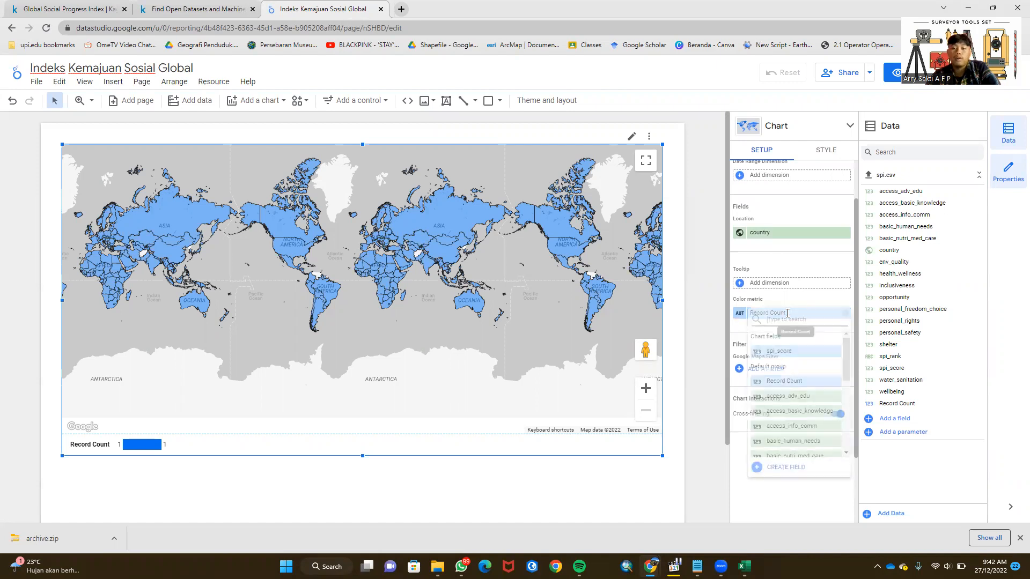
pyautogui.scroll(3, 790, 449)
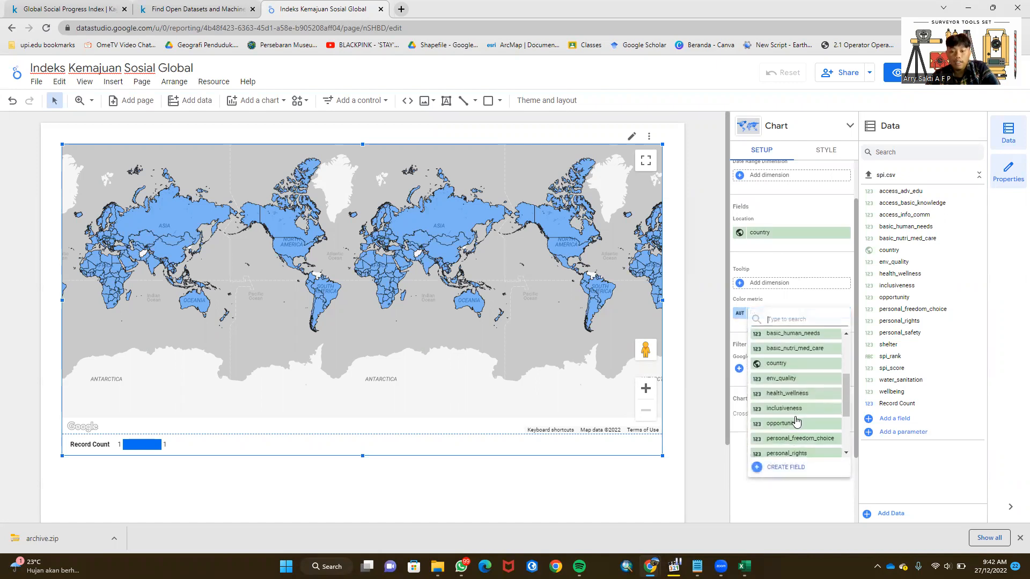
pyautogui.scroll(-3, 796, 424)
pyautogui.click(790, 419)
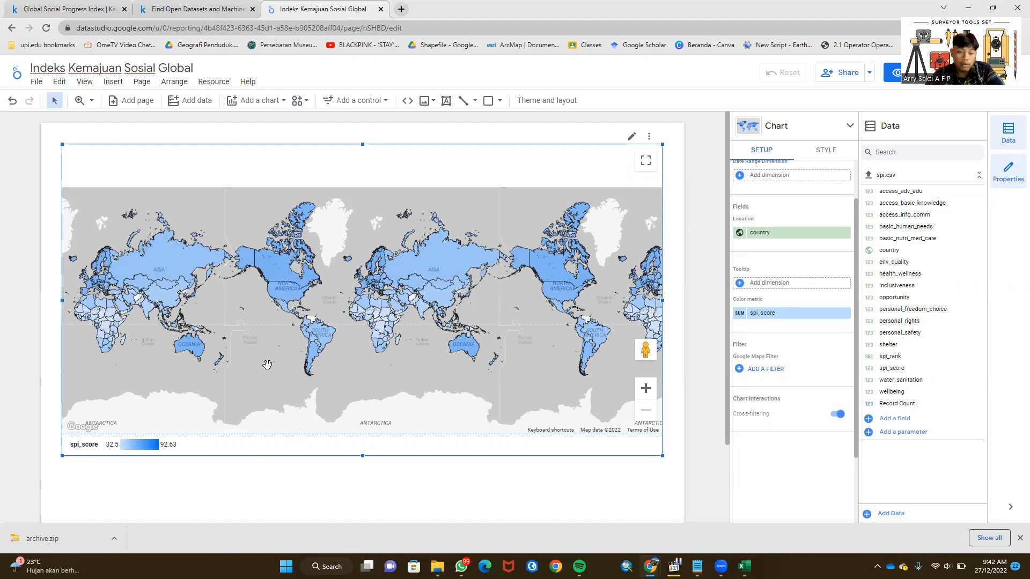
# Step: Inspect individual countries' scores on the filled map and isolate Sweden with cross-filtering
pyautogui.moveTo(292, 290)
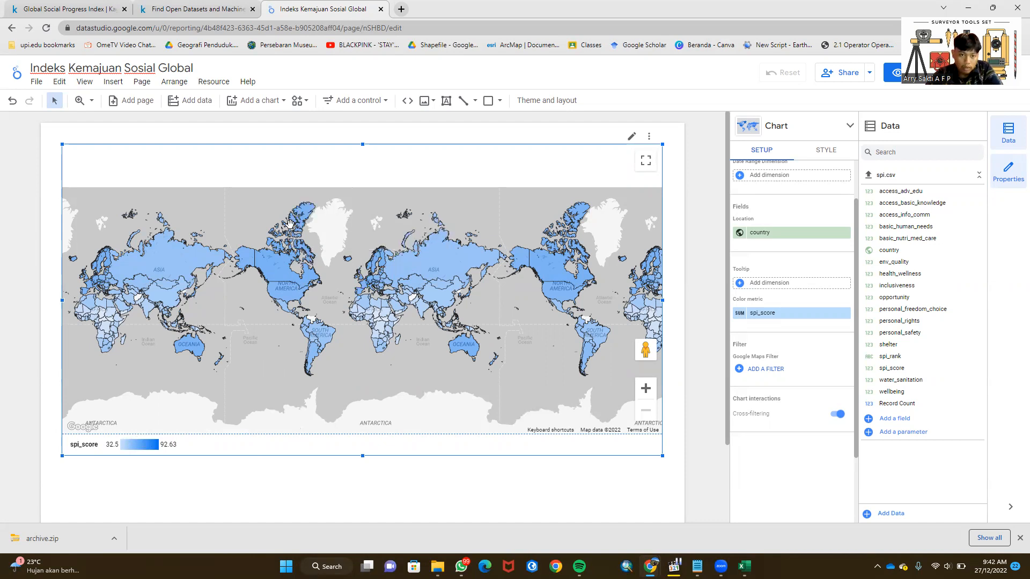
pyautogui.moveTo(294, 223)
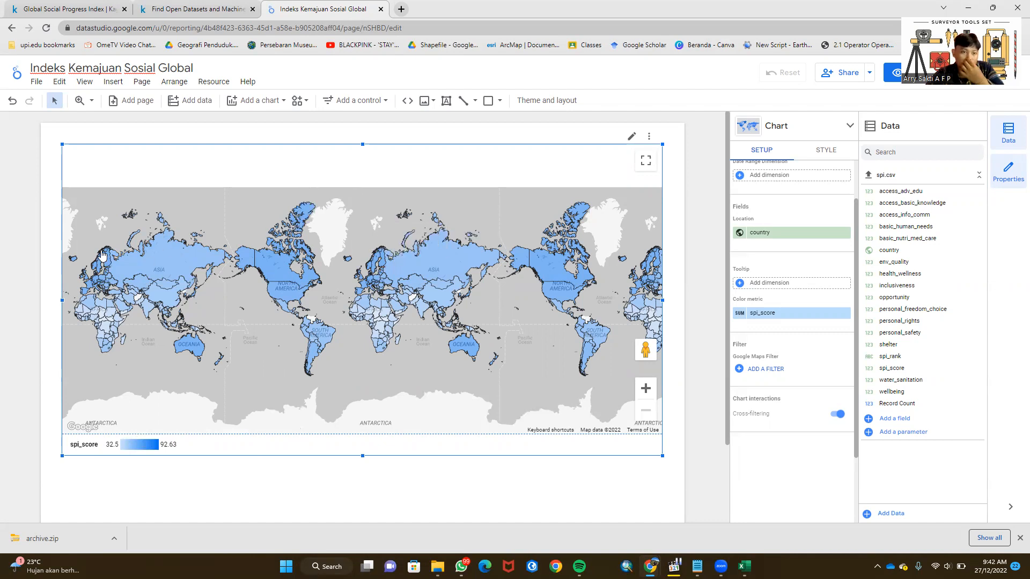
pyautogui.moveTo(101, 255)
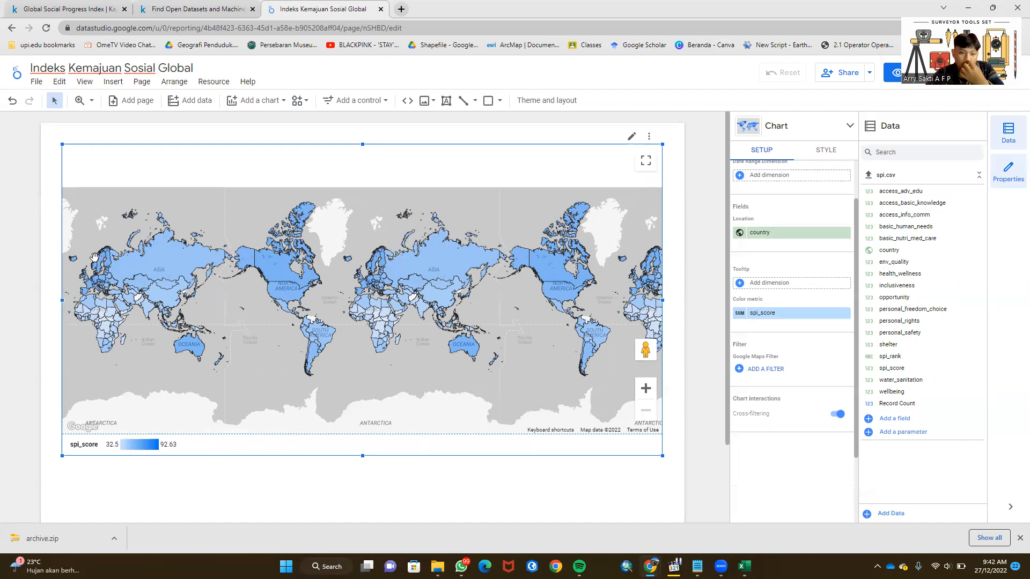
pyautogui.moveTo(93, 285)
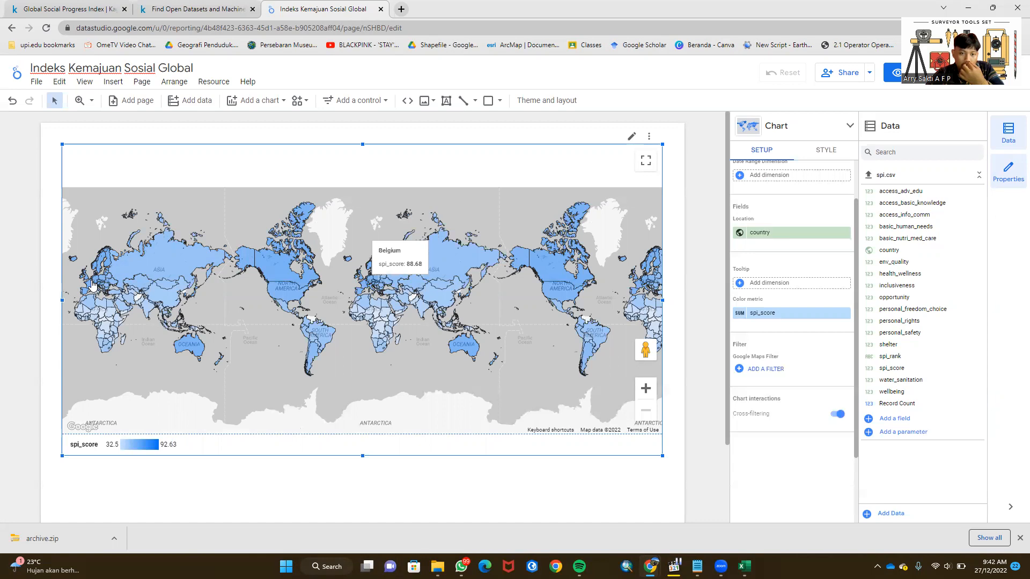
pyautogui.click(98, 272)
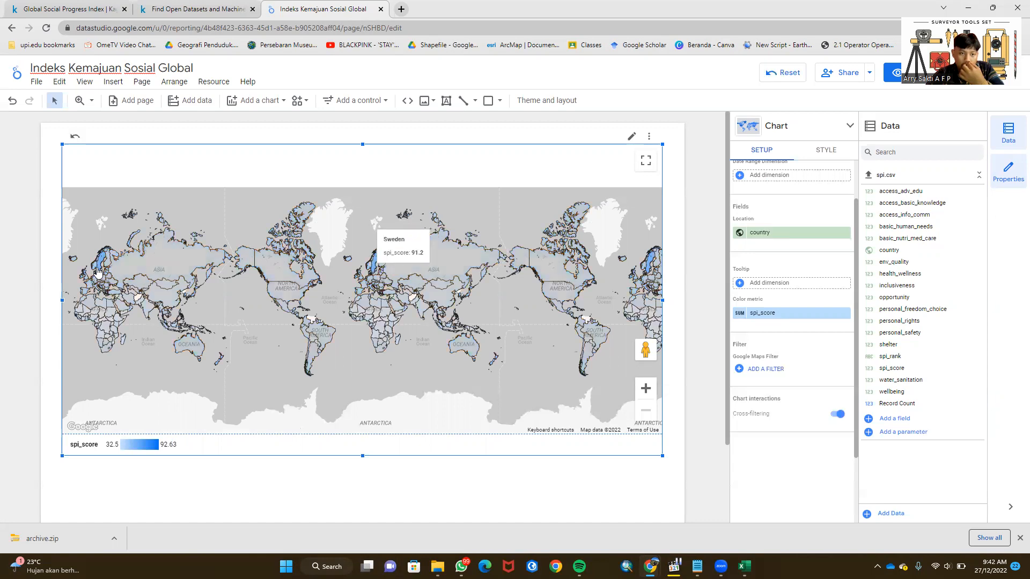
pyautogui.scroll(1, 304, 396)
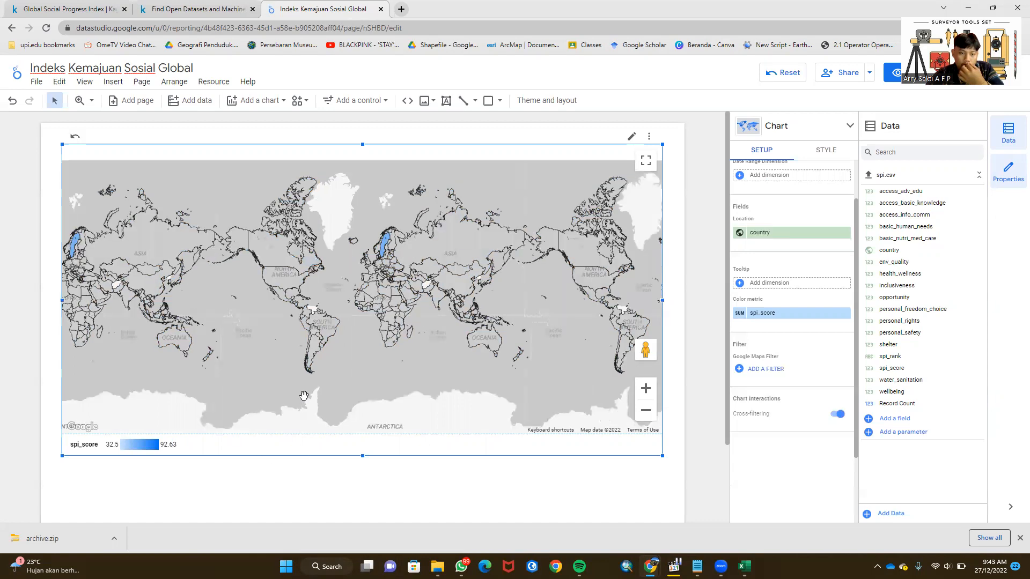
pyautogui.scroll(1, 437, 345)
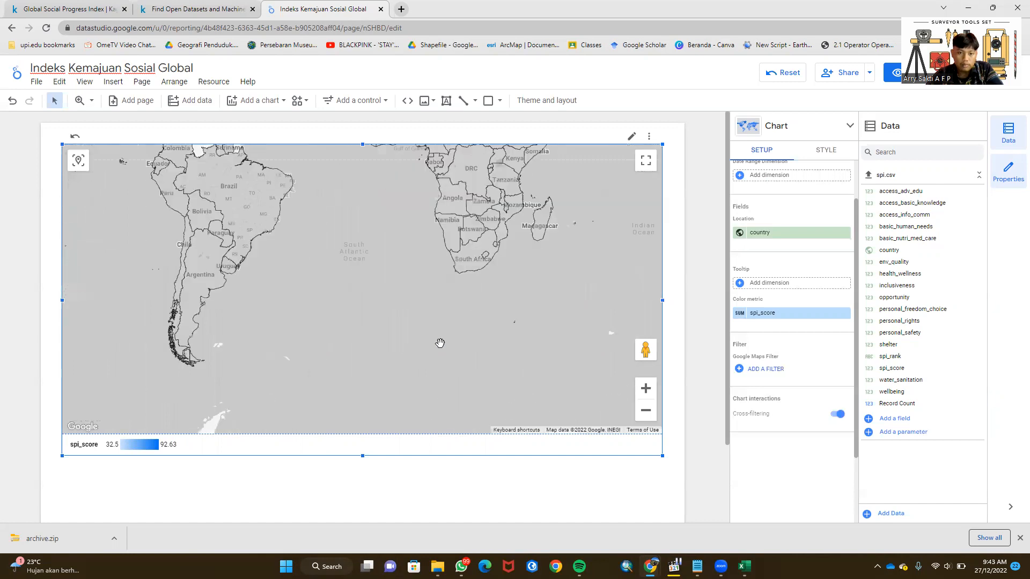
pyautogui.scroll(-2, 440, 344)
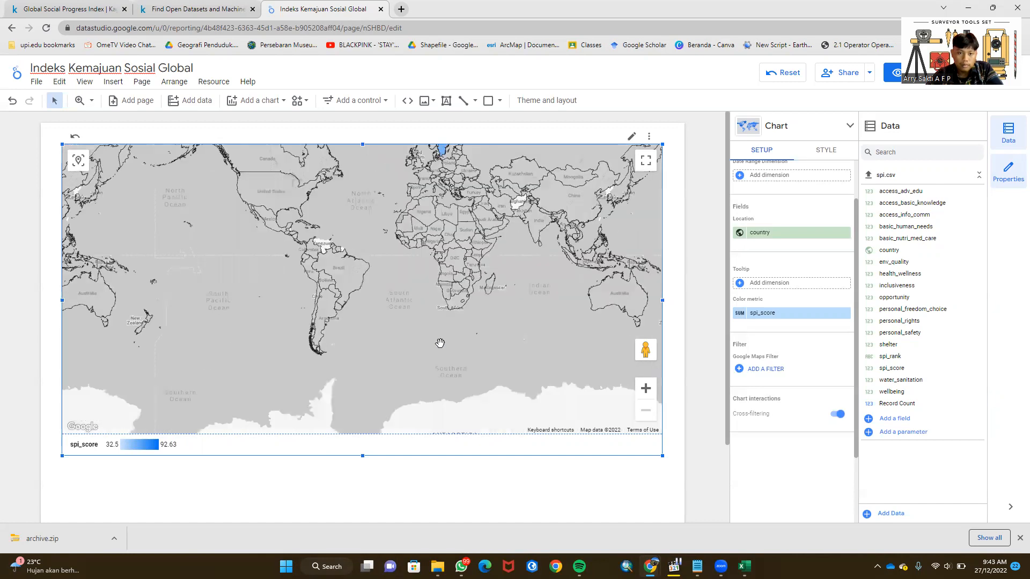
pyautogui.scroll(-1, 440, 343)
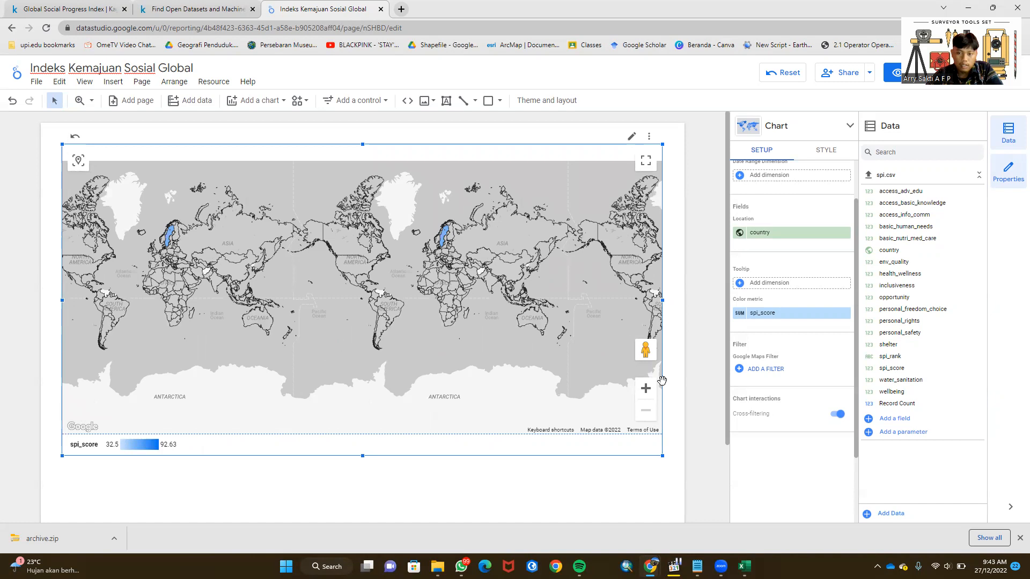
# Step: Isolate Australia on the filled map with cross-filtering and examine it in the world view
pyautogui.click(762, 313)
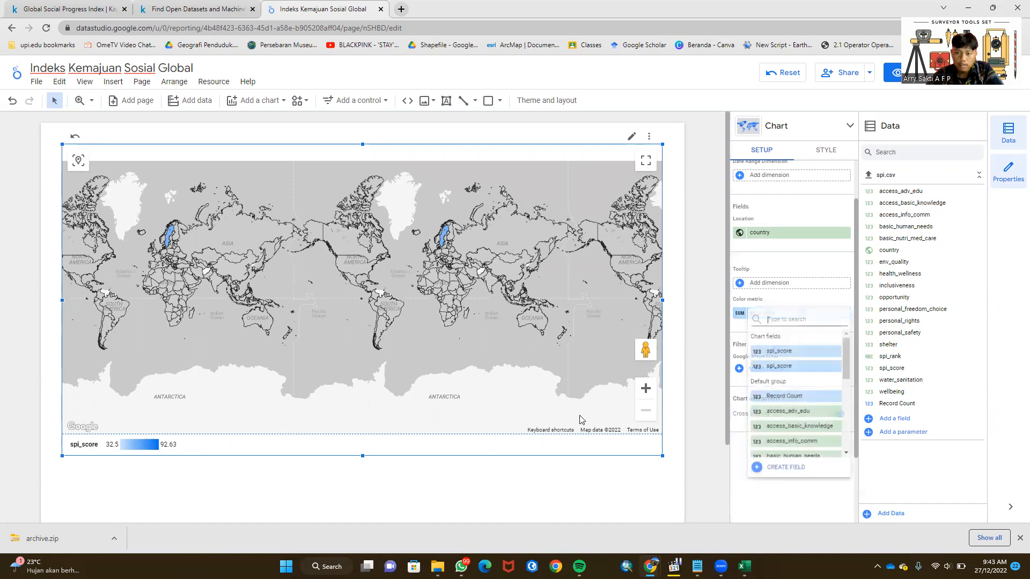
pyautogui.click(535, 494)
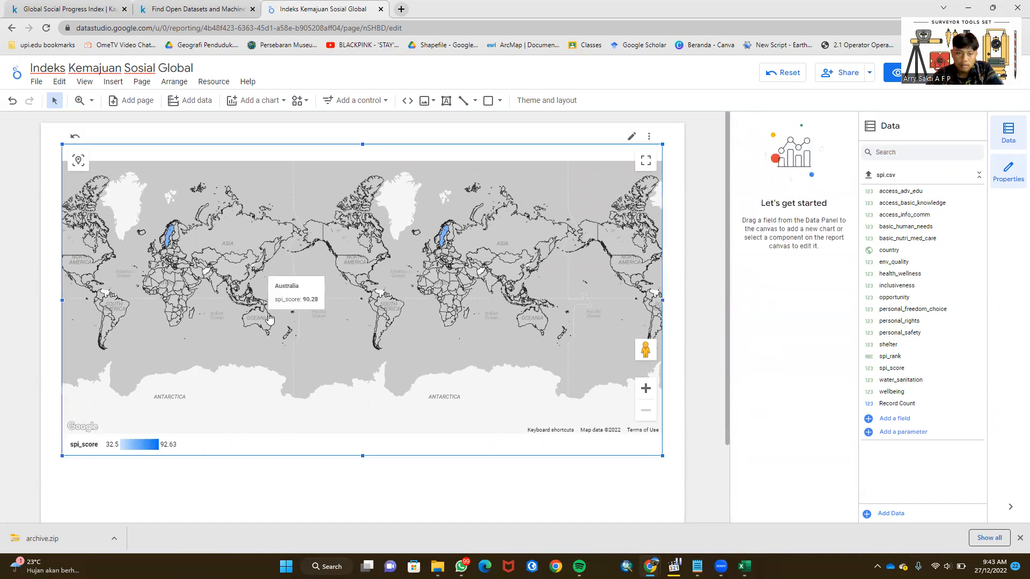
pyautogui.doubleClick(318, 350)
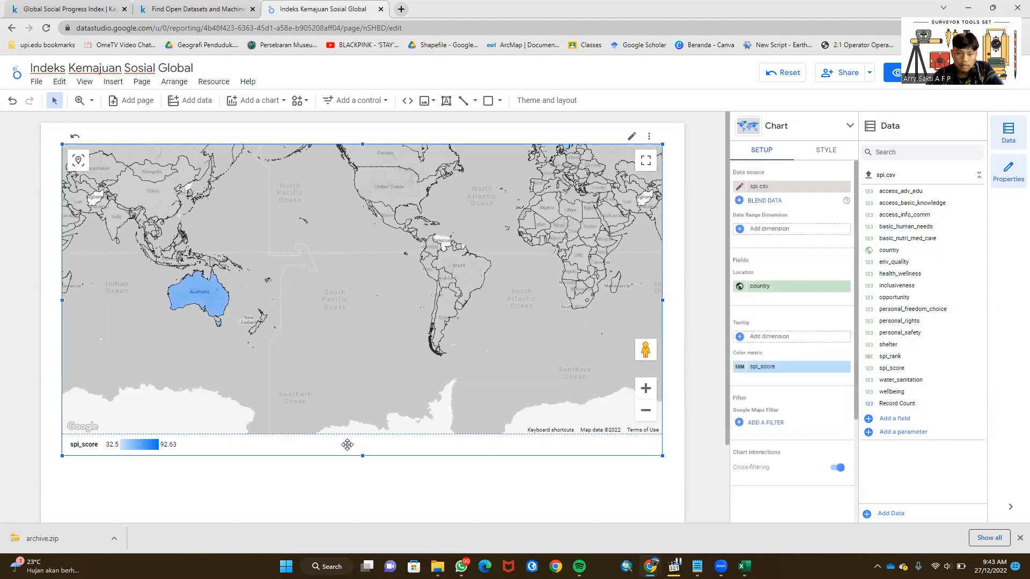
pyautogui.scroll(-2, 366, 387)
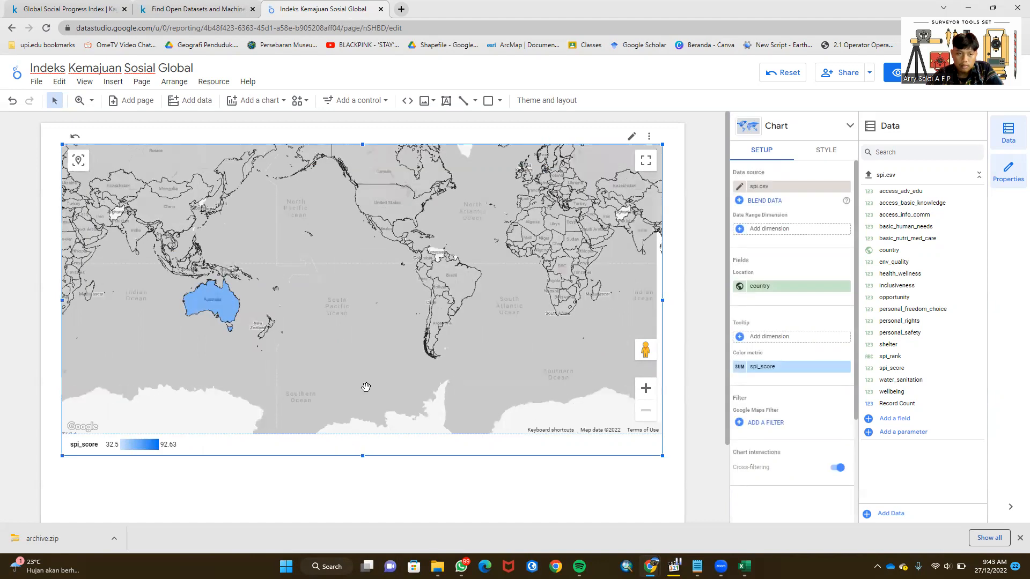
pyautogui.scroll(1, 329, 329)
pyautogui.scroll(-1, 329, 327)
# Step: Switch the map's color metric to Record Count and back to spi_score
pyautogui.click(769, 370)
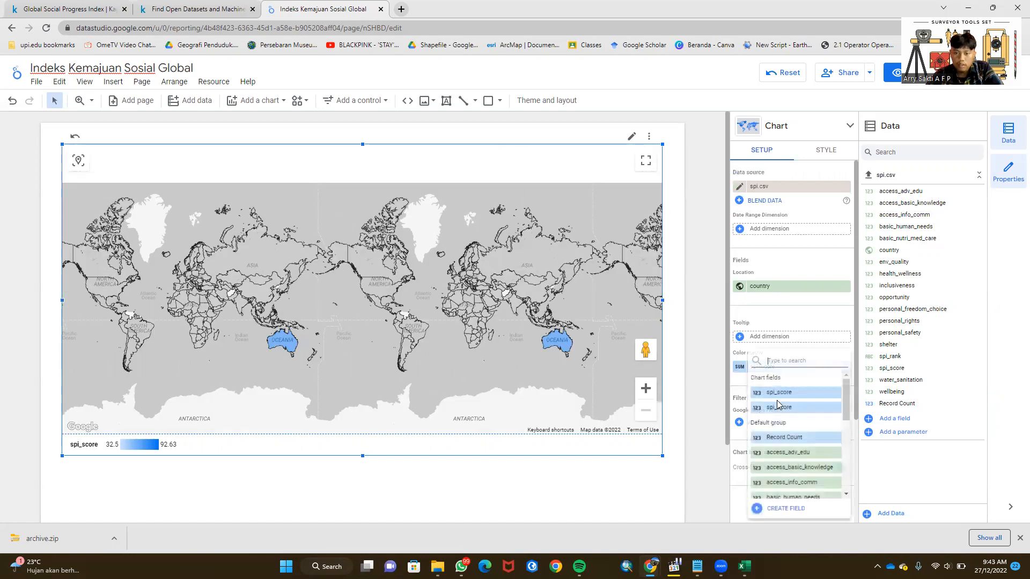
pyautogui.click(782, 438)
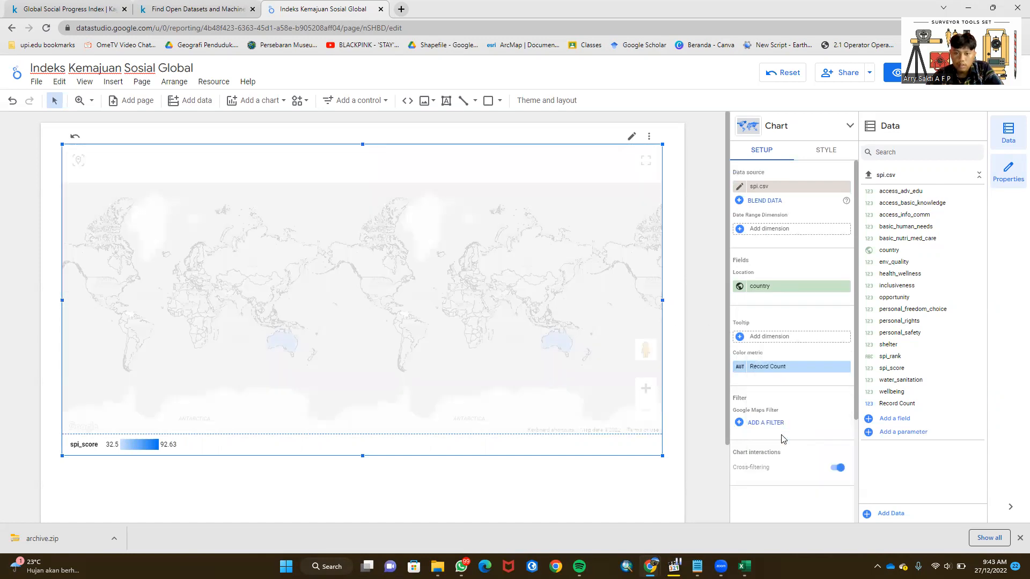
pyautogui.click(788, 368)
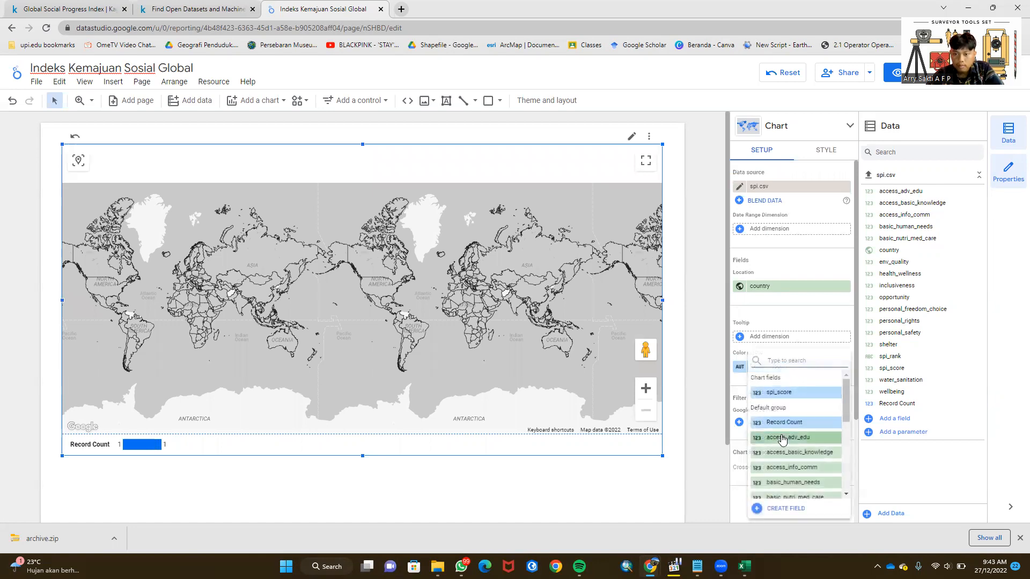
pyautogui.click(781, 393)
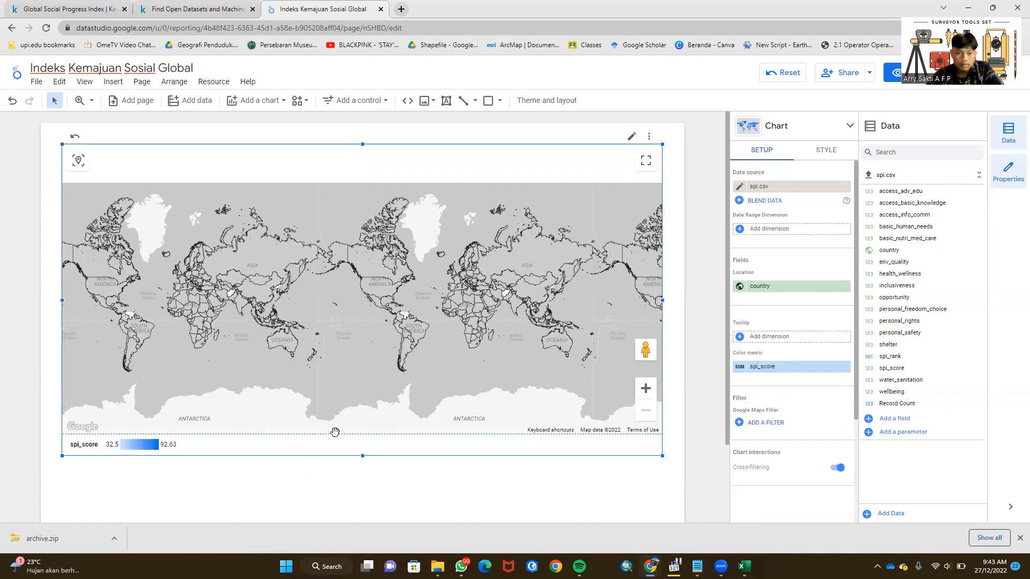
pyautogui.moveTo(524, 237)
pyautogui.click(763, 370)
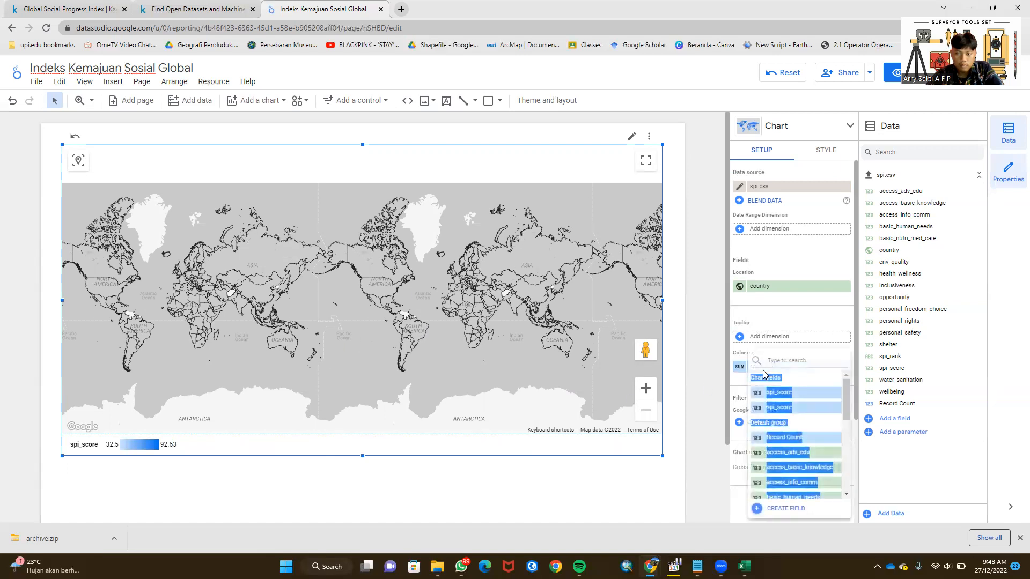
pyautogui.click(588, 476)
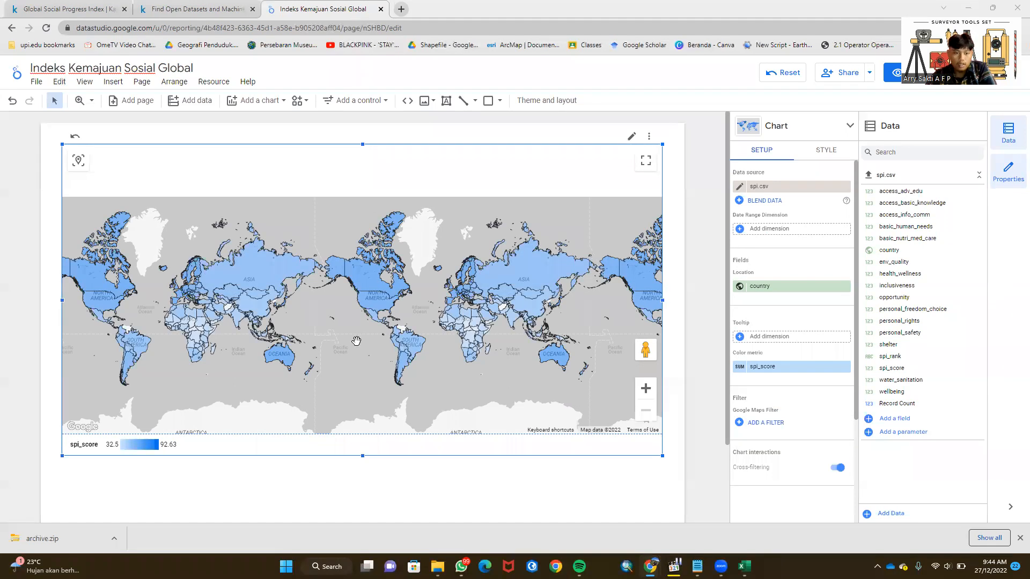
# Step: Set the border color of the map's filled areas to dark gray
pyautogui.moveTo(109, 299)
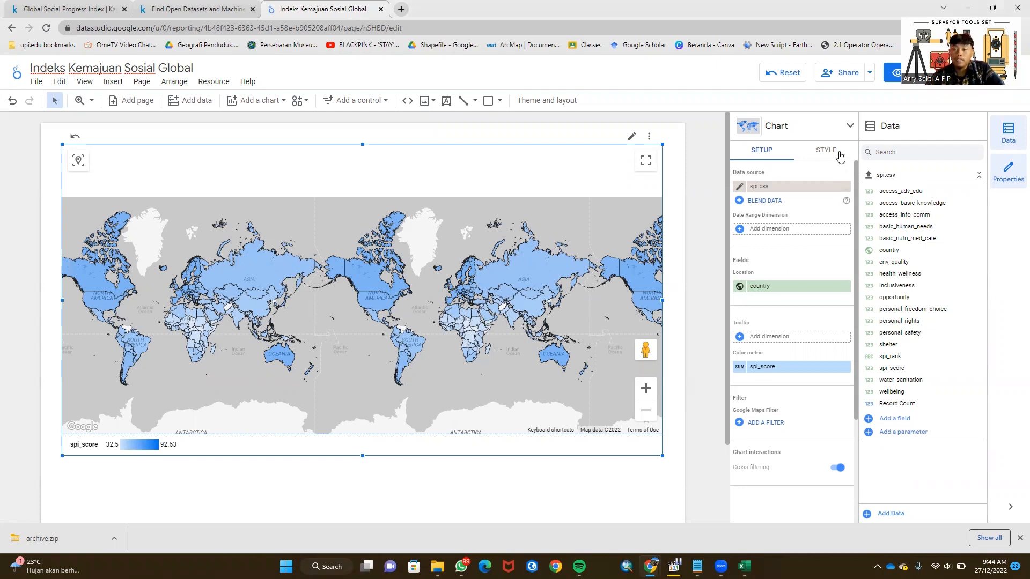
pyautogui.click(823, 155)
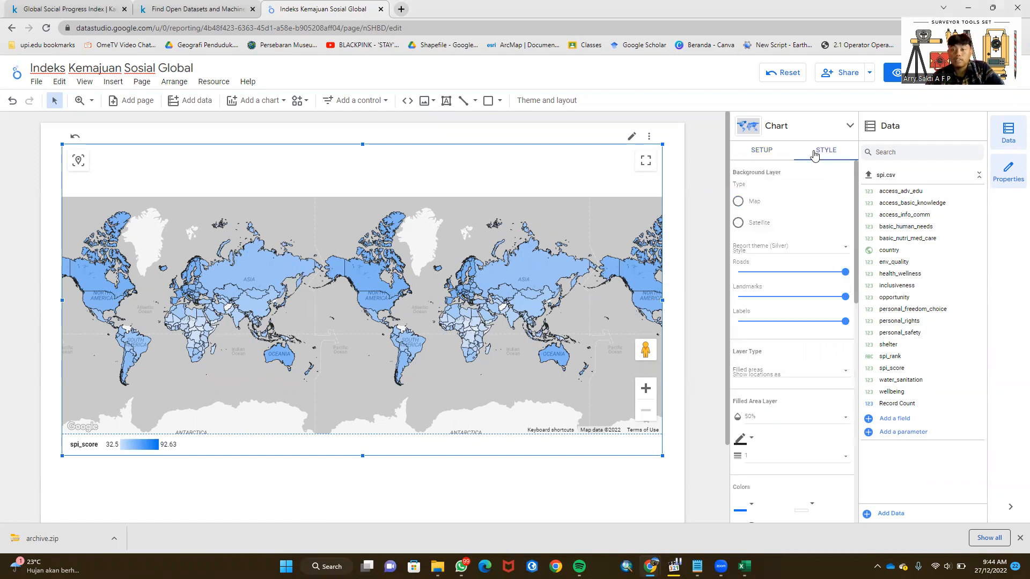
pyautogui.click(753, 149)
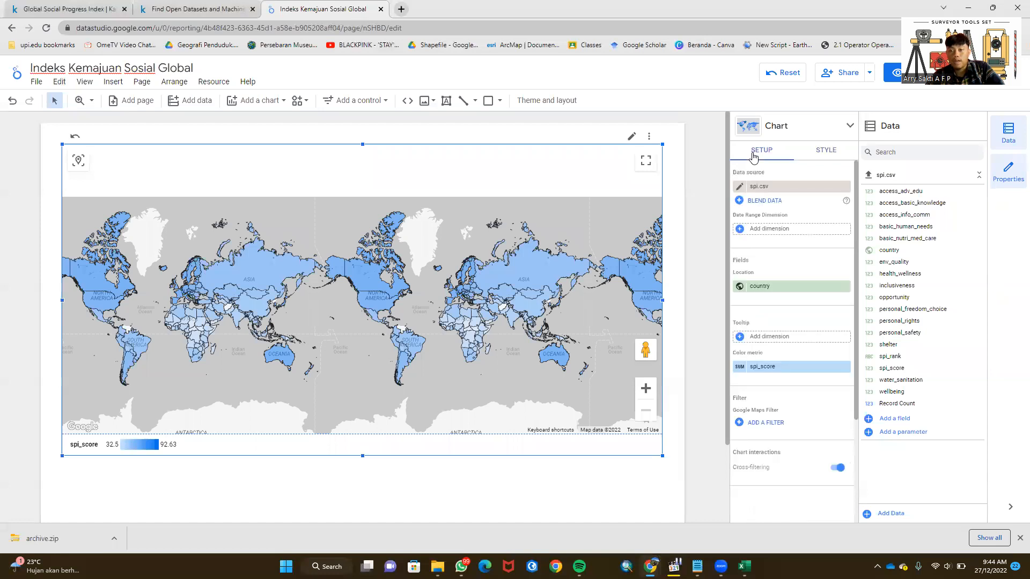
pyautogui.click(823, 152)
pyautogui.scroll(-3, 818, 378)
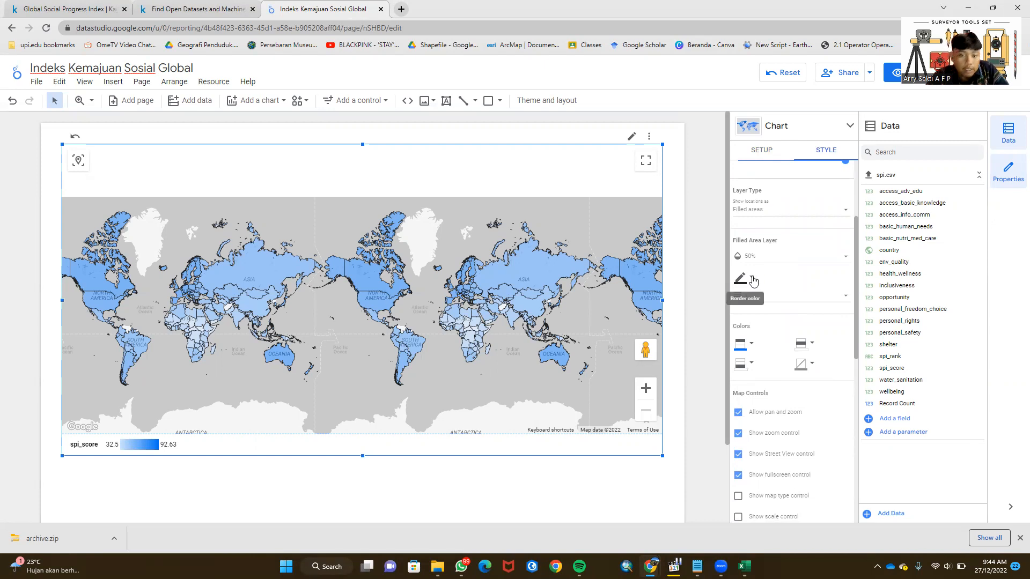
pyautogui.click(753, 281)
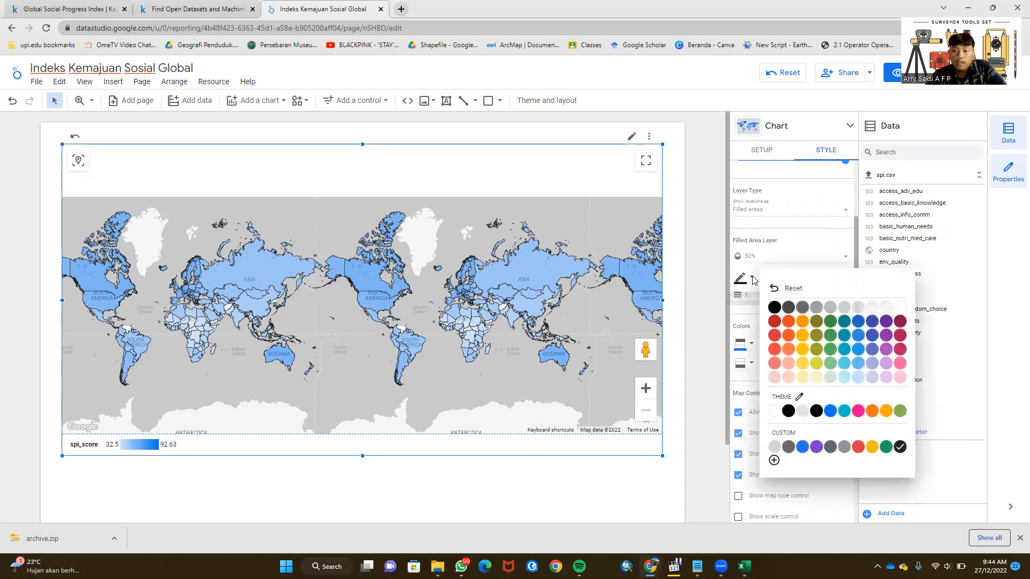
pyautogui.click(789, 314)
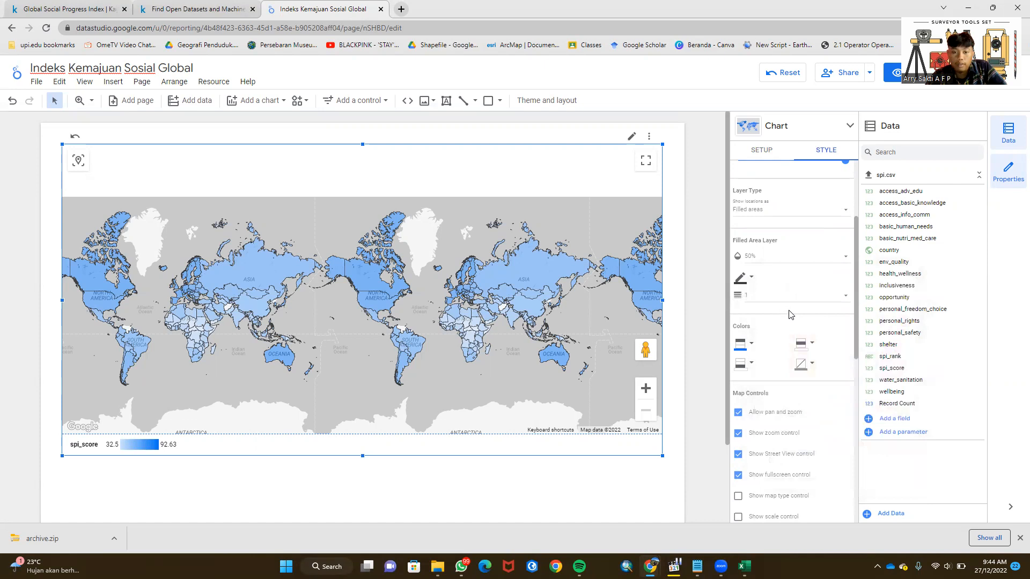
# Step: Try a medium green border on the map's filled areas and settle on dark green
pyautogui.click(754, 279)
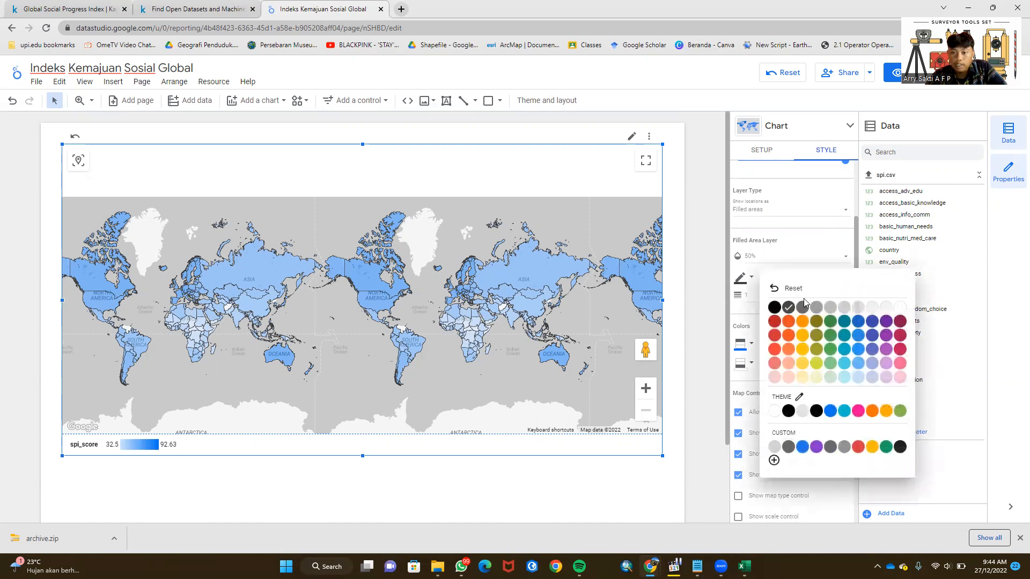
pyautogui.click(830, 336)
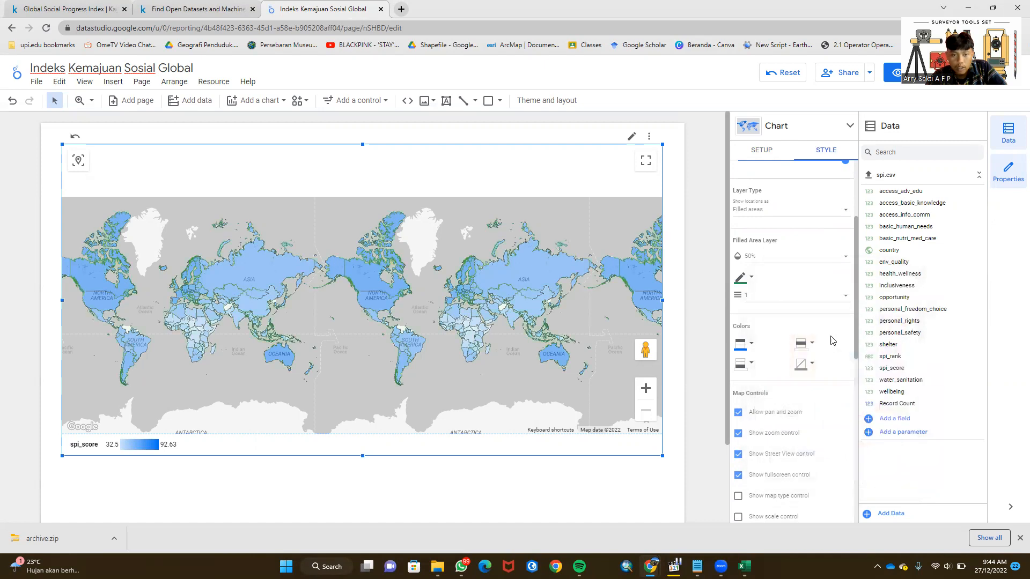
pyautogui.click(751, 278)
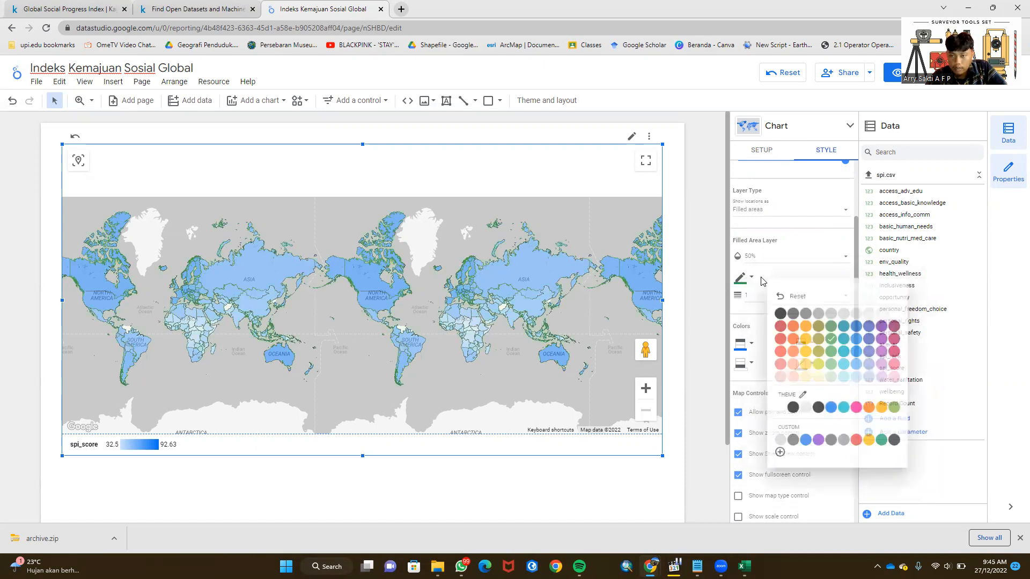
pyautogui.click(830, 327)
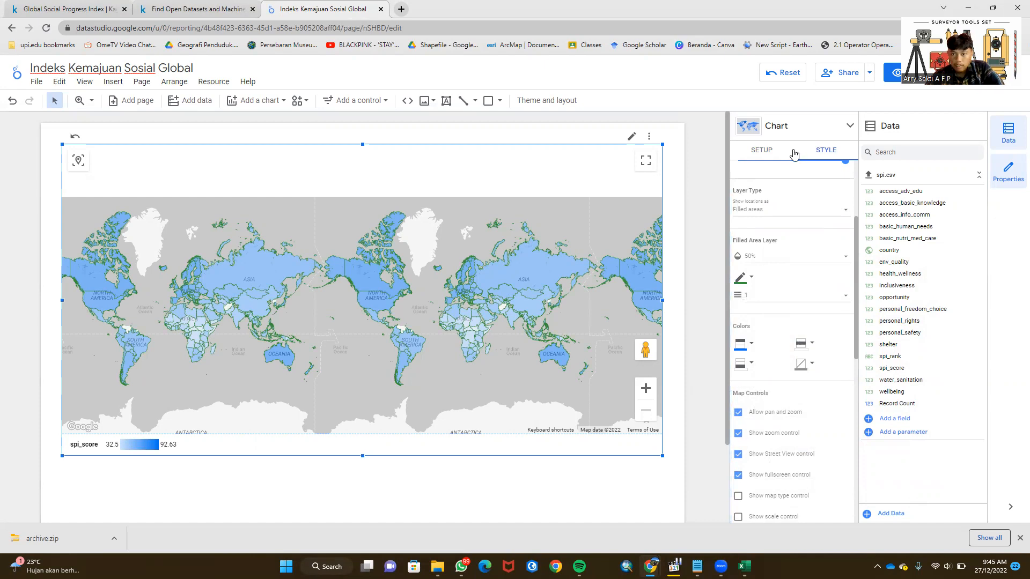
# Step: Try dark red as the maximum color for spi_score on the filled map
pyautogui.click(761, 154)
pyautogui.click(830, 150)
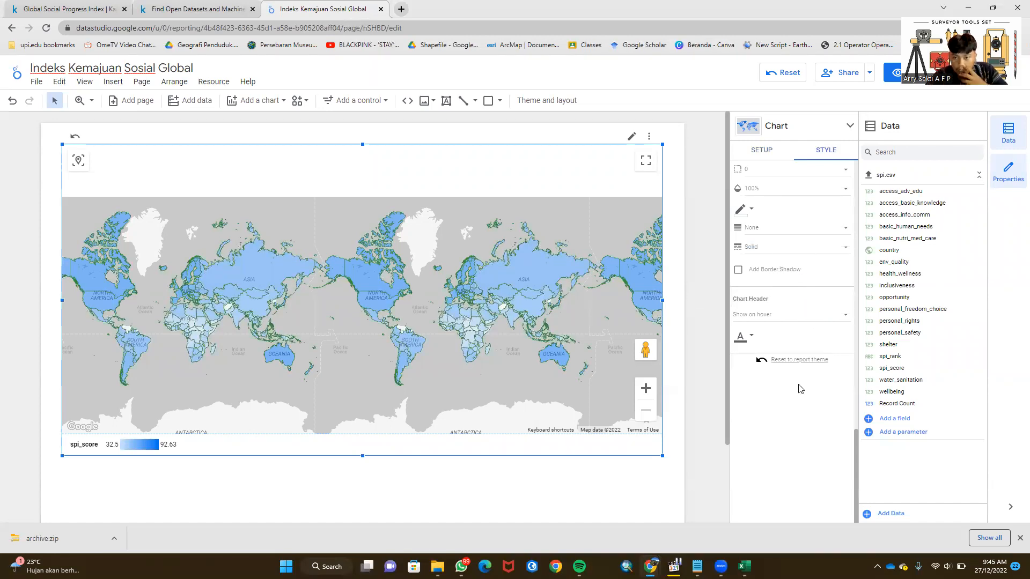
pyautogui.scroll(6, 792, 295)
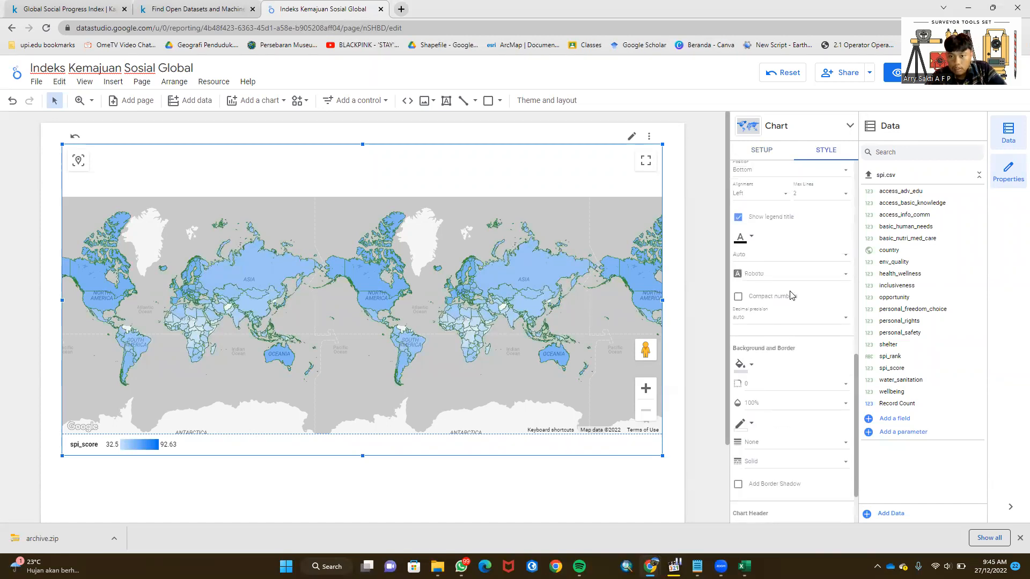
pyautogui.scroll(5, 788, 298)
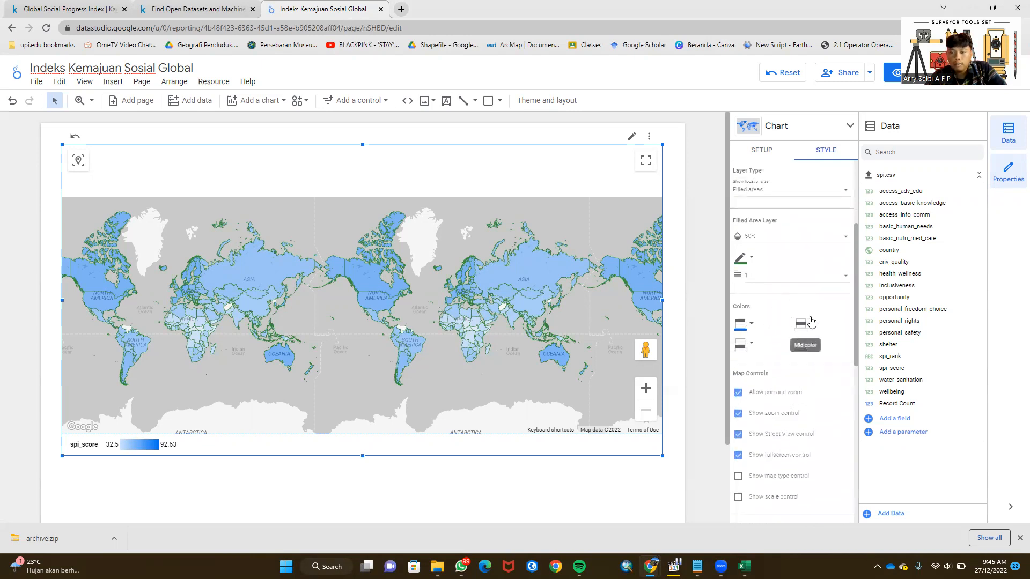
pyautogui.click(751, 328)
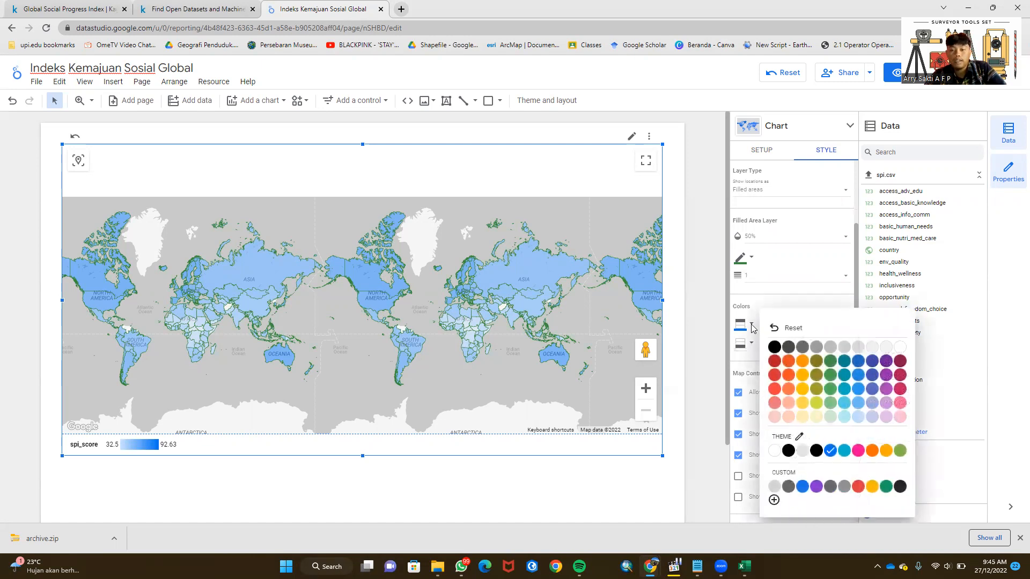
pyautogui.click(772, 364)
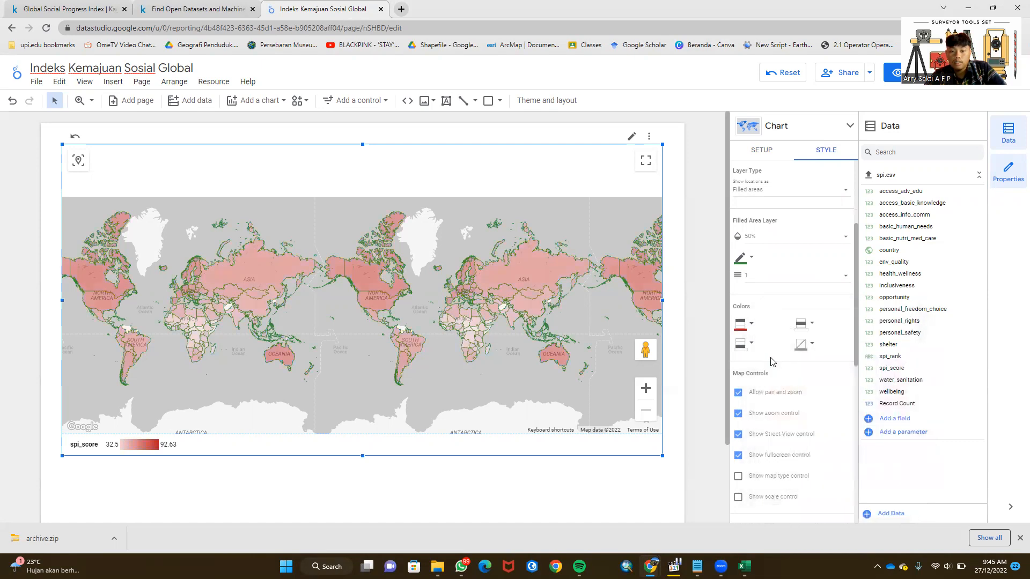
# Step: Set the filled map's maximum color to dark magenta-pink
pyautogui.click(753, 345)
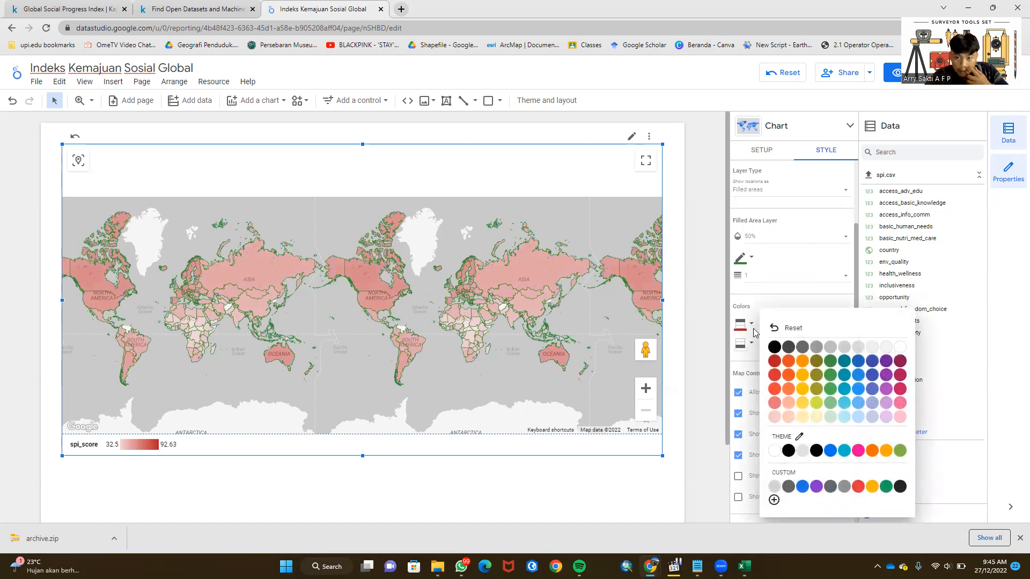
pyautogui.click(754, 332)
pyautogui.click(750, 331)
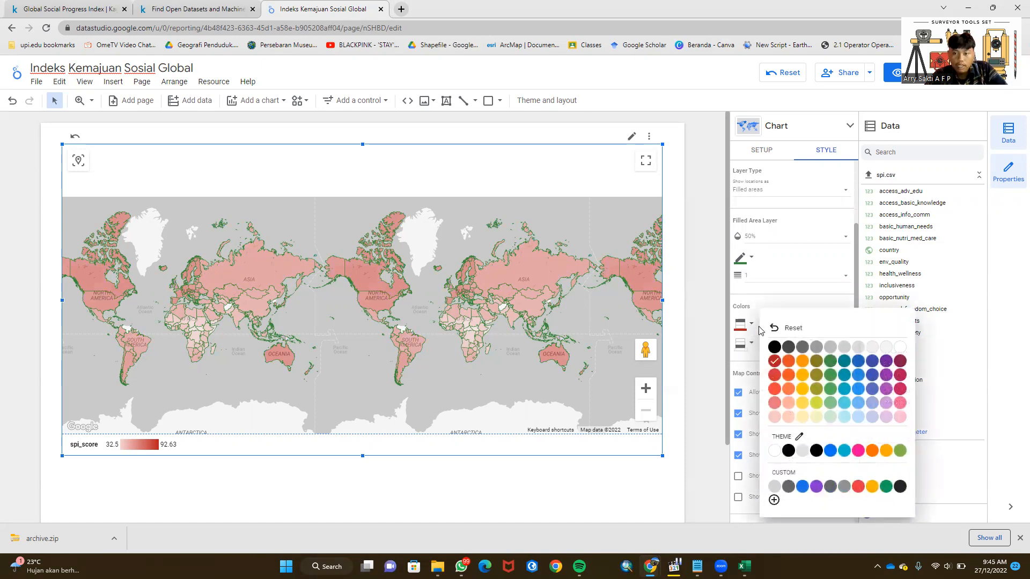
pyautogui.click(752, 324)
pyautogui.click(753, 327)
pyautogui.click(752, 327)
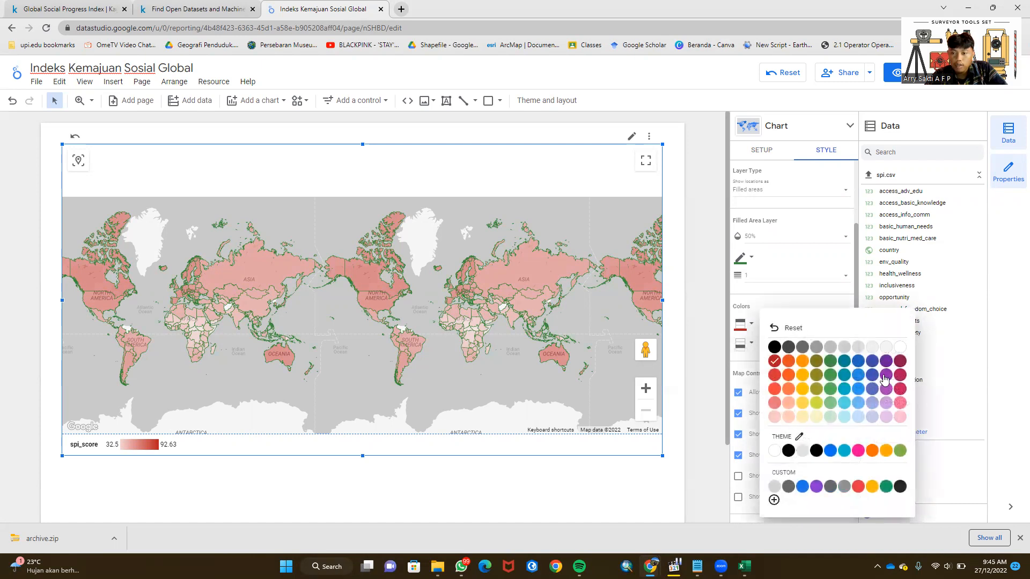
pyautogui.click(900, 362)
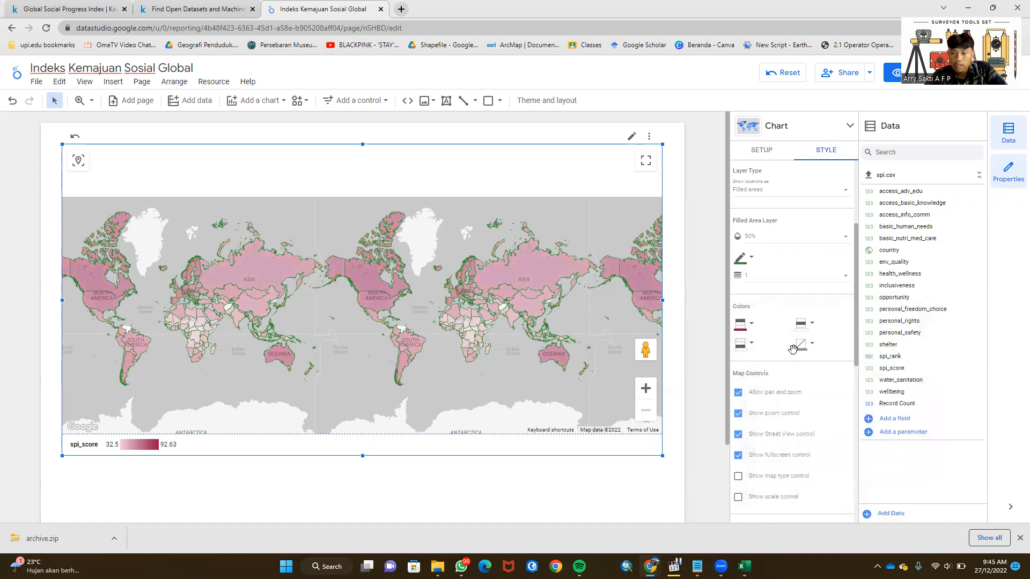
# Step: Set the filled map's minimum color to teal and its mid color to dark purple
pyautogui.click(743, 344)
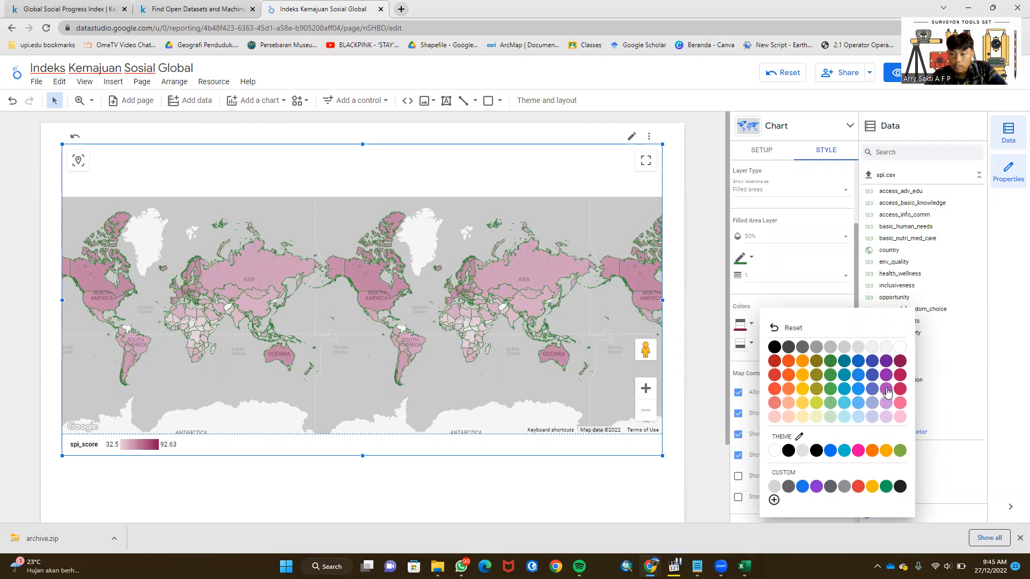
pyautogui.click(845, 390)
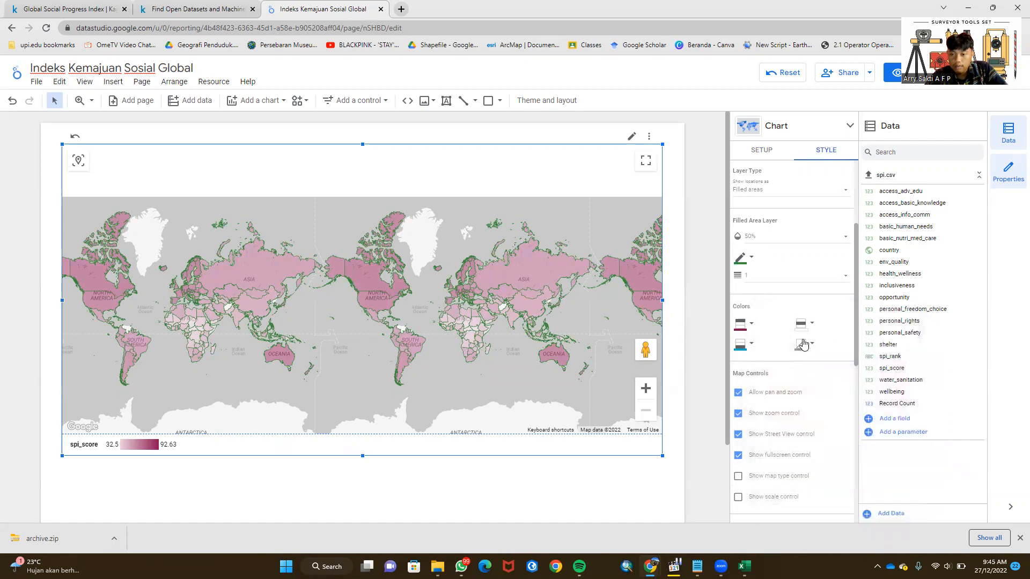
pyautogui.click(812, 327)
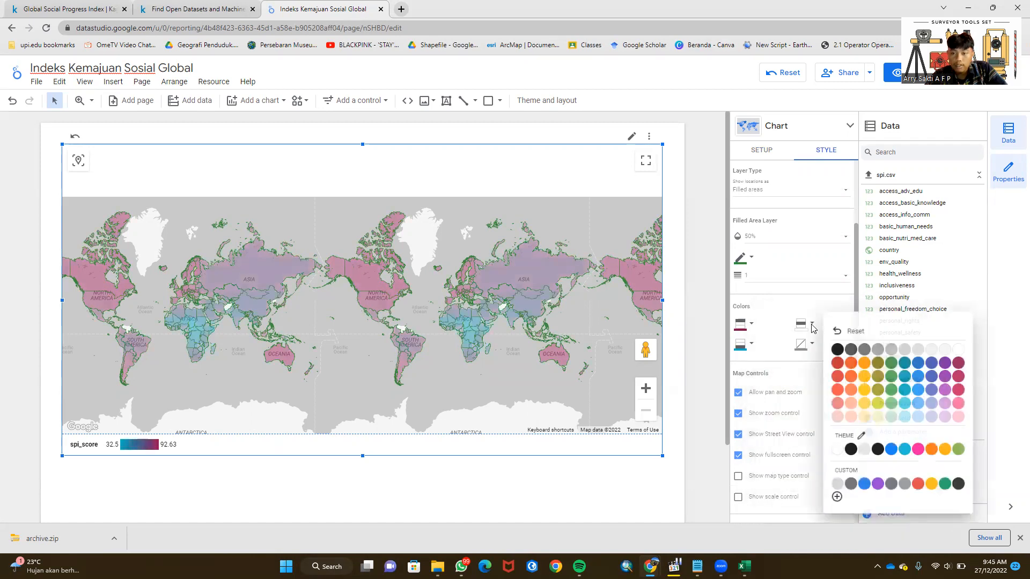
pyautogui.click(949, 363)
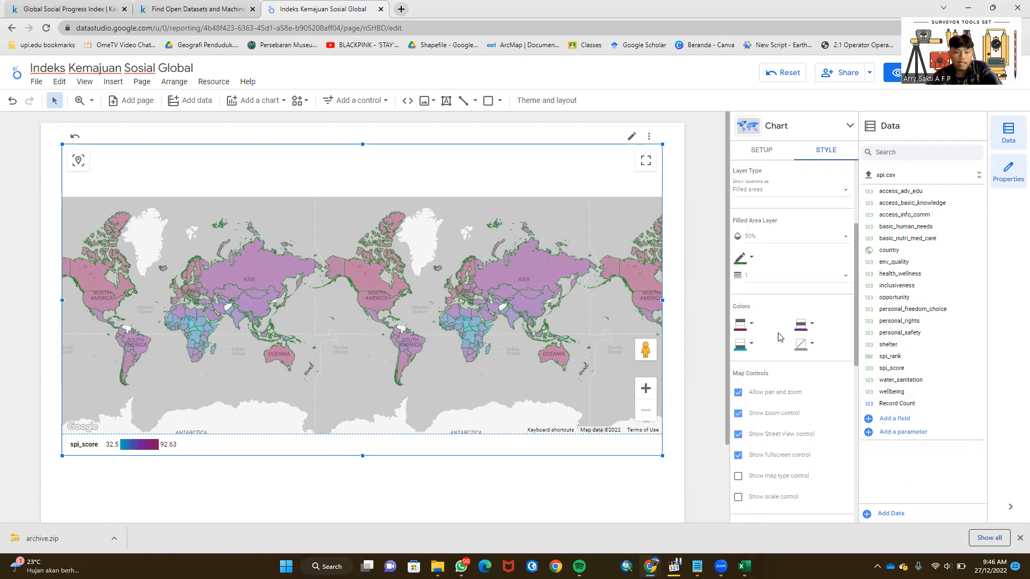
# Step: Try the Constellation, Insight and Groovy themes on the report
pyautogui.moveTo(307, 326)
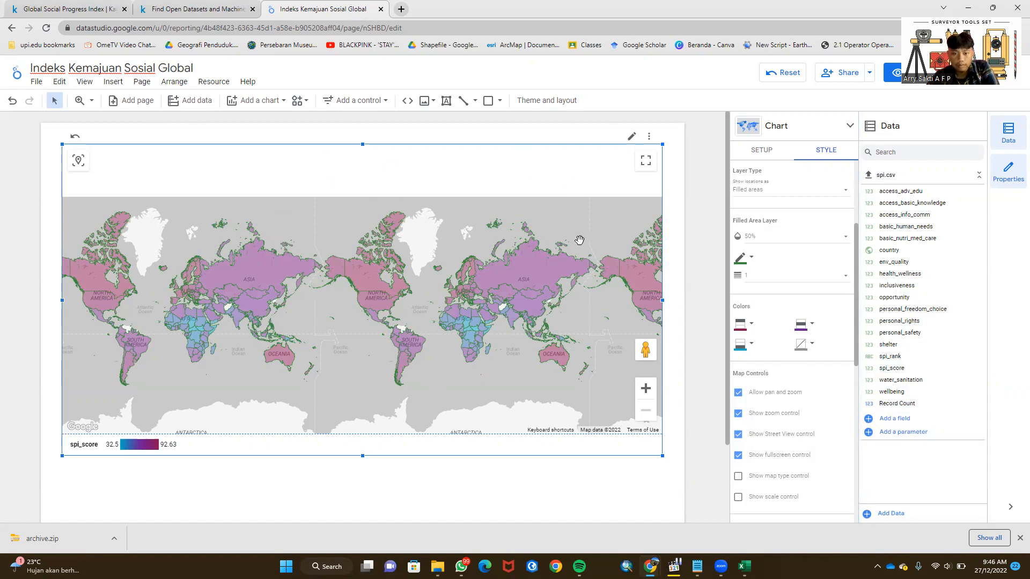
pyautogui.click(548, 102)
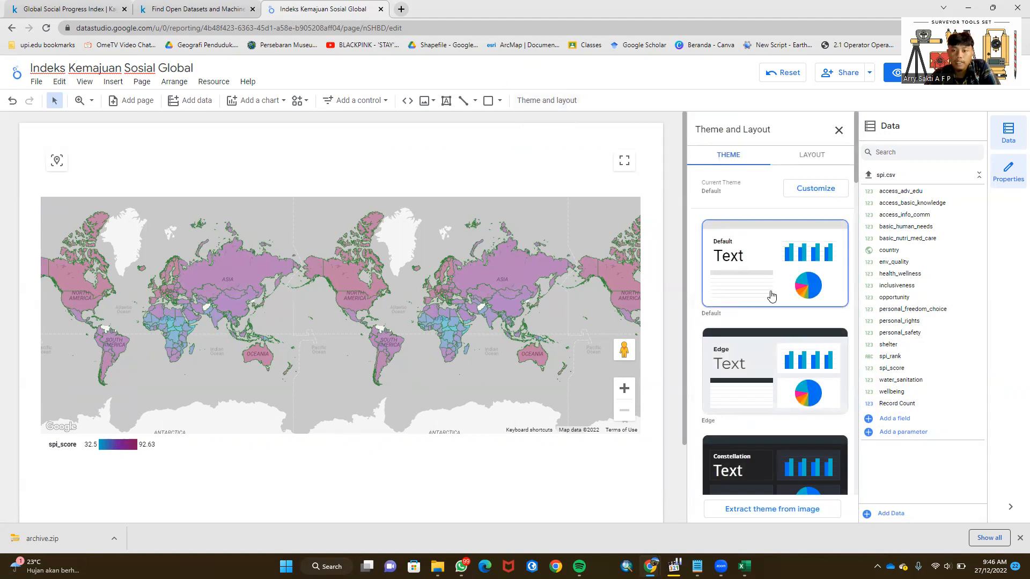
pyautogui.scroll(-4, 759, 290)
pyautogui.scroll(-1, 761, 294)
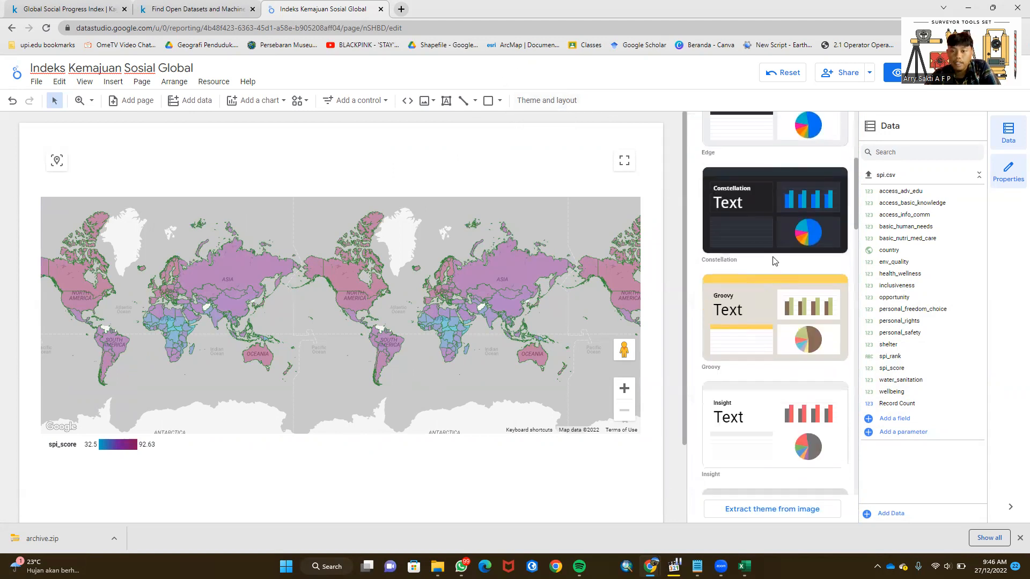
pyautogui.click(771, 237)
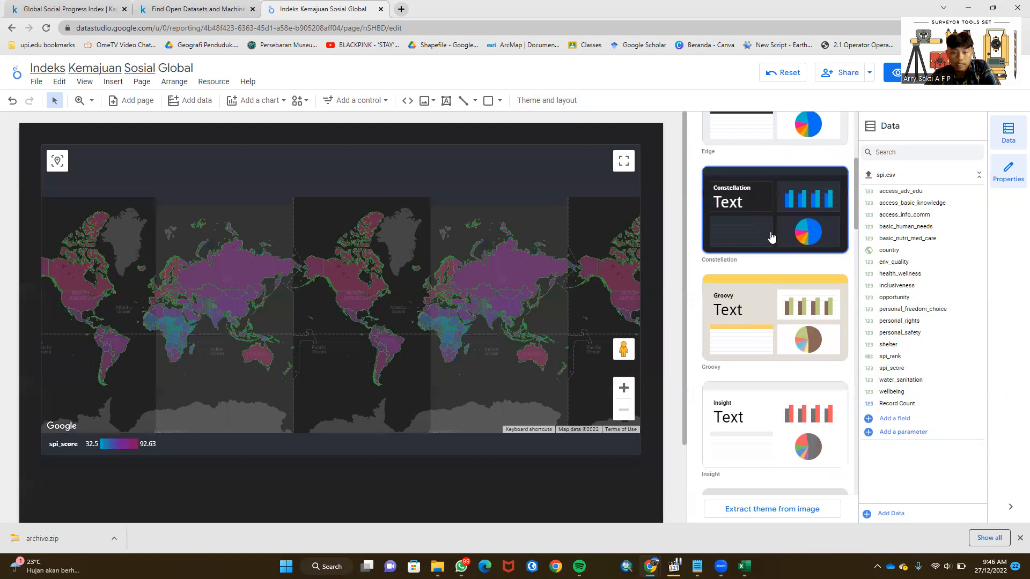
pyautogui.scroll(-2, 754, 332)
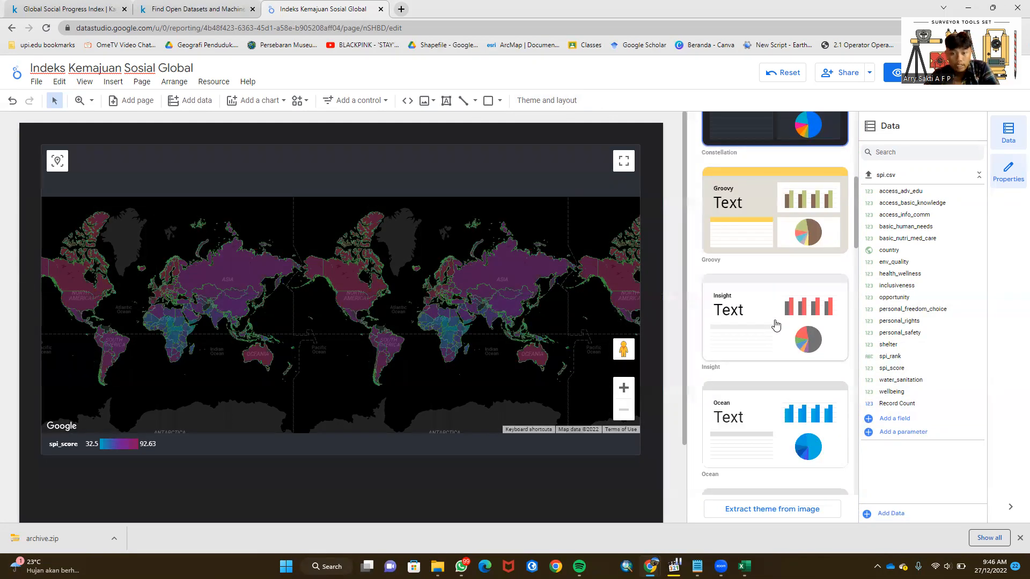
pyautogui.click(775, 324)
pyautogui.click(774, 235)
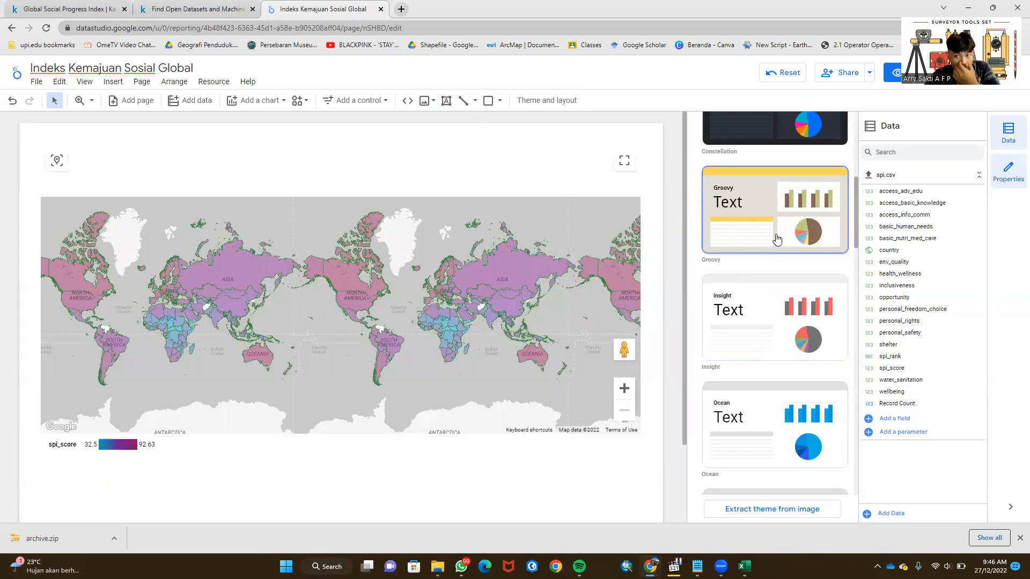
# Step: Compare the Lagoon and Simple Dark themes on the report, returning to Lagoon
pyautogui.scroll(-10, 762, 317)
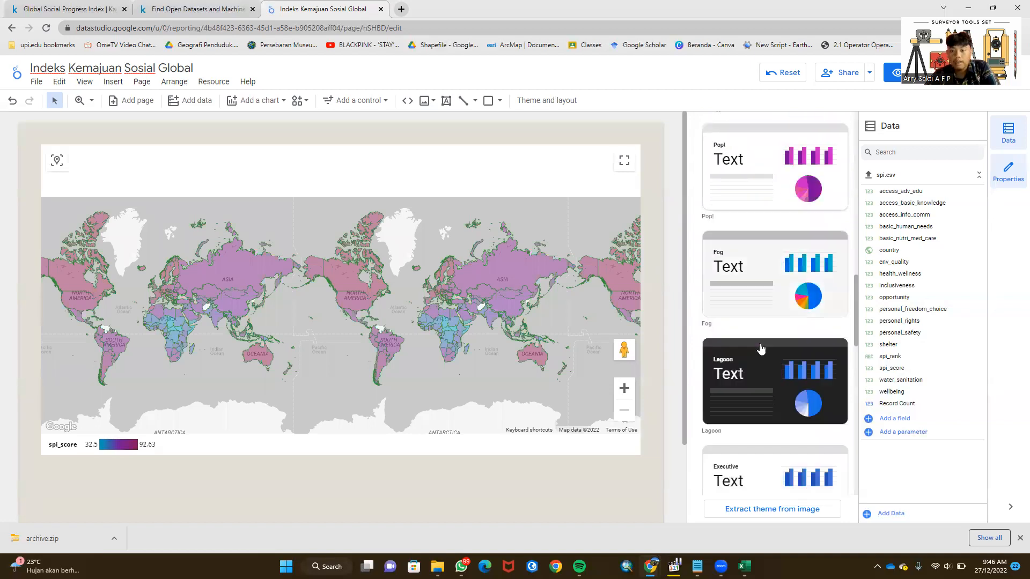
pyautogui.click(774, 232)
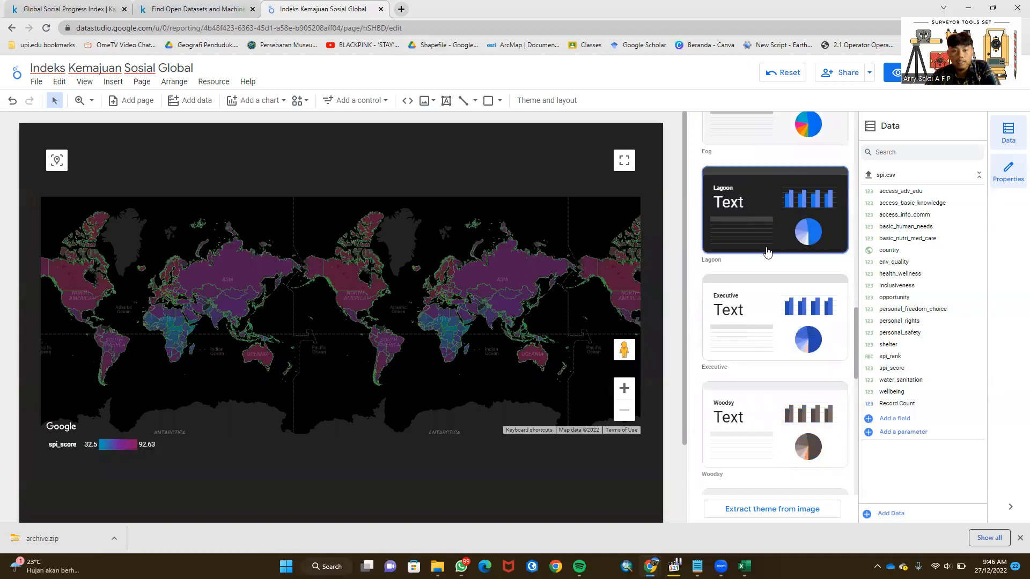
pyautogui.scroll(-8, 767, 279)
pyautogui.scroll(-6, 766, 344)
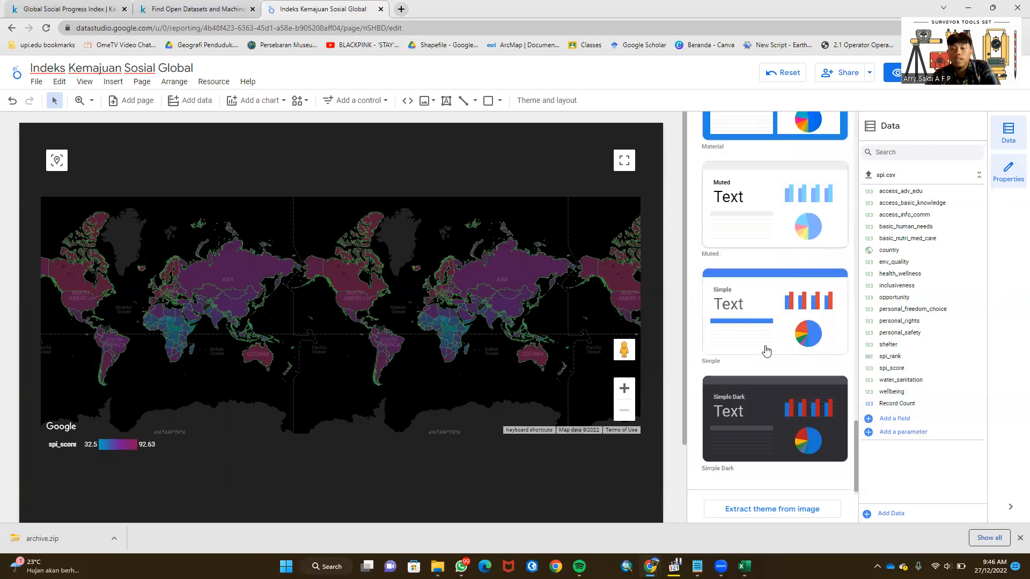
pyautogui.scroll(-1, 764, 317)
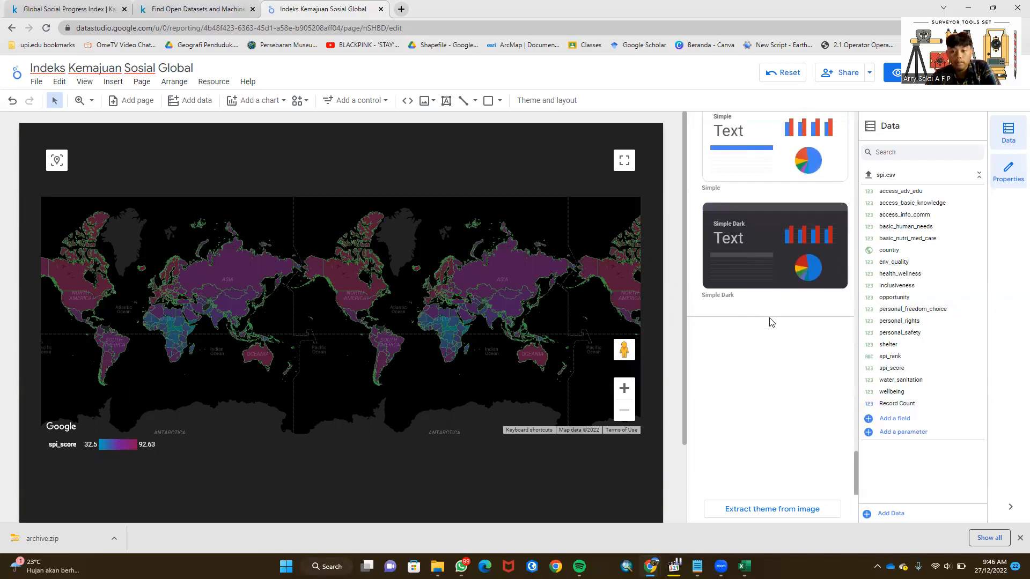
pyautogui.click(766, 264)
pyautogui.scroll(12, 767, 264)
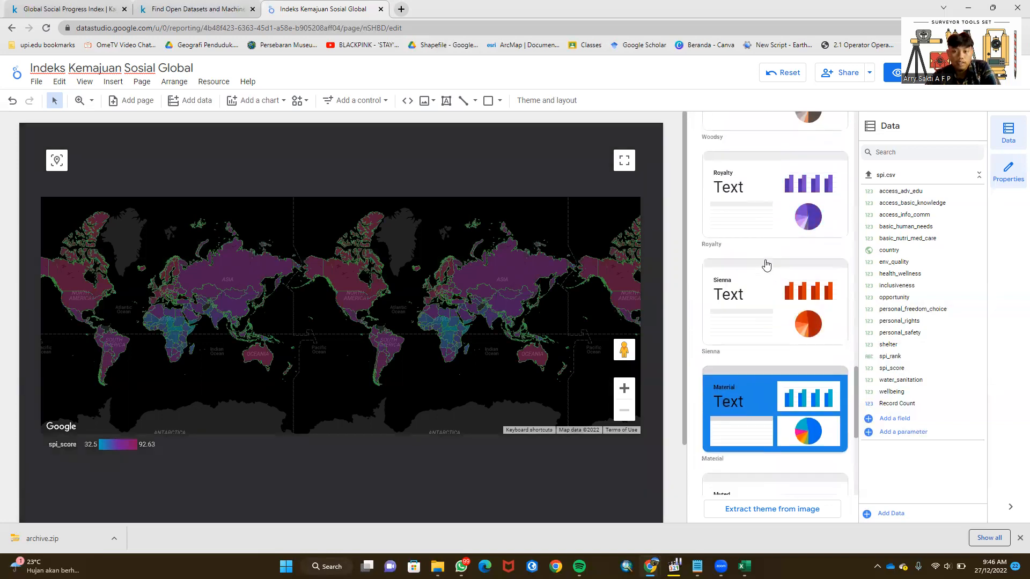
pyautogui.scroll(3, 751, 317)
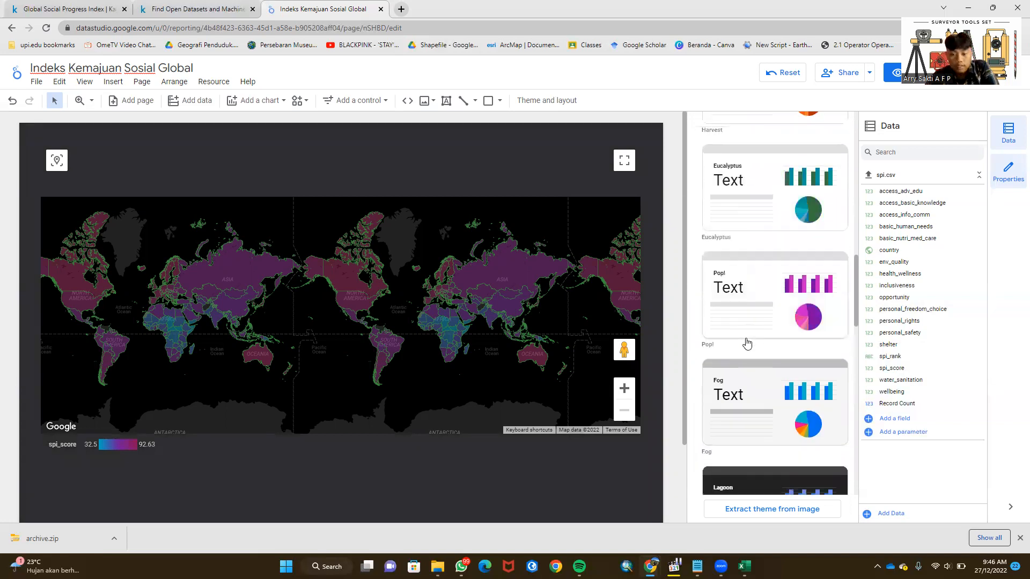
pyautogui.scroll(-4, 743, 338)
pyautogui.click(742, 291)
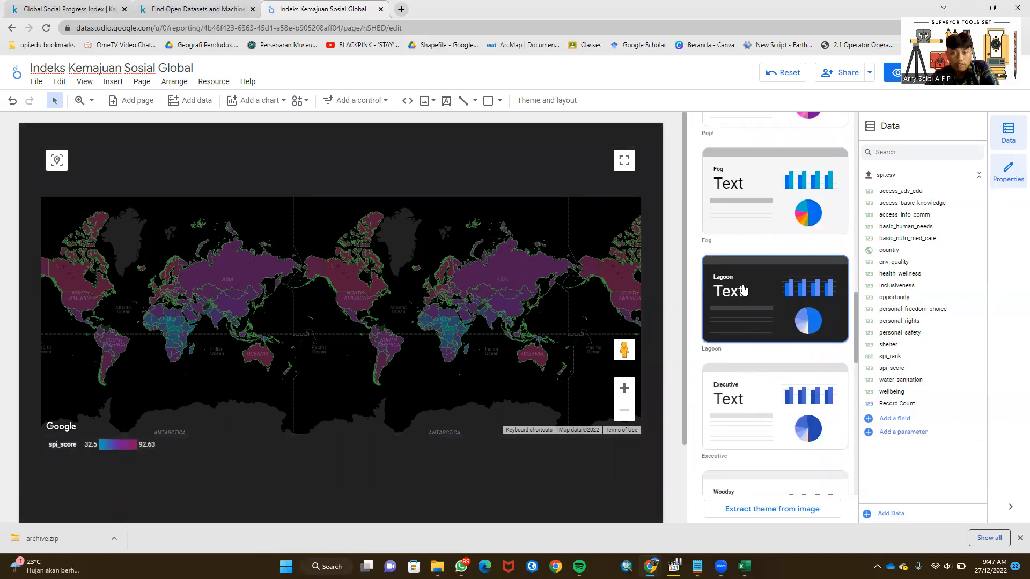
# Step: Try the Constellation theme again and the Edge theme on the report
pyautogui.scroll(10, 744, 290)
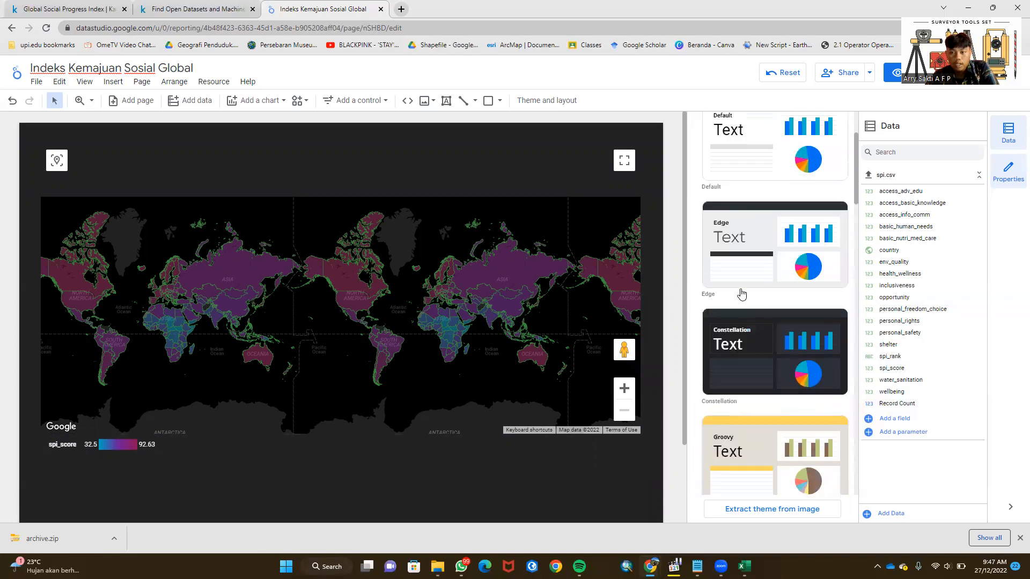
pyautogui.click(730, 341)
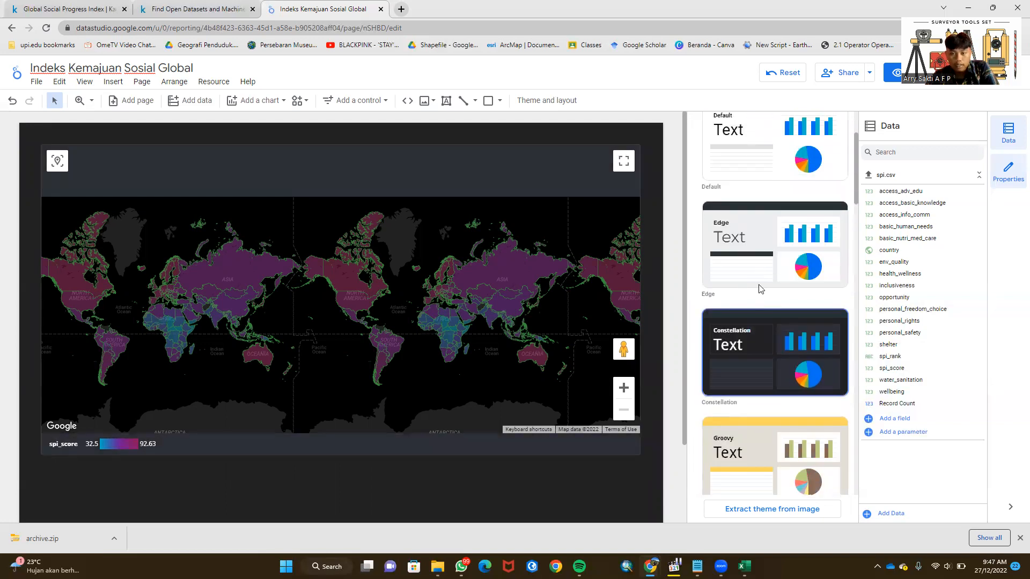
pyautogui.scroll(3, 761, 289)
pyautogui.click(757, 366)
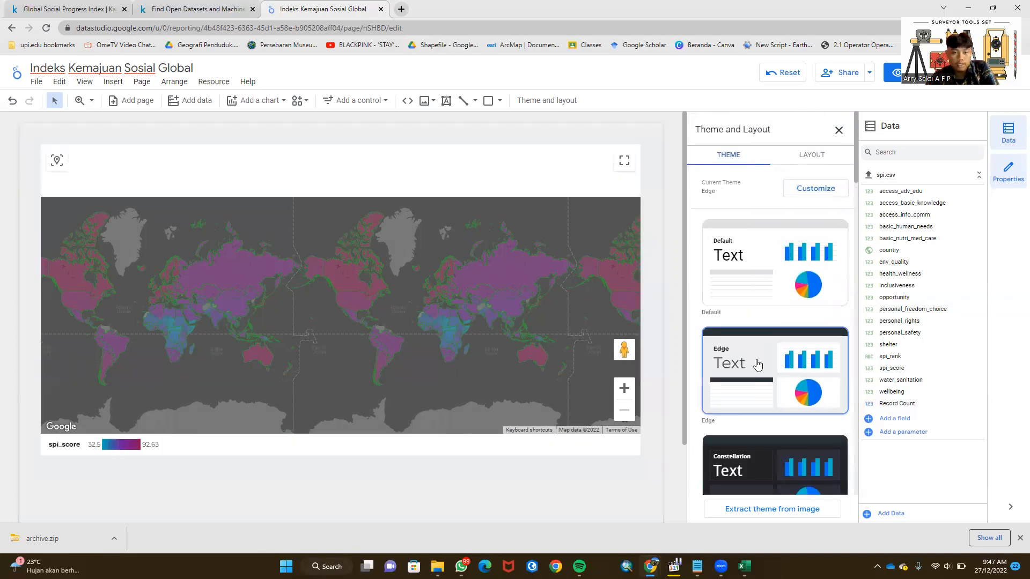
# Step: Apply the Lagoon theme to the report
pyautogui.scroll(-10, 757, 366)
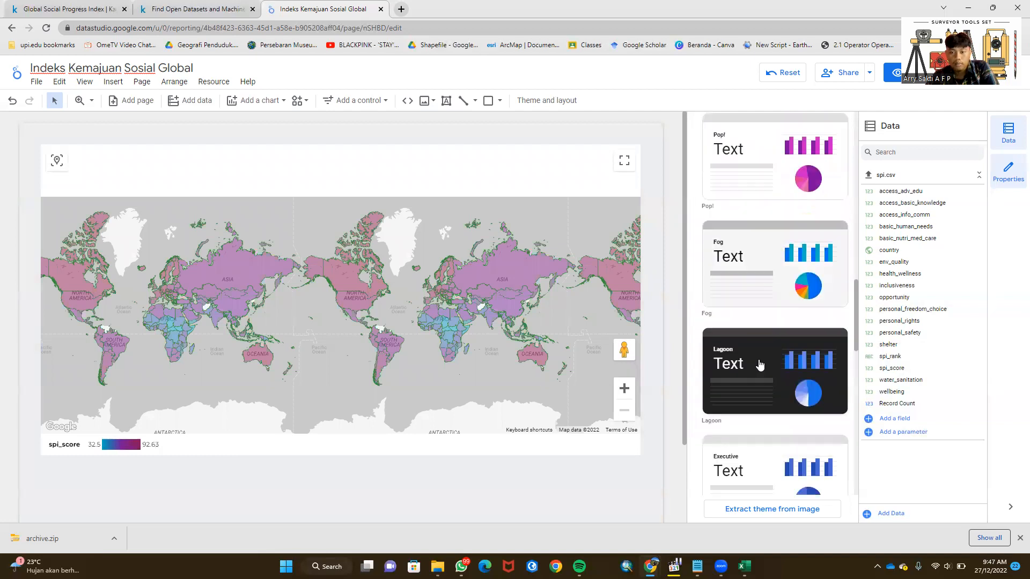
pyautogui.click(759, 365)
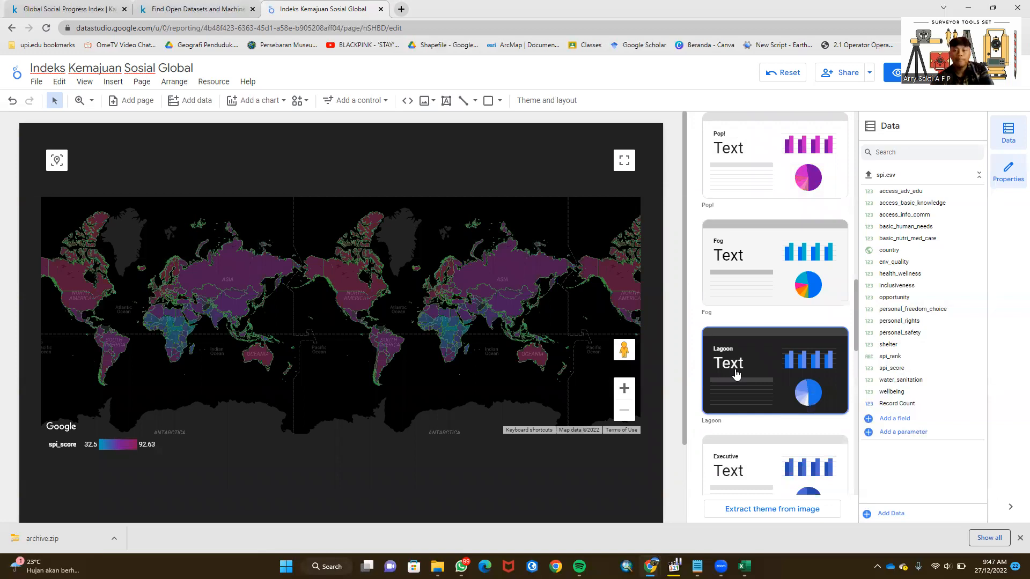
pyautogui.scroll(-8, 727, 317)
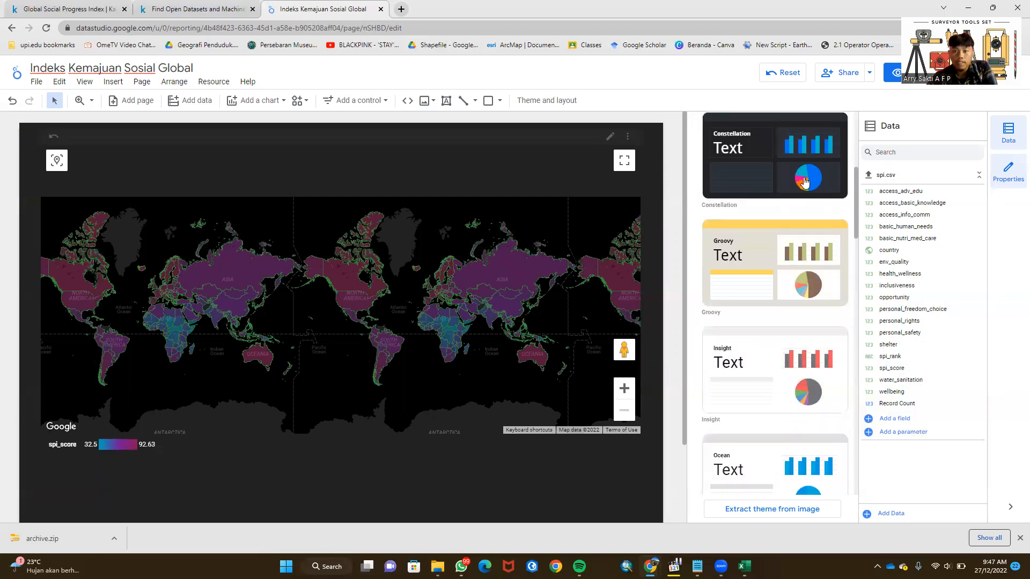
# Step: Review the report's layout settings, including view mode, canvas size and grid settings, and close them
pyautogui.scroll(10, 757, 182)
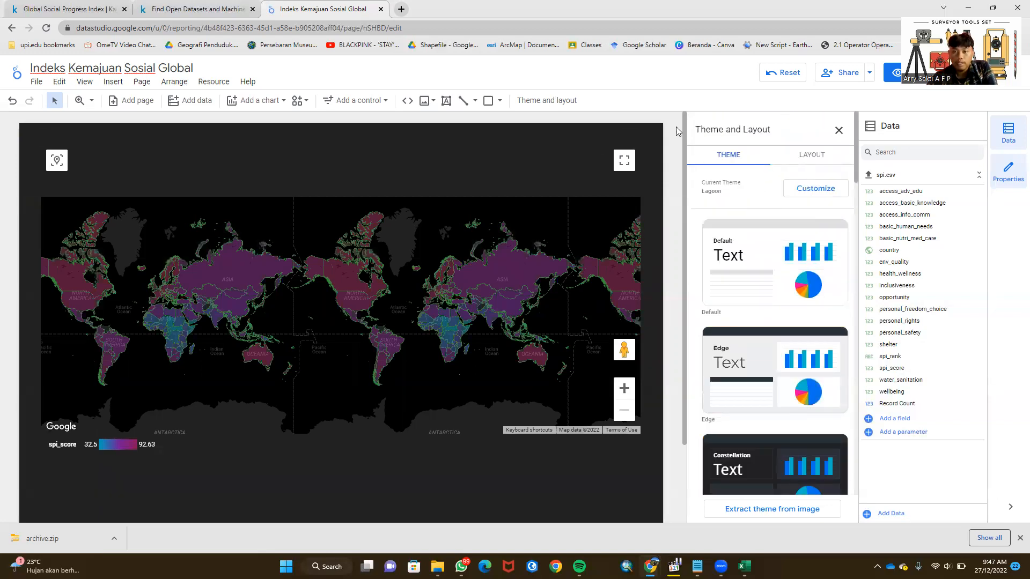
pyautogui.click(815, 157)
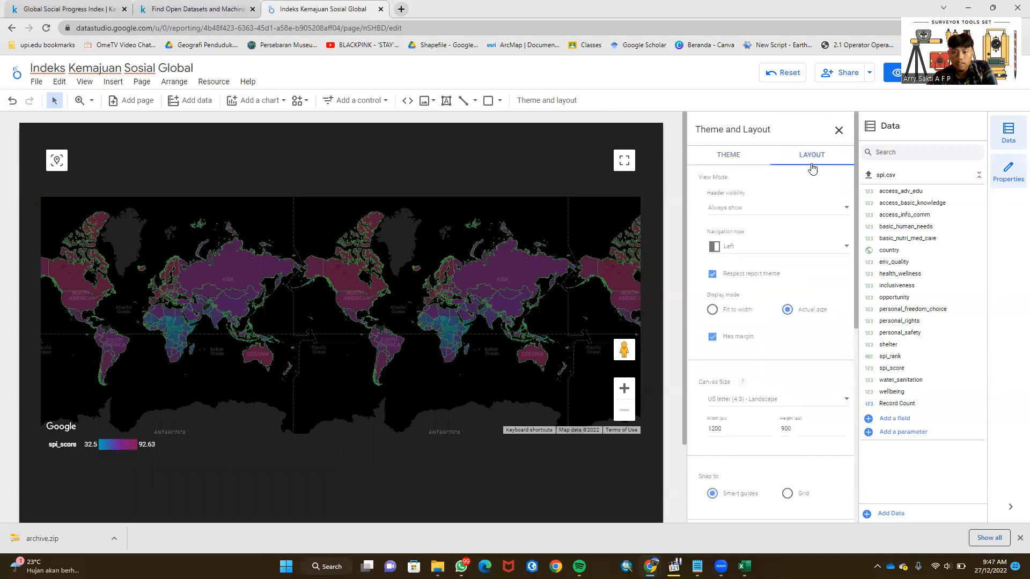
pyautogui.scroll(-5, 746, 270)
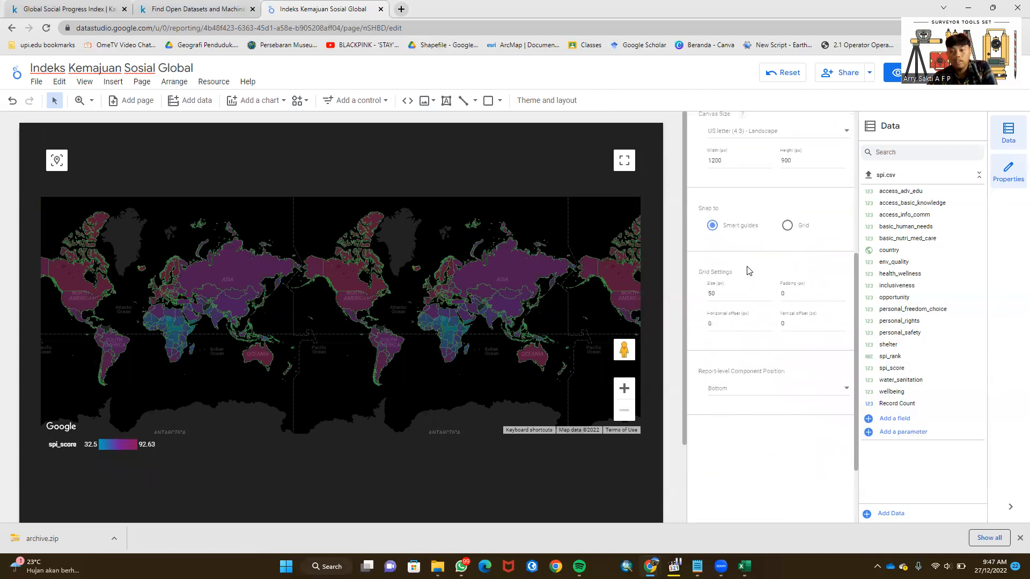
pyautogui.scroll(6, 749, 271)
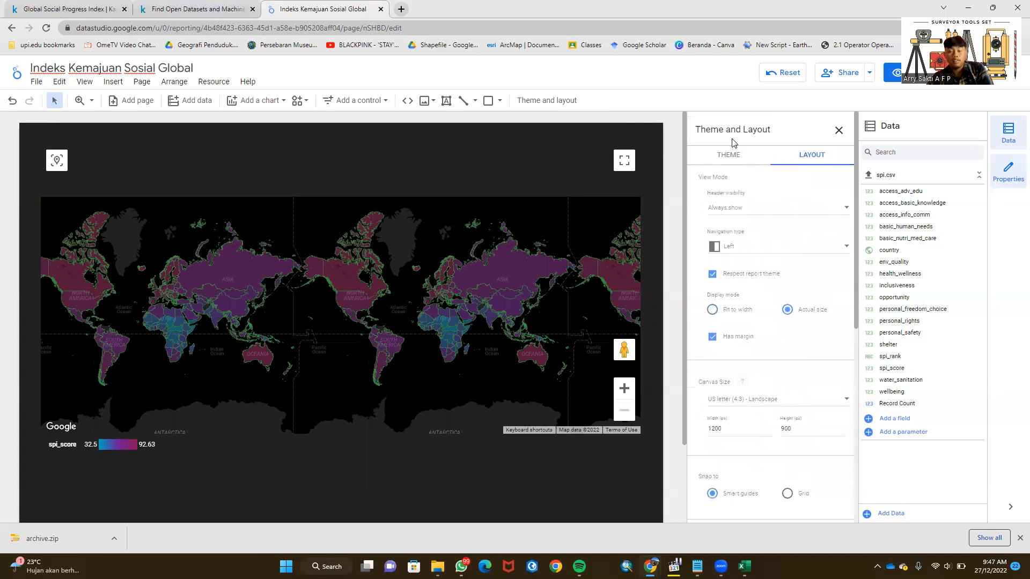
pyautogui.click(565, 100)
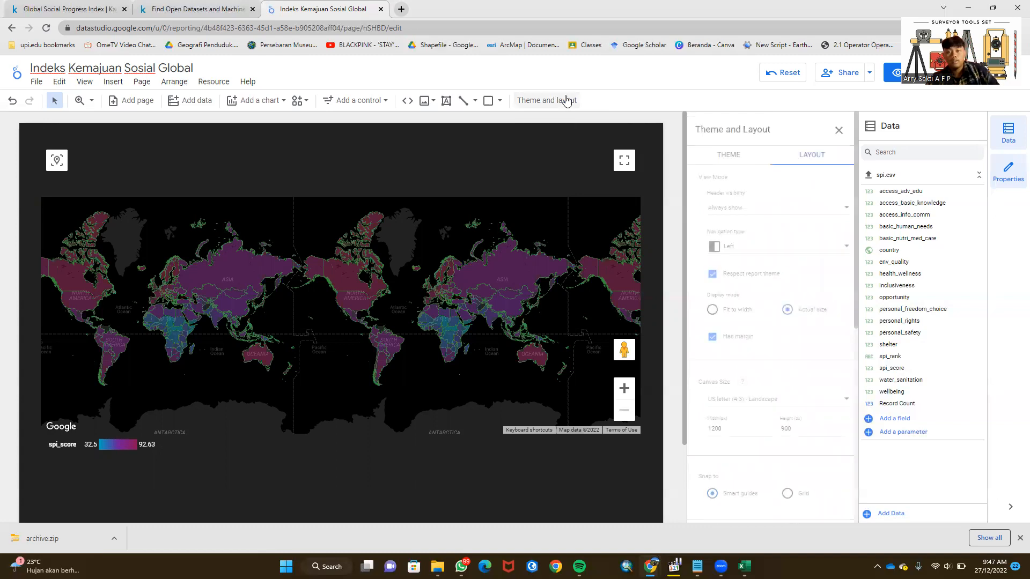
# Step: Try the Satellite background on the map chart and return it to the Map background
pyautogui.click(497, 254)
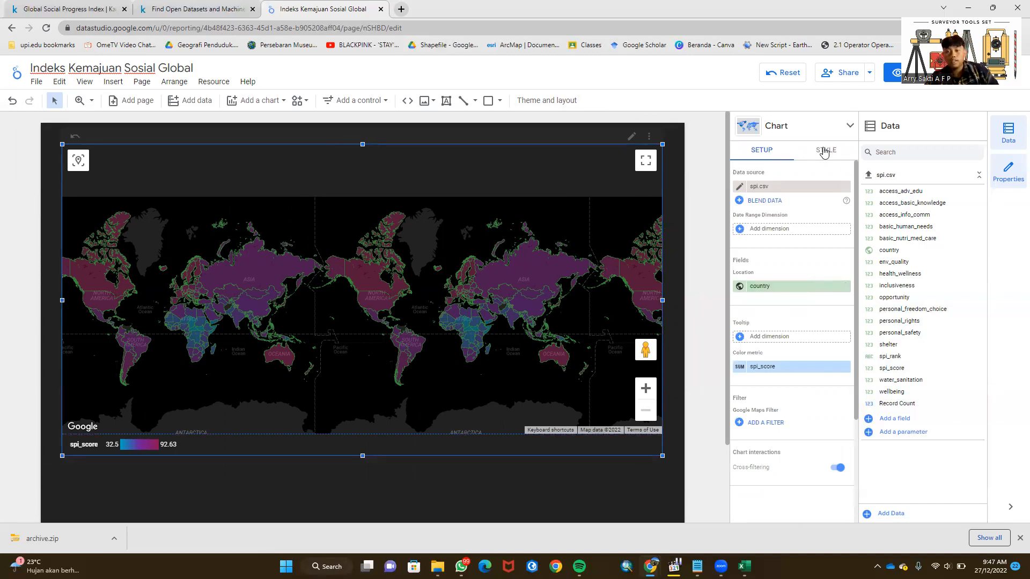
pyautogui.click(825, 152)
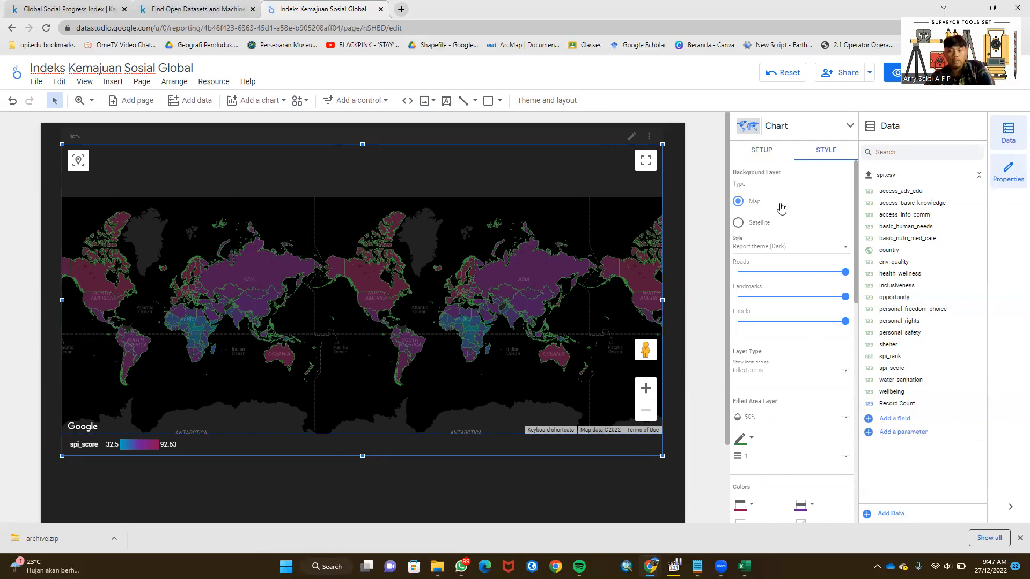
pyautogui.click(743, 228)
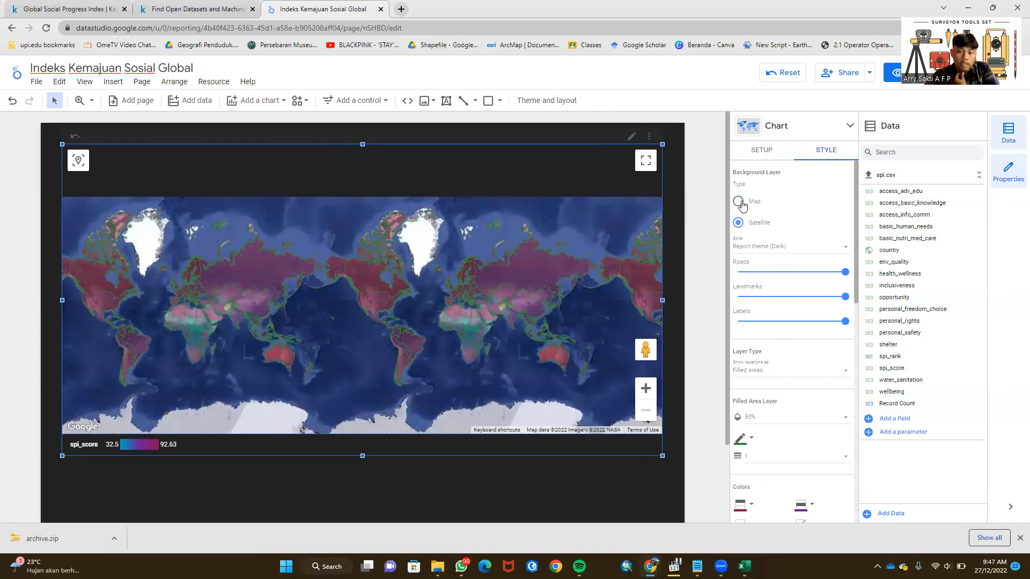
pyautogui.click(741, 202)
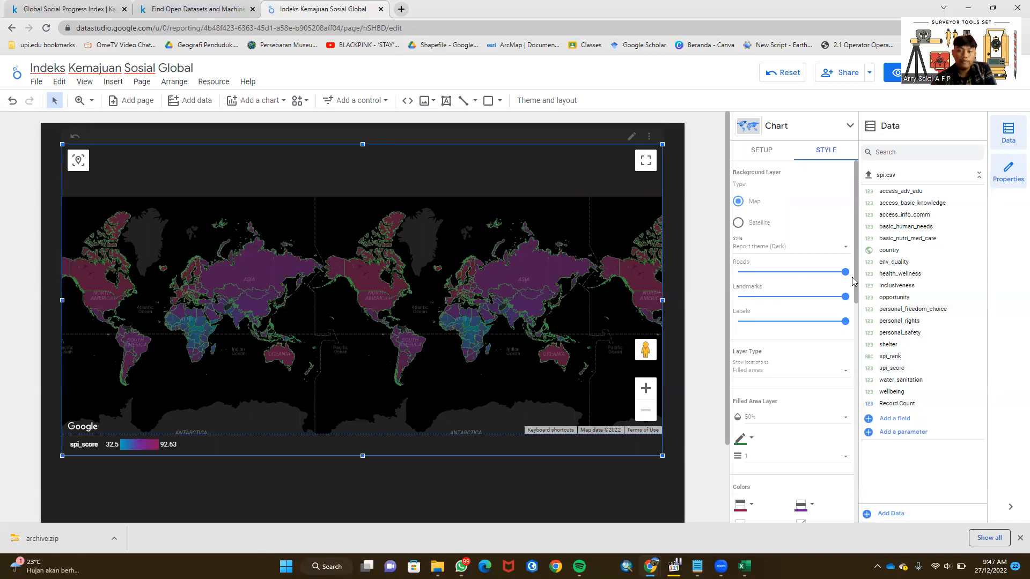
pyautogui.moveTo(627, 276)
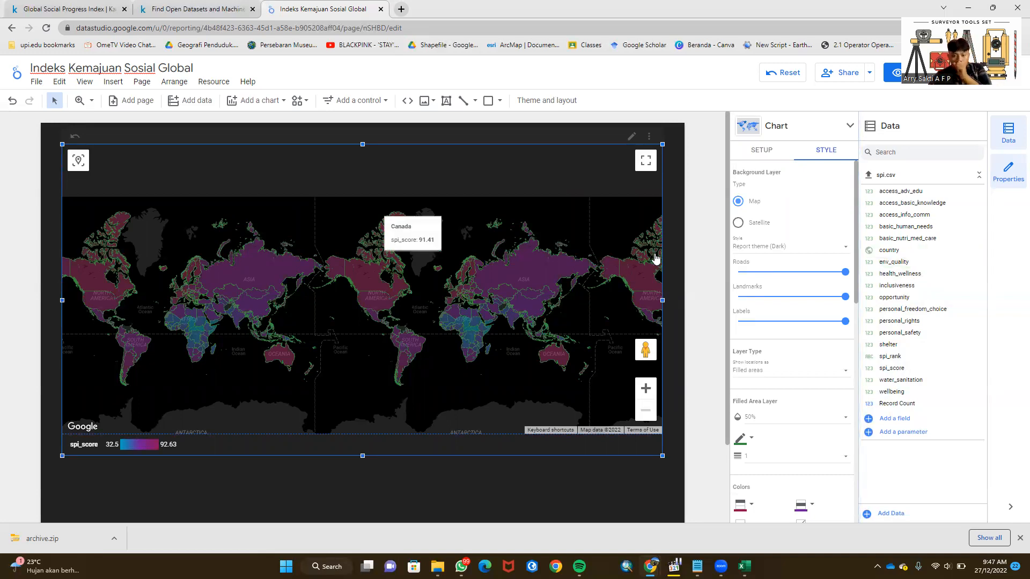
pyautogui.click(676, 161)
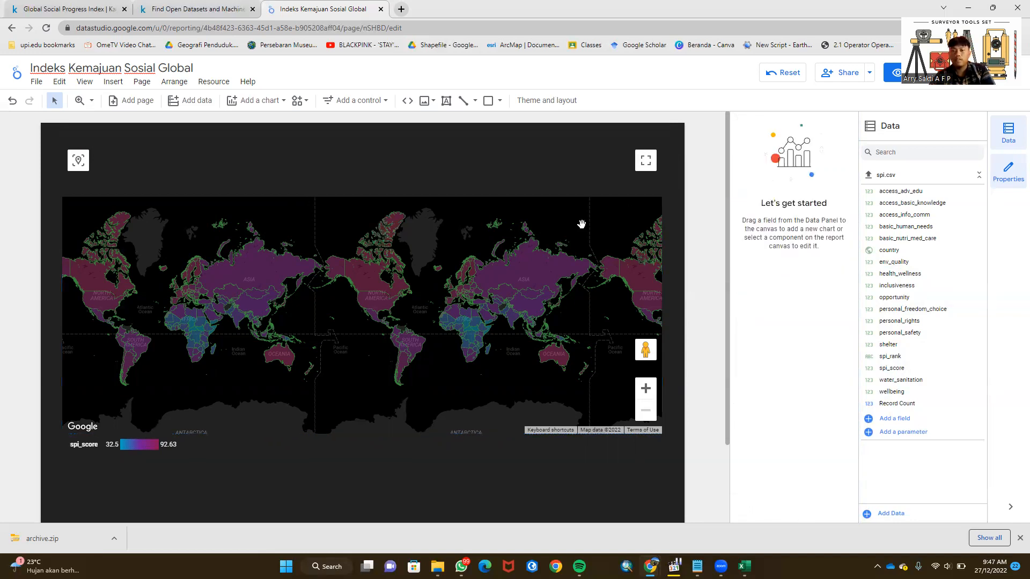
# Step: Preview the report in view mode and examine spi_score across Southeast Asia, Indonesia and Australia on the map
pyautogui.moveTo(568, 263)
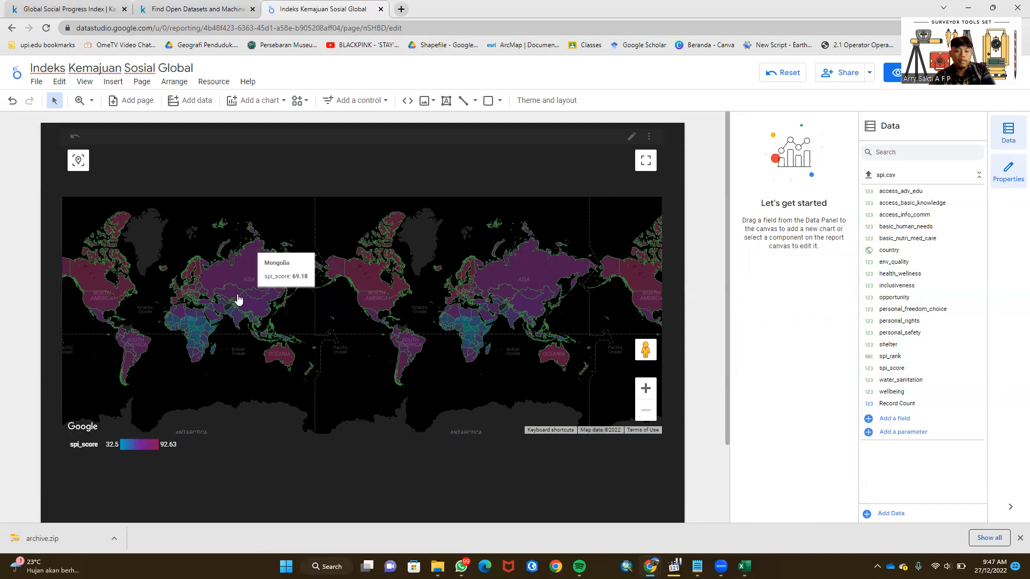
pyautogui.scroll(-2, 726, 425)
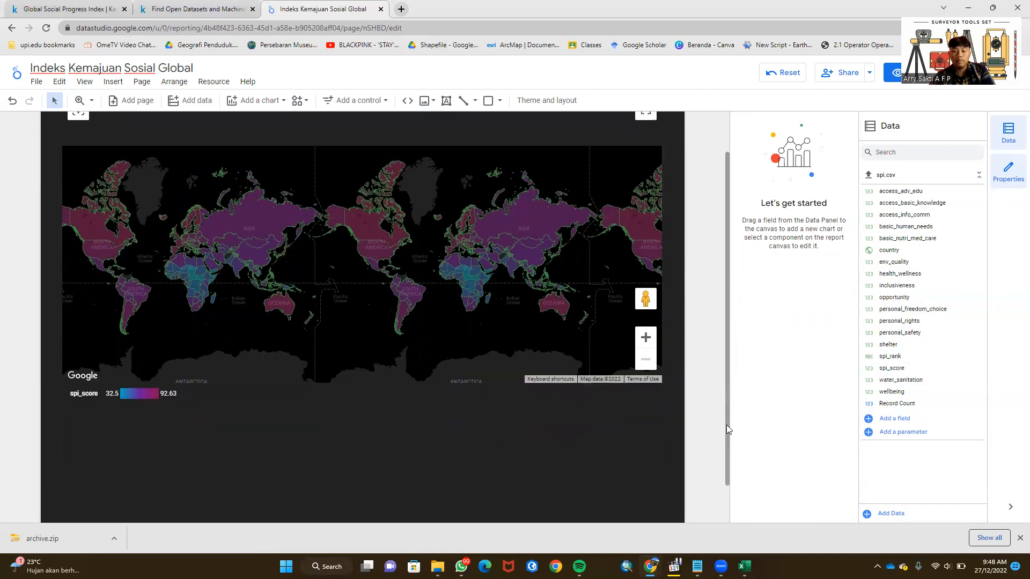
pyautogui.scroll(2, 631, 427)
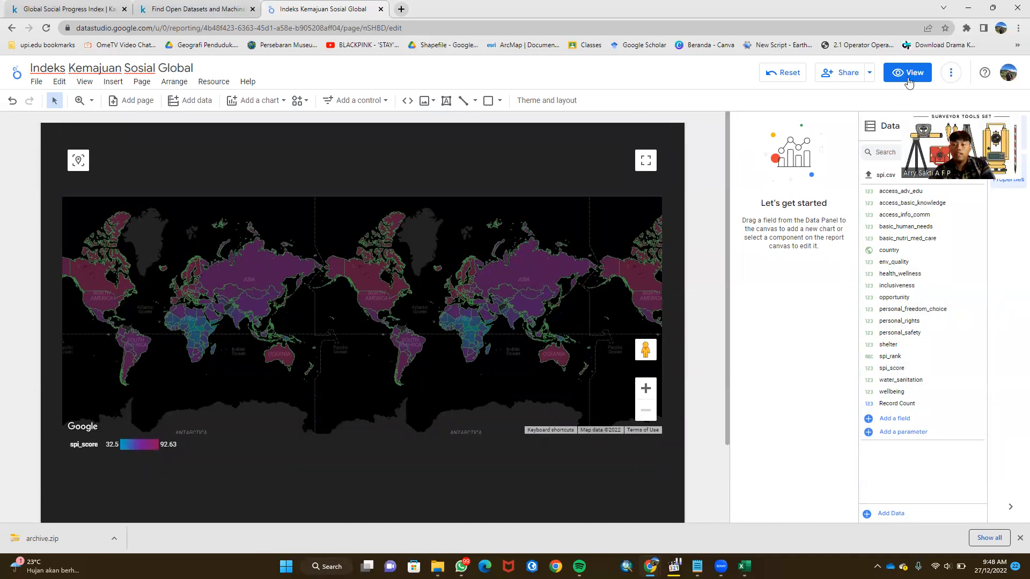
pyautogui.click(909, 81)
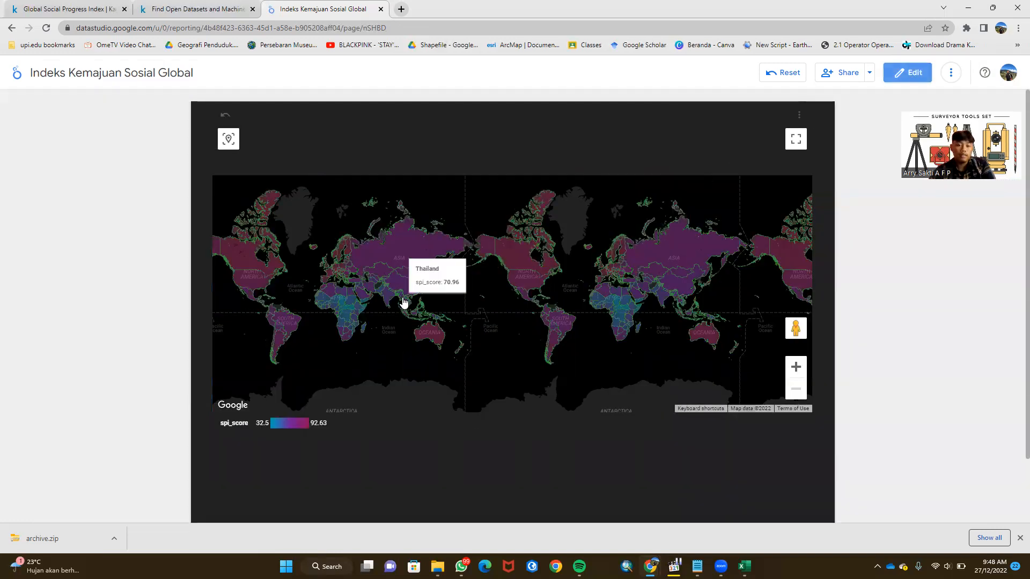
pyautogui.scroll(1, 404, 303)
pyautogui.scroll(3, 404, 304)
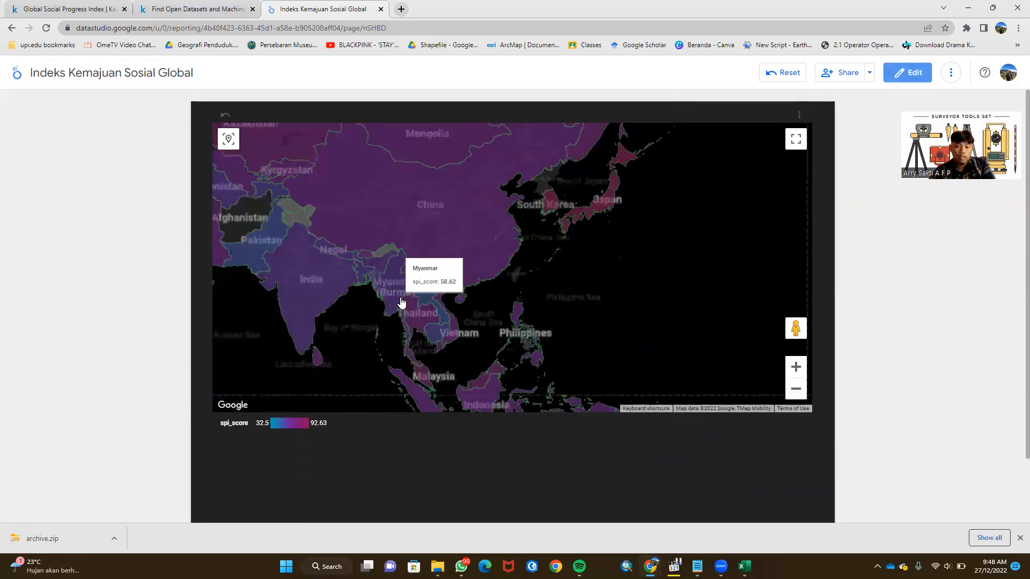
pyautogui.moveTo(567, 322); pyautogui.dragTo(406, 210)
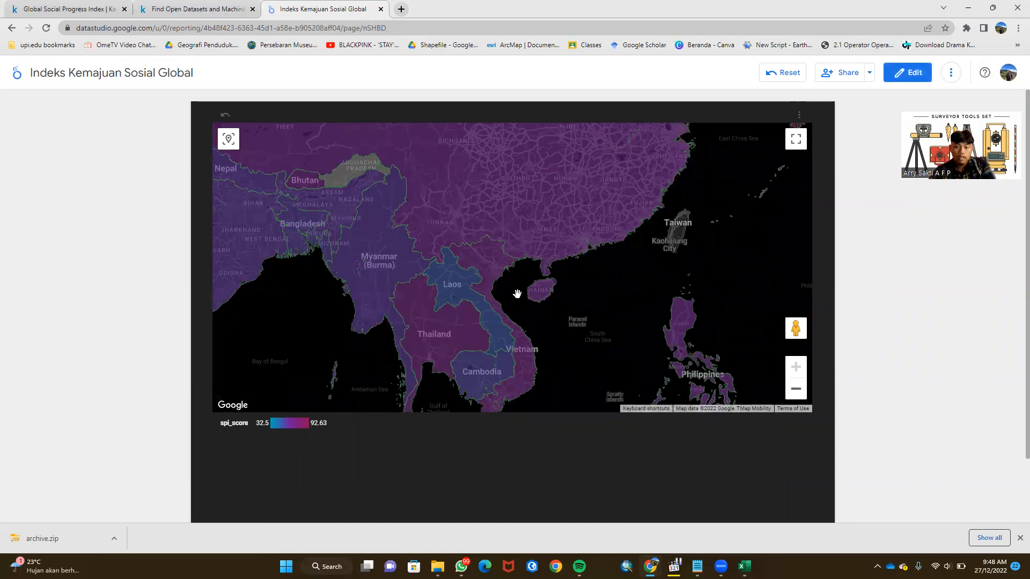
pyautogui.moveTo(518, 295); pyautogui.dragTo(519, 177)
pyautogui.scroll(-1, 528, 286)
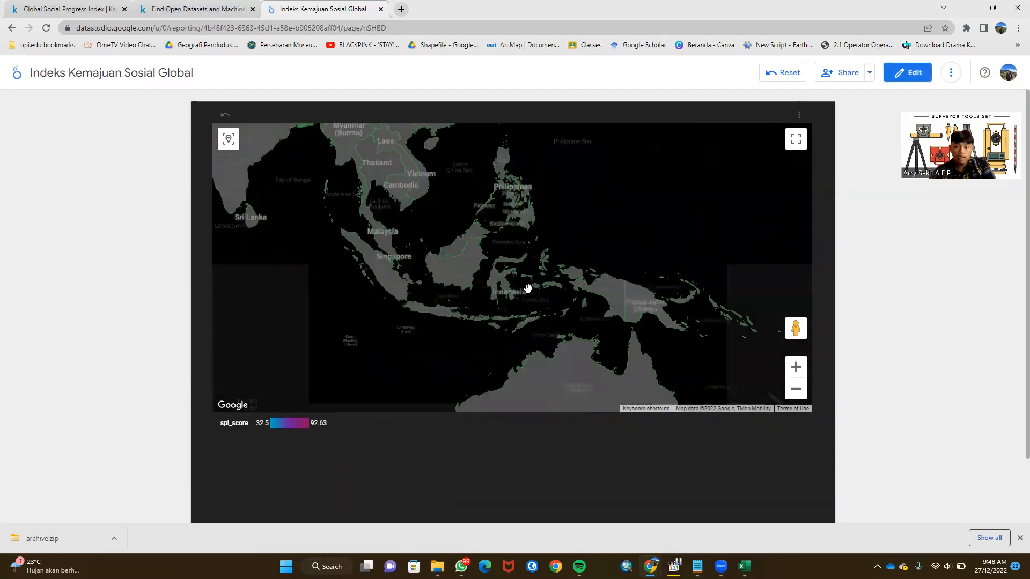
pyautogui.moveTo(465, 201)
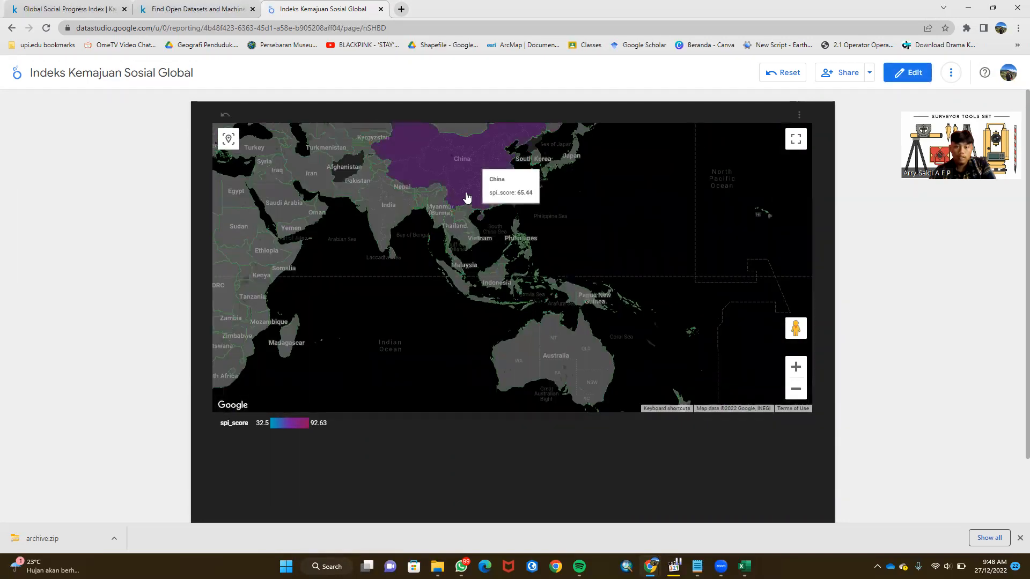
pyautogui.scroll(1, 522, 319)
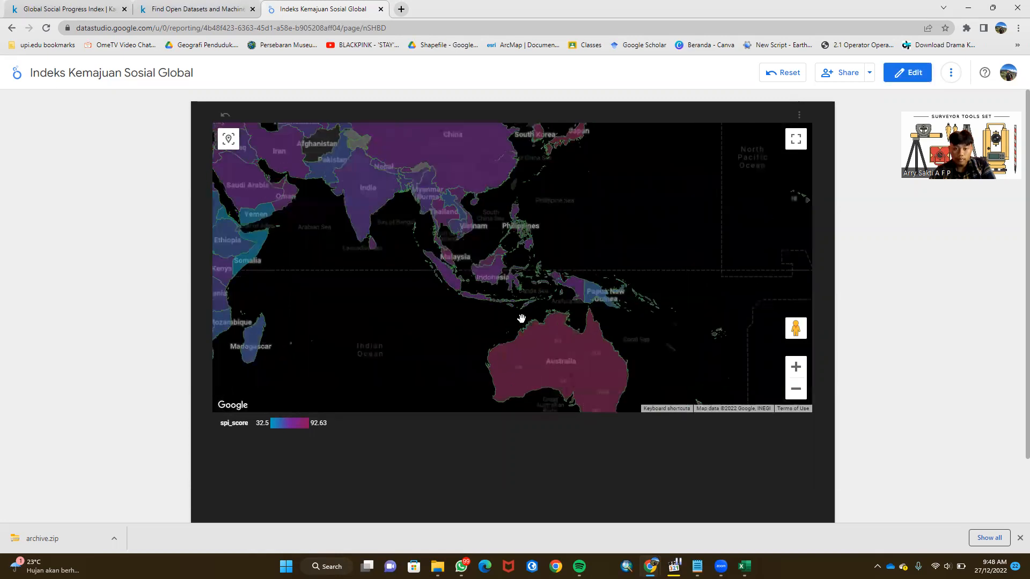
pyautogui.scroll(2, 521, 319)
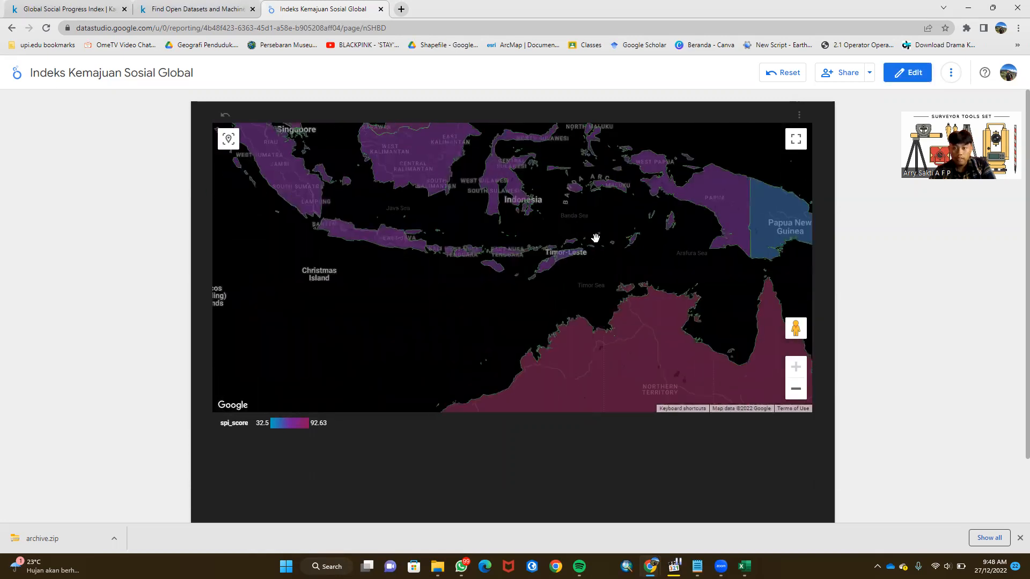
pyautogui.scroll(-4, 597, 239)
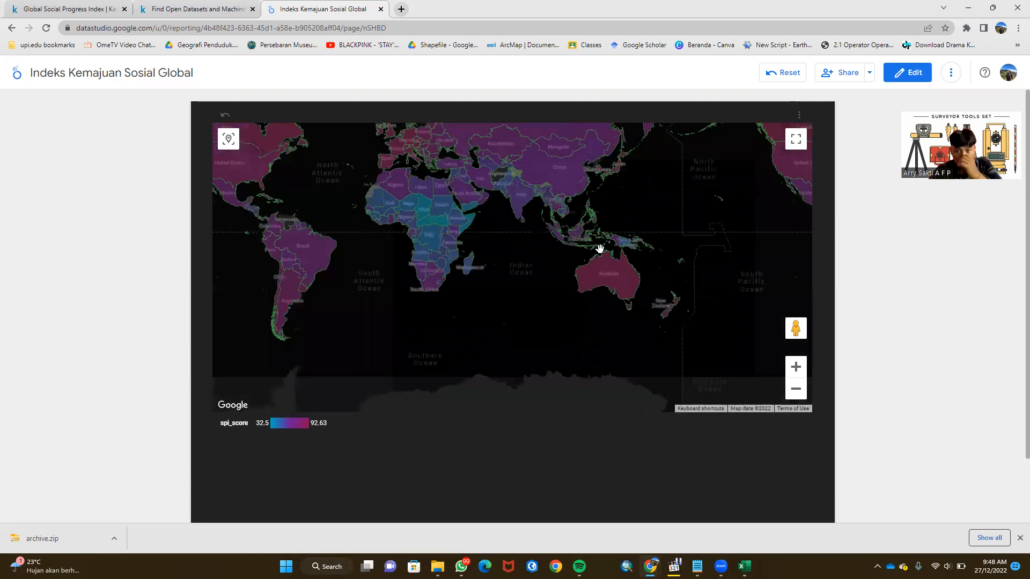
# Step: Examine spi_score for Russia and the rest of the world on the previewed map and return to edit mode
pyautogui.moveTo(635, 223); pyautogui.dragTo(496, 410)
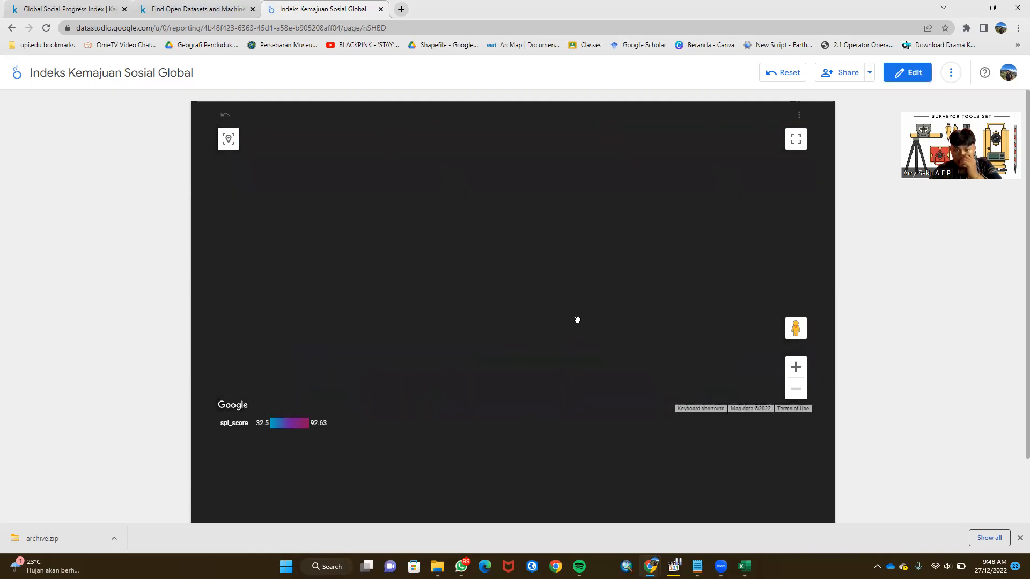
pyautogui.moveTo(575, 334); pyautogui.dragTo(454, 278)
pyautogui.scroll(1, 450, 246)
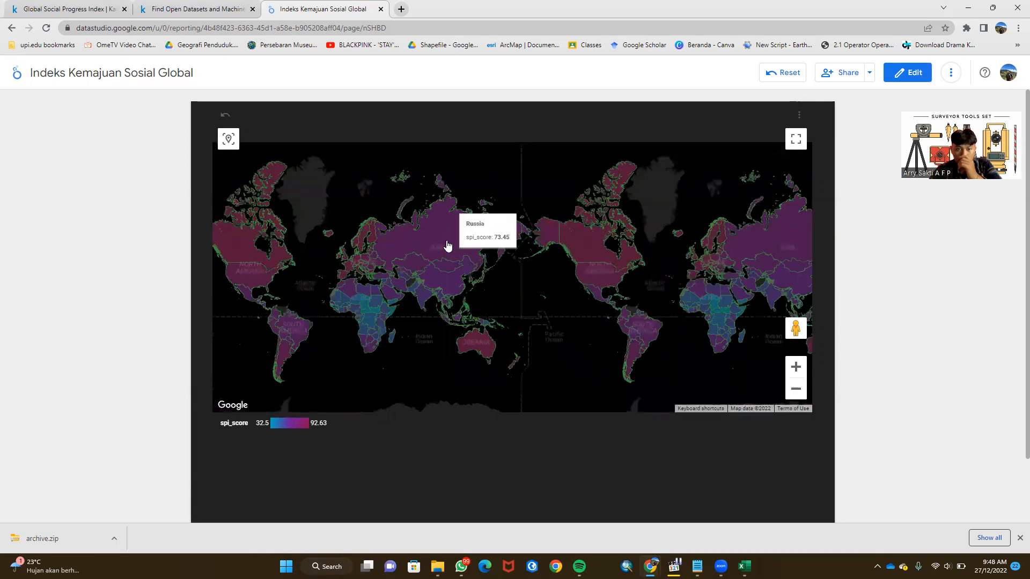
pyautogui.scroll(2, 448, 246)
pyautogui.scroll(-1, 448, 246)
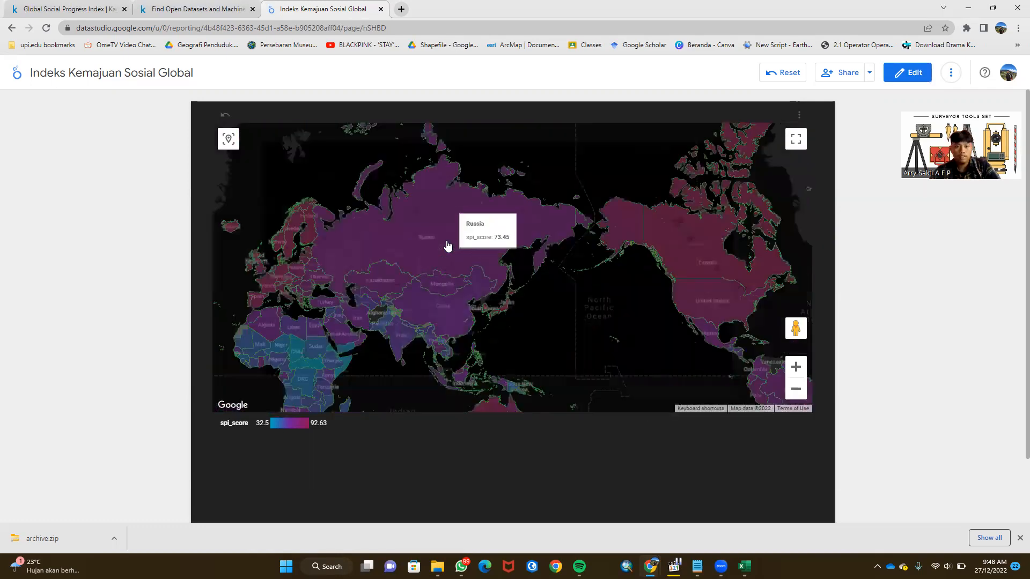
pyautogui.scroll(-2, 448, 246)
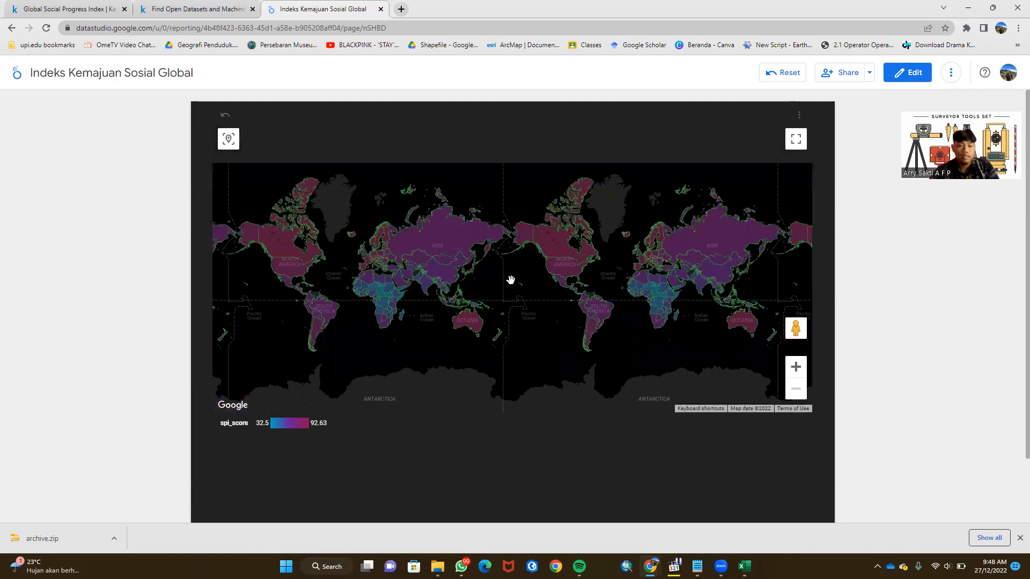
pyautogui.scroll(1, 510, 280)
pyautogui.scroll(-1, 511, 279)
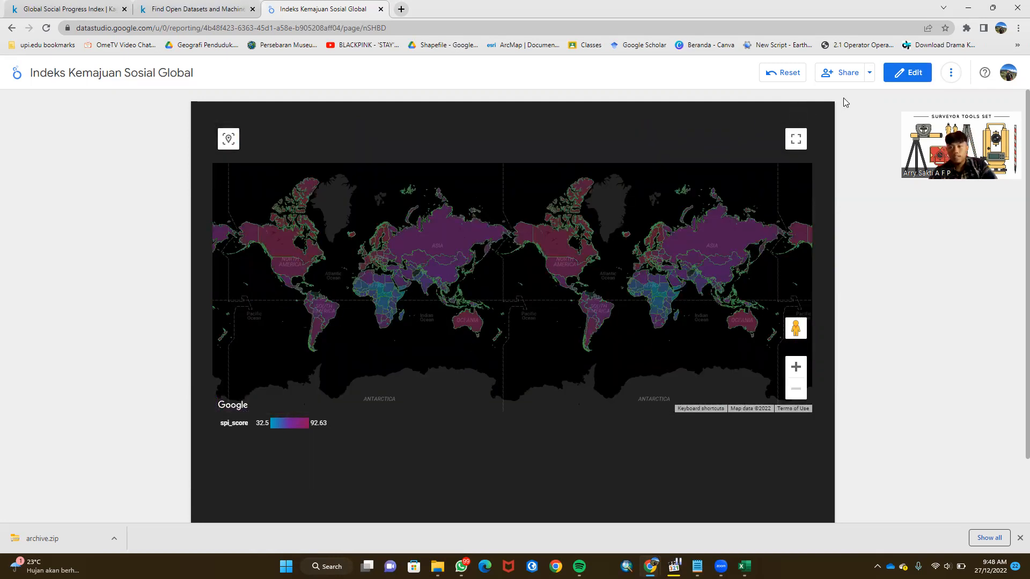
pyautogui.click(906, 74)
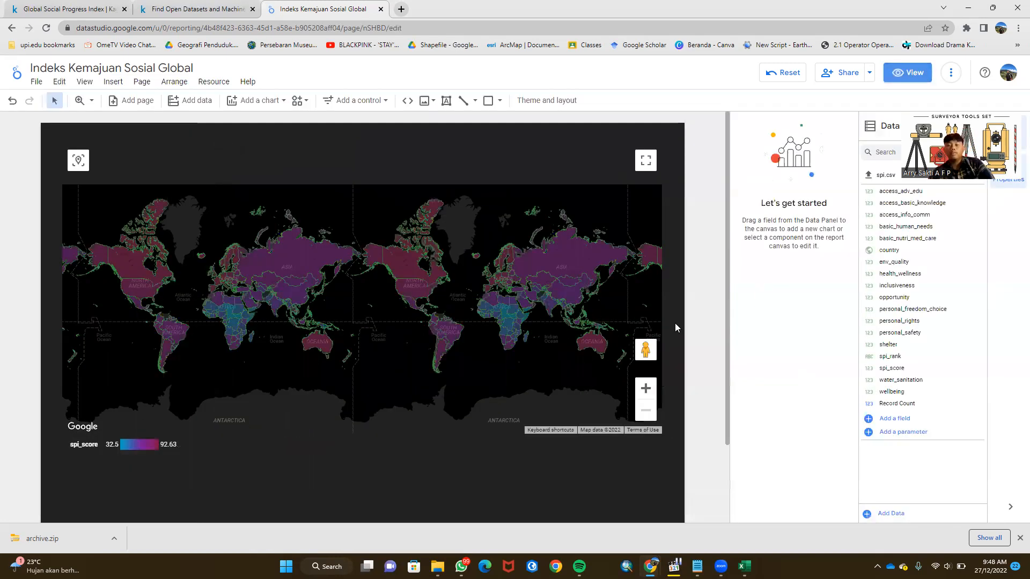
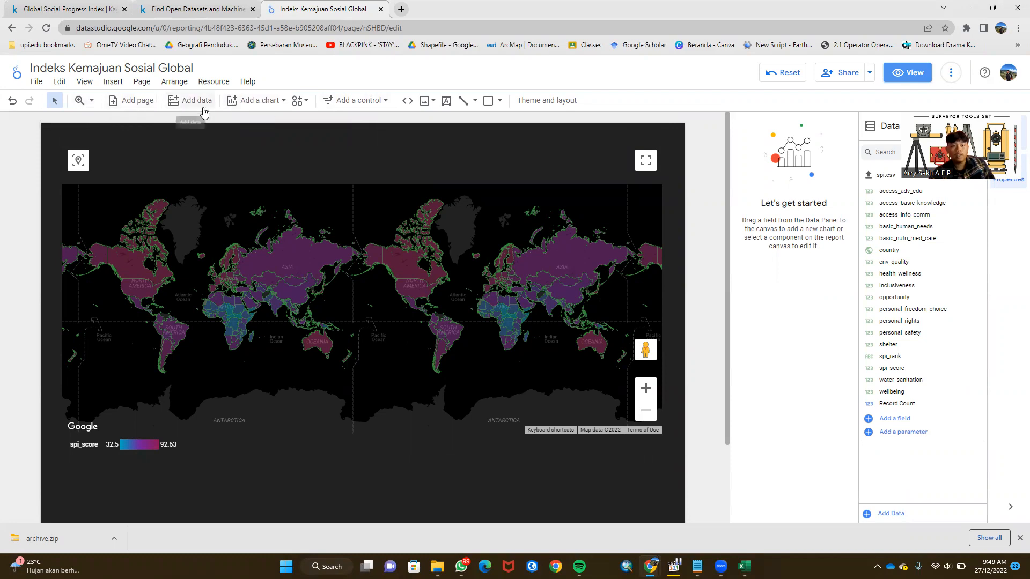
# Step: Look over the whole report page and recentre the map chart on the world's continents
pyautogui.scroll(-2, 704, 455)
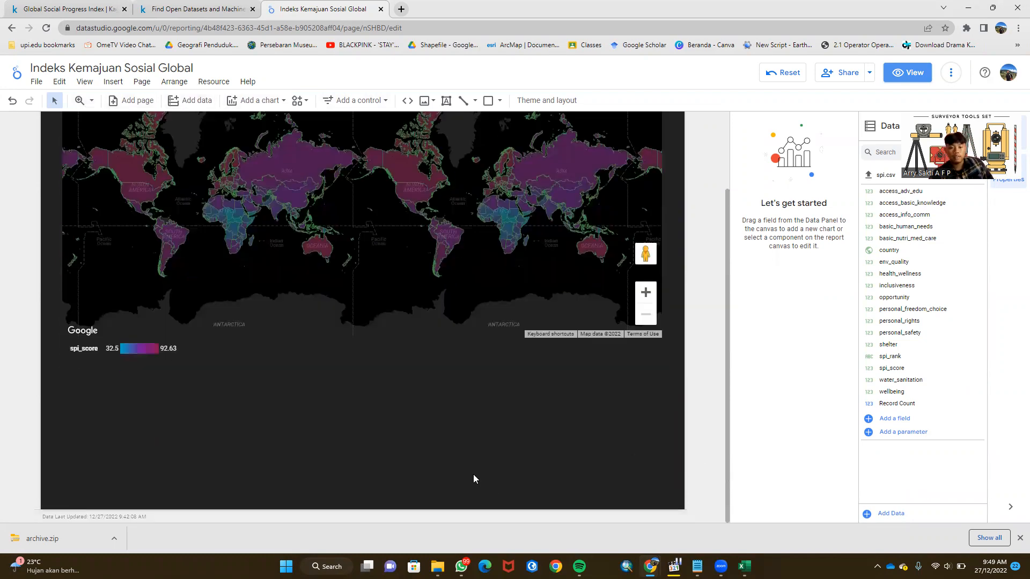
pyautogui.scroll(2, 473, 478)
pyautogui.scroll(3, 265, 224)
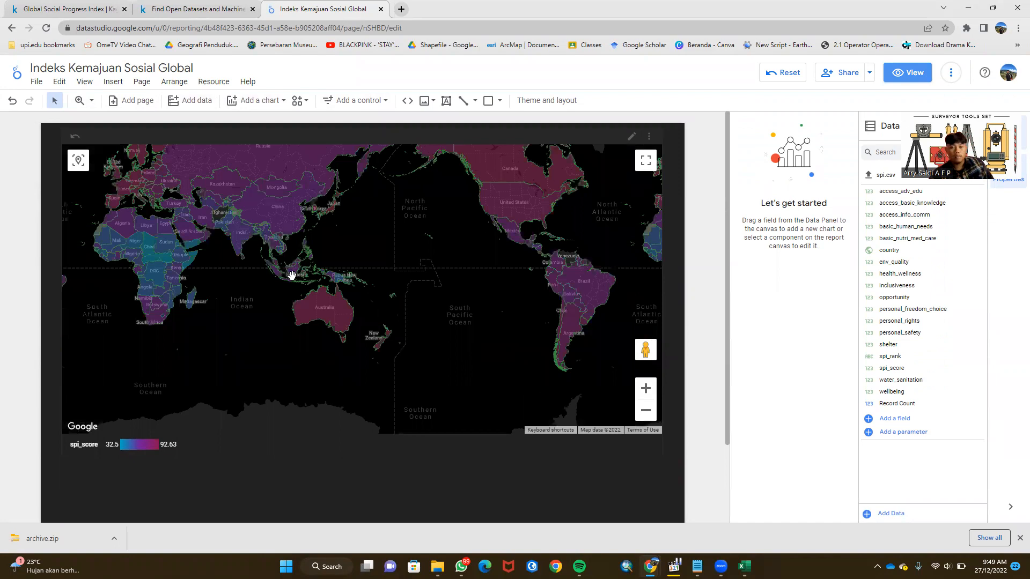
pyautogui.scroll(-3, 291, 276)
pyautogui.click(377, 342)
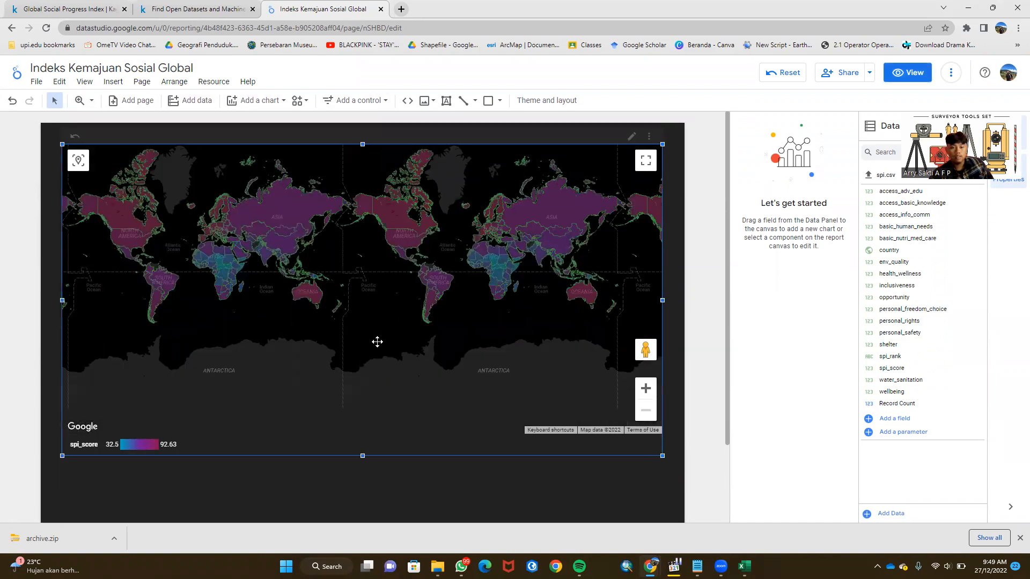
pyautogui.moveTo(377, 341); pyautogui.dragTo(409, 405)
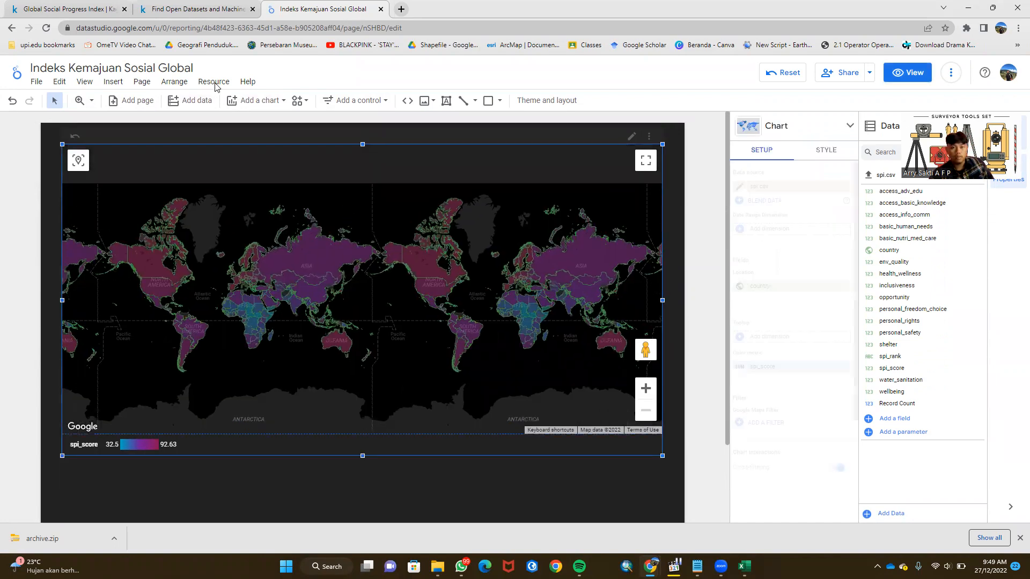
# Step: Add a second page to the report and place a stacked combo chart in its upper-left area
pyautogui.click(131, 100)
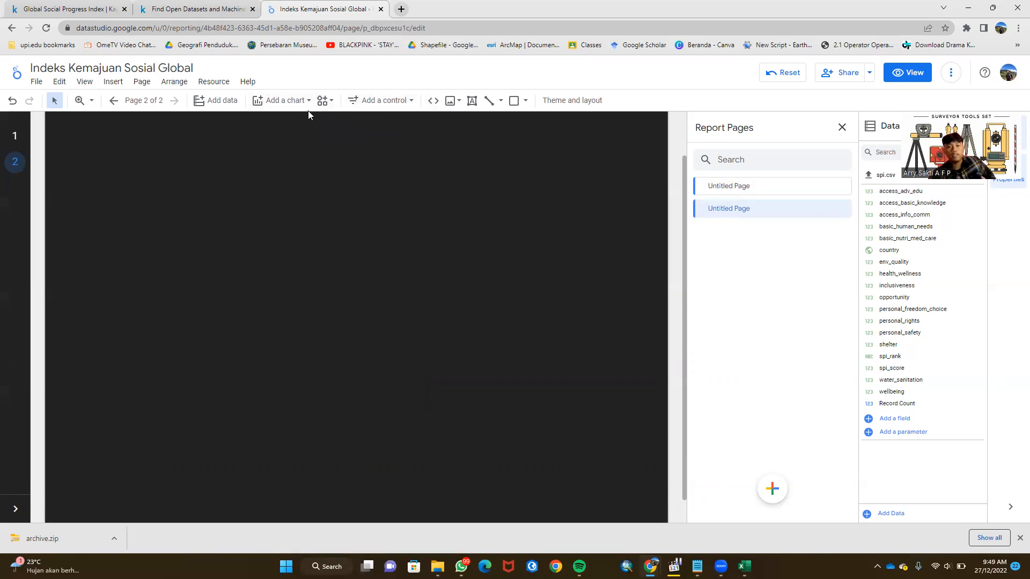
pyautogui.click(234, 102)
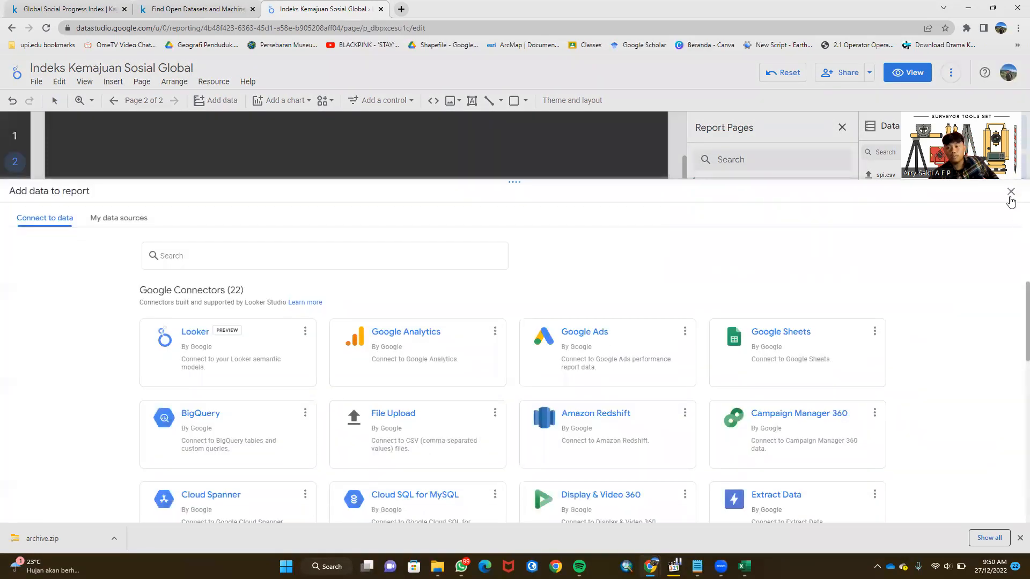
pyautogui.click(1012, 192)
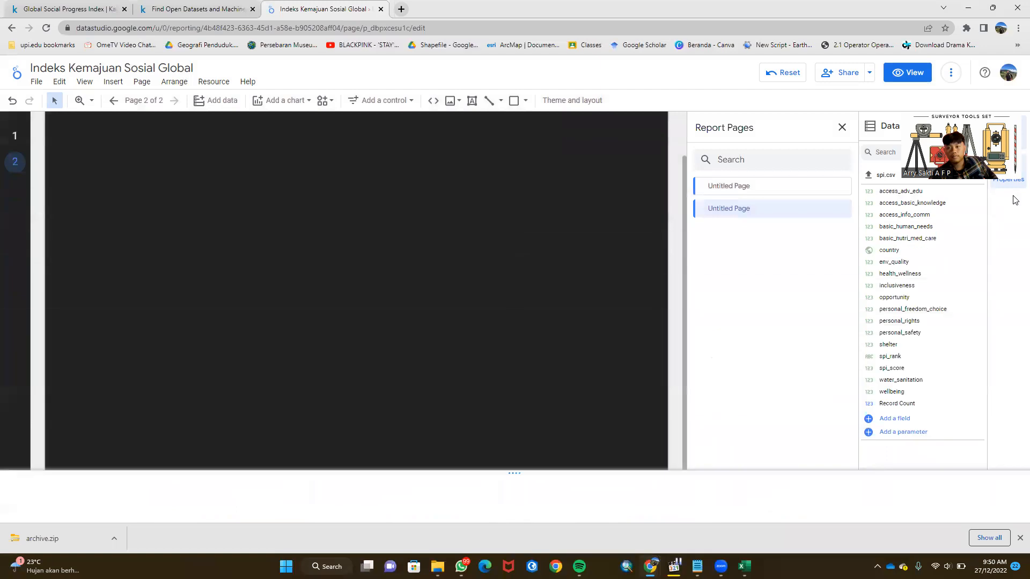
pyautogui.click(288, 103)
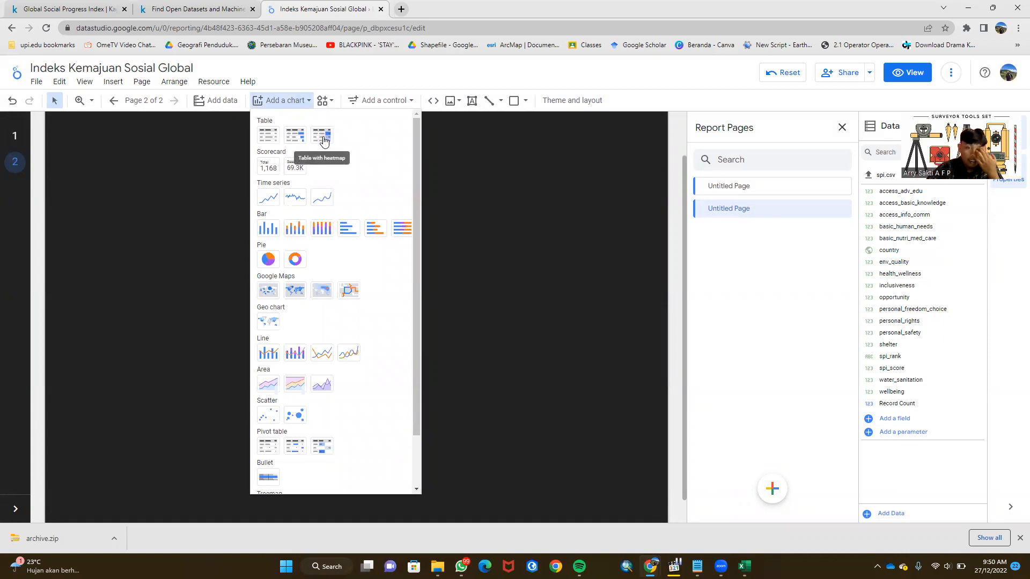
pyautogui.click(295, 355)
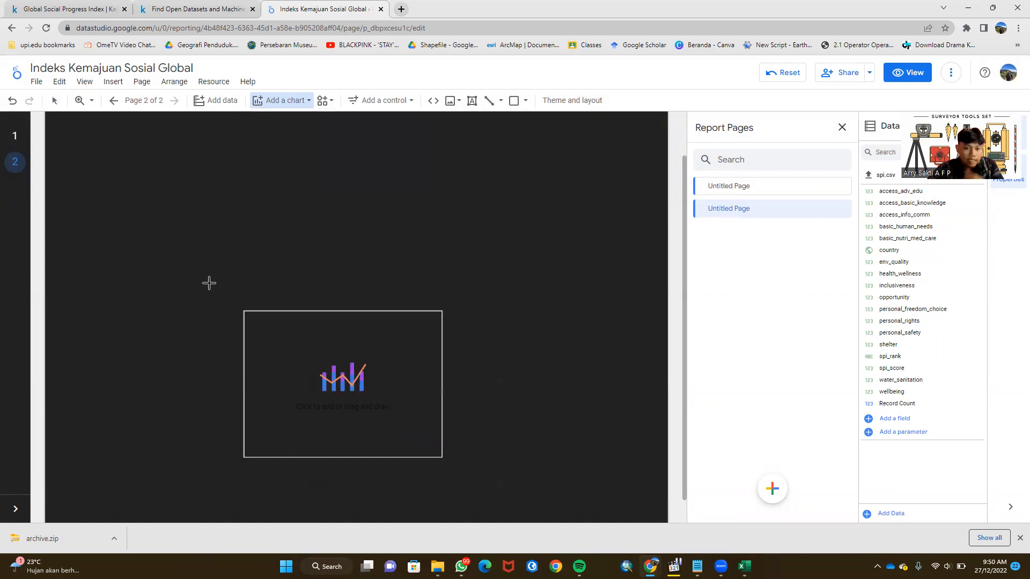
pyautogui.click(54, 124)
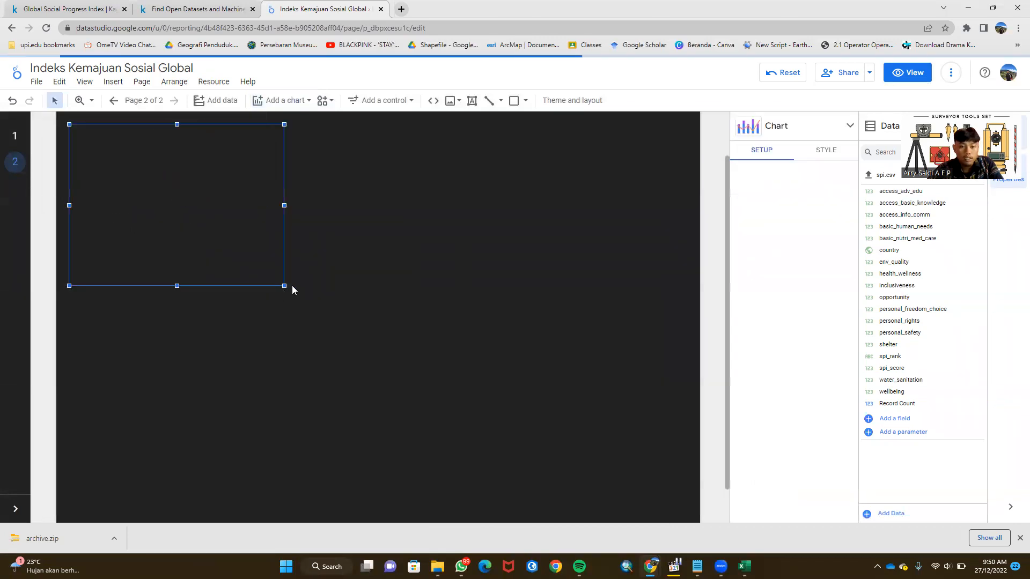
# Step: Resize the combo chart to span almost the full page width and centre it horizontally on the page
pyautogui.moveTo(282, 284); pyautogui.dragTo(419, 412)
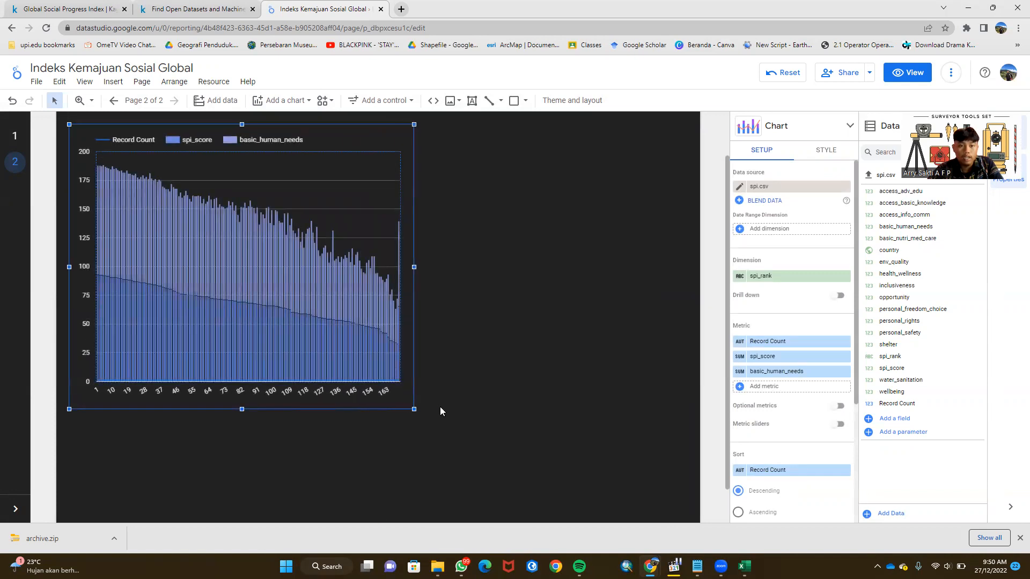
pyautogui.moveTo(412, 266); pyautogui.dragTo(428, 267)
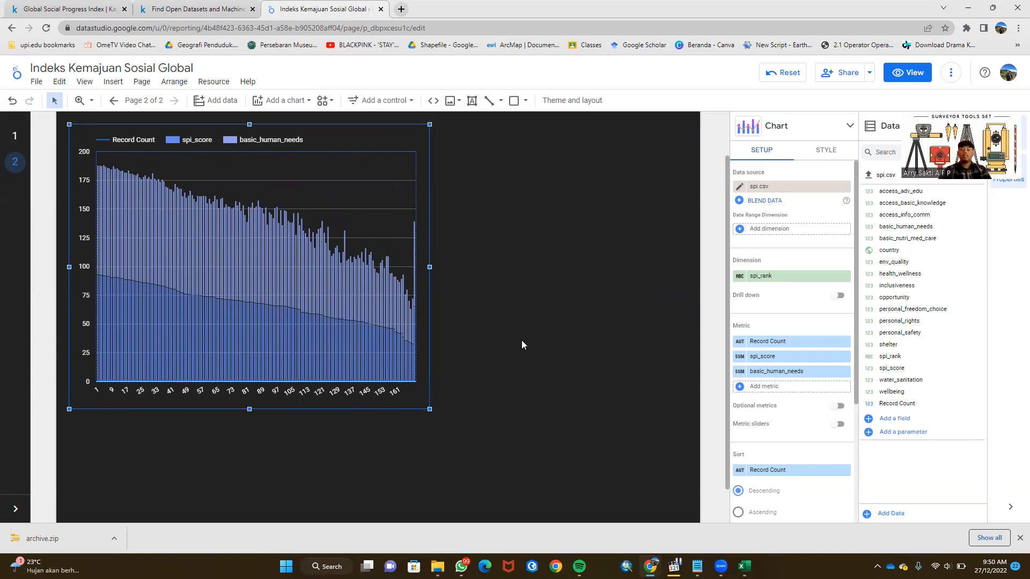
pyautogui.moveTo(429, 266); pyautogui.dragTo(402, 265)
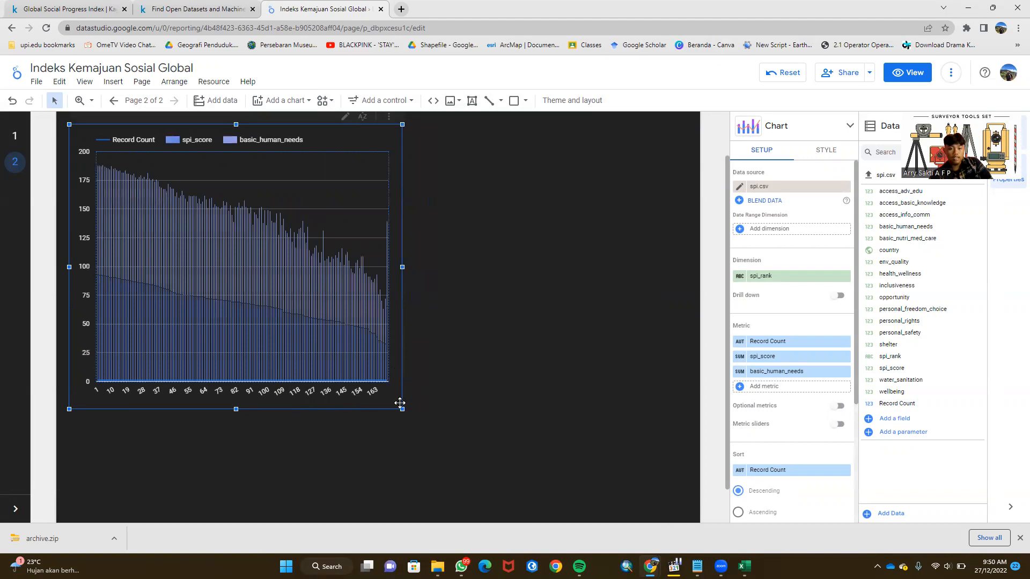
pyautogui.moveTo(401, 410); pyautogui.dragTo(375, 334)
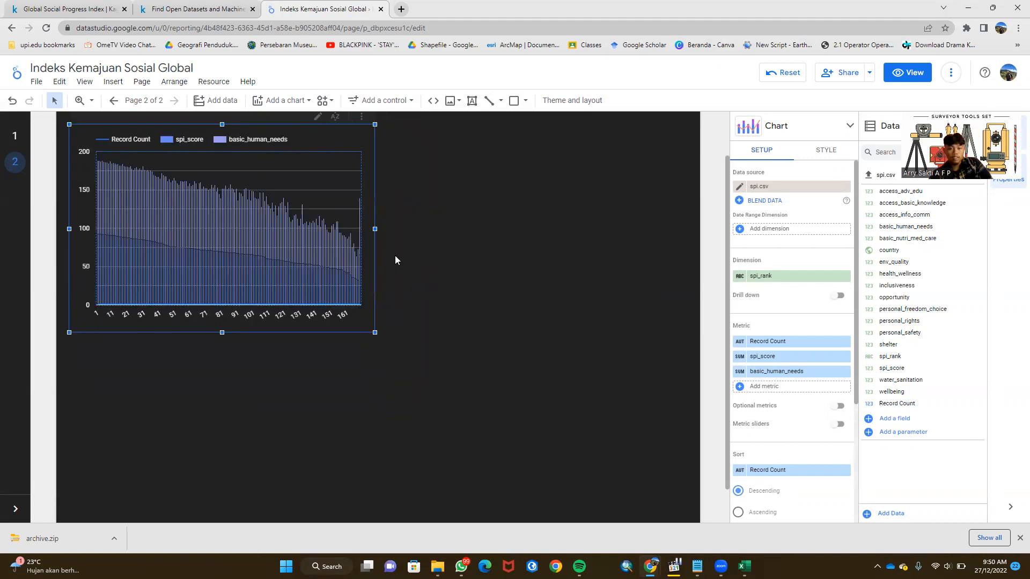
pyautogui.moveTo(377, 231); pyautogui.dragTo(675, 226)
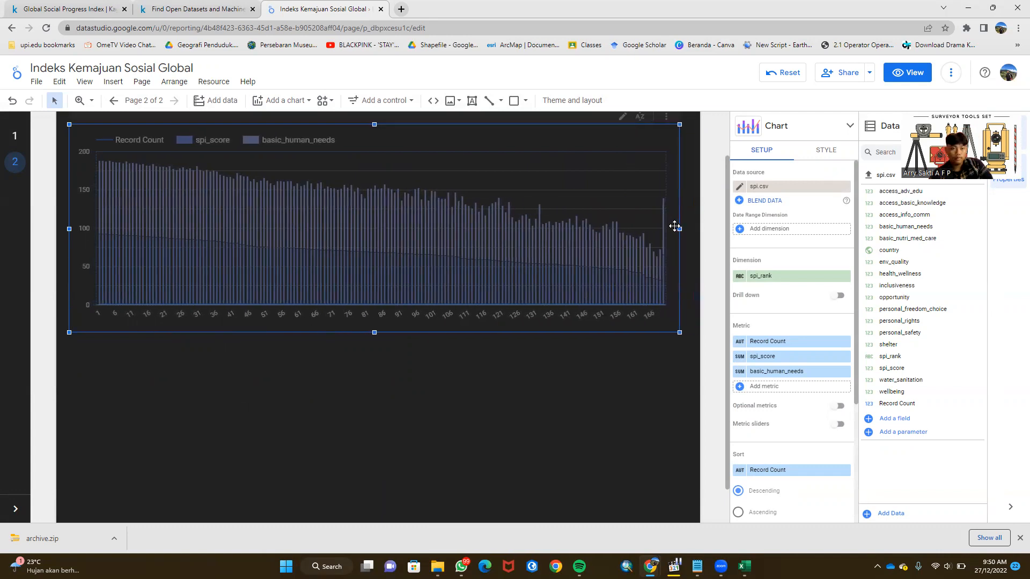
pyautogui.moveTo(452, 267); pyautogui.dragTo(452, 278)
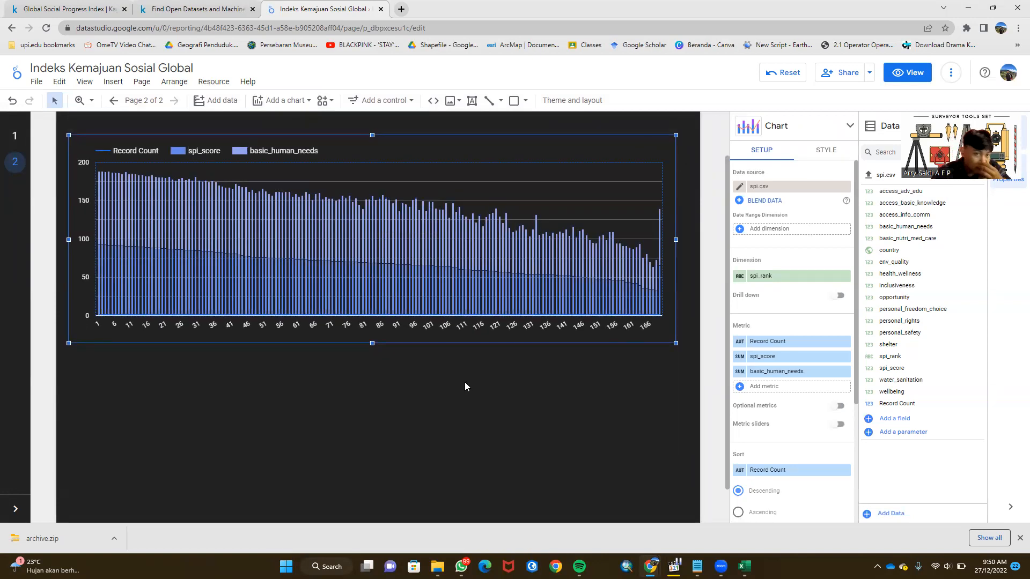
pyautogui.moveTo(413, 248); pyautogui.dragTo(420, 248)
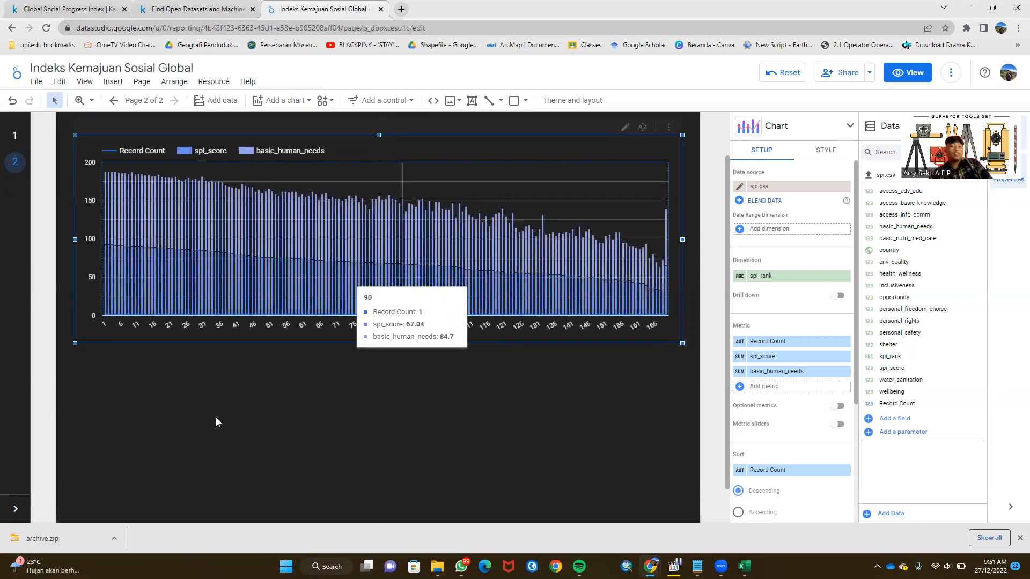
pyautogui.click(455, 381)
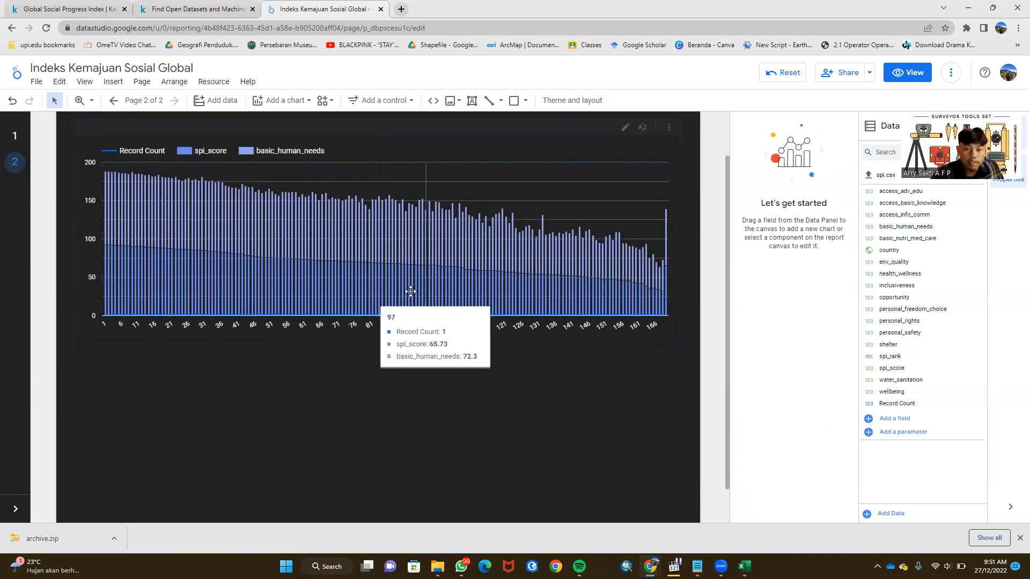
# Step: Show the page names in the report's page navigation and look through both pages
pyautogui.scroll(1, 111, 353)
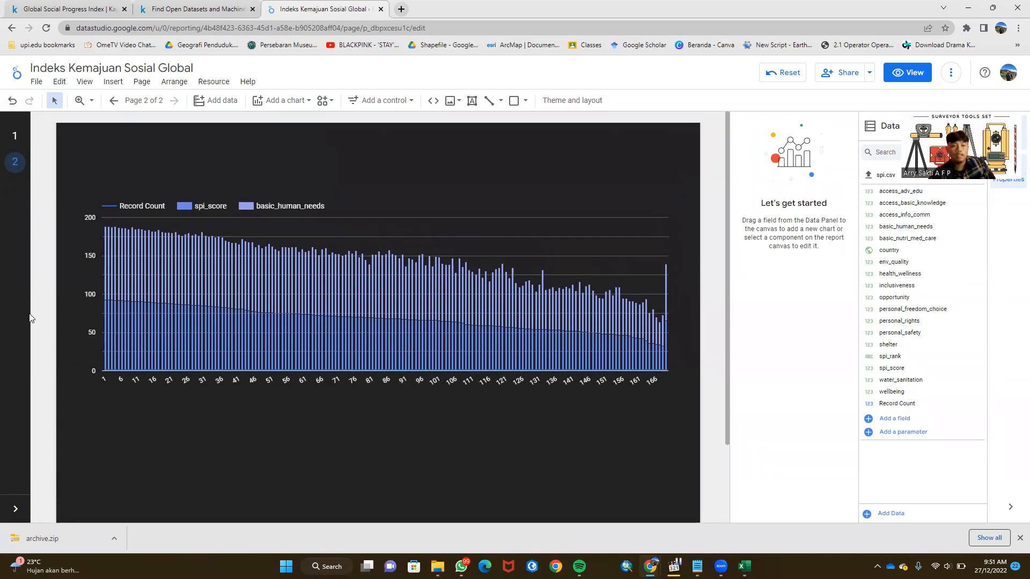
pyautogui.click(16, 509)
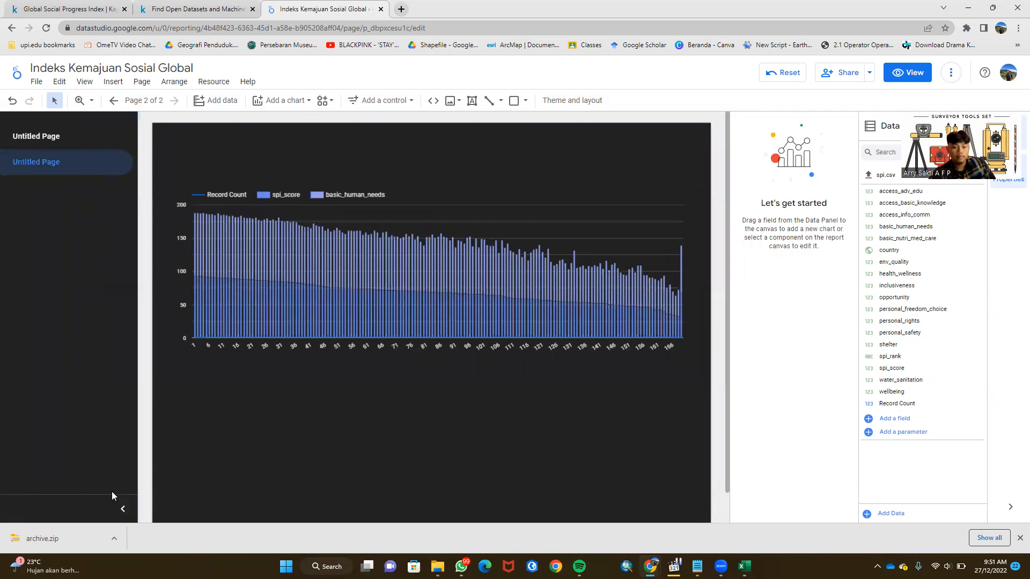
pyautogui.click(123, 509)
pyautogui.click(16, 509)
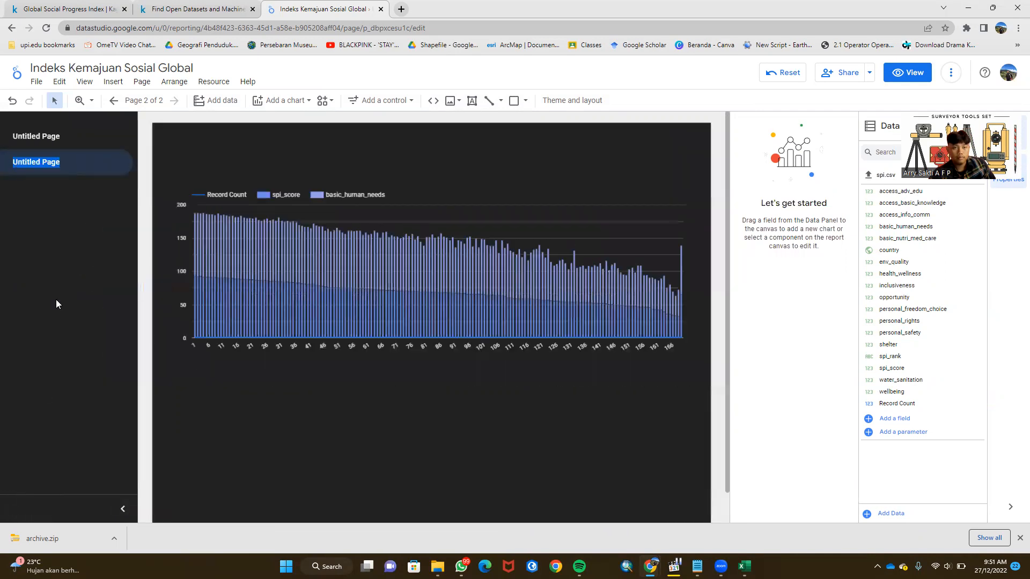
pyautogui.click(54, 138)
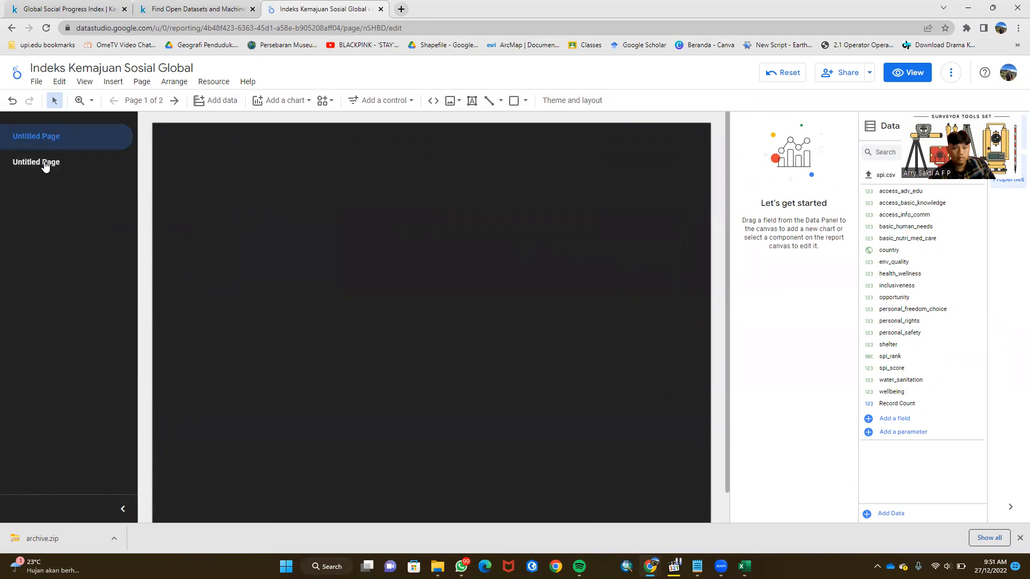
pyautogui.click(45, 163)
pyautogui.scroll(-1, 653, 393)
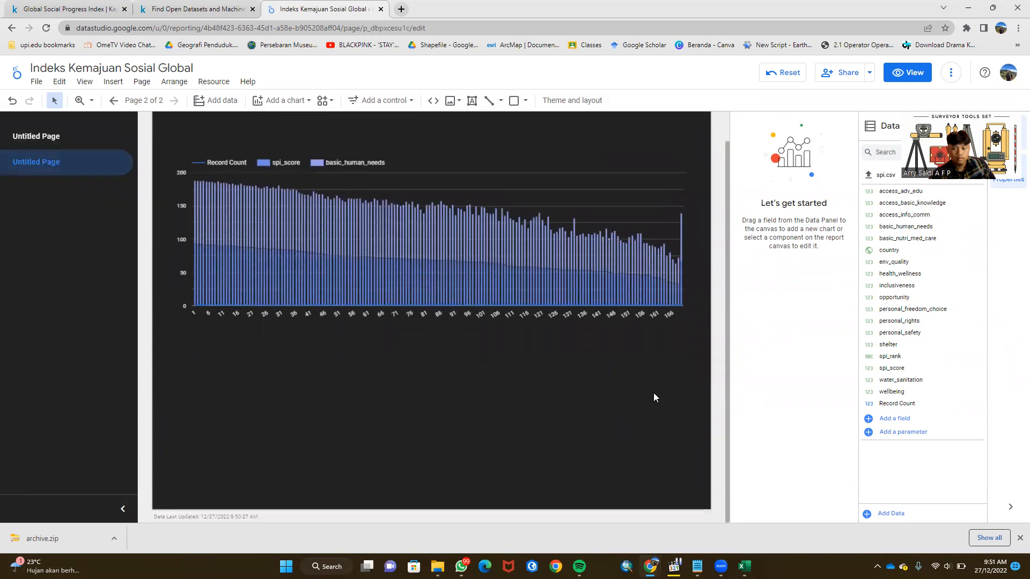
pyautogui.scroll(1, 536, 369)
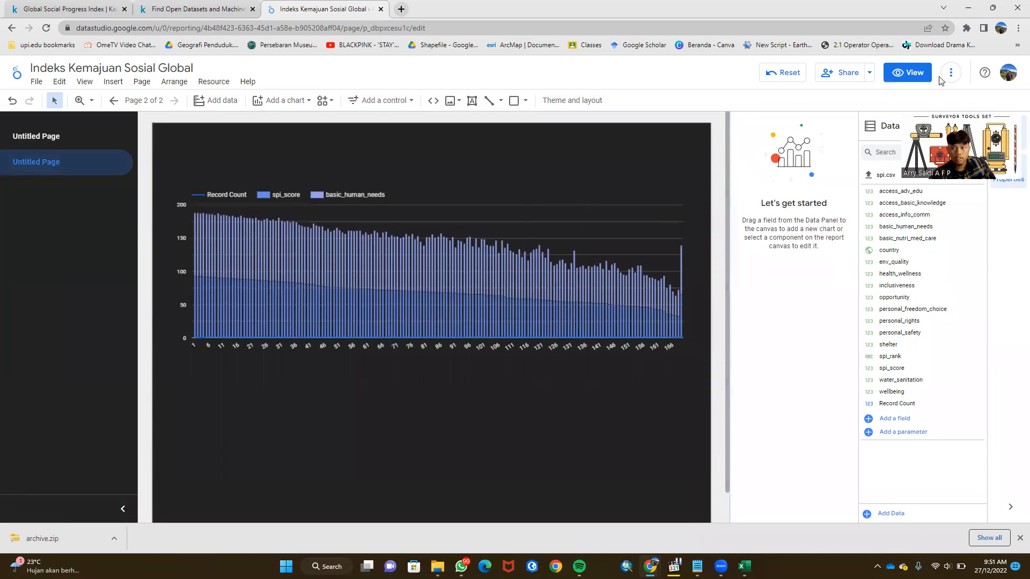
# Step: Preview the map page and the combo chart page in view mode and return to edit mode
pyautogui.click(924, 77)
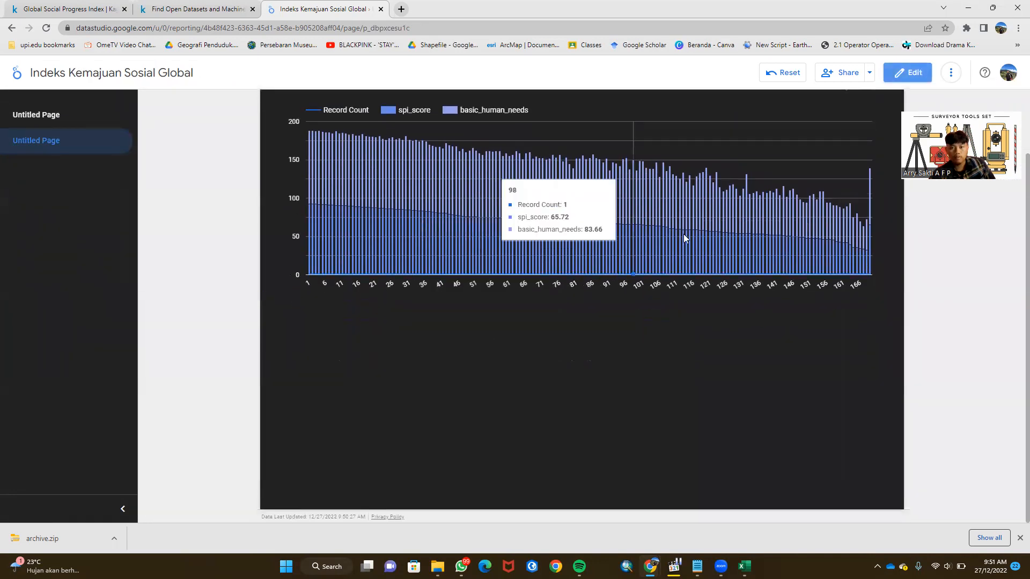
pyautogui.click(910, 72)
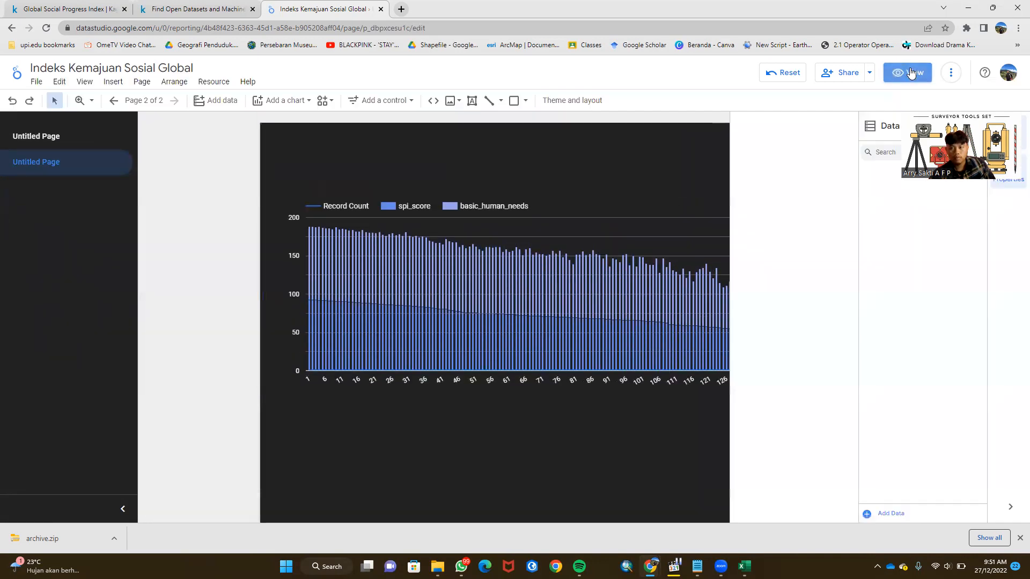
pyautogui.click(14, 136)
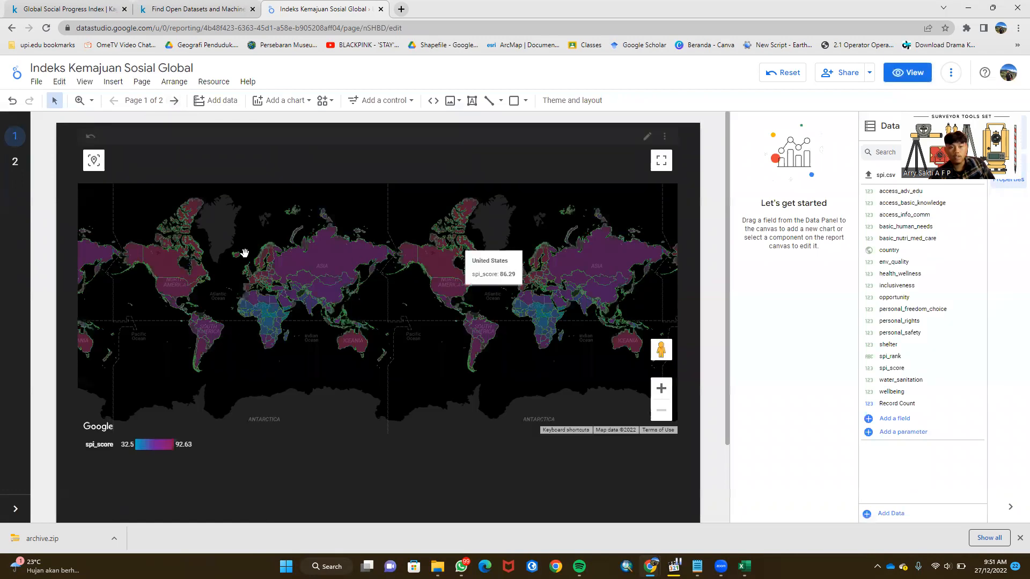
pyautogui.click(26, 165)
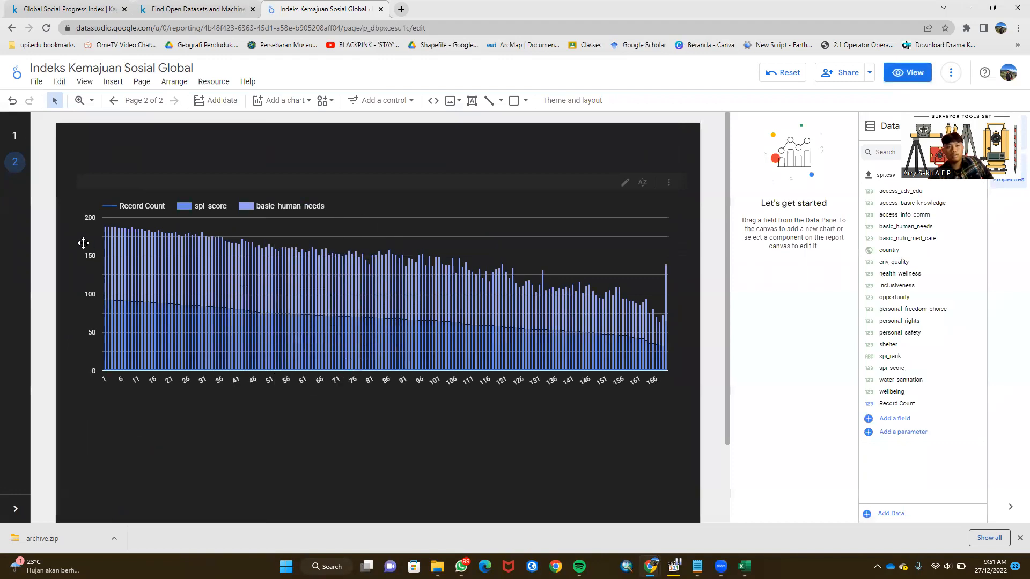
pyautogui.click(24, 140)
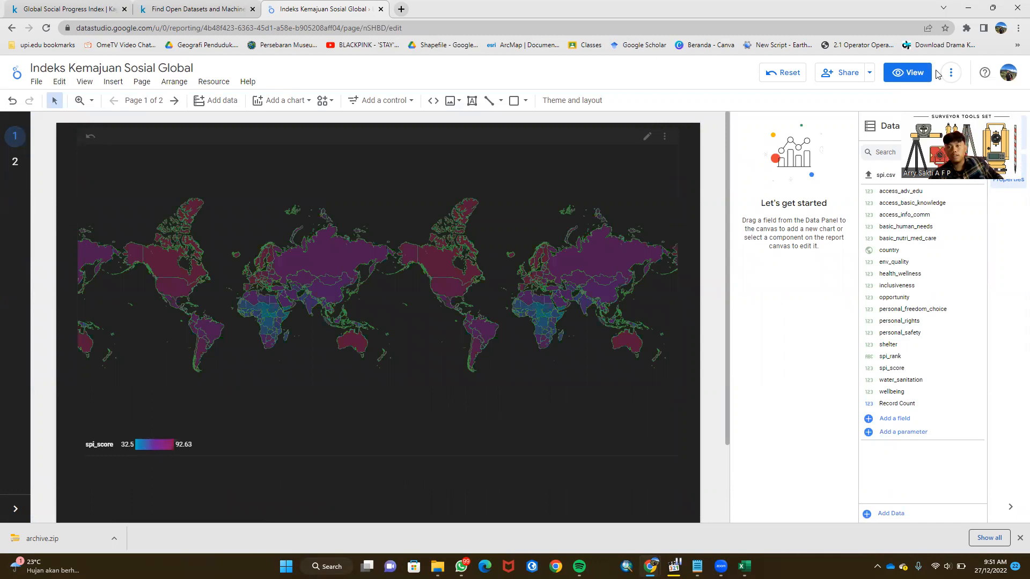
pyautogui.click(913, 72)
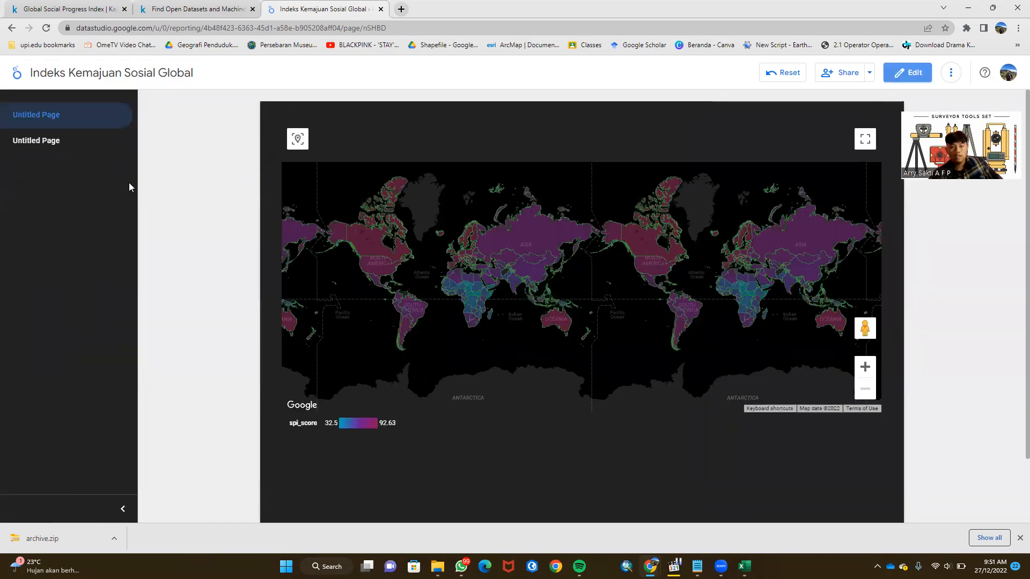
pyautogui.click(62, 142)
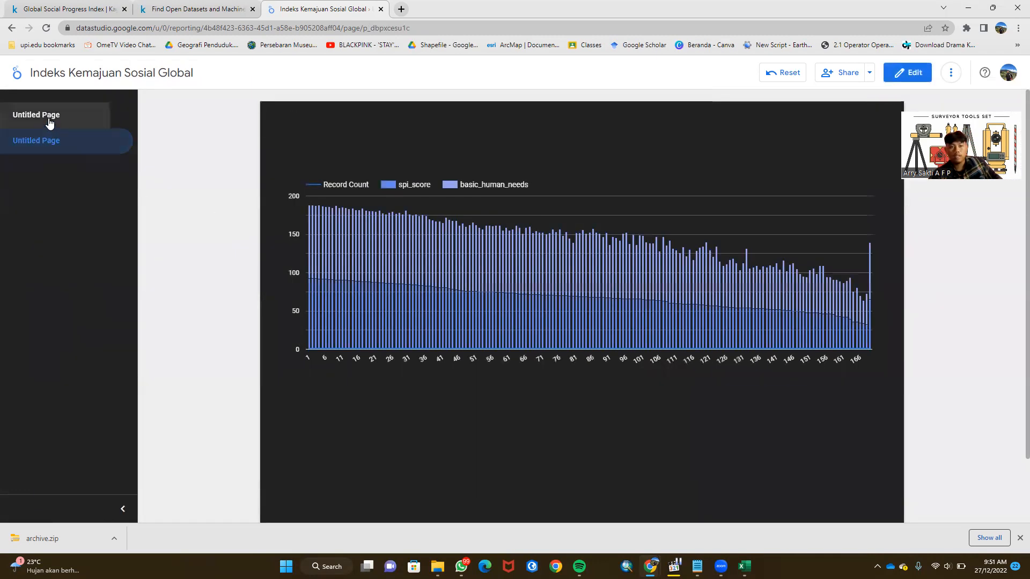
pyautogui.click(50, 116)
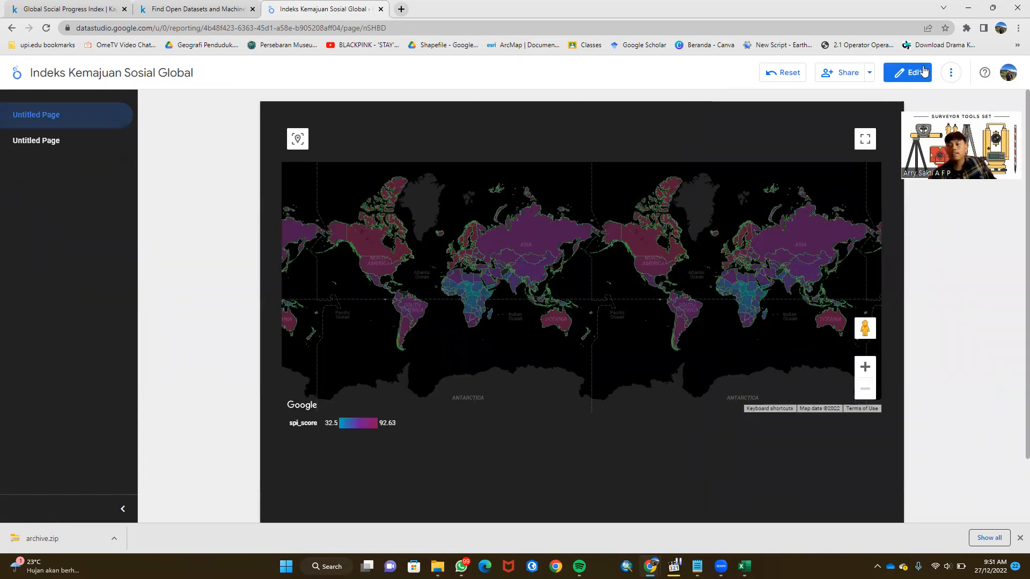
pyautogui.click(908, 72)
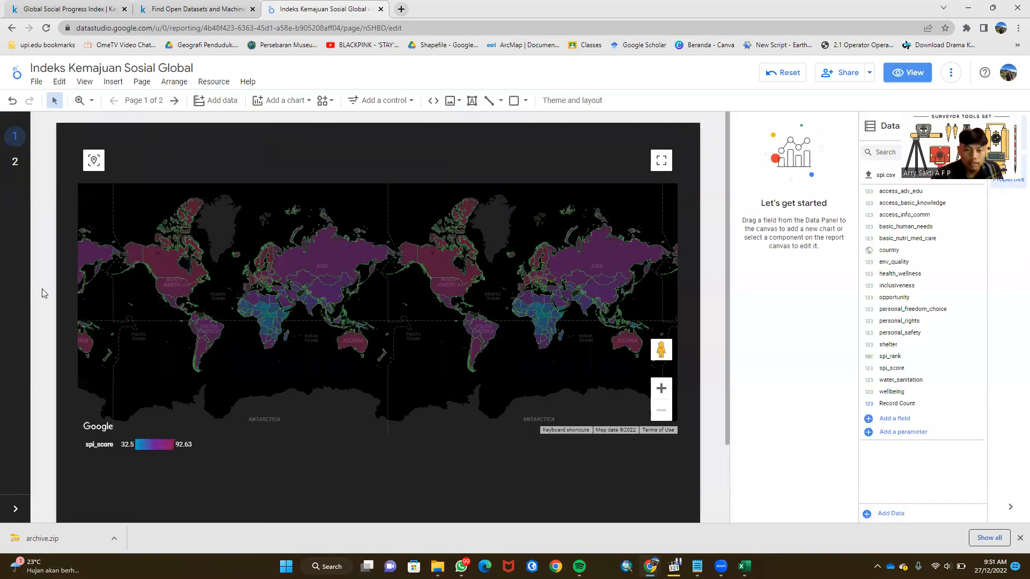
# Step: Move the combo chart on the second page up towards the page's upper edge
pyautogui.click(14, 161)
pyautogui.moveTo(360, 307); pyautogui.dragTo(364, 261)
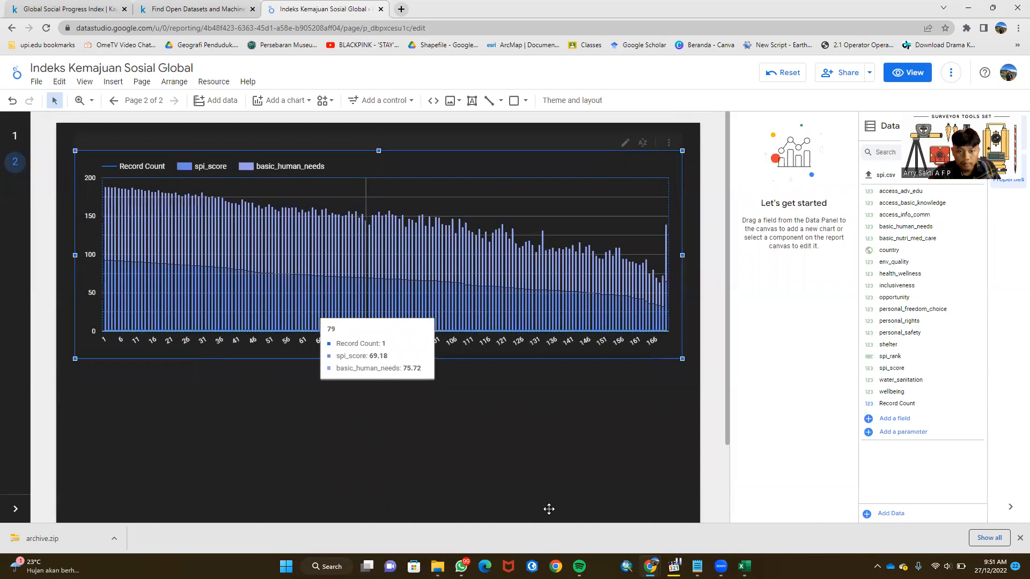
pyautogui.click(547, 445)
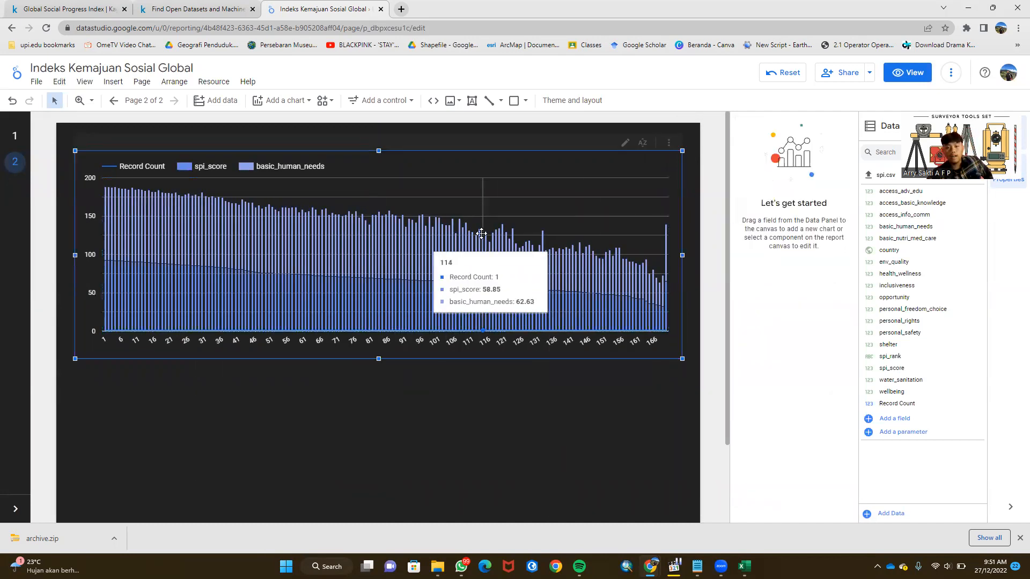
# Step: Check the column descriptions on the Kaggle dataset page and set the second-page combo chart's dimension to country
pyautogui.click(611, 202)
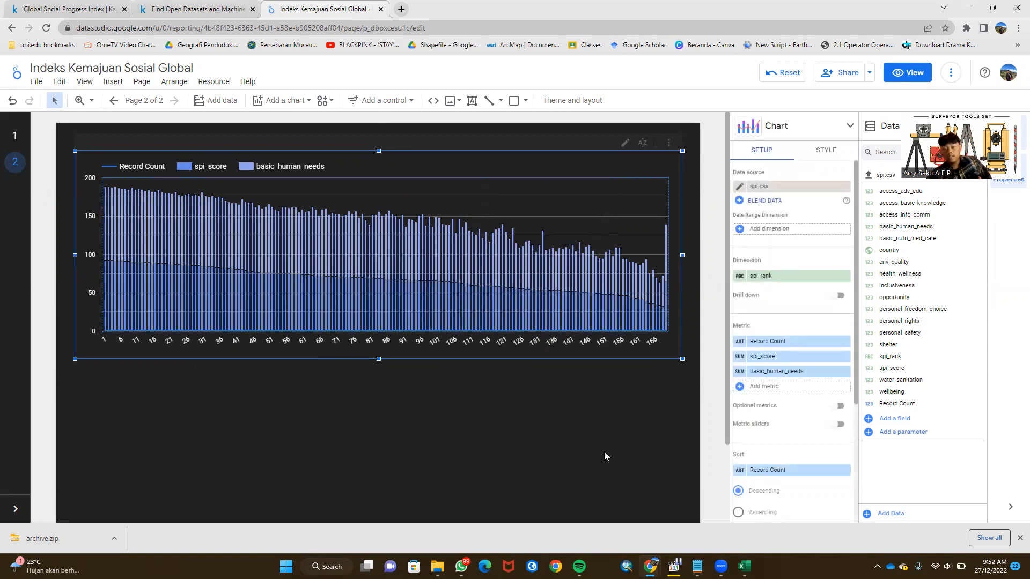
pyautogui.click(55, 8)
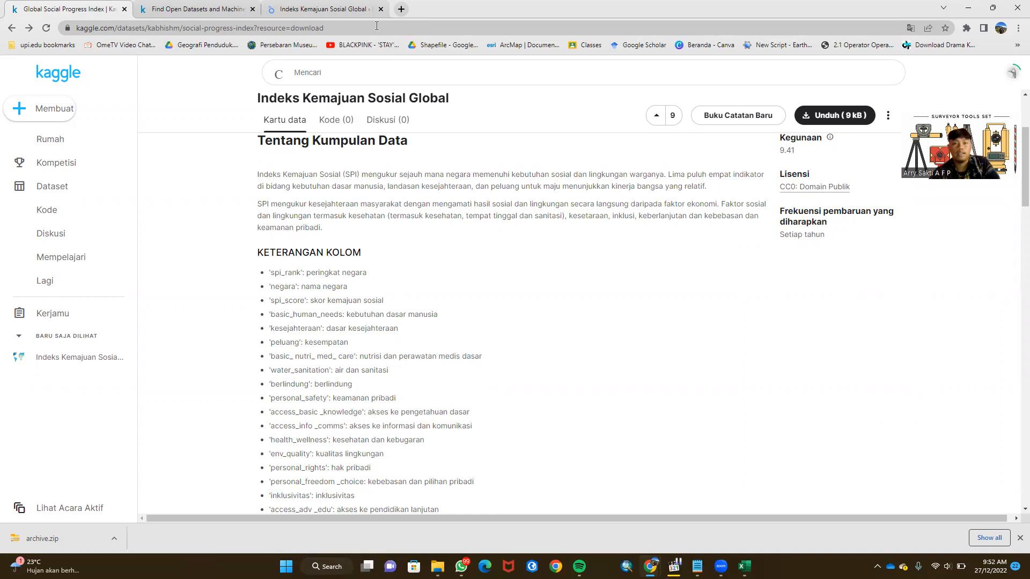
pyautogui.click(361, 9)
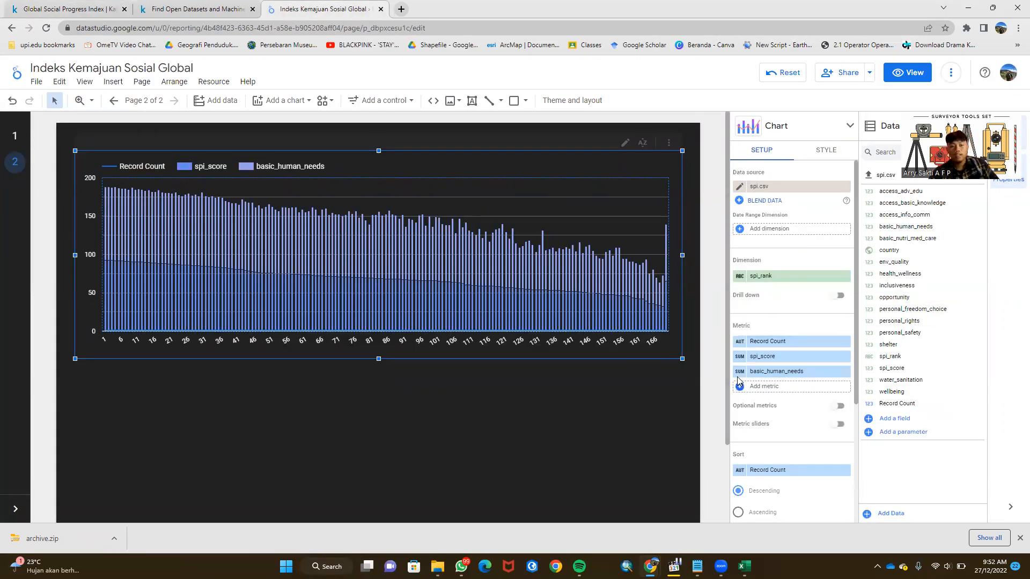
pyautogui.click(779, 277)
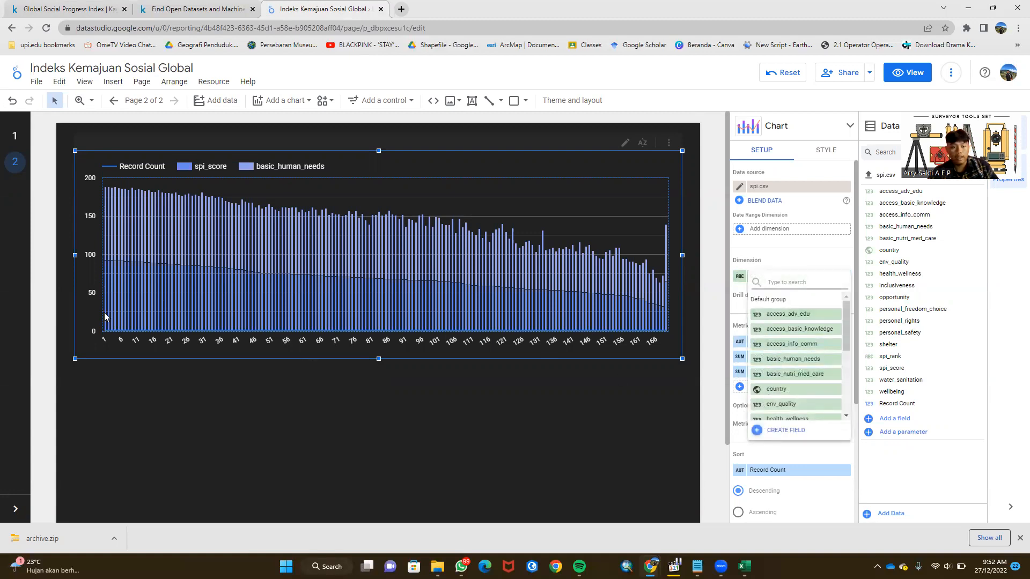
pyautogui.click(794, 389)
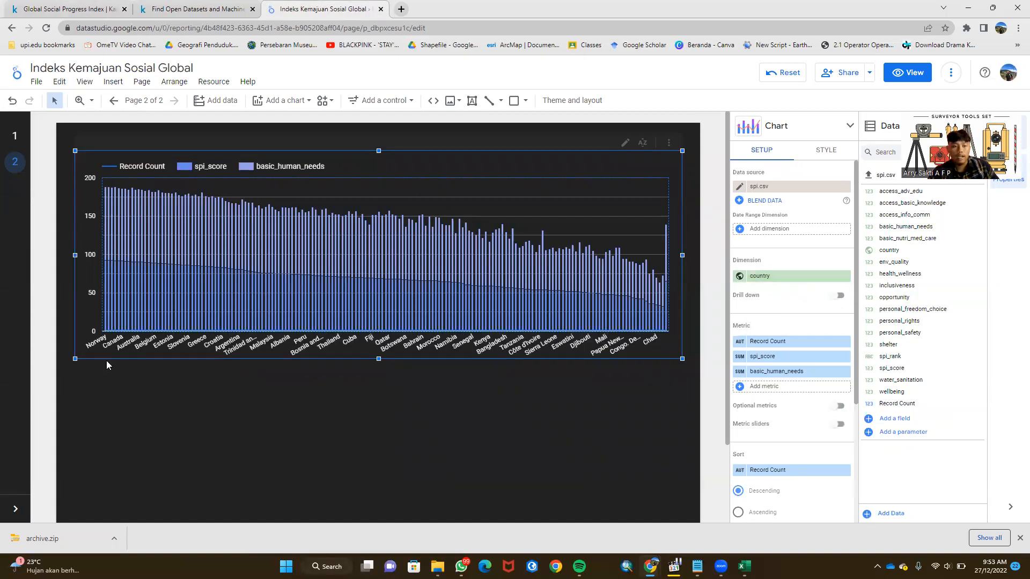
pyautogui.moveTo(609, 307)
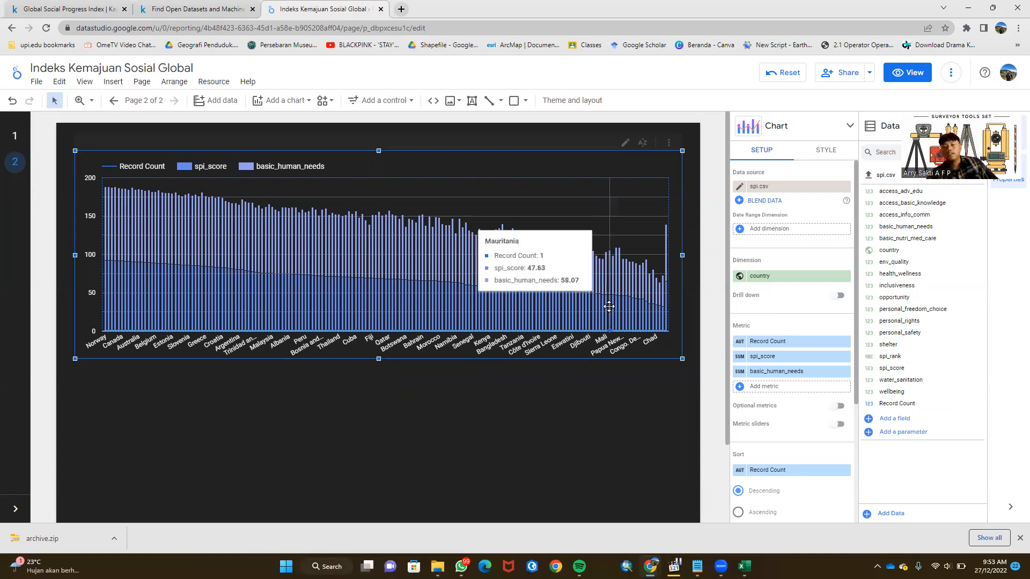
# Step: Switch to the spi workbook in Excel, widen the env_quality column and look through its values down to the last row
pyautogui.click(773, 344)
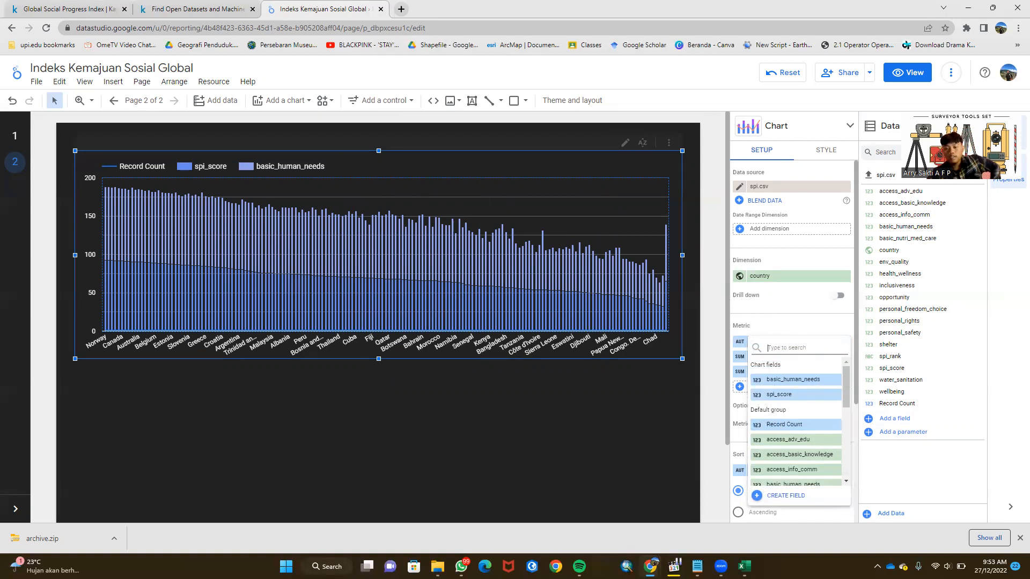
pyautogui.hotkey('alt', 'Tab')
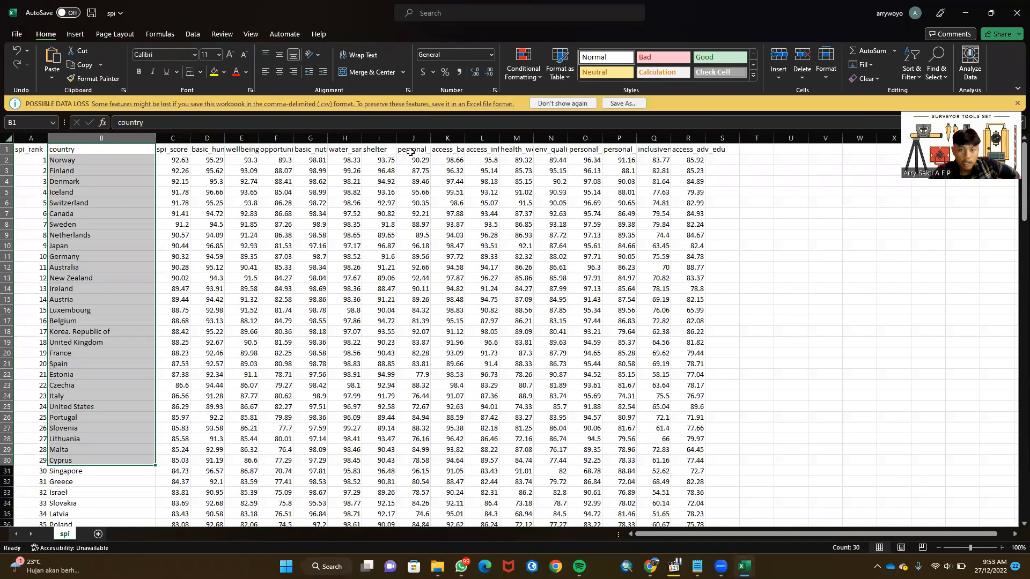
pyautogui.moveTo(565, 138); pyautogui.dragTo(574, 138)
pyautogui.doubleClick(564, 150)
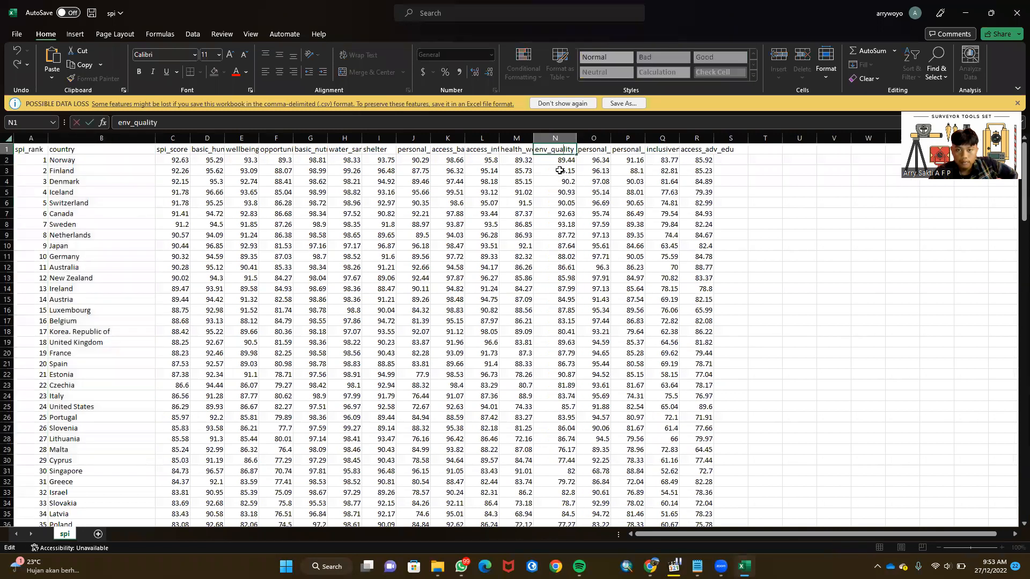
pyautogui.press('Escape')
pyautogui.hotkey('ctrl', 'Down')
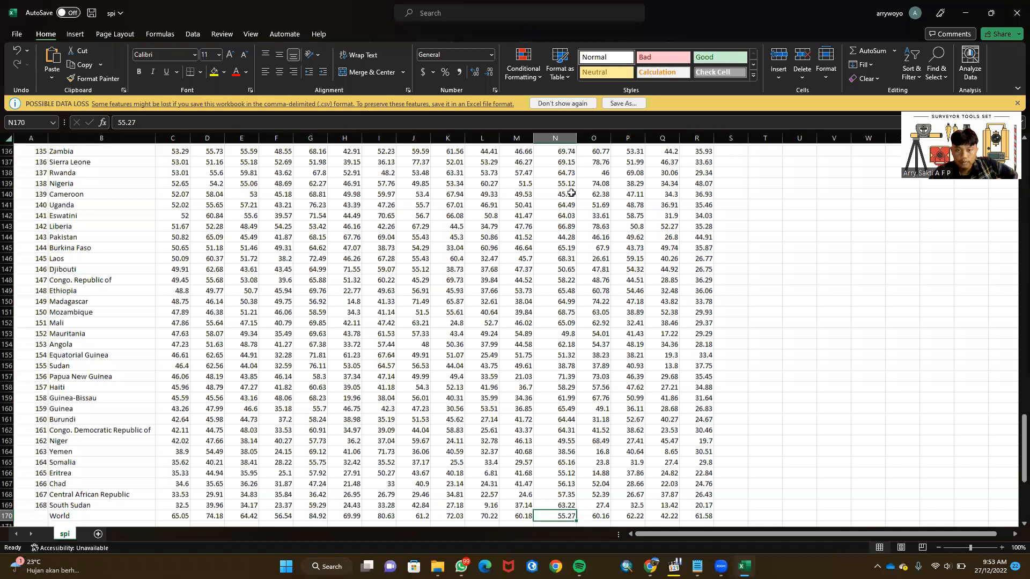
pyautogui.scroll(14, 571, 230)
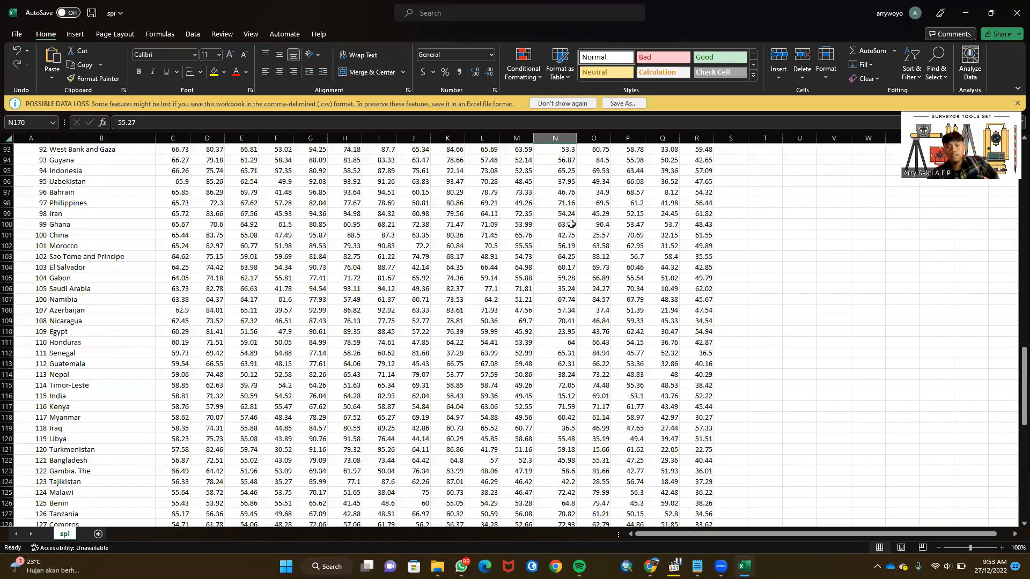
pyautogui.scroll(20, 569, 207)
pyautogui.scroll(8, 564, 157)
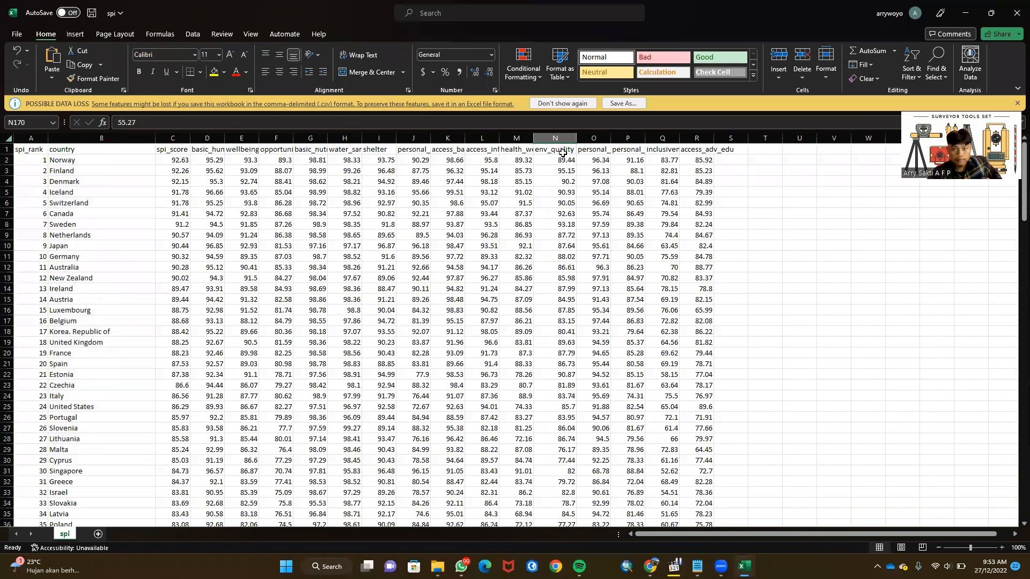
# Step: Fit the health_wellness and water_sanitation columns to their headers and examine the env_quality and water_sanitation values
pyautogui.moveTo(555, 149); pyautogui.dragTo(555, 492)
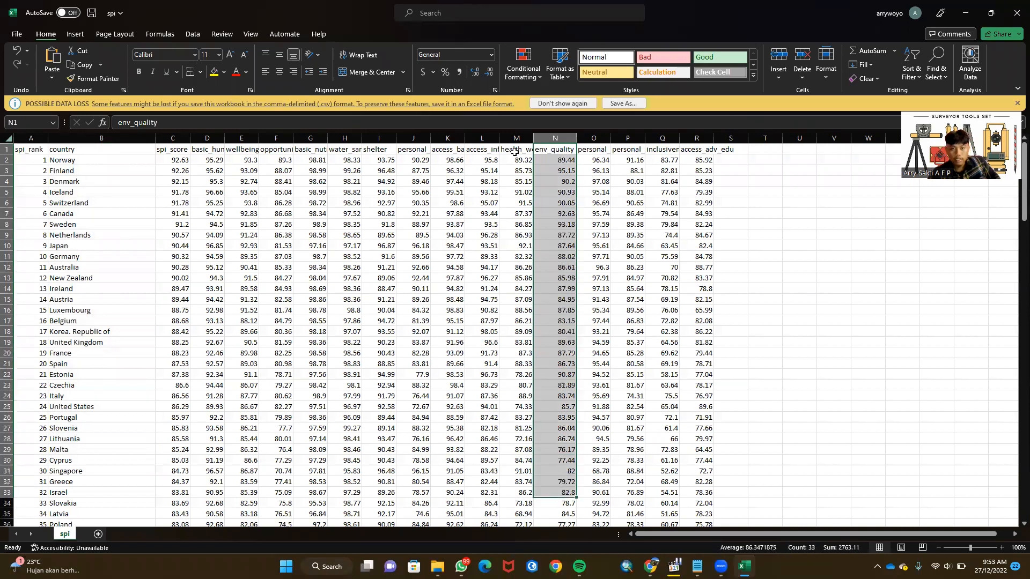
pyautogui.click(532, 138)
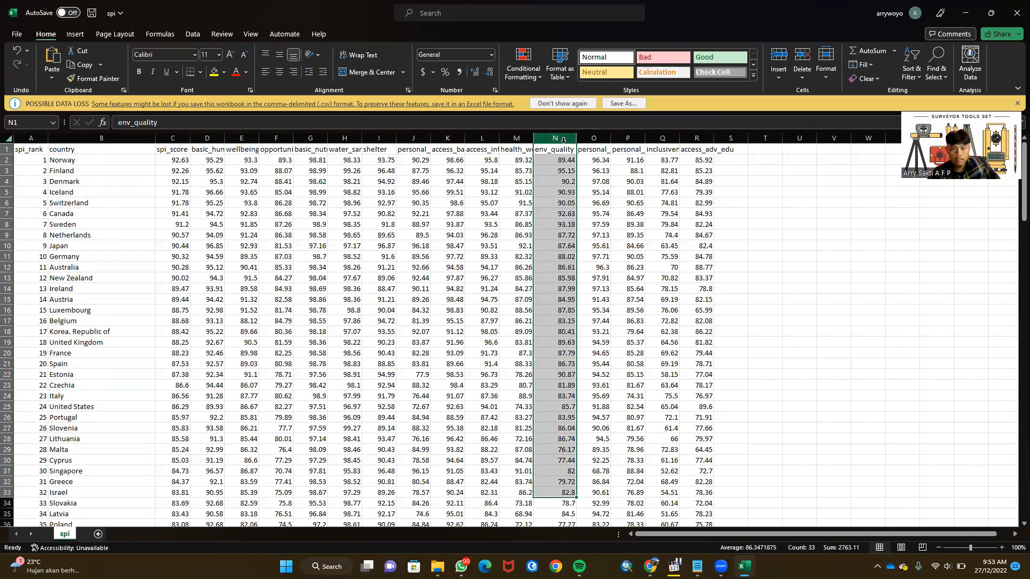
pyautogui.click(535, 139)
pyautogui.doubleClick(535, 138)
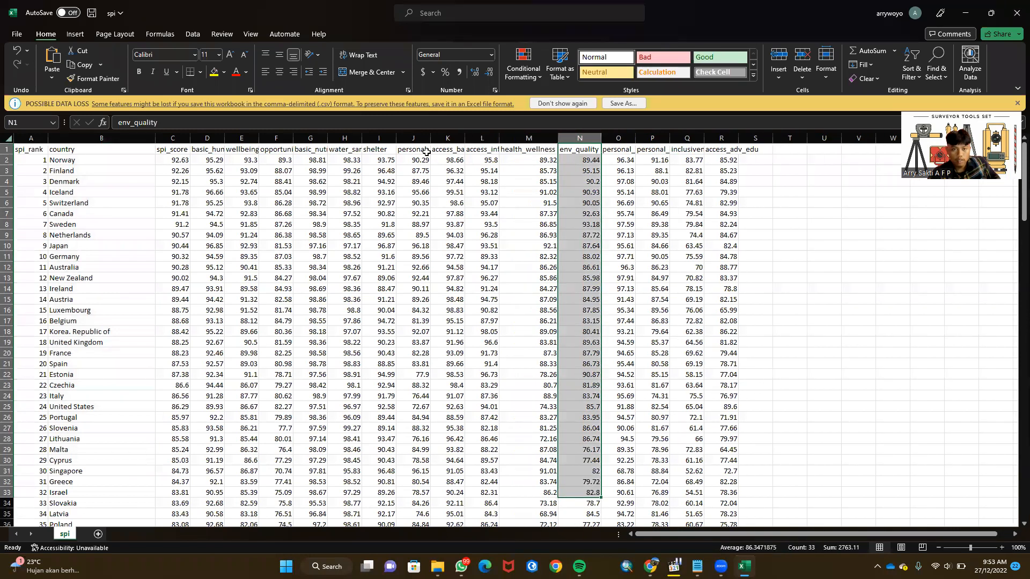
pyautogui.doubleClick(361, 139)
pyautogui.moveTo(376, 151); pyautogui.dragTo(373, 331)
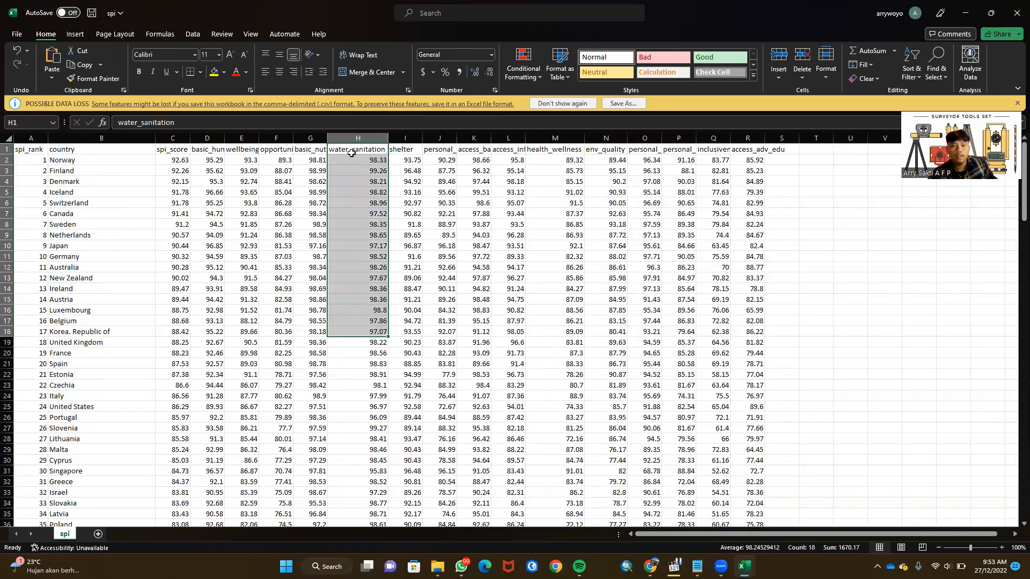
pyautogui.click(599, 157)
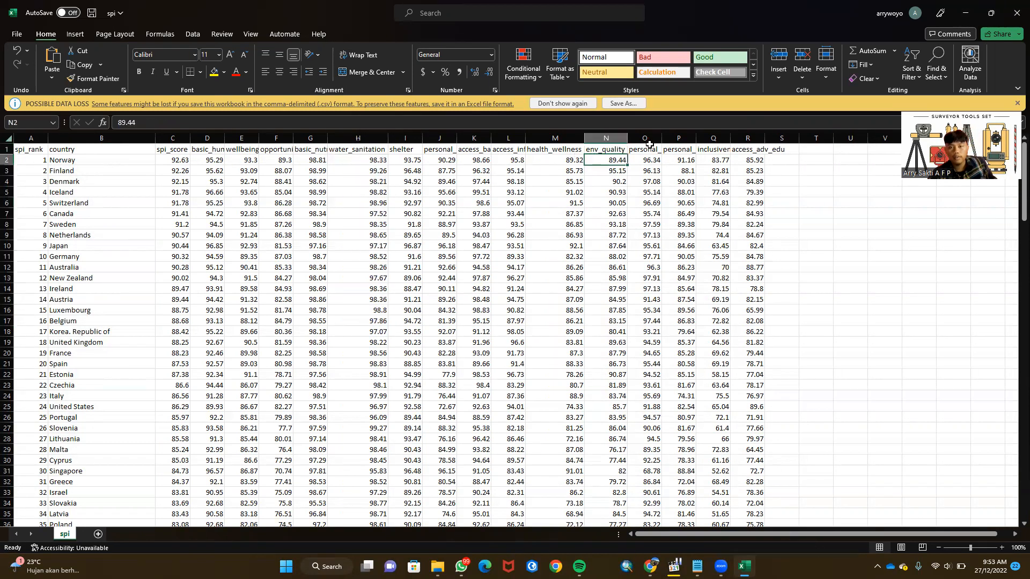
pyautogui.click(589, 149)
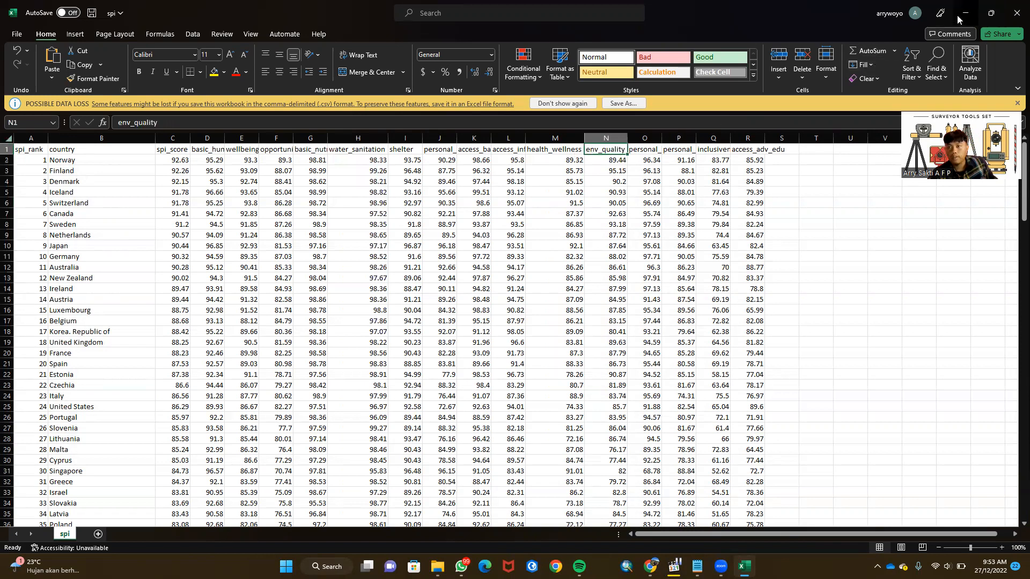
pyautogui.click(992, 13)
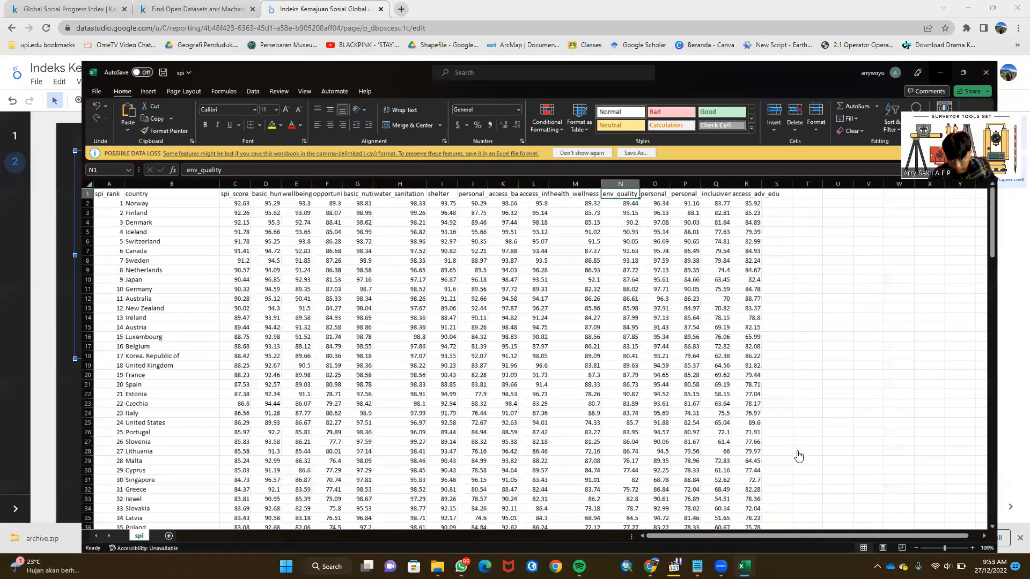
# Step: Return to the Data Studio report and replace the combo chart's Record Count metric with env_quality
pyautogui.hotkey('alt', 'Tab')
pyautogui.scroll(-5, 797, 456)
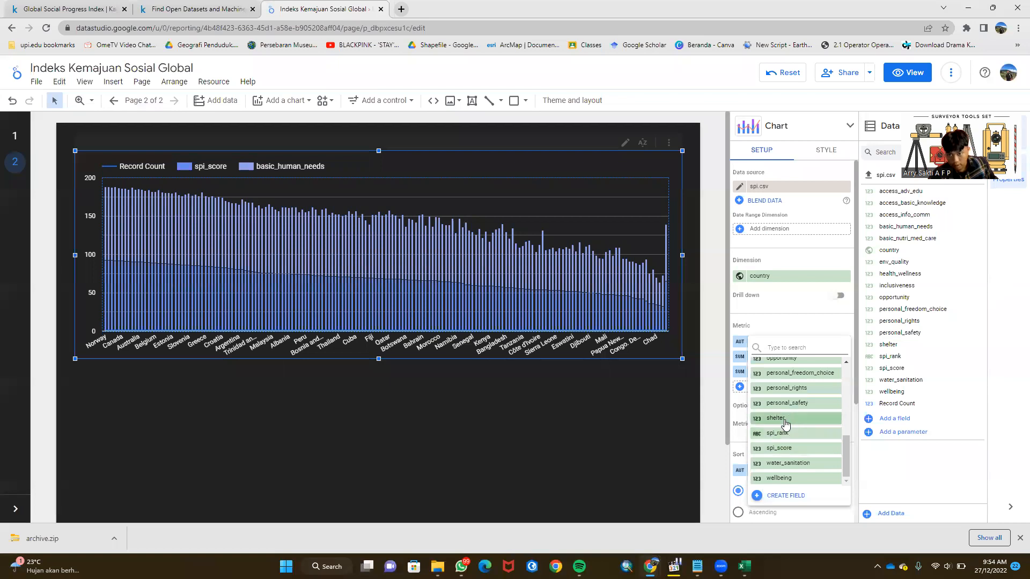
pyautogui.scroll(5, 785, 455)
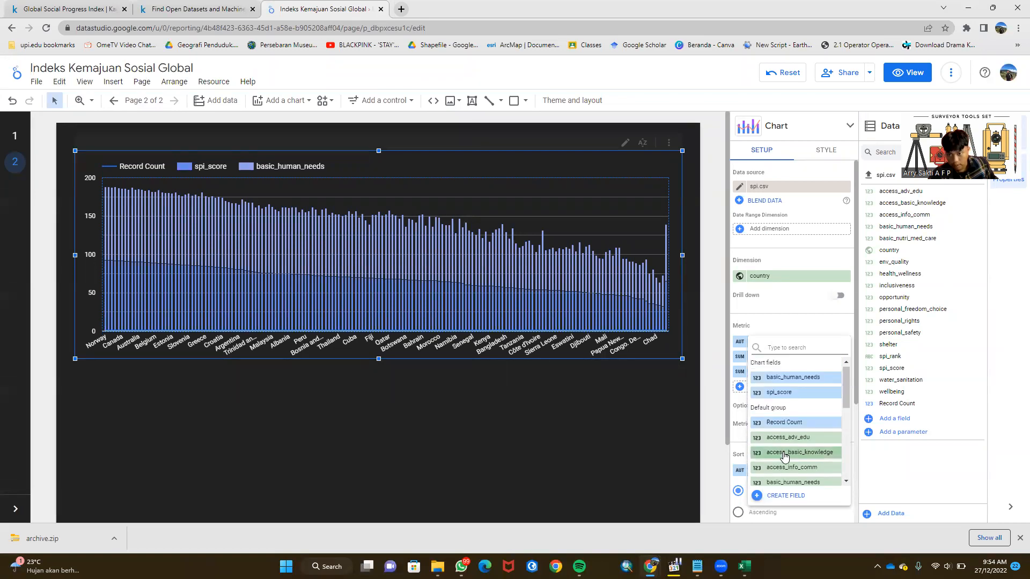
pyautogui.scroll(-2, 785, 456)
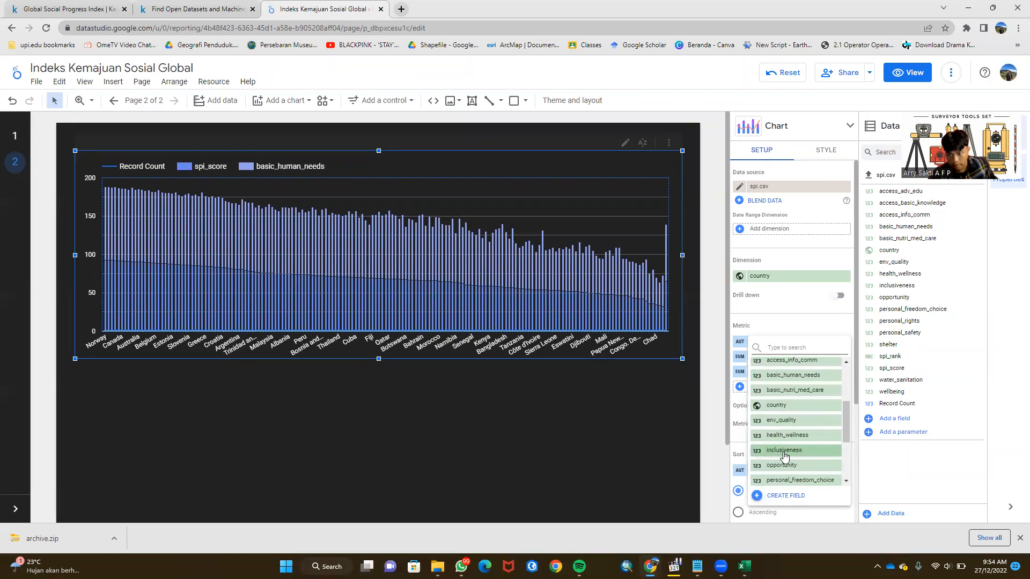
pyautogui.click(787, 423)
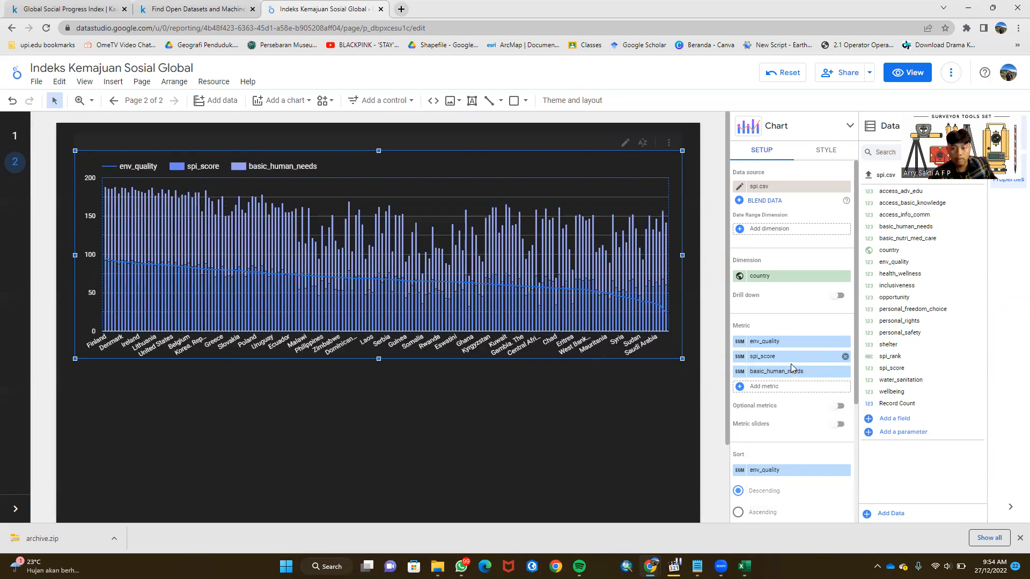
# Step: Replace the combo chart's basic_human_needs metric with water_sanitation and keep the chart selected
pyautogui.click(780, 372)
pyautogui.scroll(-2, 796, 447)
pyautogui.scroll(-3, 795, 447)
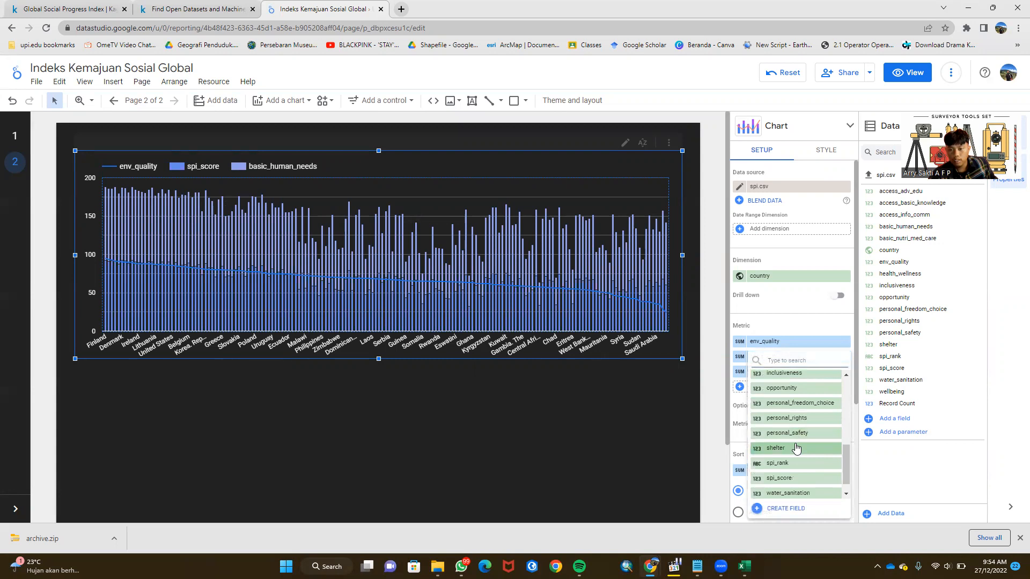
pyautogui.scroll(-1, 795, 448)
pyautogui.click(783, 477)
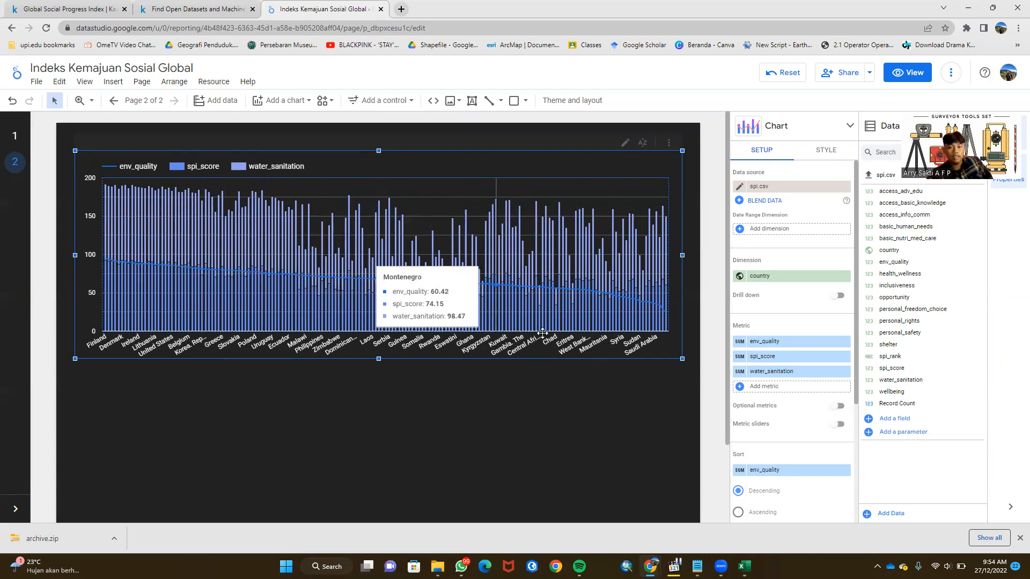
pyautogui.click(513, 397)
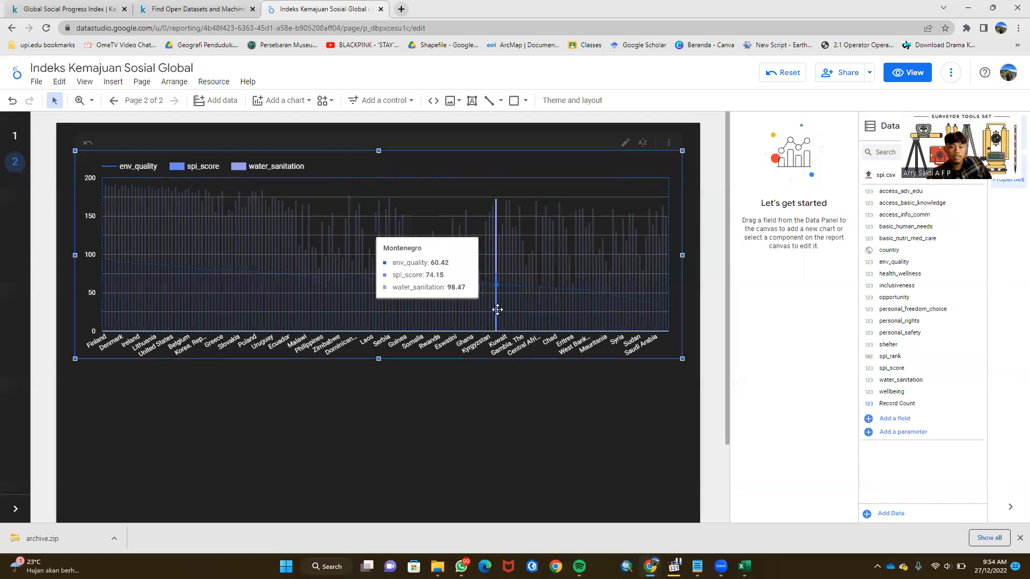
pyautogui.click(511, 250)
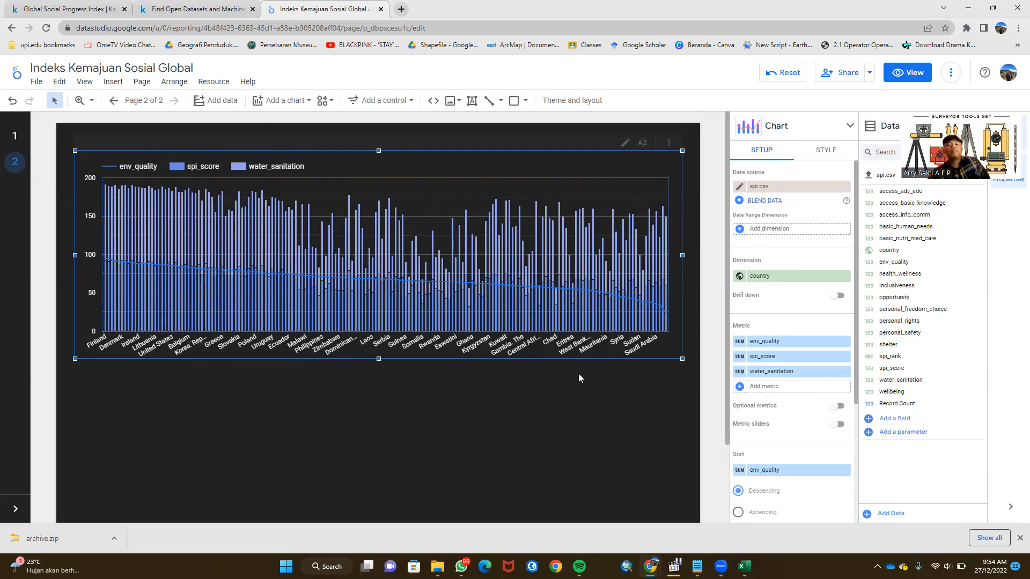
# Step: Look through the combo chart's series style options and display Series #1 (env_quality) as bars
pyautogui.click(826, 151)
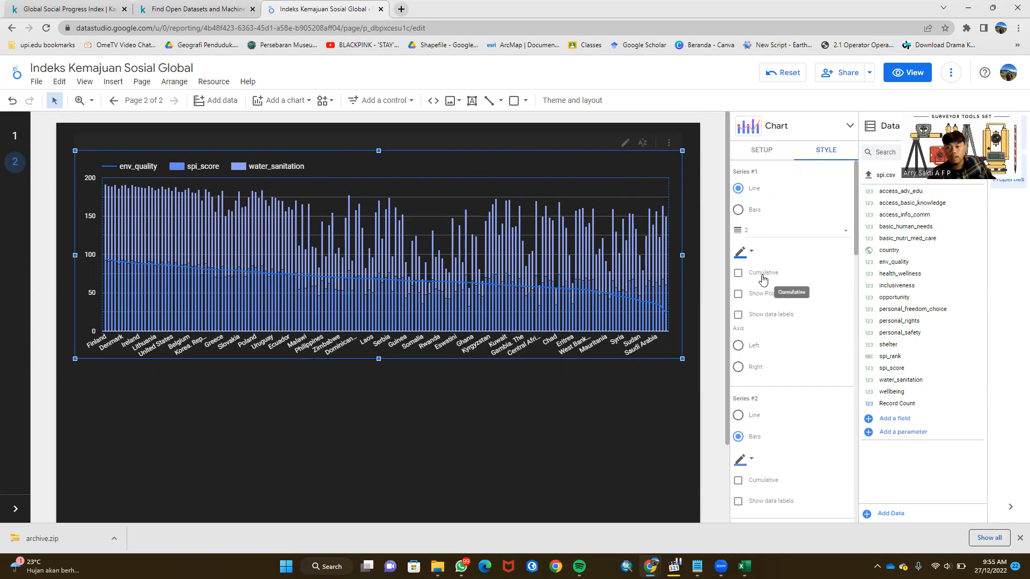
pyautogui.scroll(-1, 766, 274)
pyautogui.scroll(-2, 753, 262)
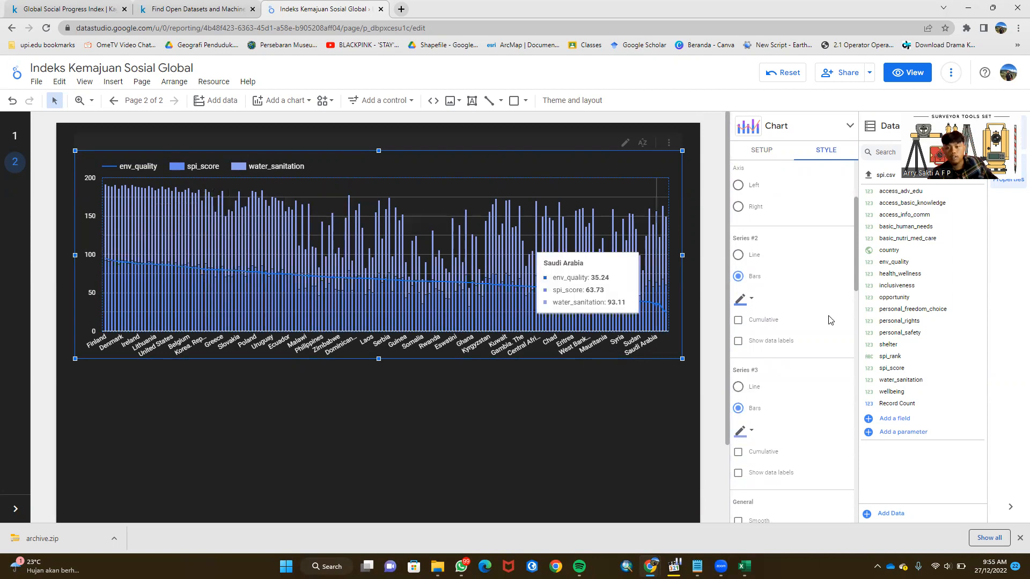
pyautogui.scroll(-1, 789, 320)
pyautogui.scroll(4, 788, 320)
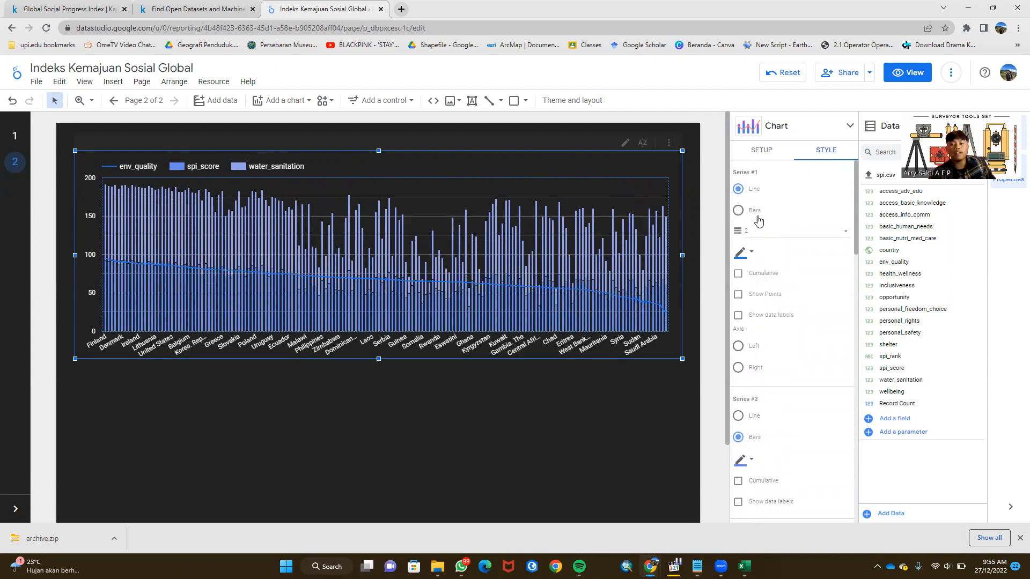
pyautogui.click(738, 211)
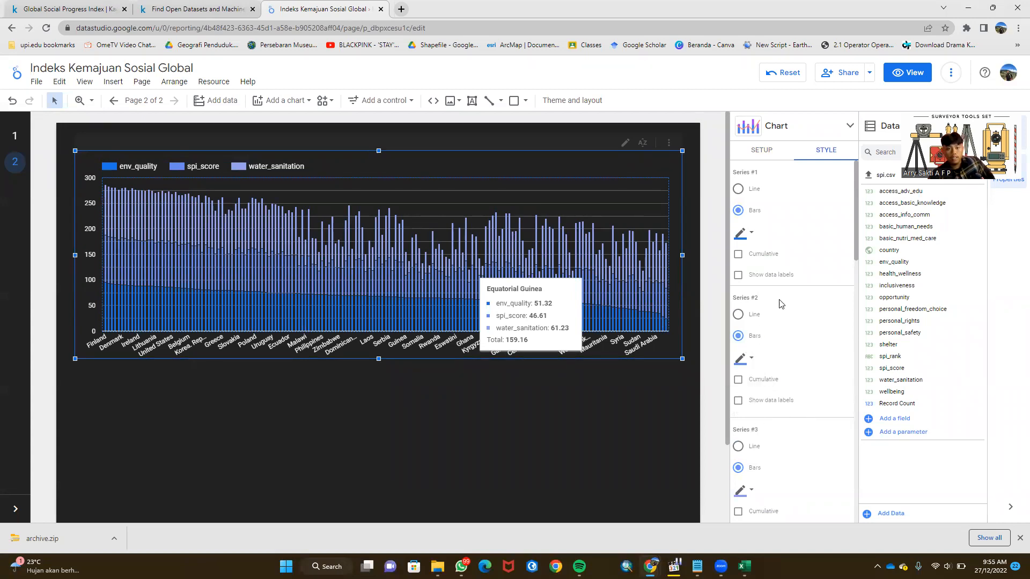
# Step: Try Series #2 (spi_score) as a line, return it to bars, and display Series #3 (water_sanitation) as a line
pyautogui.click(739, 315)
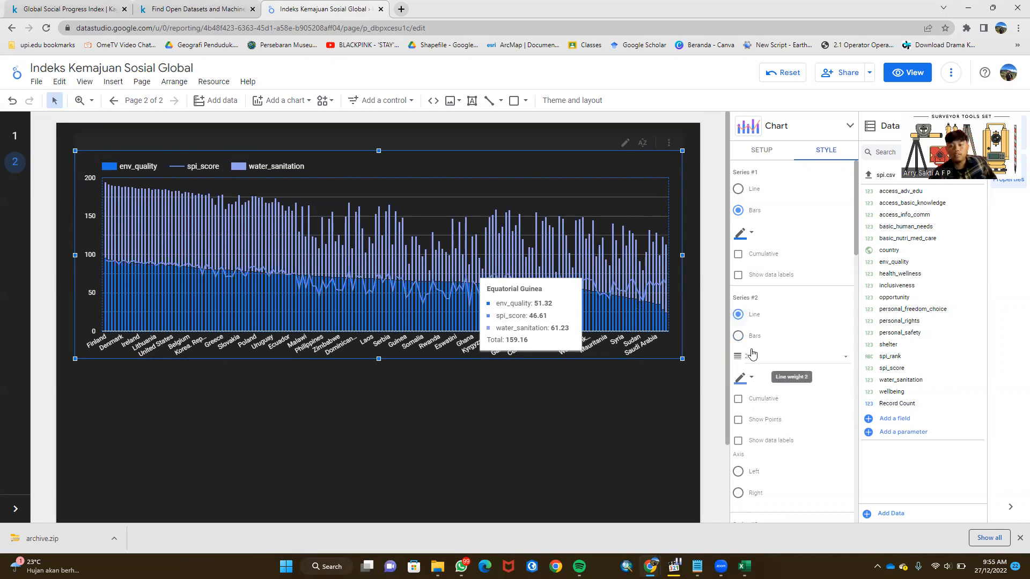
pyautogui.click(739, 336)
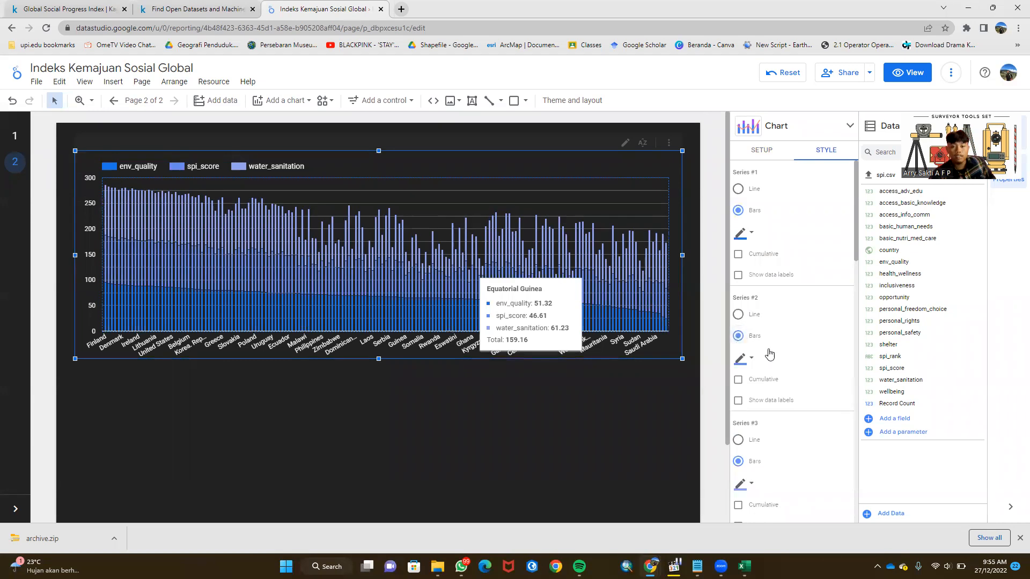
pyautogui.scroll(-2, 769, 354)
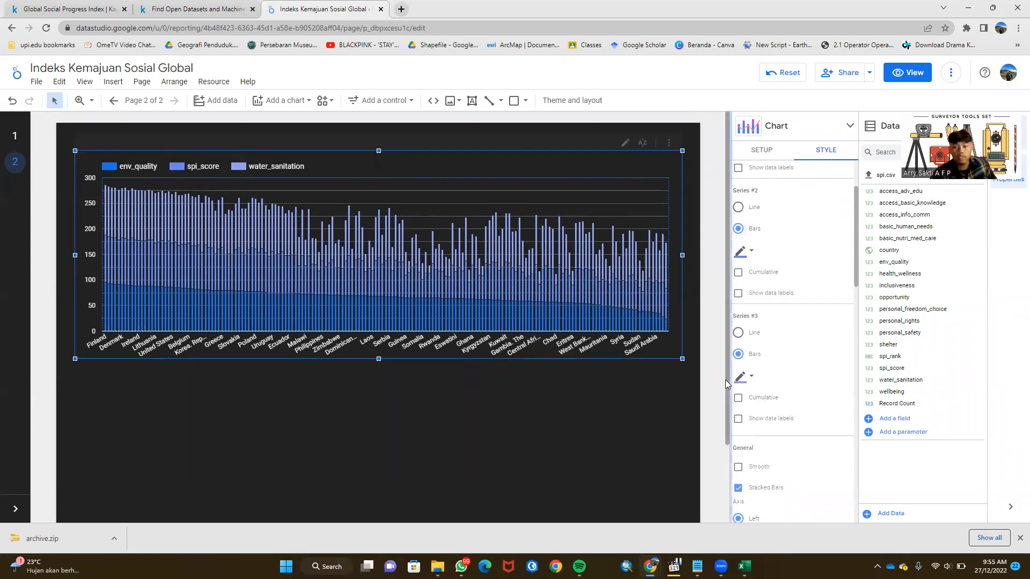
pyautogui.click(738, 333)
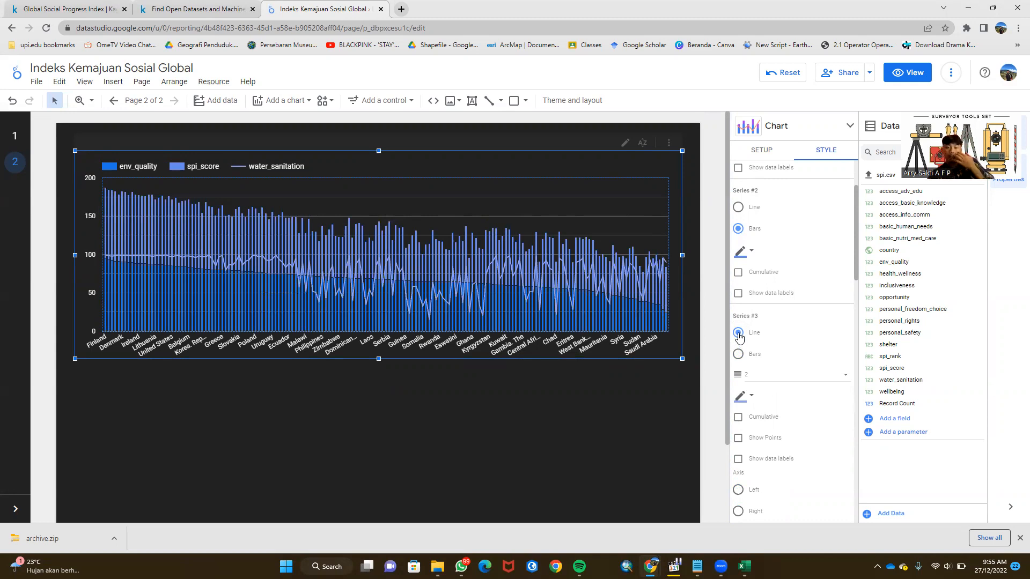
# Step: Display the combo chart's Series #2 (spi_score) as a line and Series #3 (water_sanitation) as bars
pyautogui.click(739, 208)
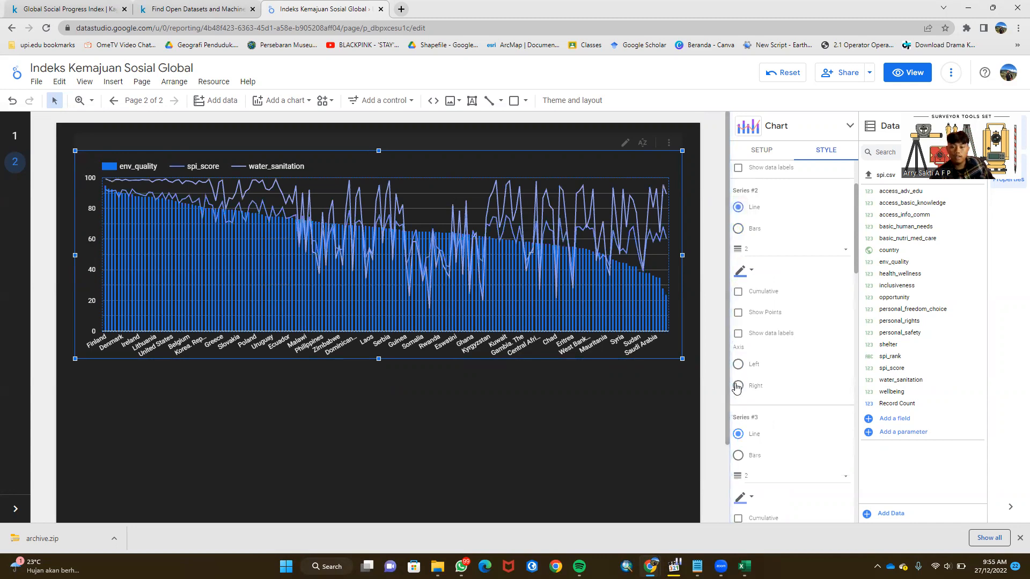
pyautogui.click(739, 456)
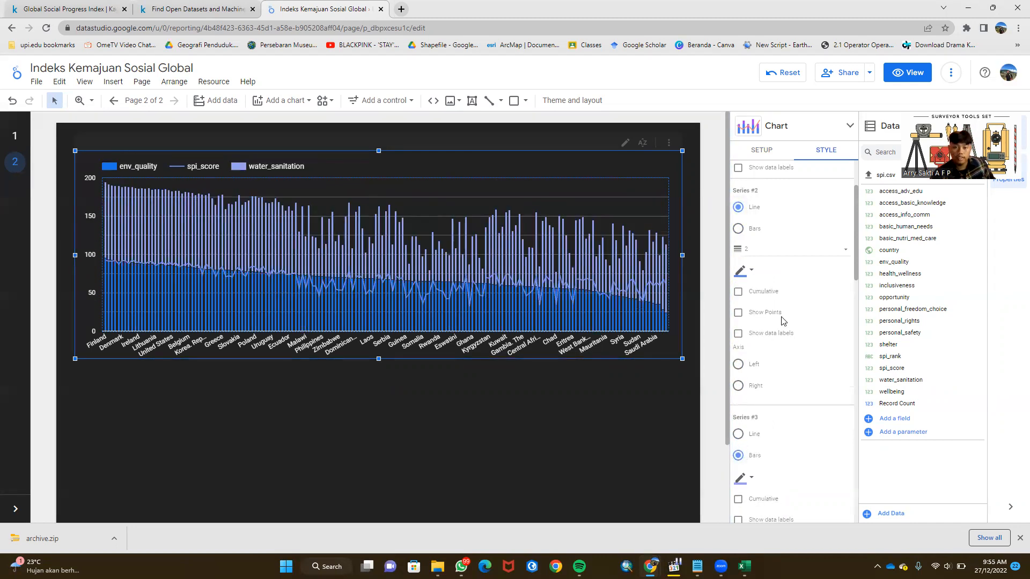
# Step: Set the color of the combo chart's Series #1 (env_quality) bars to dark purple
pyautogui.scroll(2, 786, 293)
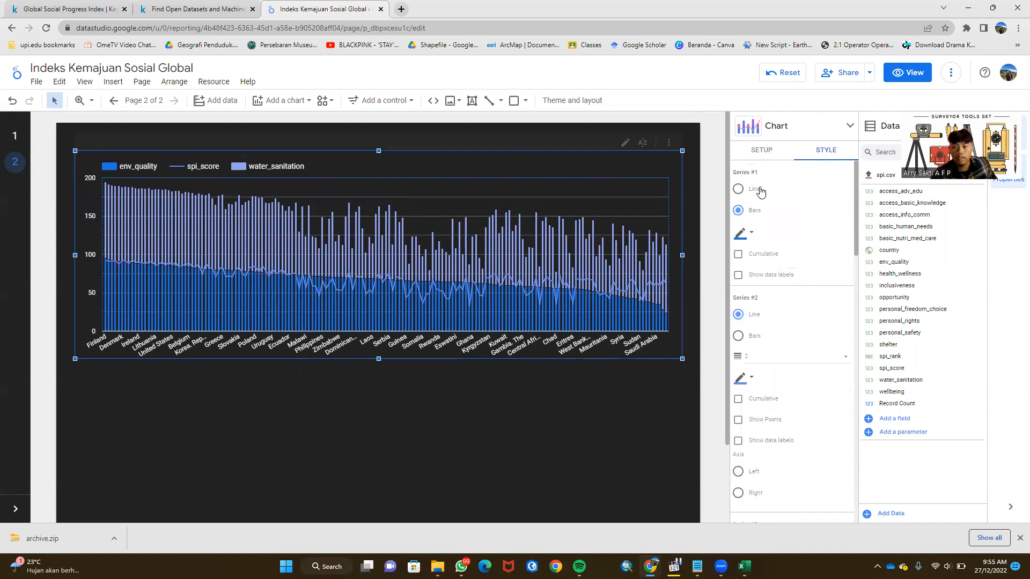
pyautogui.click(751, 237)
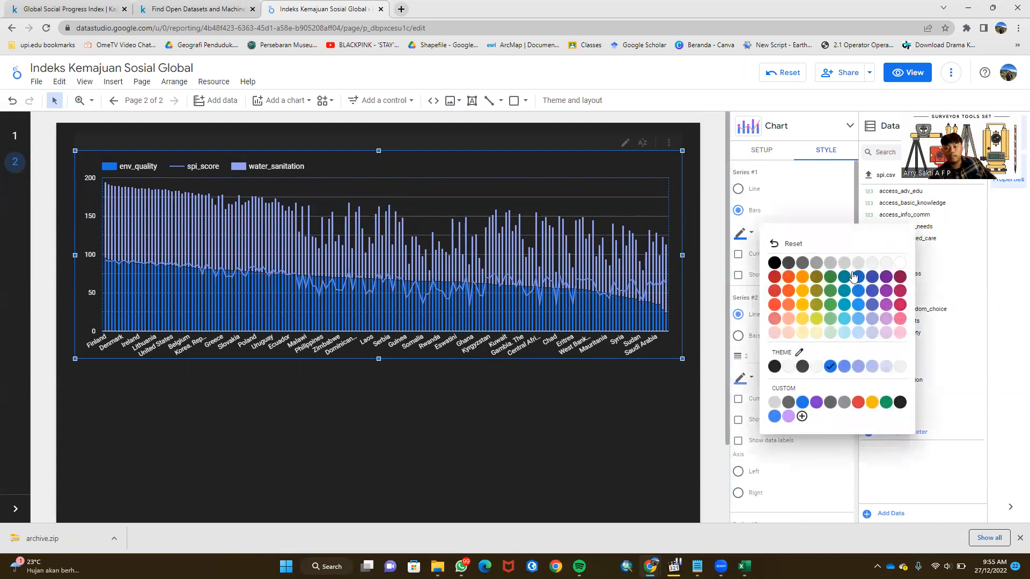
pyautogui.click(886, 277)
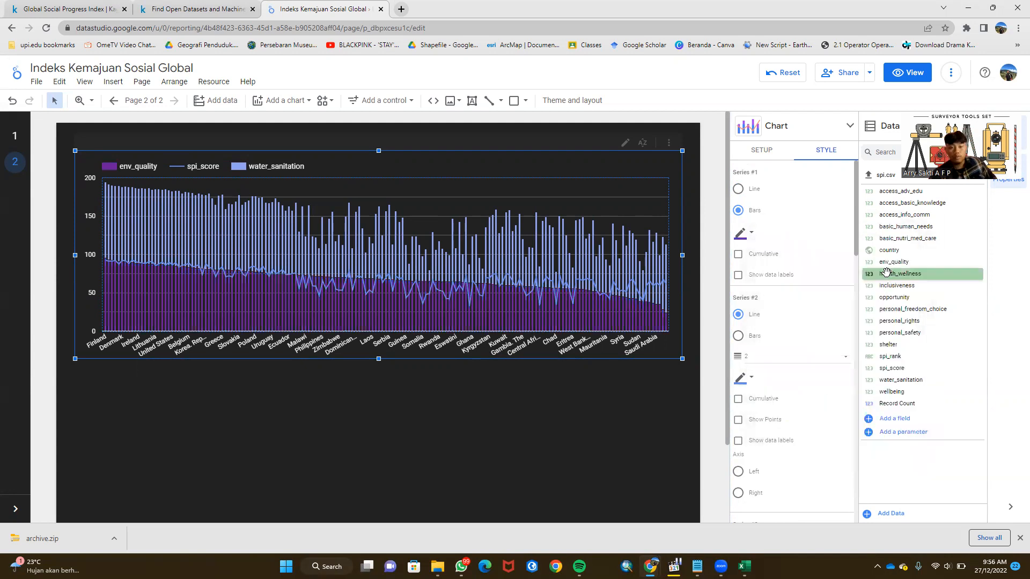
# Step: Color the Series #2 (spi_score) line dark blue and the Series #3 (water_sanitation) bars dark crimson
pyautogui.scroll(-1, 778, 303)
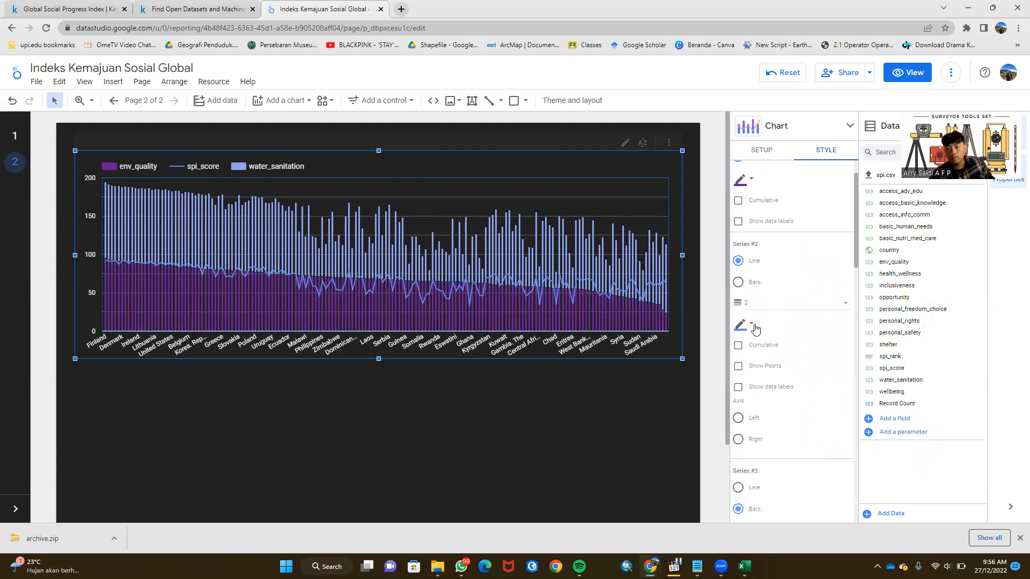
pyautogui.click(749, 327)
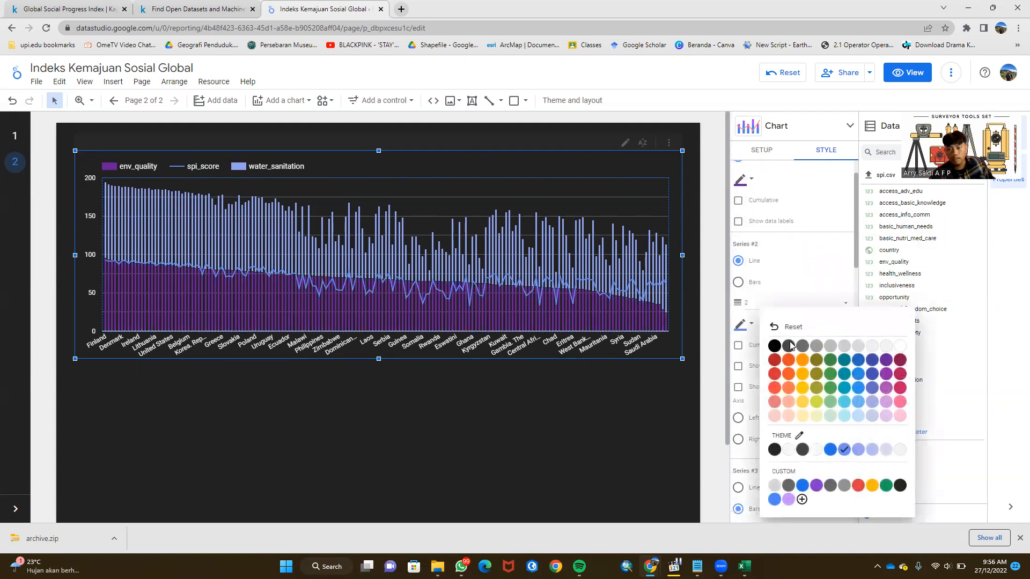
pyautogui.click(860, 364)
pyautogui.scroll(-2, 781, 417)
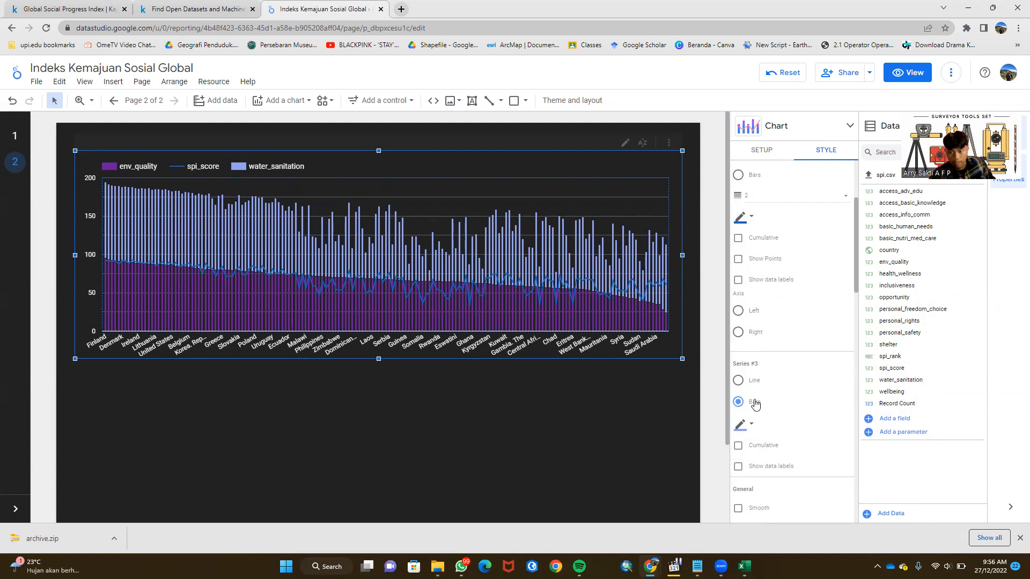
pyautogui.scroll(-1, 763, 415)
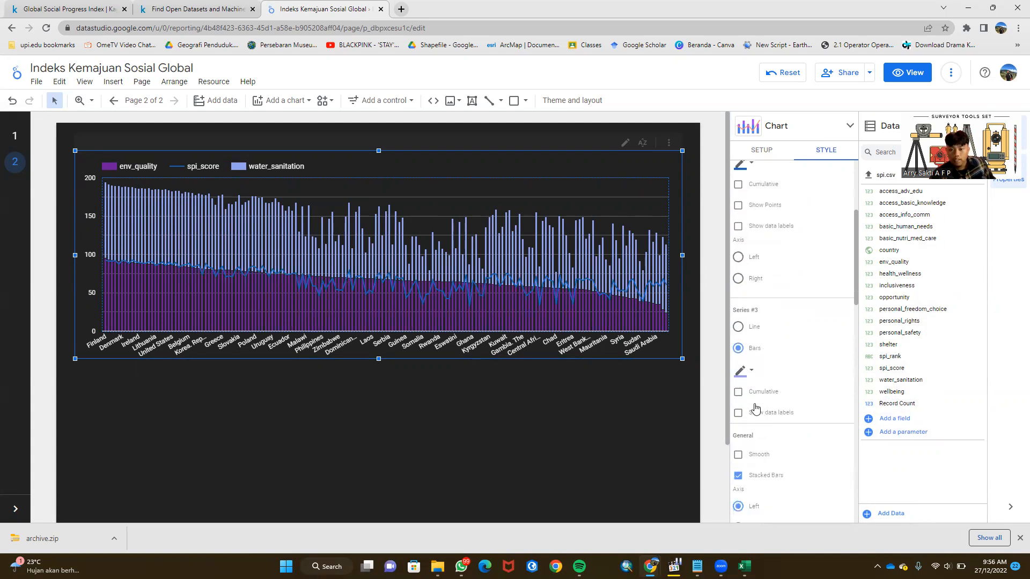
pyautogui.click(754, 372)
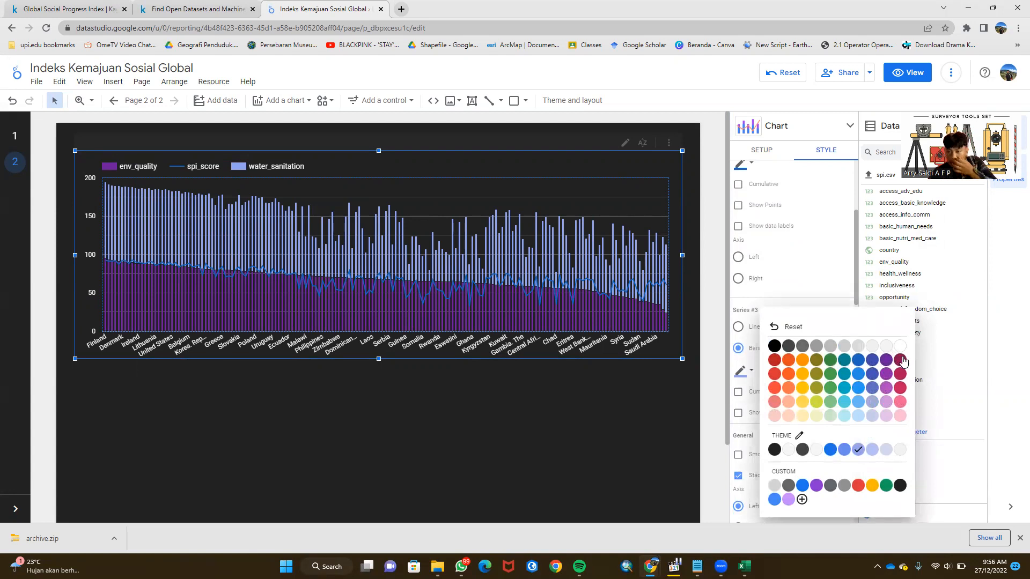
pyautogui.click(902, 361)
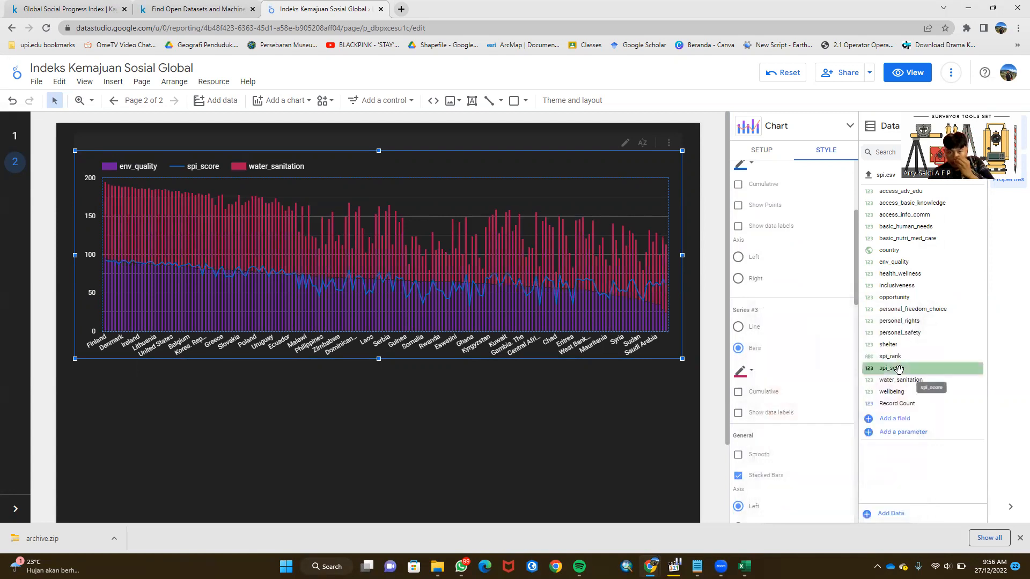
# Step: Set the Series #1 (env_quality) bars to the purple one shade lighter than the darkest purple
pyautogui.scroll(1, 796, 360)
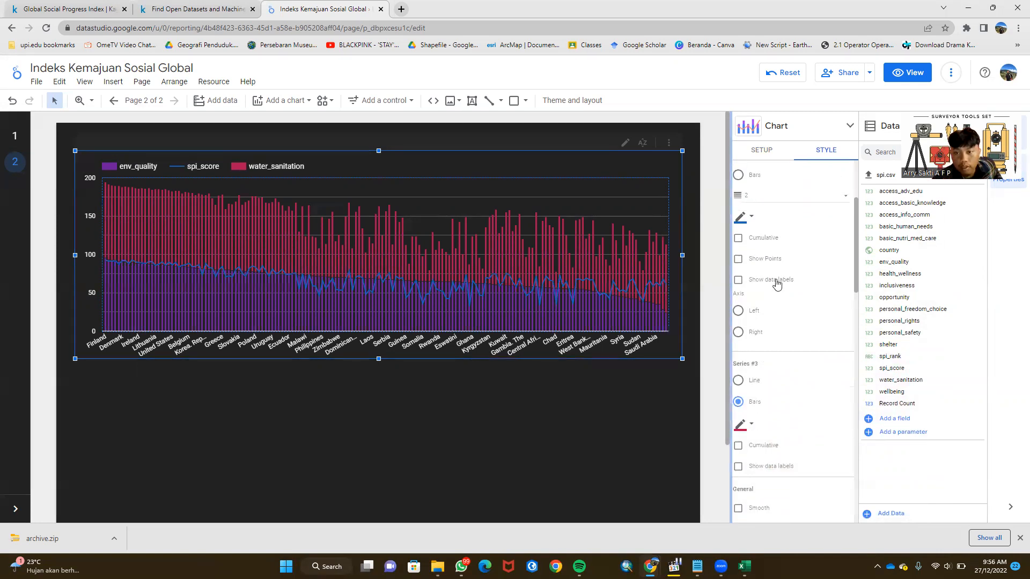
pyautogui.scroll(3, 775, 278)
pyautogui.click(751, 234)
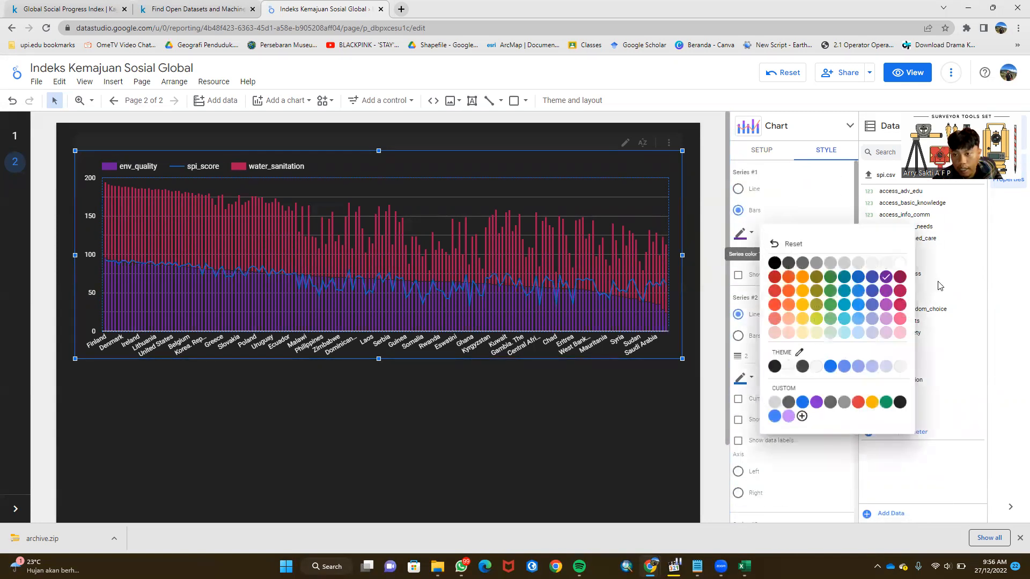
pyautogui.click(886, 298)
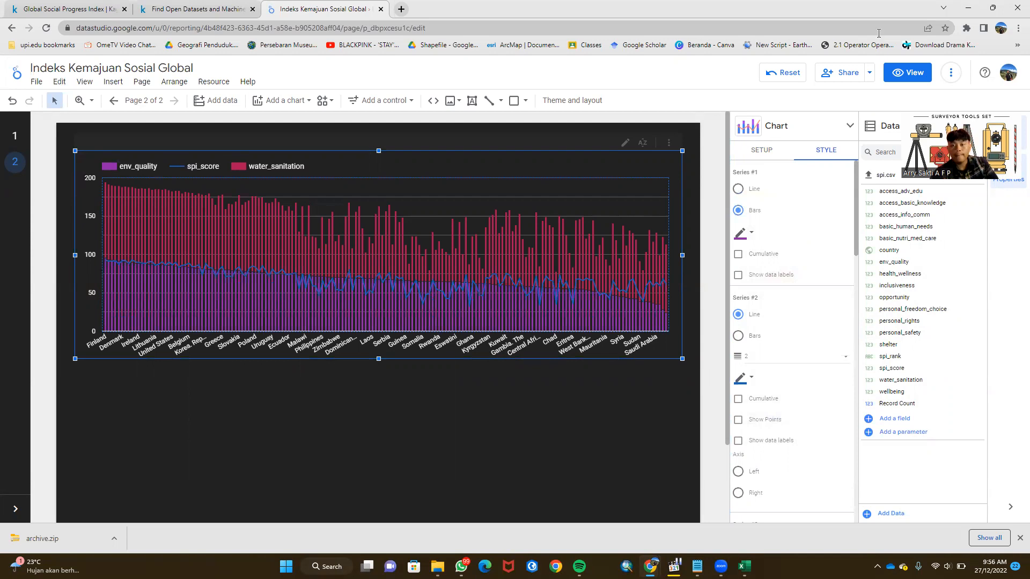
# Step: Rename the combo chart's env_quality metric to "Tingkat Kualitas Lingkungan" in the chart setup
pyautogui.click(772, 153)
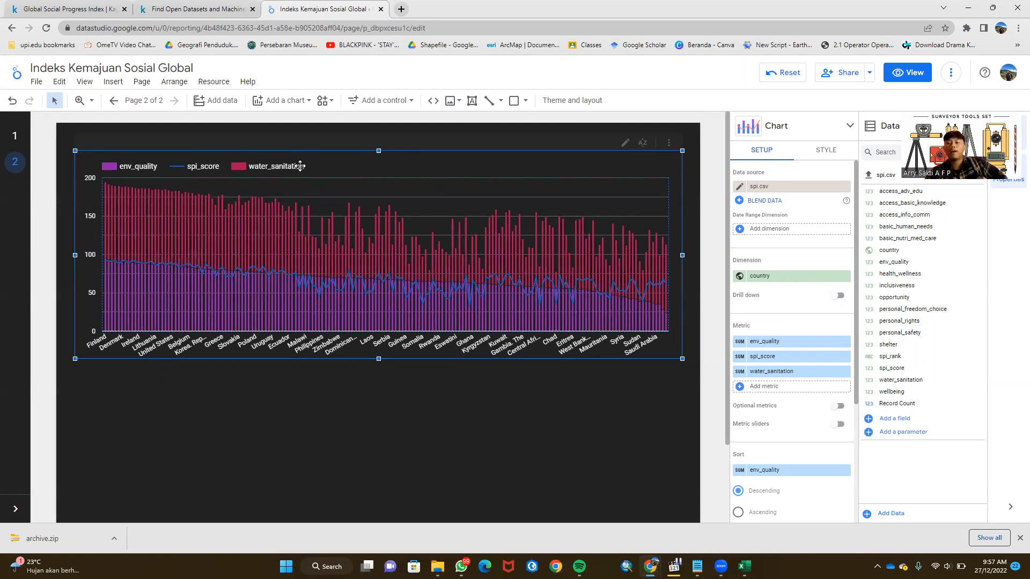
pyautogui.click(739, 343)
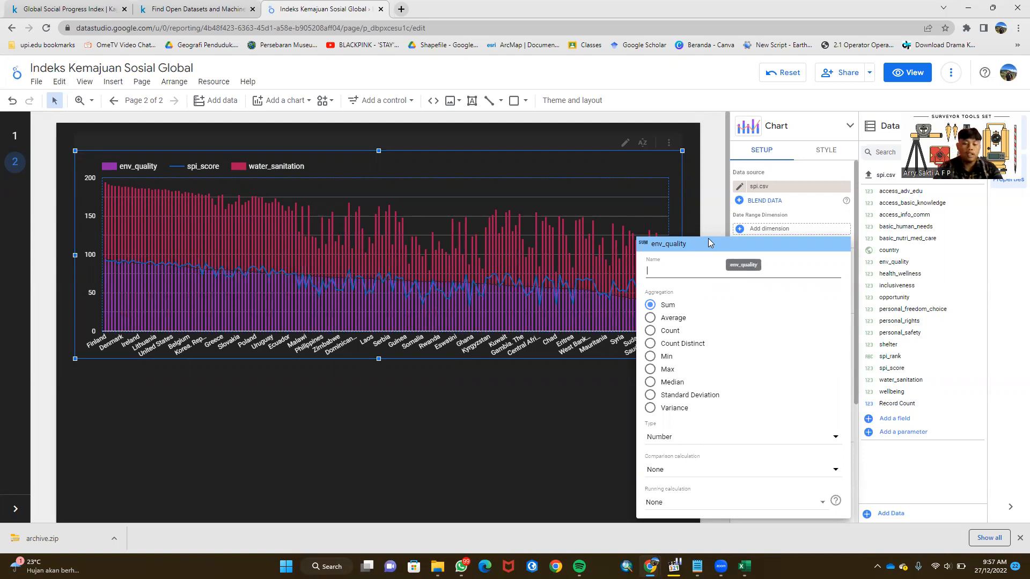
pyautogui.write('Kuali')
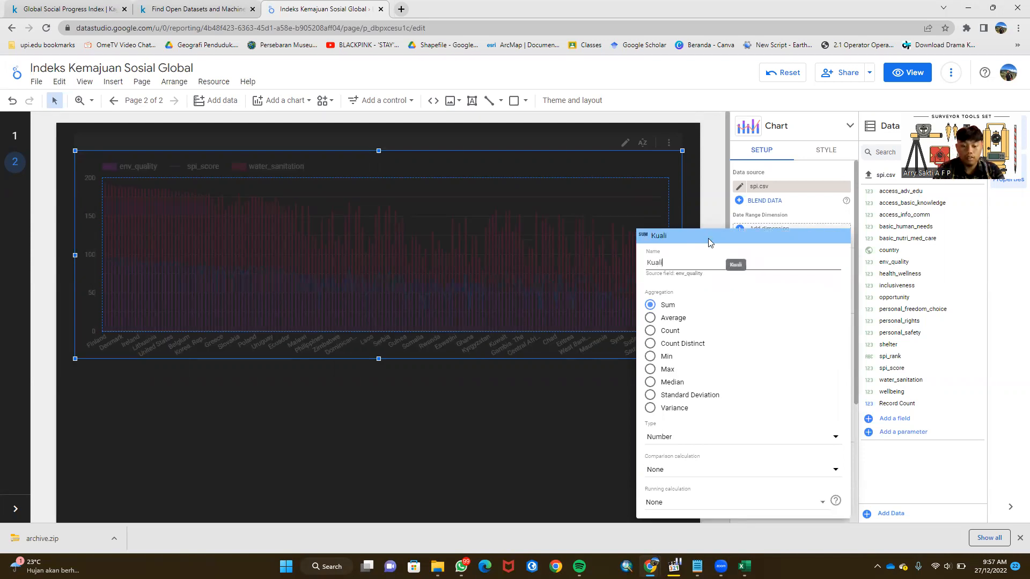
pyautogui.write('tas Lingkungan')
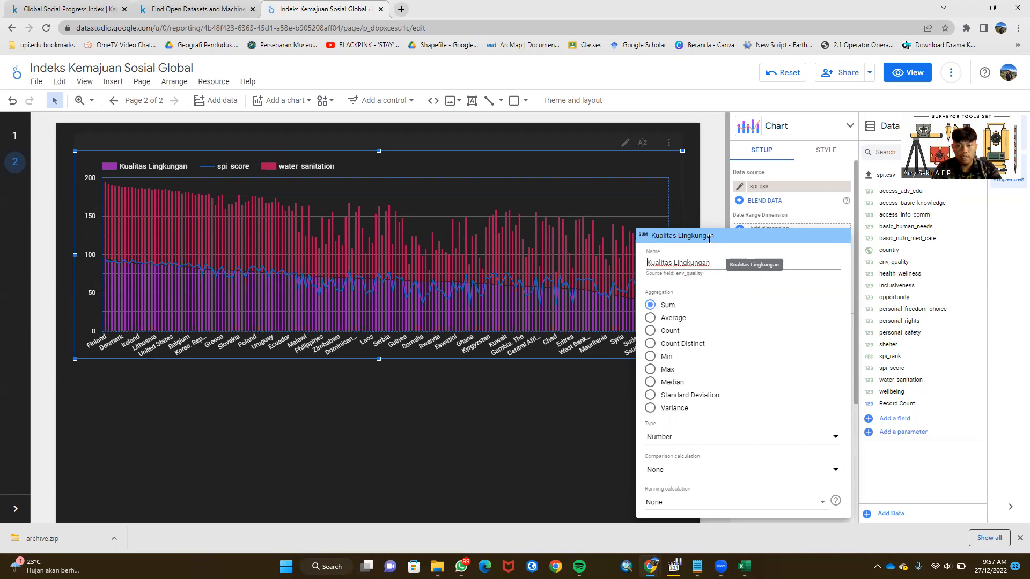
pyautogui.write('tingkat')
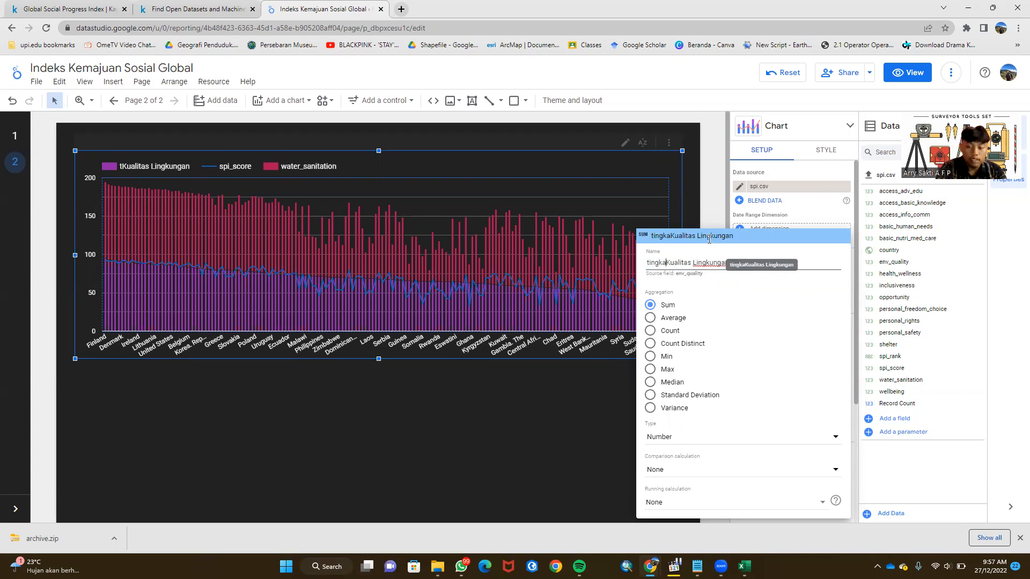
pyautogui.press('BackSpace')
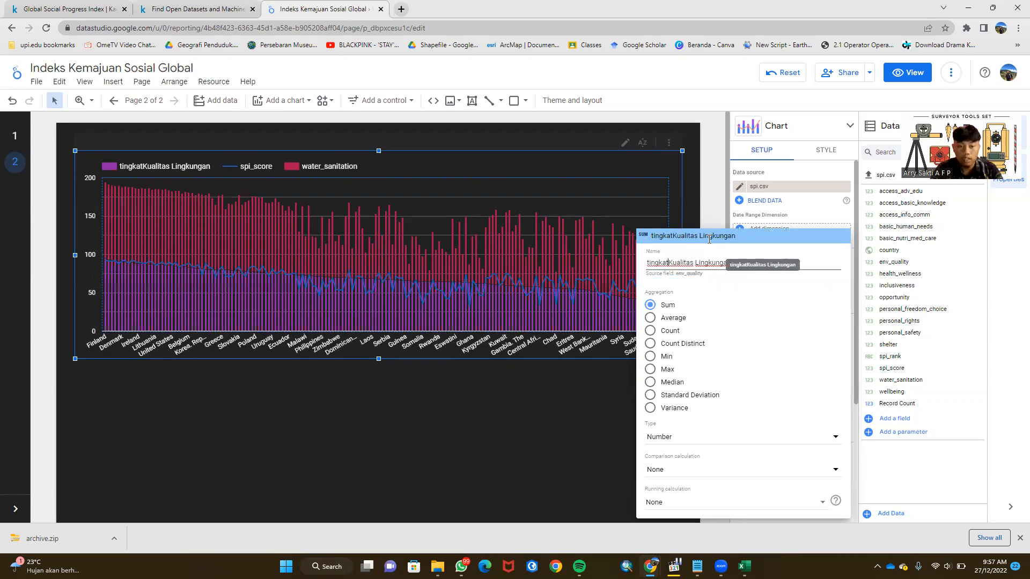
pyautogui.hotkey('ctrl', 'BackSpace')
pyautogui.write('Tingkat')
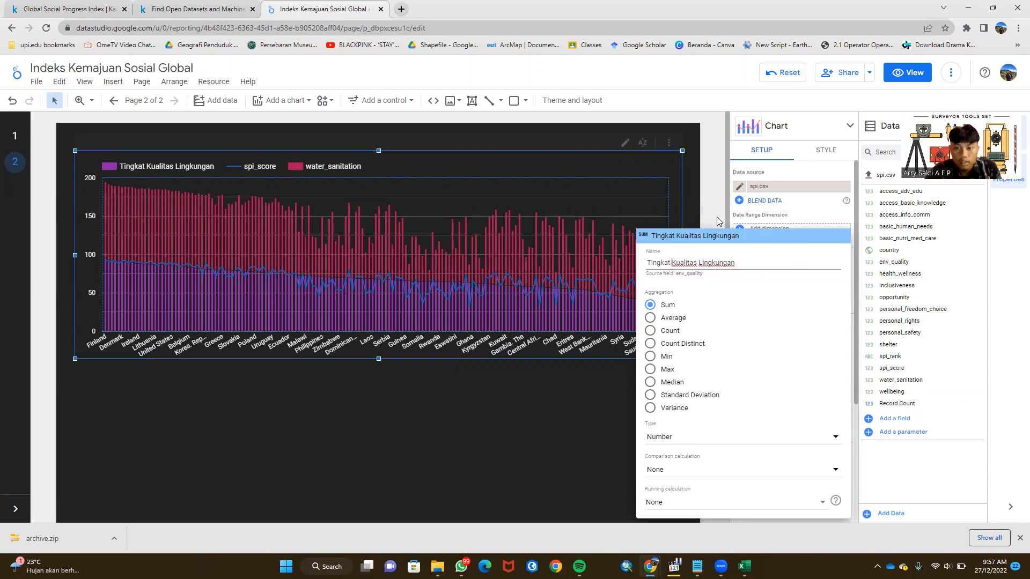
pyautogui.click(718, 221)
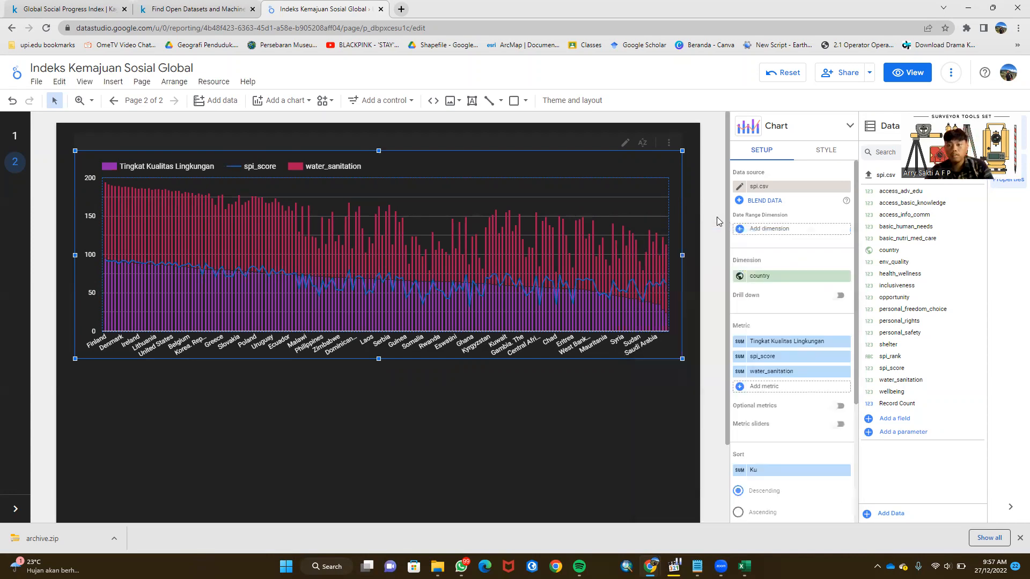
# Step: Check the spi_score column description on the Kaggle dataset page and rename the chart's spi_score metric to "Nilai Kemajuan Sosial" in Data Studio
pyautogui.click(740, 358)
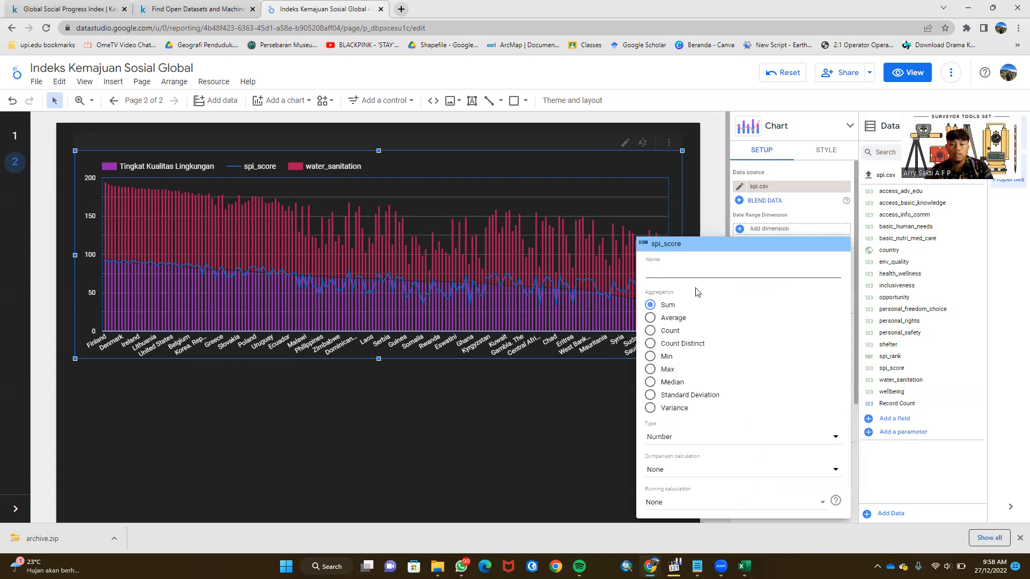
pyautogui.click(64, 8)
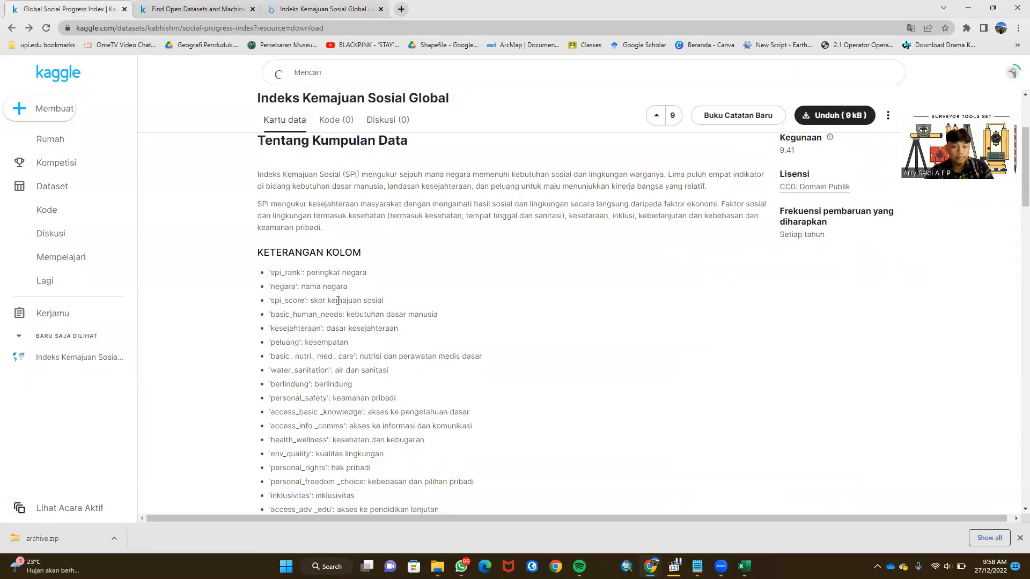
pyautogui.click(336, 13)
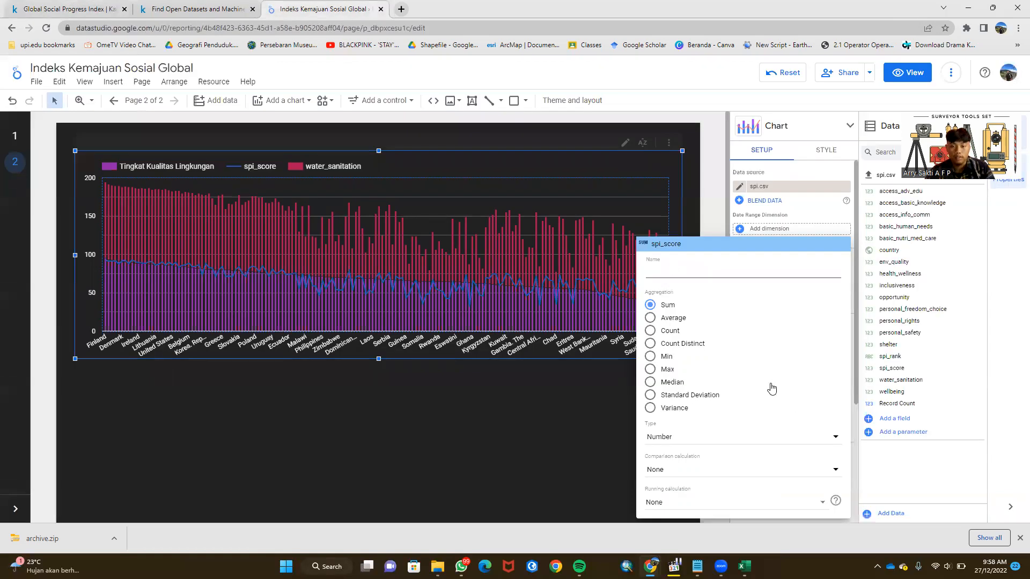
pyautogui.write('Sko')
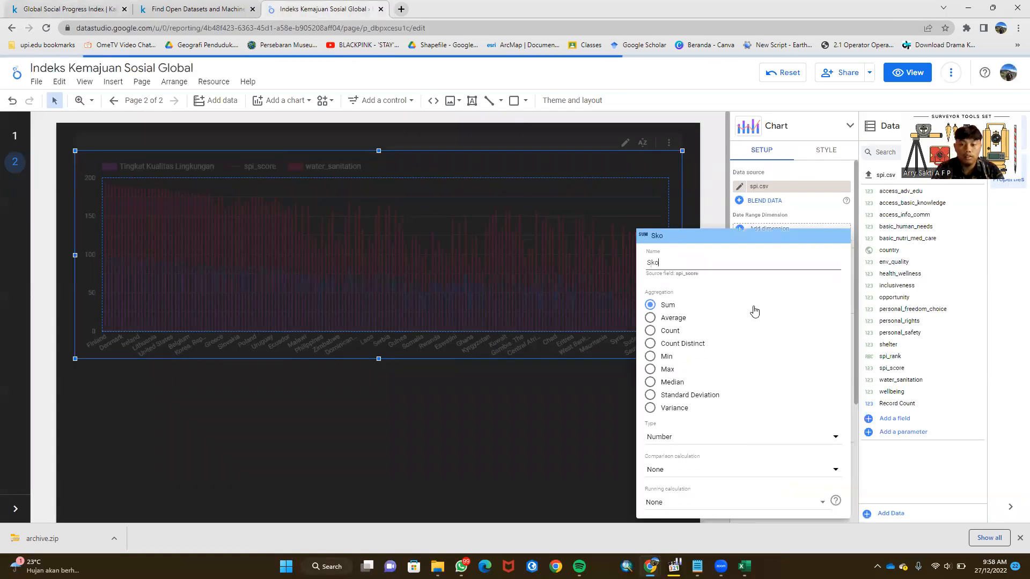
pyautogui.press('BackSpace')
pyautogui.press('BackSpace')
pyautogui.press('BackSpace')
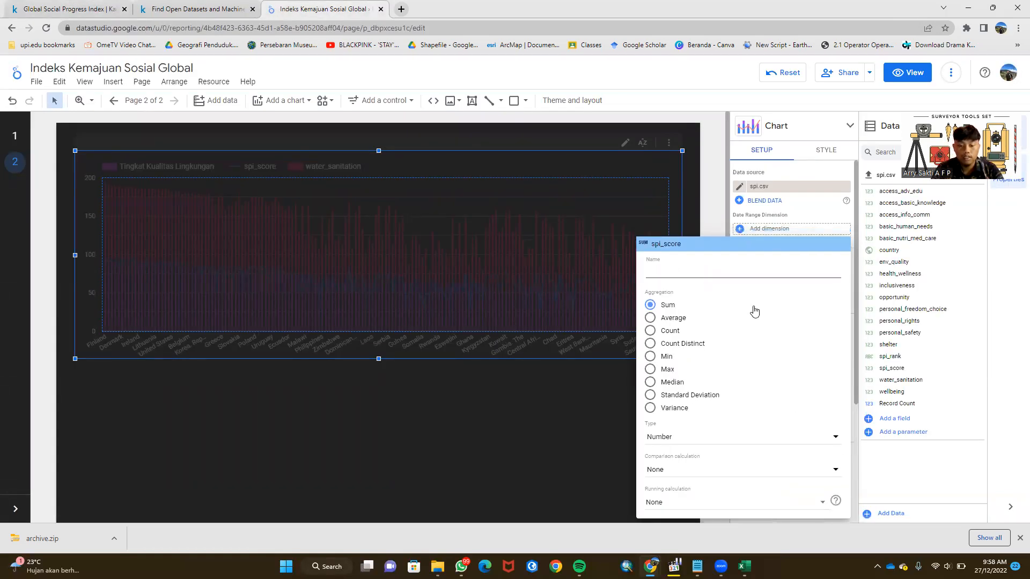
pyautogui.write('Nilai Kemajuan Sosial')
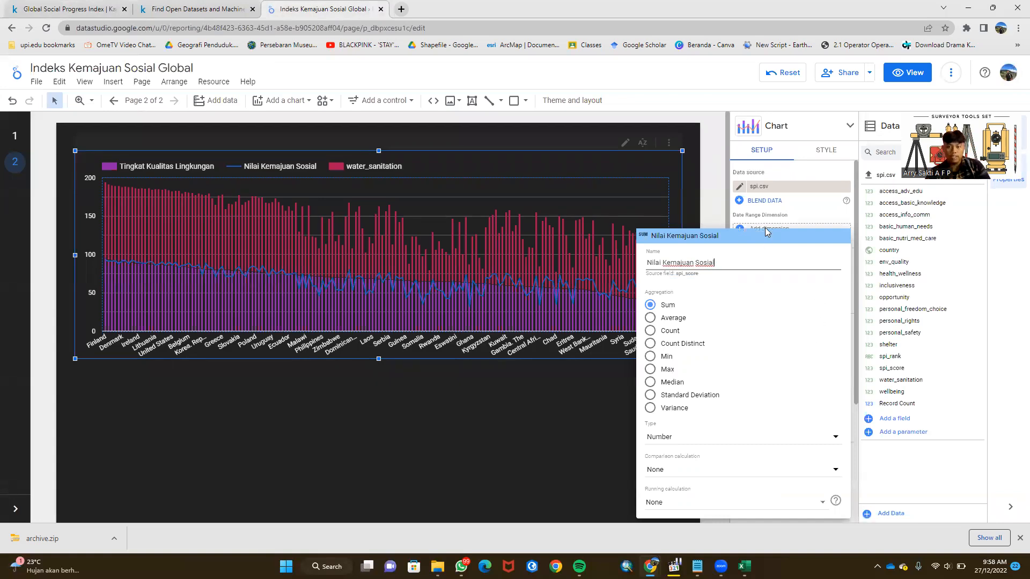
pyautogui.click(709, 213)
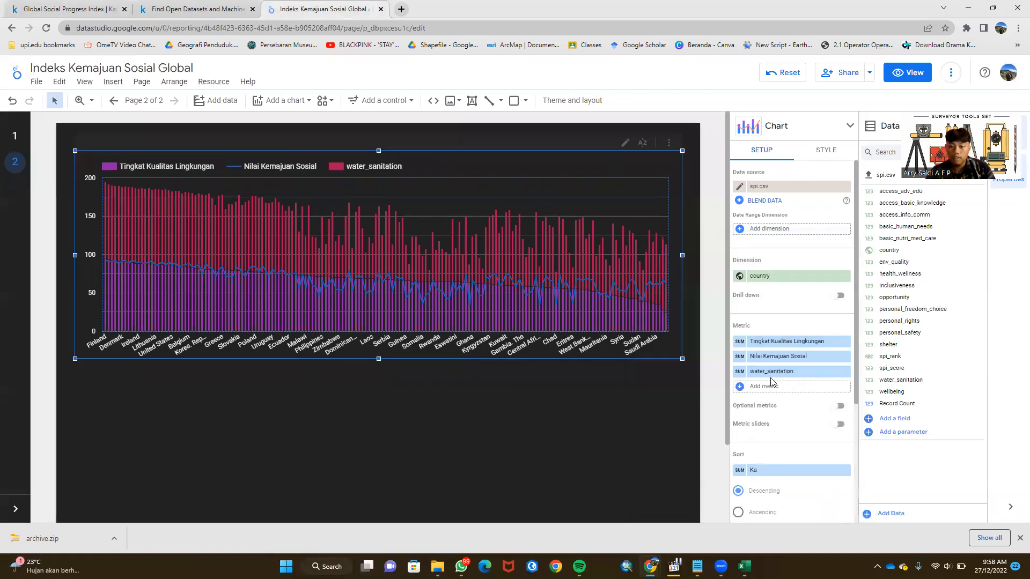
# Step: Rename the combo chart's water_sanitation metric to "Tingkat Kualitas Air & Sanitasi"
pyautogui.click(739, 372)
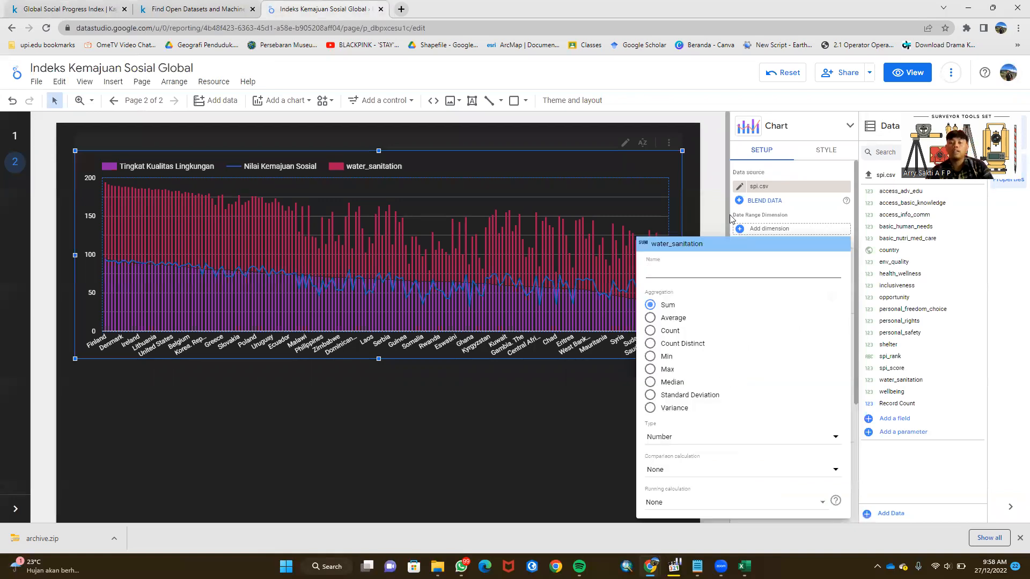
pyautogui.write('Tingkat')
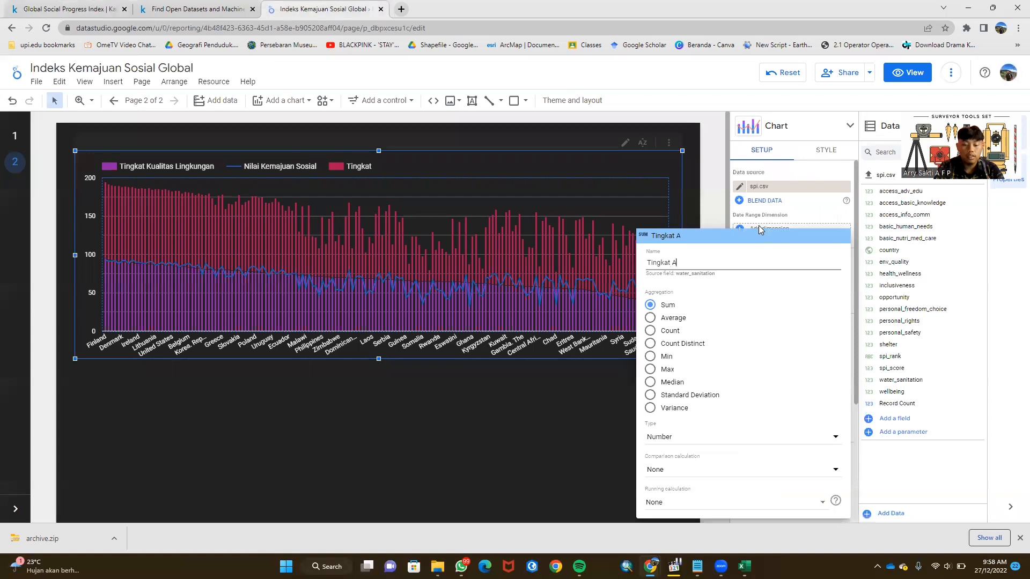
pyautogui.write(' Kual')
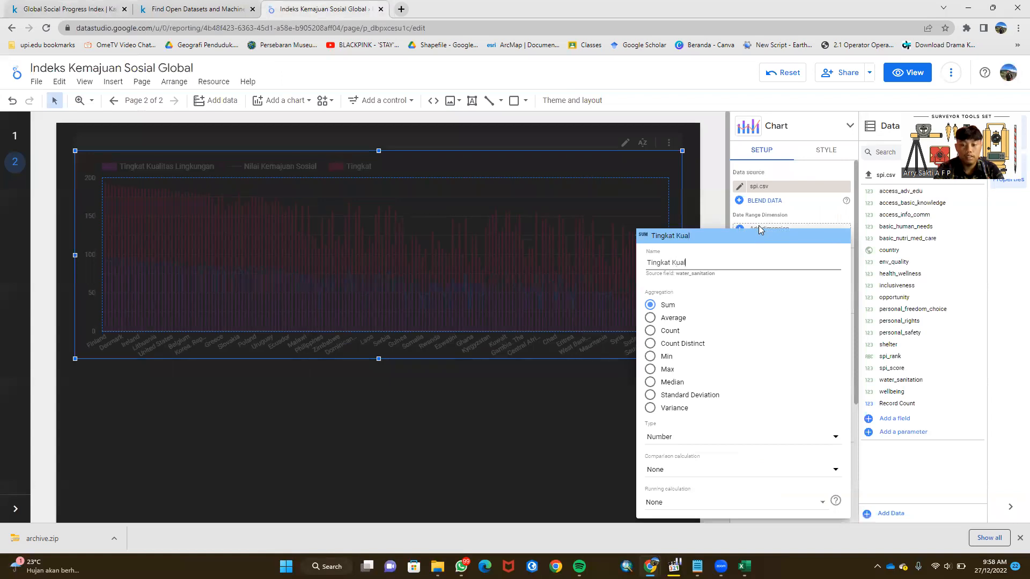
pyautogui.write('itas Air')
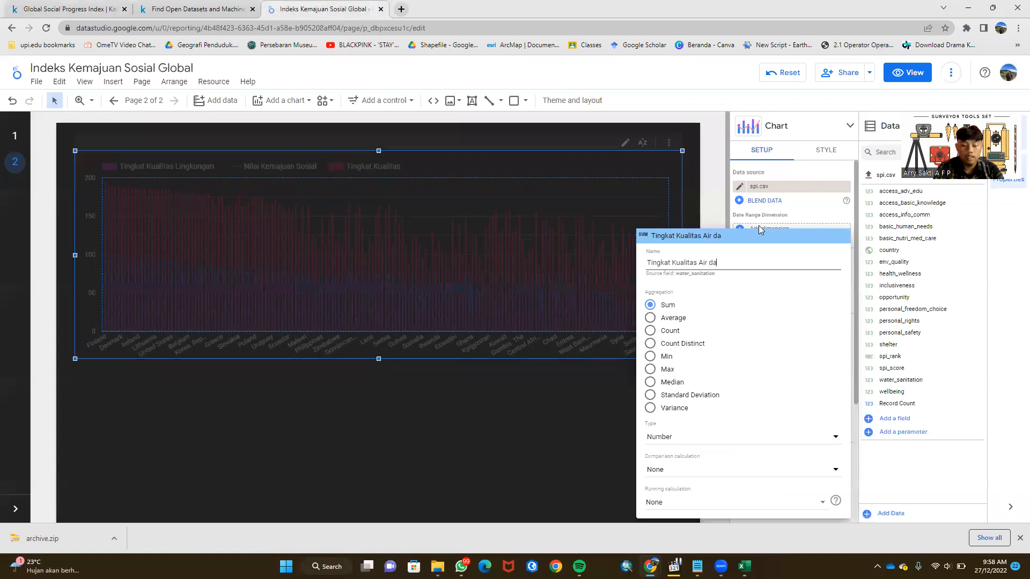
pyautogui.write(' &')
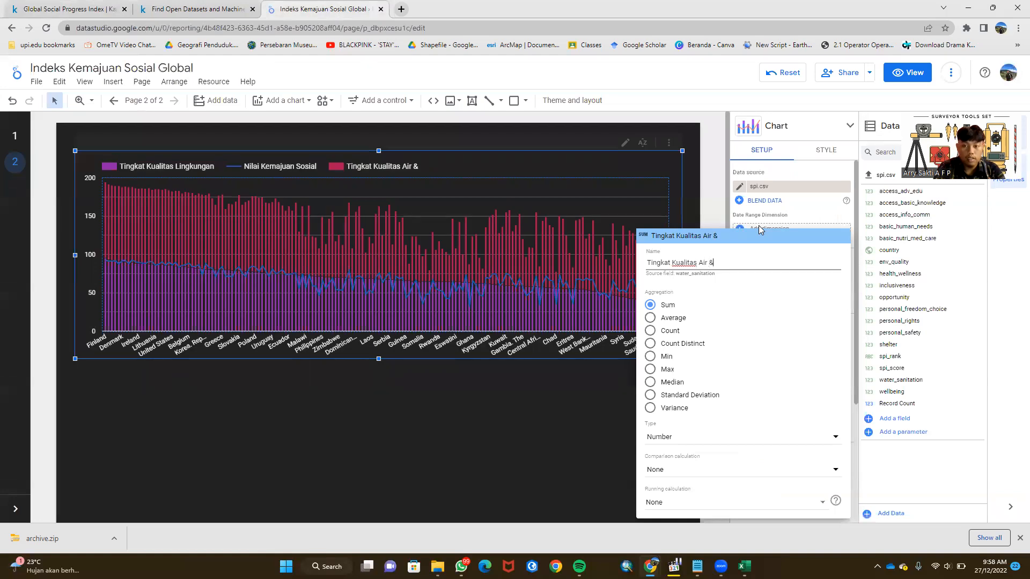
pyautogui.write(' Sanitasi')
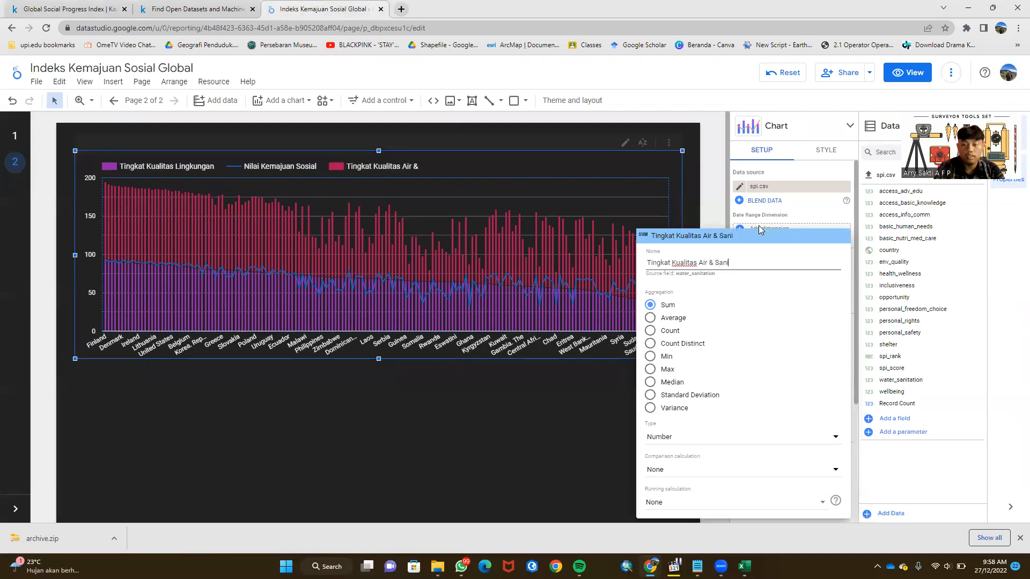
pyautogui.click(708, 206)
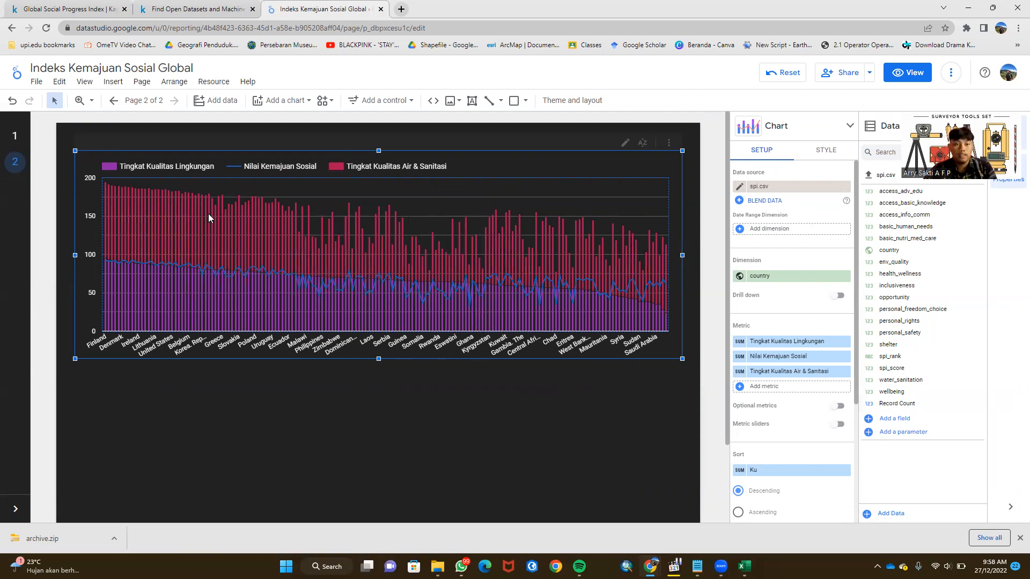
# Step: Rename the spi_score color metric of the map on page 1 to "Nilai Indeks Kemajuan Sosial Global"
pyautogui.click(15, 138)
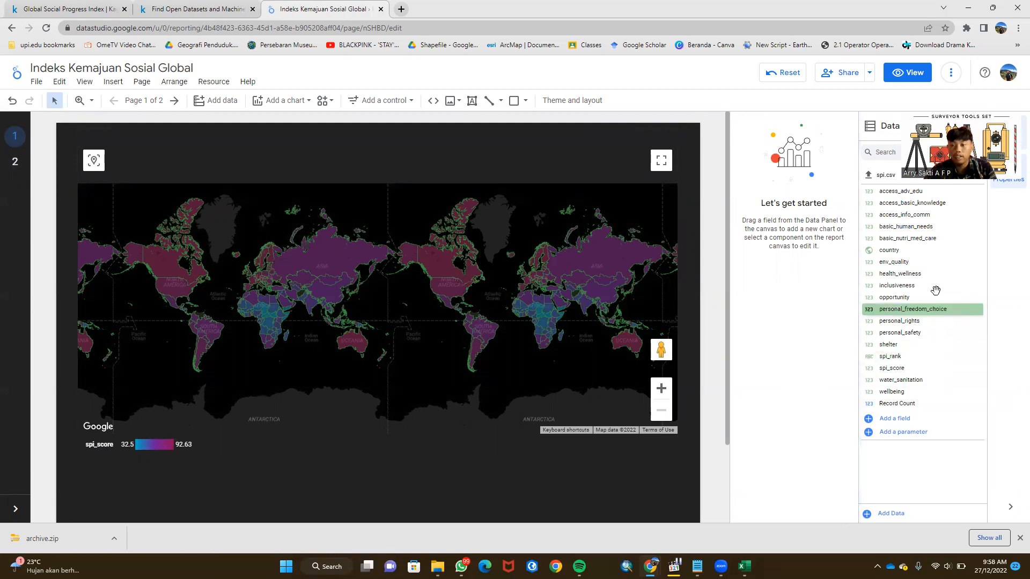
pyautogui.click(251, 373)
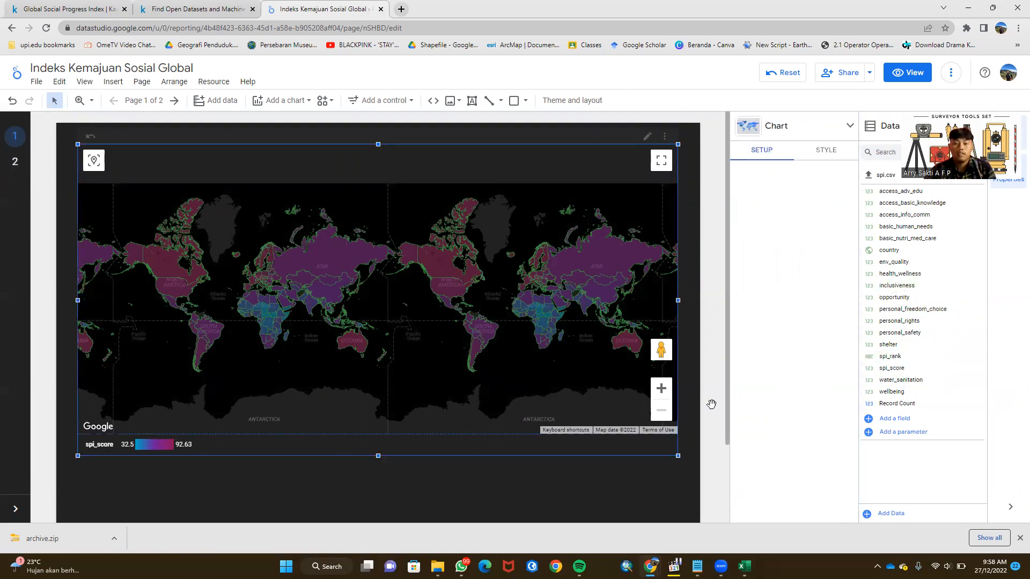
pyautogui.click(738, 368)
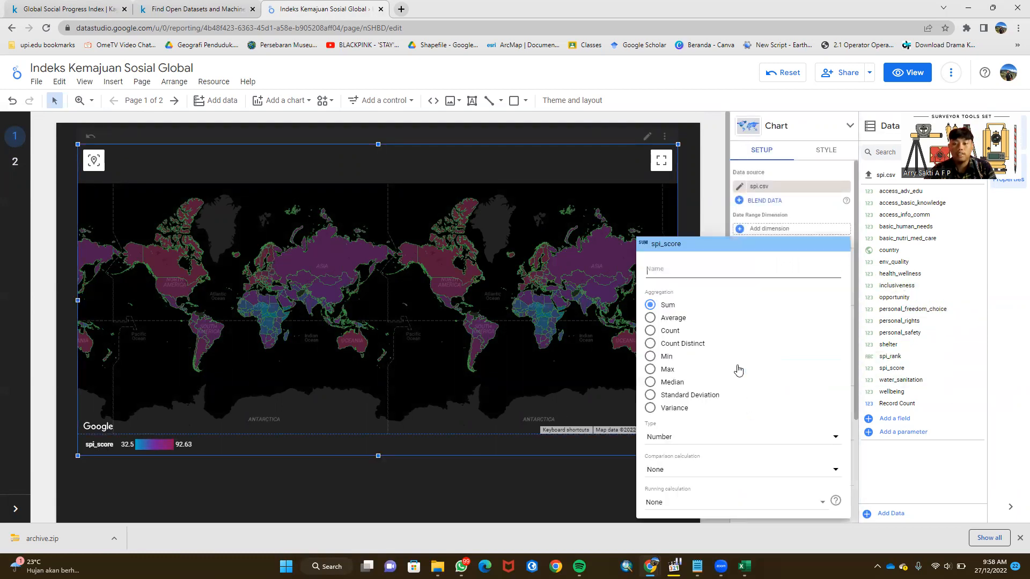
pyautogui.write('Nilai K')
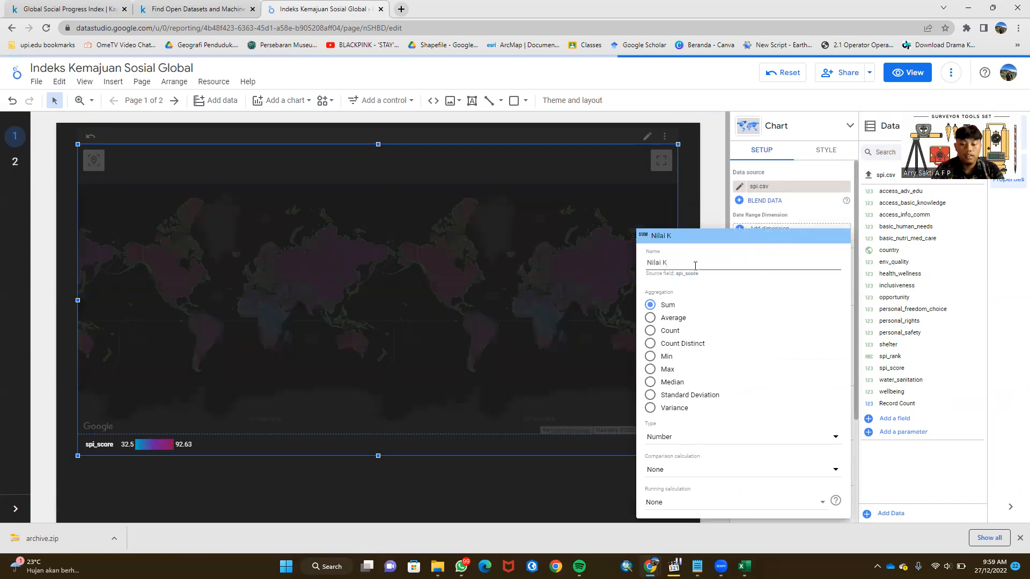
pyautogui.press('BackSpace')
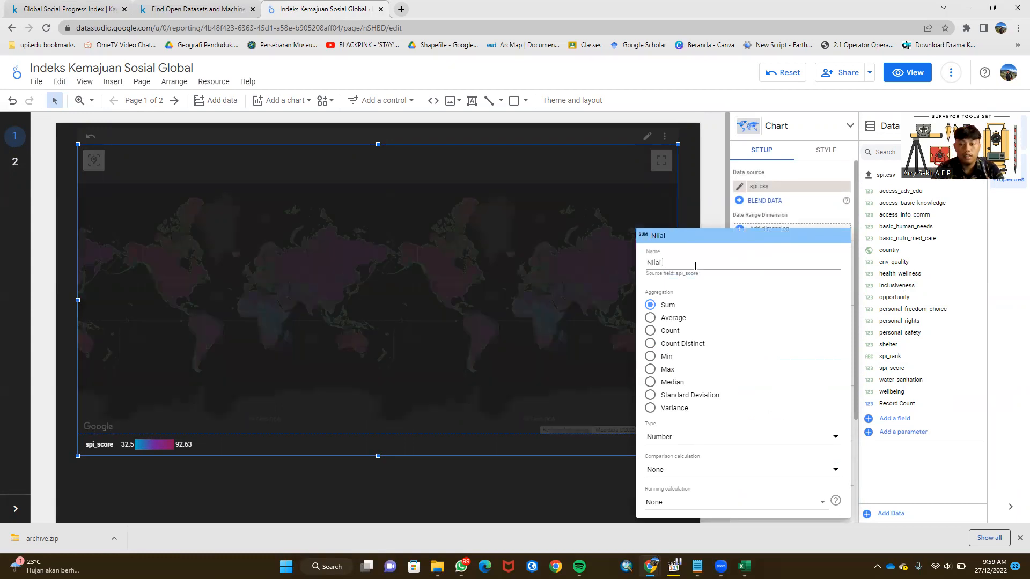
pyautogui.write('Indeks Kemajuan Sosial')
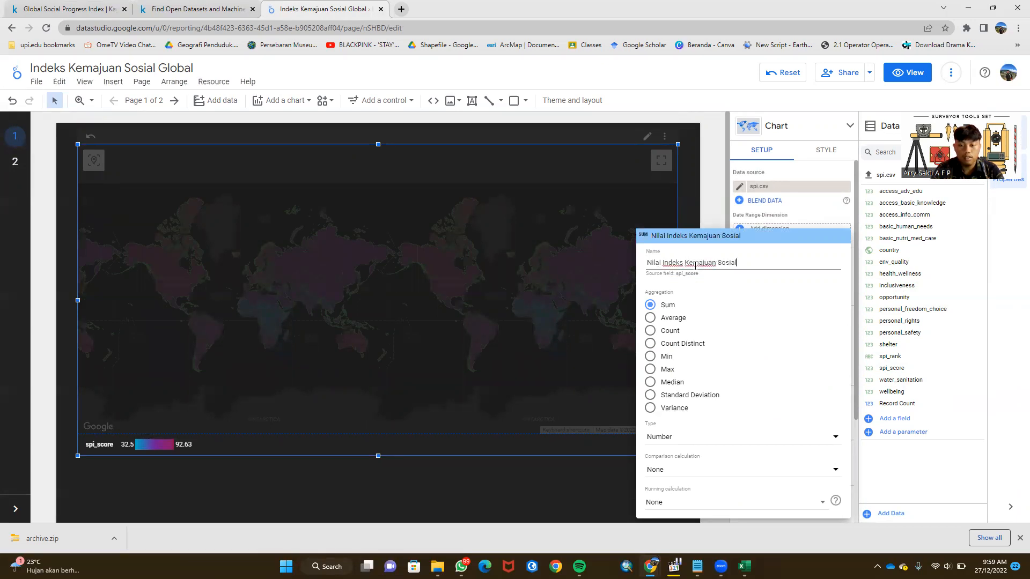
pyautogui.write(' Global')
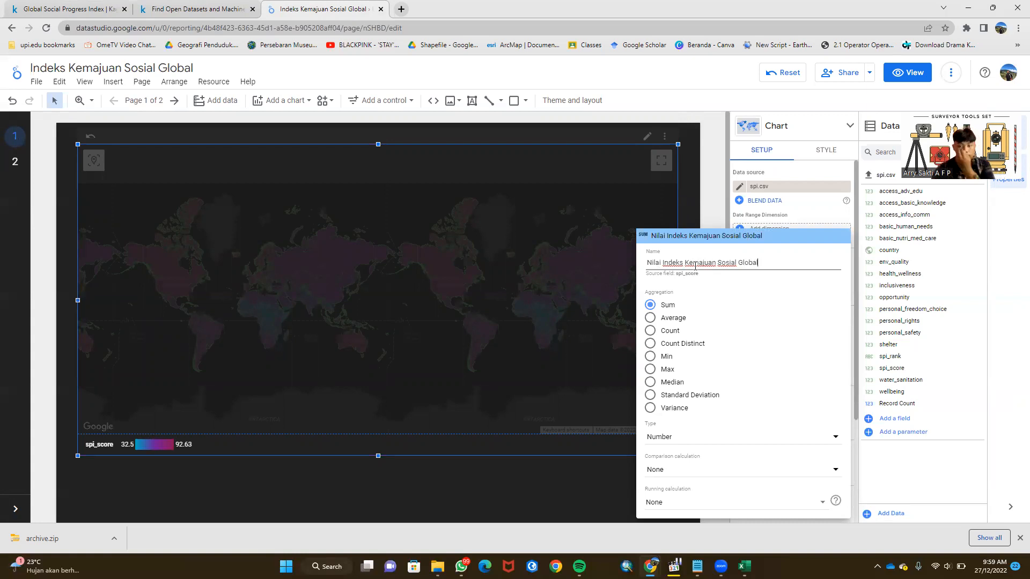
pyautogui.click(600, 504)
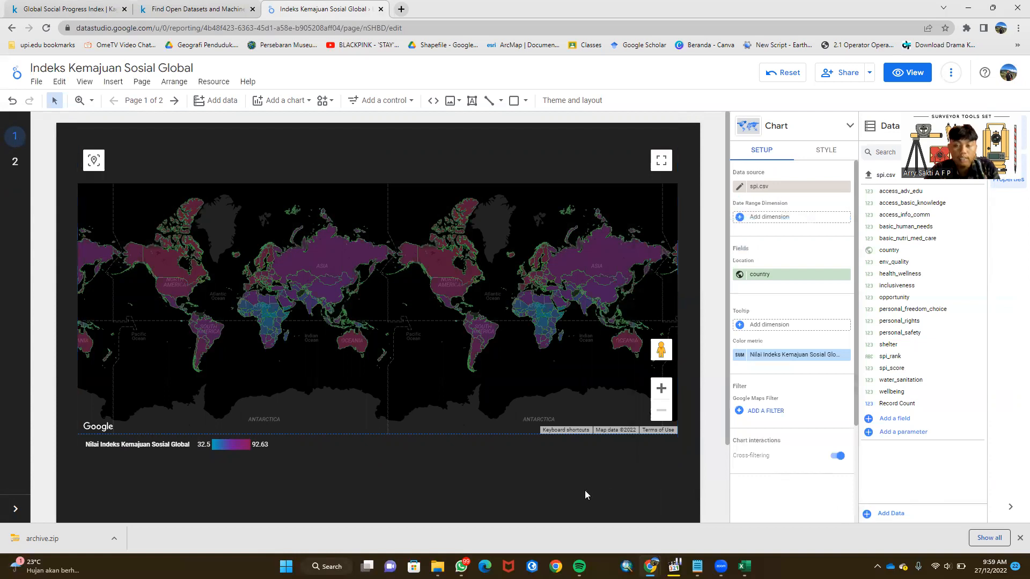
pyautogui.click(585, 491)
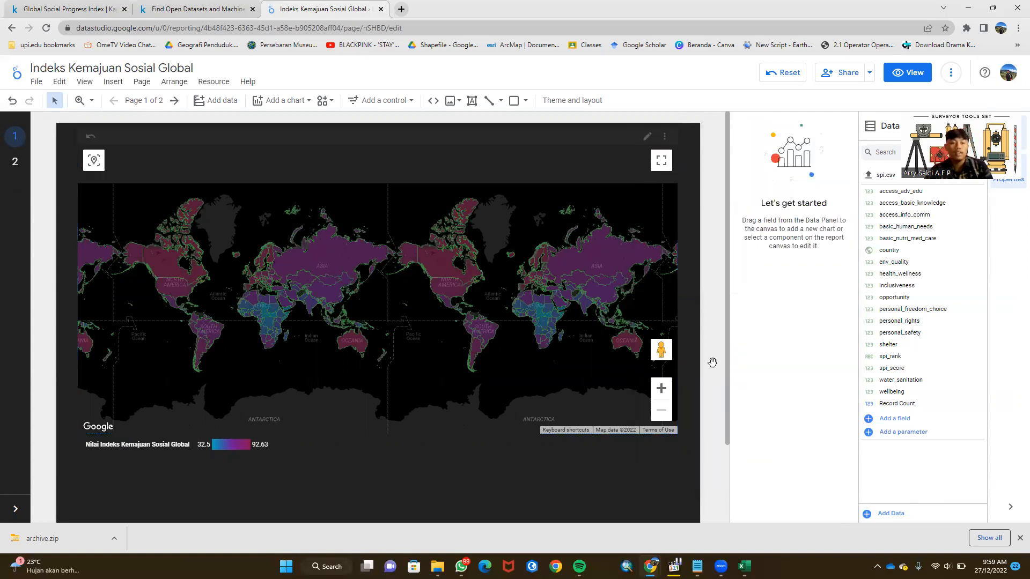
# Step: Preview the map page and the combo chart page in view mode, and return to editing the report
pyautogui.click(912, 74)
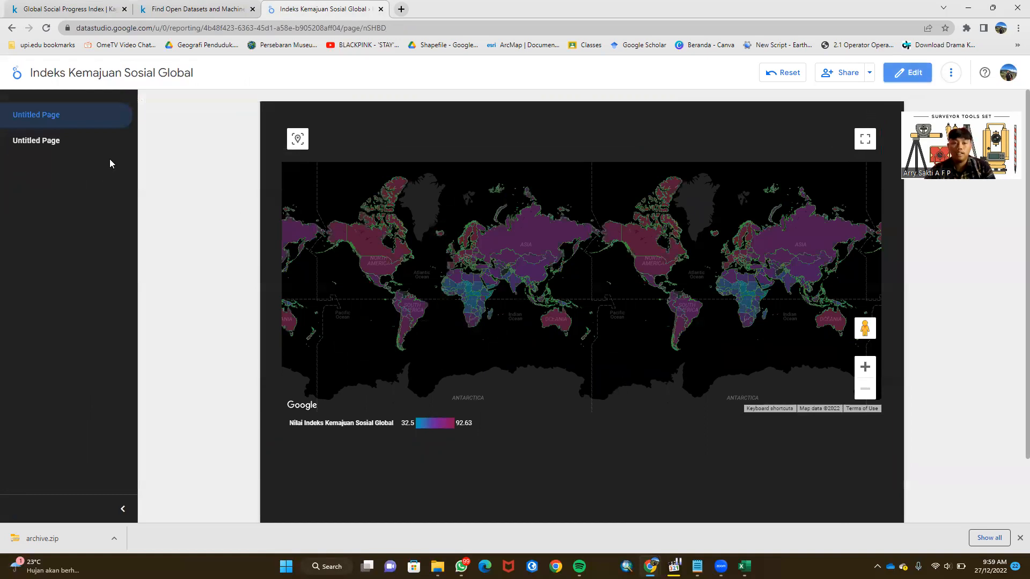
pyautogui.click(63, 144)
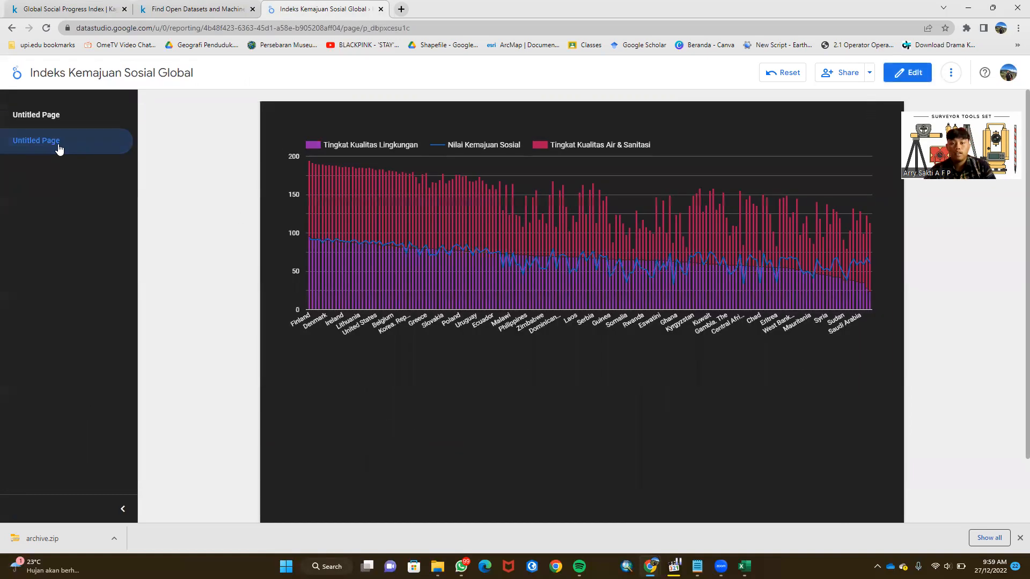
pyautogui.click(63, 116)
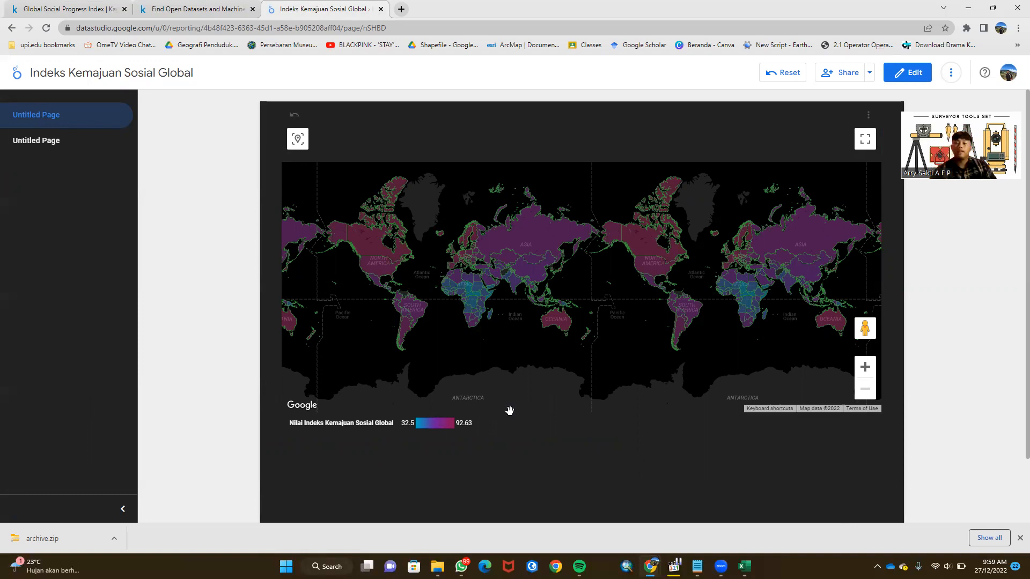
pyautogui.click(916, 74)
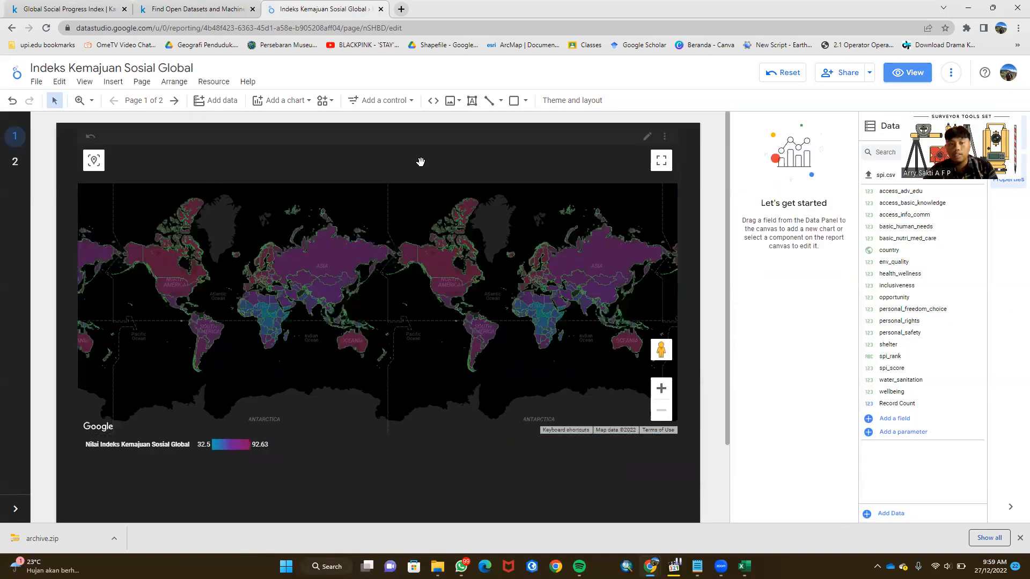
pyautogui.click(214, 102)
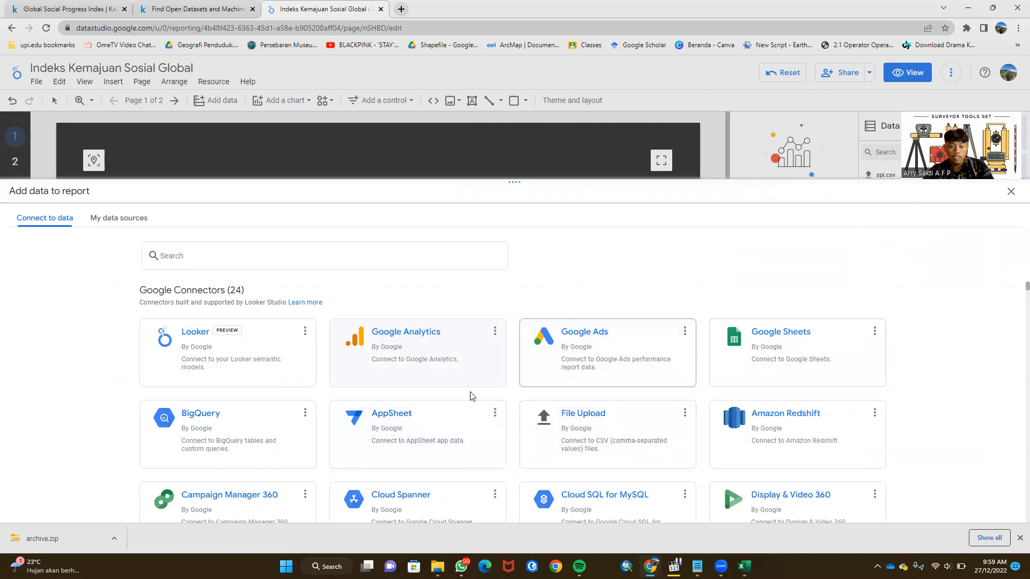
pyautogui.click(1012, 193)
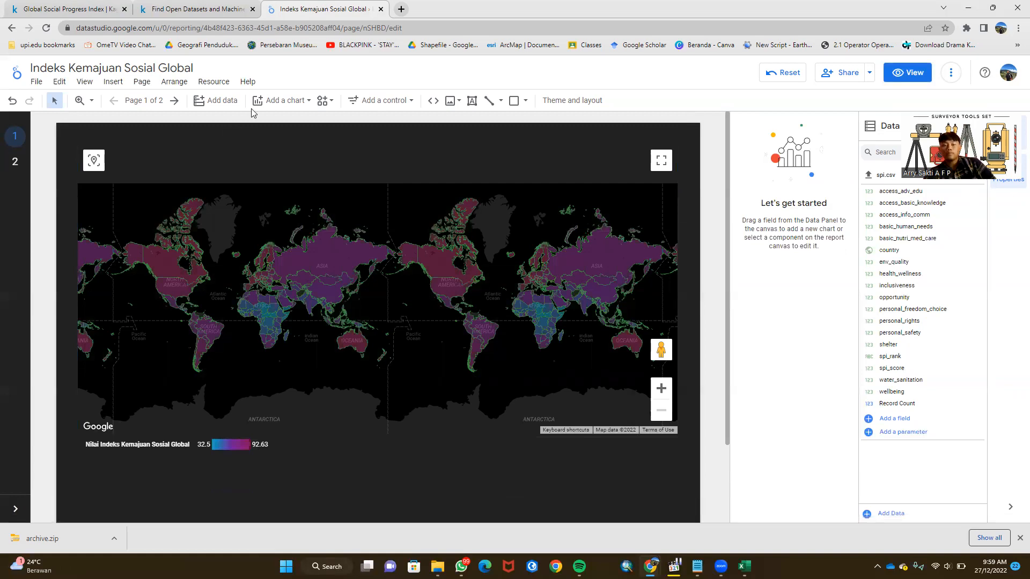
pyautogui.click(398, 102)
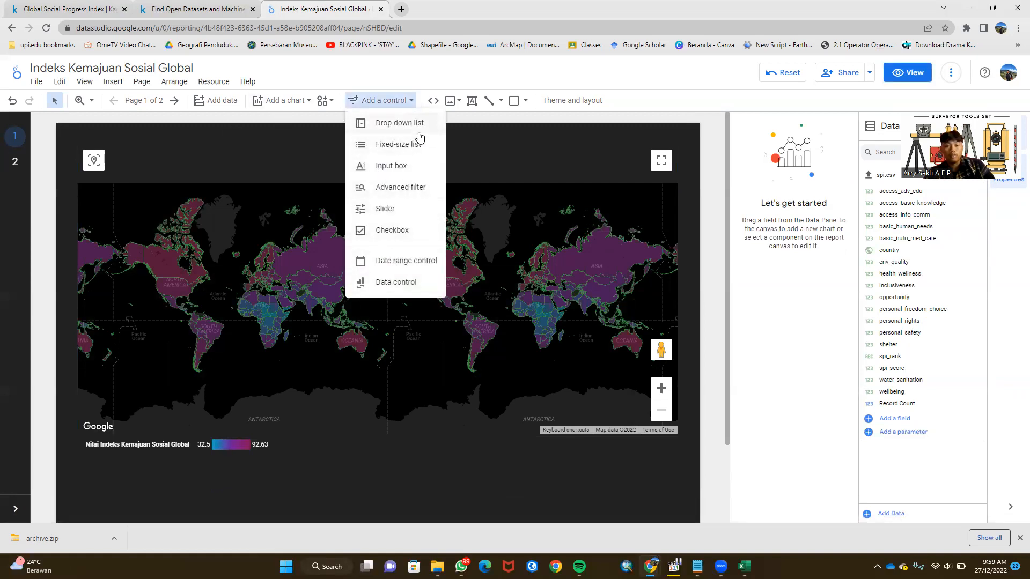
pyautogui.click(616, 100)
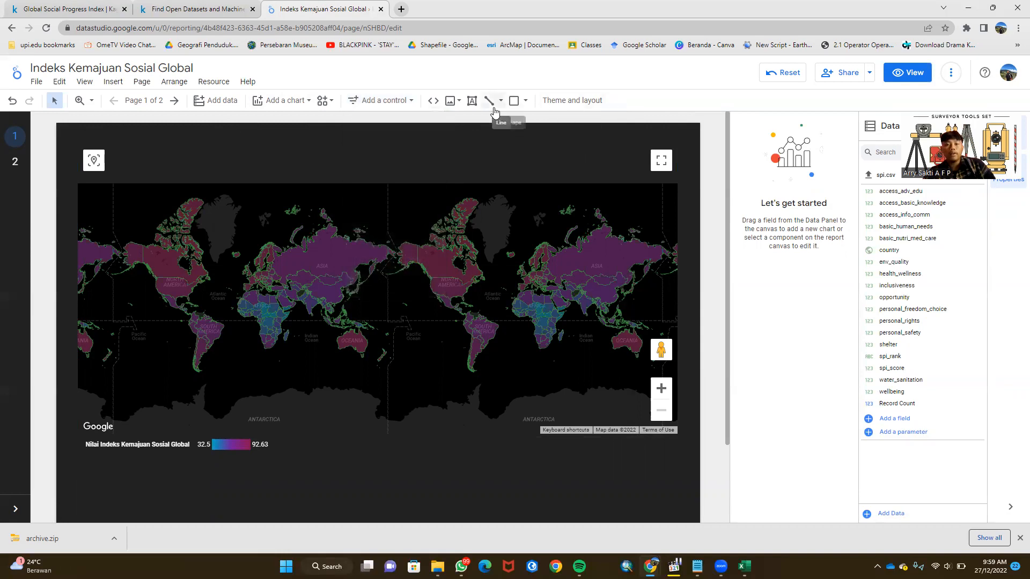
pyautogui.click(524, 101)
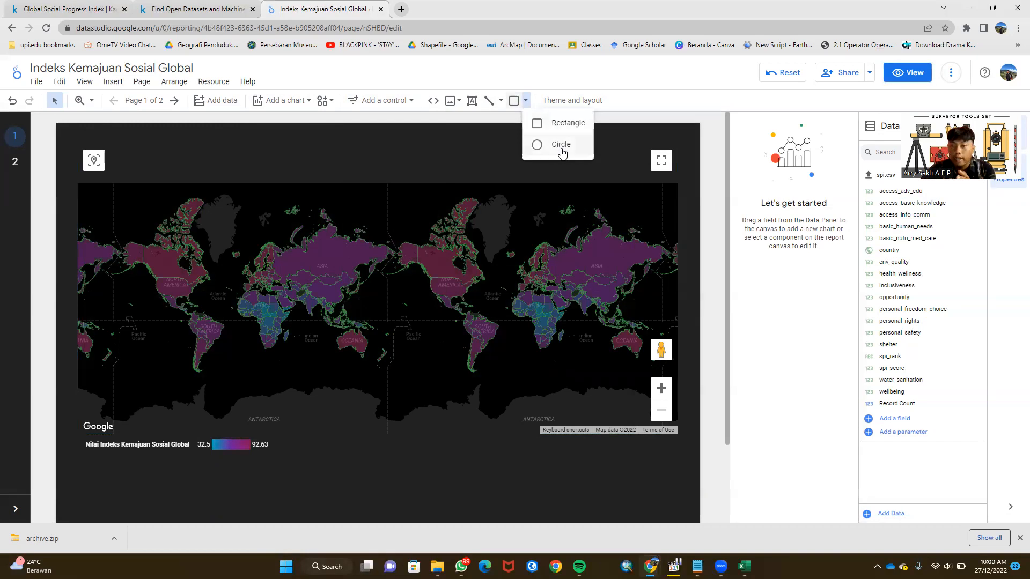
pyautogui.click(499, 105)
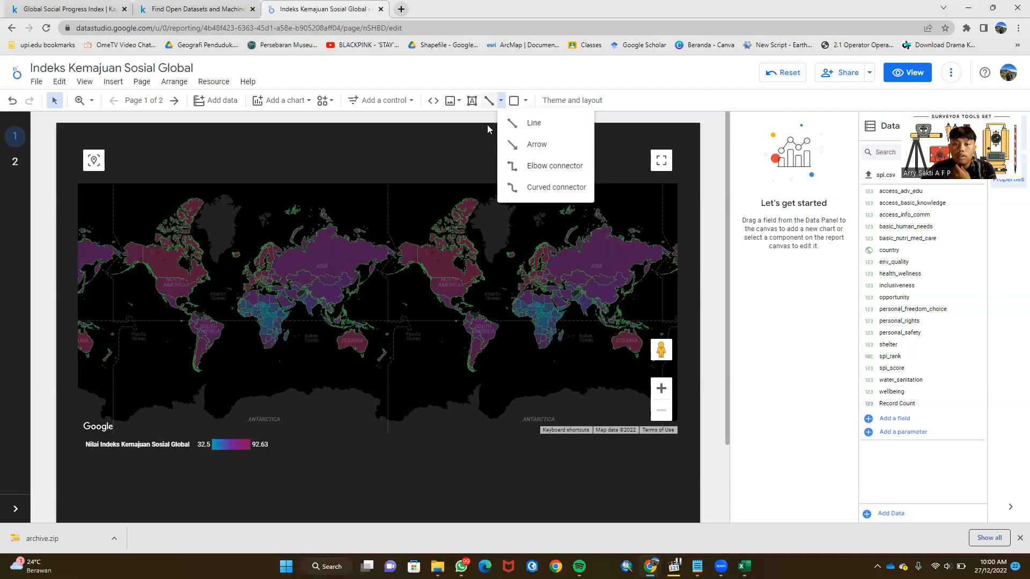
pyautogui.click(458, 101)
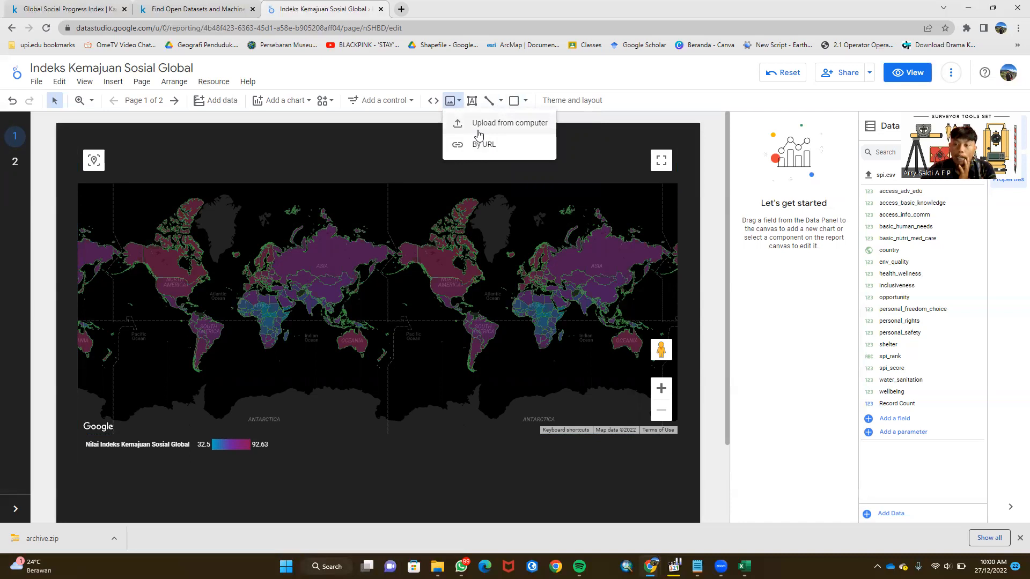
pyautogui.click(632, 101)
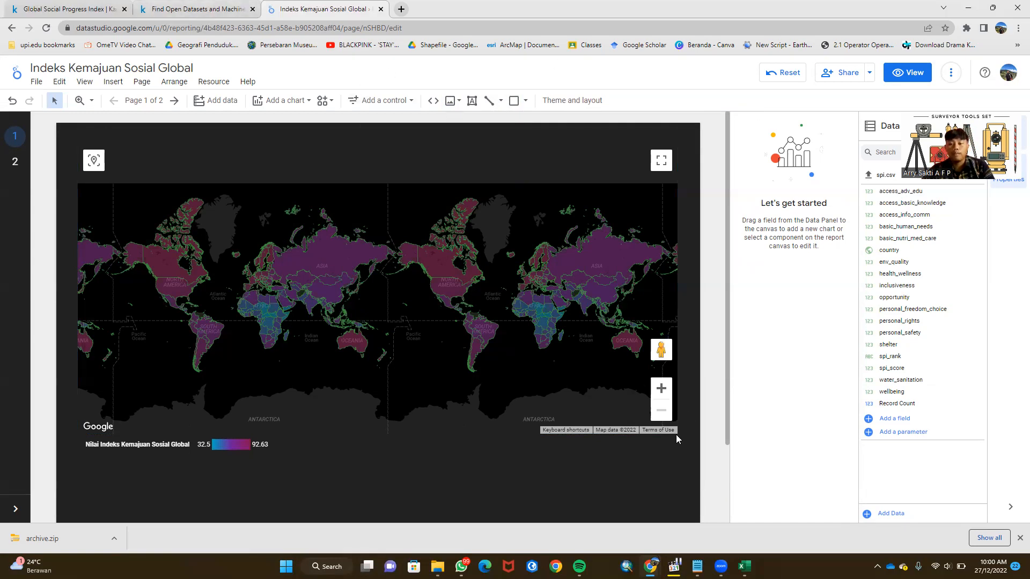
# Step: Switch to the spi workbook in Excel and auto-fit the personal_freedom_choice, inclusiveness and access_adv_edu columns to their contents
pyautogui.click(744, 566)
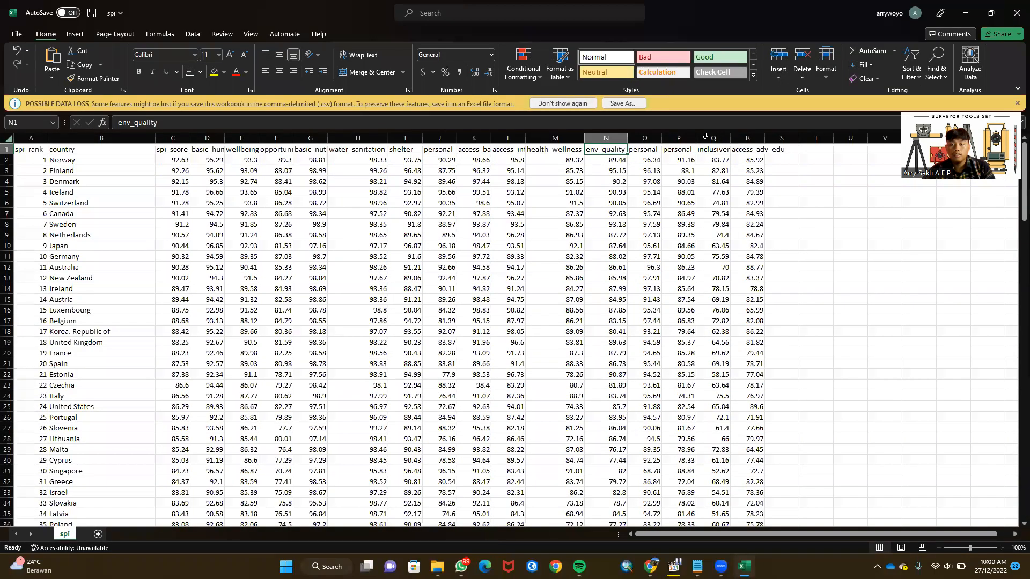
pyautogui.click(703, 138)
pyautogui.doubleClick(697, 137)
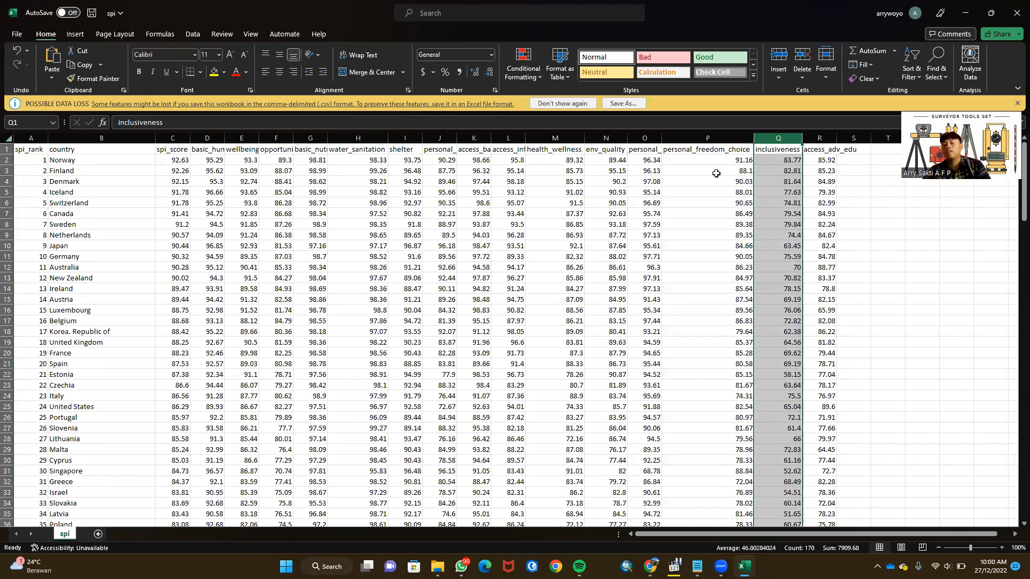
pyautogui.doubleClick(838, 134)
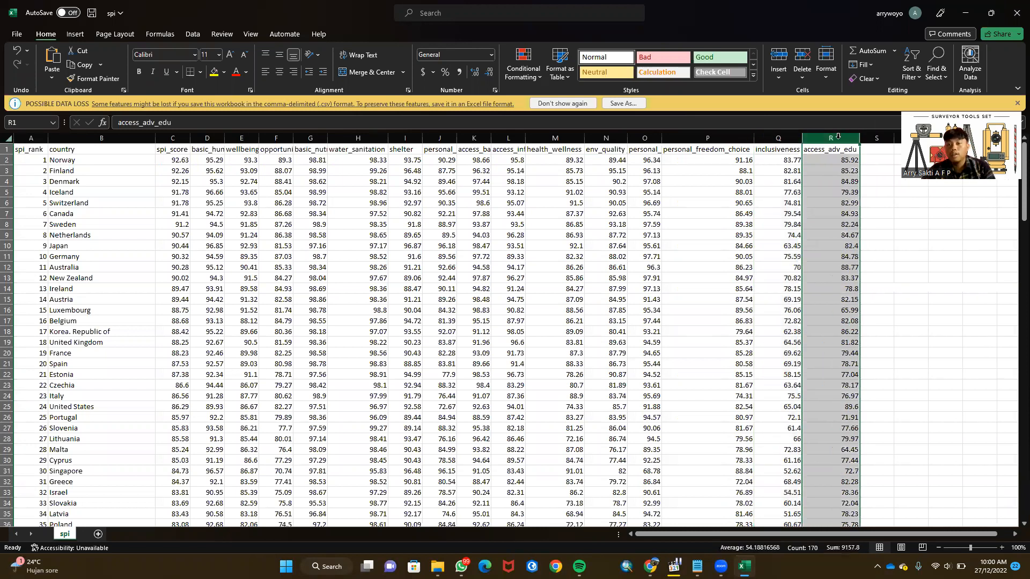
pyautogui.click(874, 159)
pyautogui.click(874, 152)
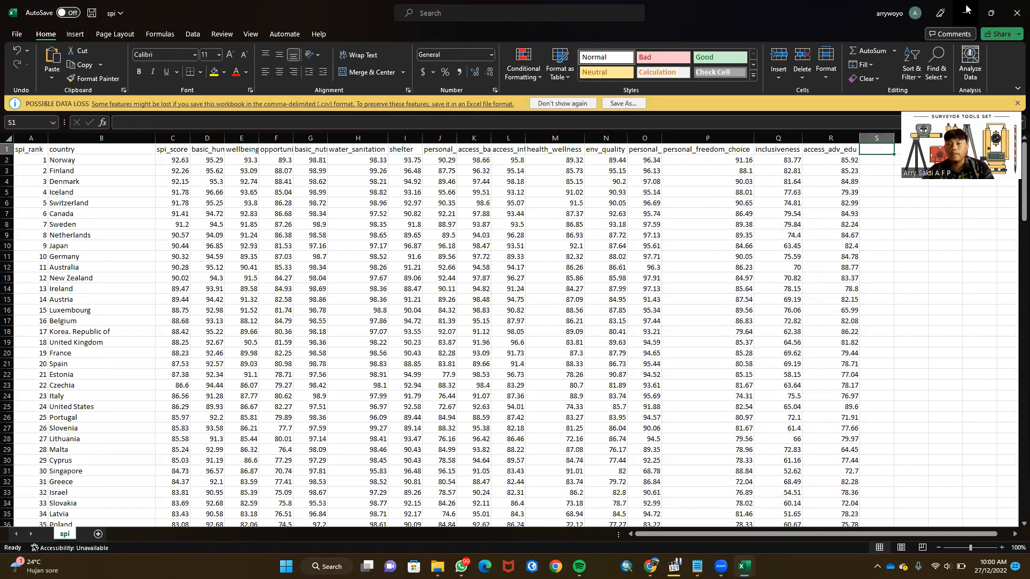
pyautogui.doubleClick(947, 4)
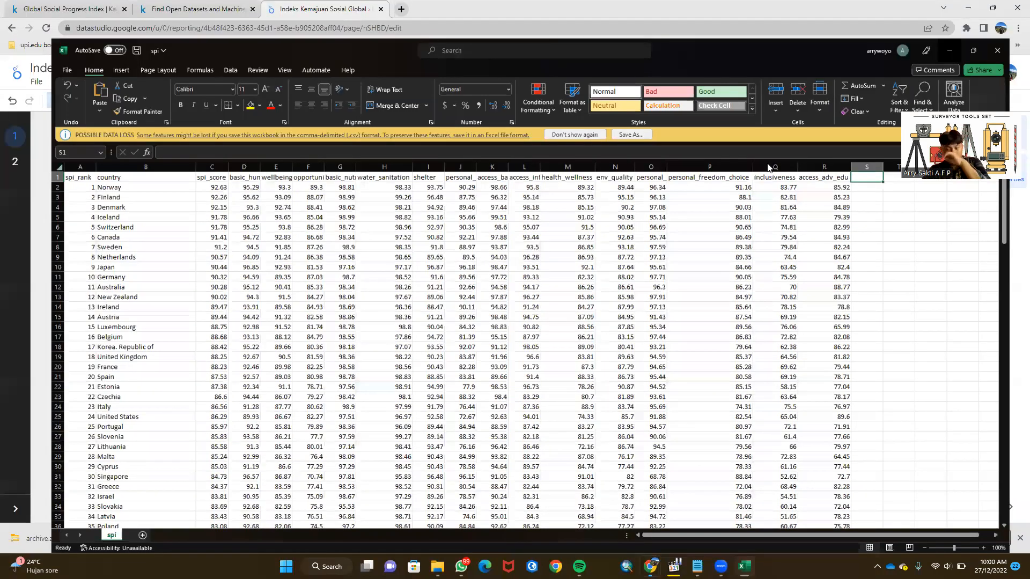
# Step: Switch back to the report in Data Studio and inspect individual countries' social progress values on the world map, including Russia
pyautogui.hotkey('alt', 'Tab')
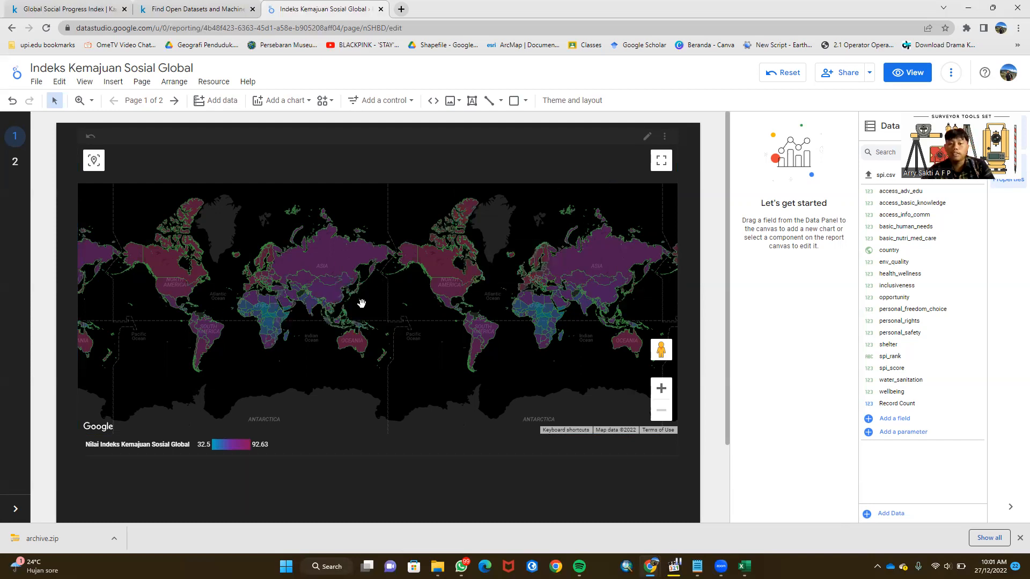
pyautogui.moveTo(204, 334)
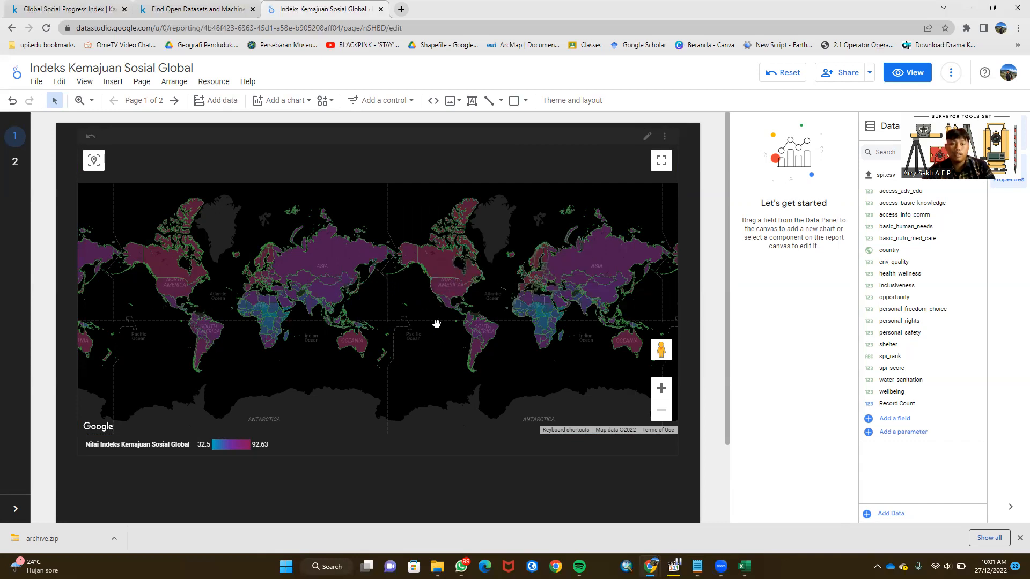
pyautogui.moveTo(363, 354)
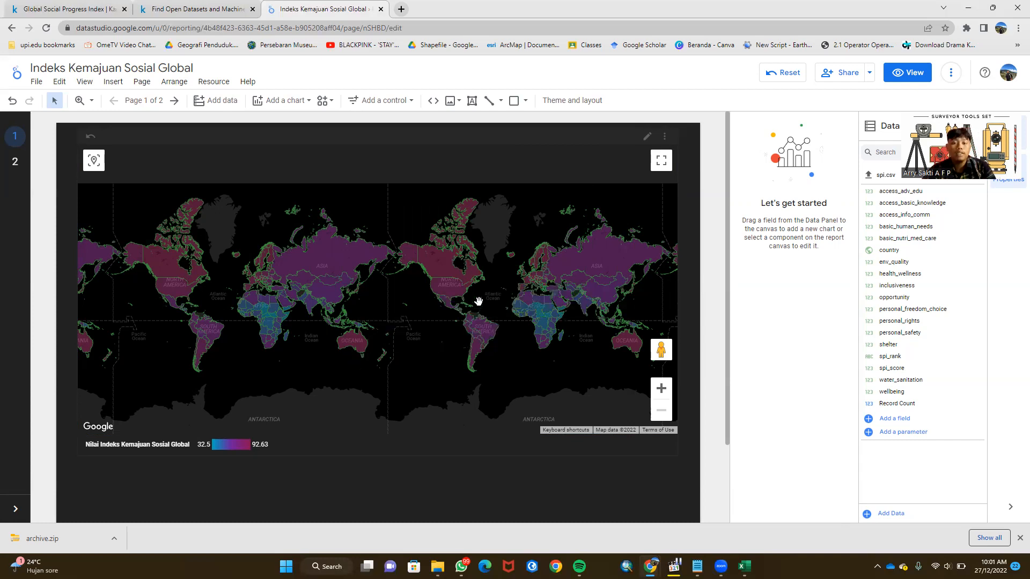
pyautogui.moveTo(263, 268)
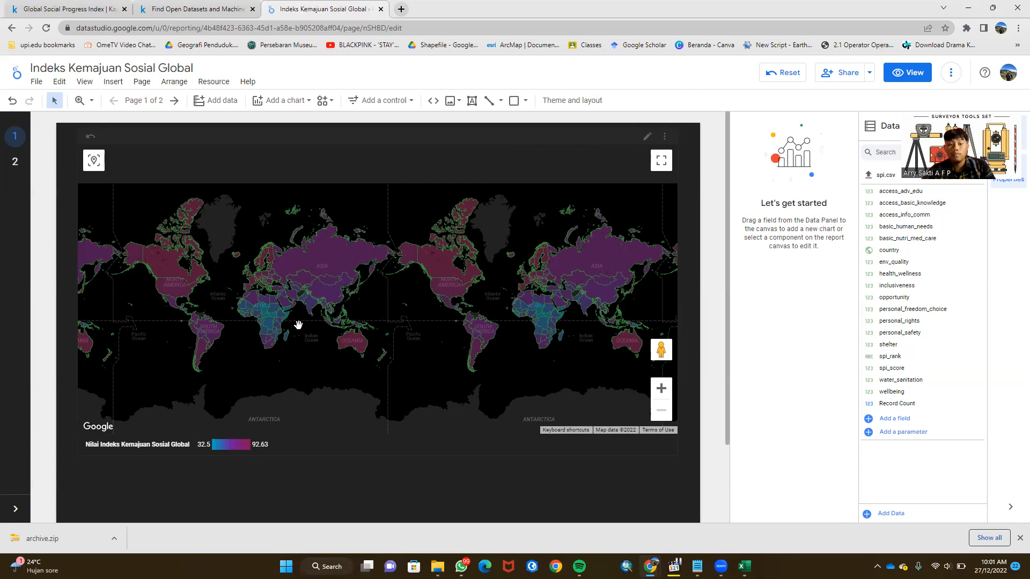
pyautogui.moveTo(269, 327)
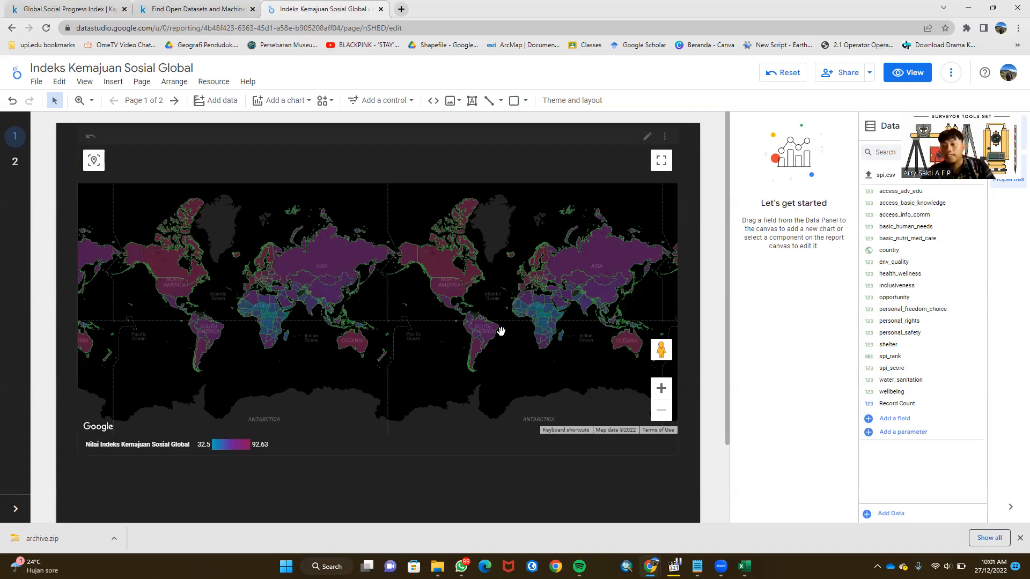
pyautogui.moveTo(544, 317)
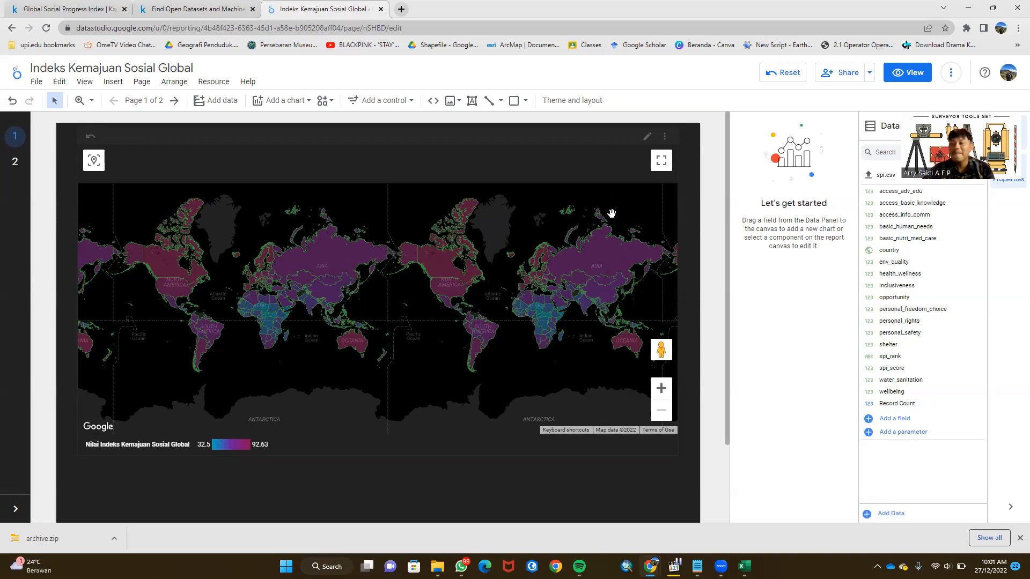
pyautogui.moveTo(609, 242)
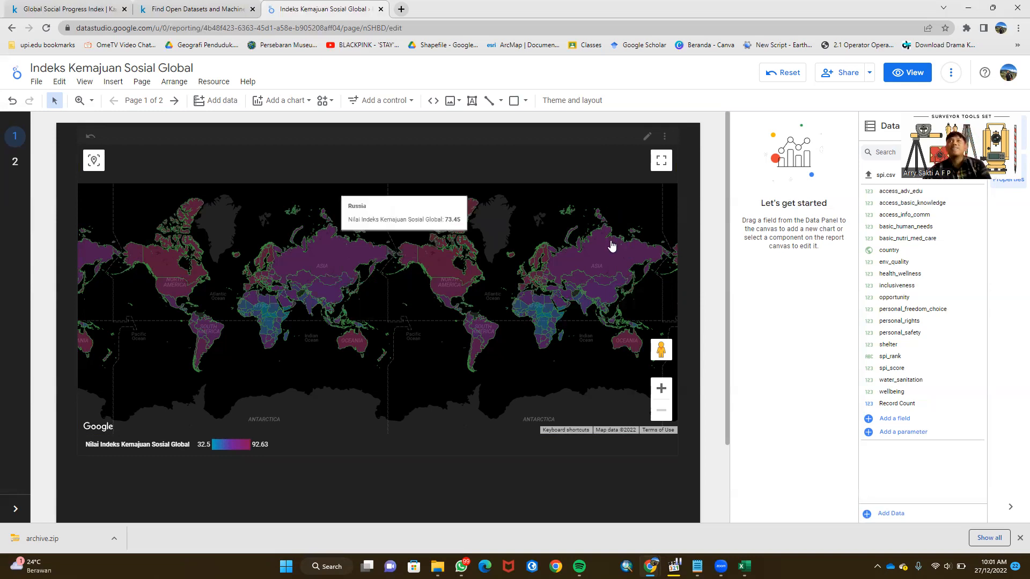